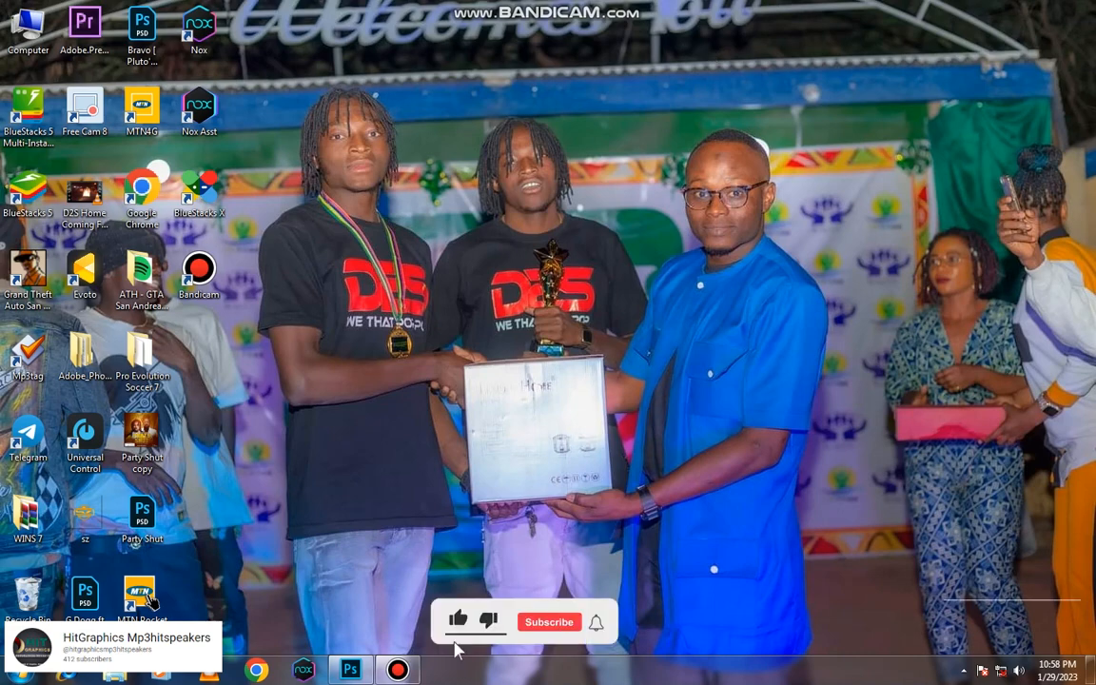
Switch to Photoshop and add a new empty layer above the white background
click(351, 670)
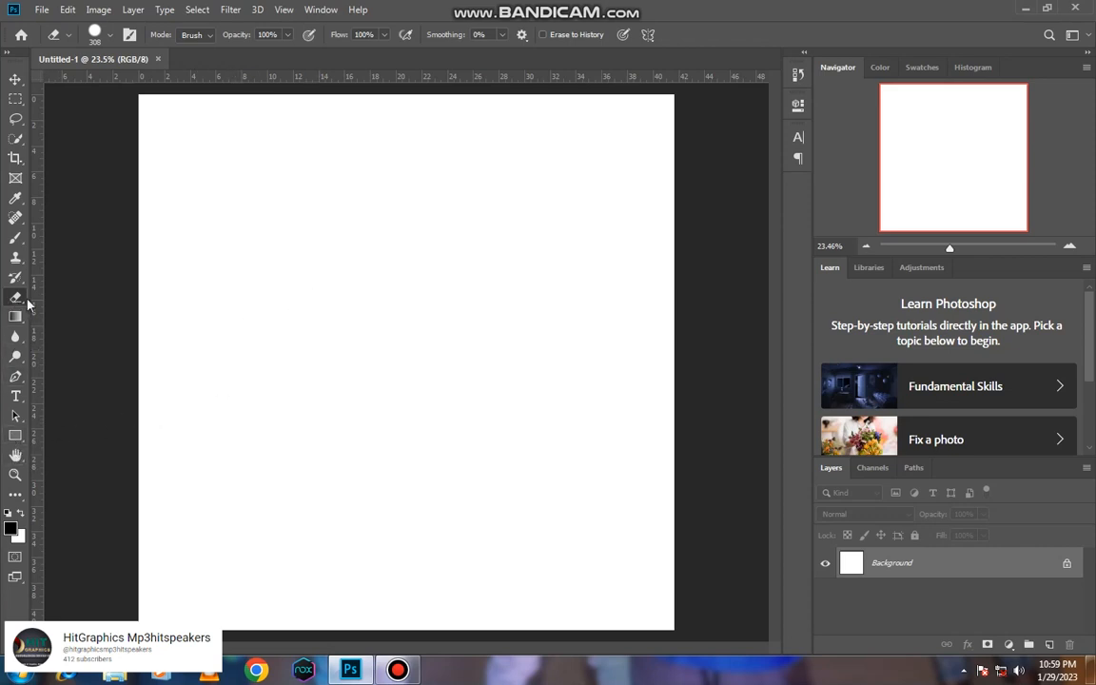
click(1049, 645)
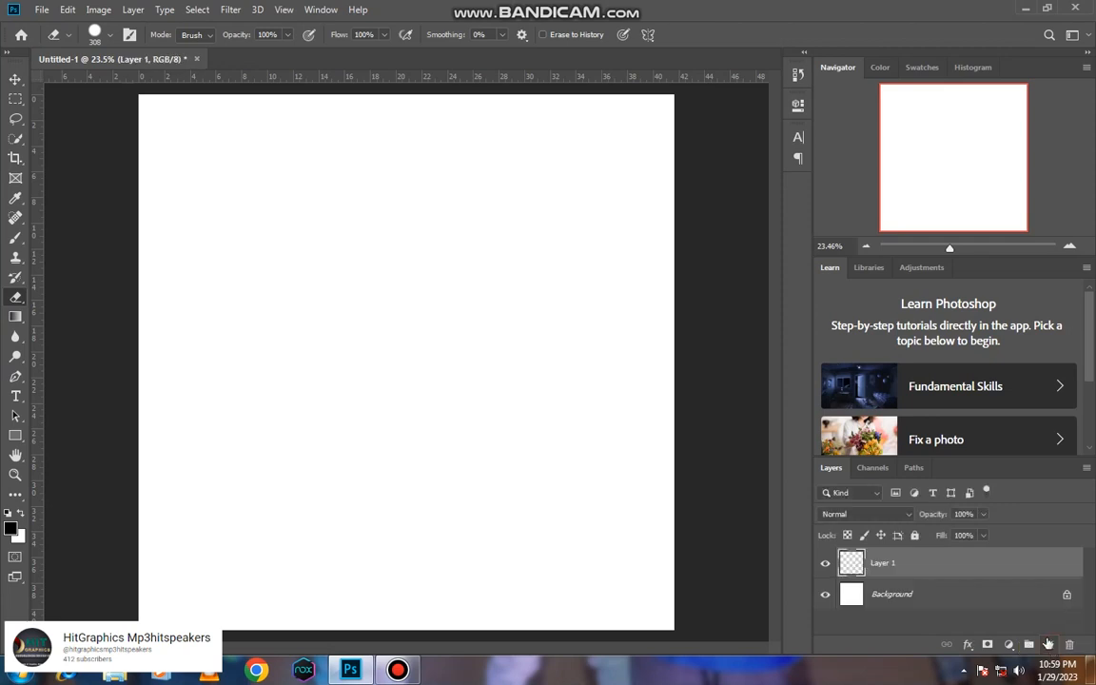
Activate the Brush tool and choose the 04.psd brush from the Torn Paper Brushes set
right_click(16, 298)
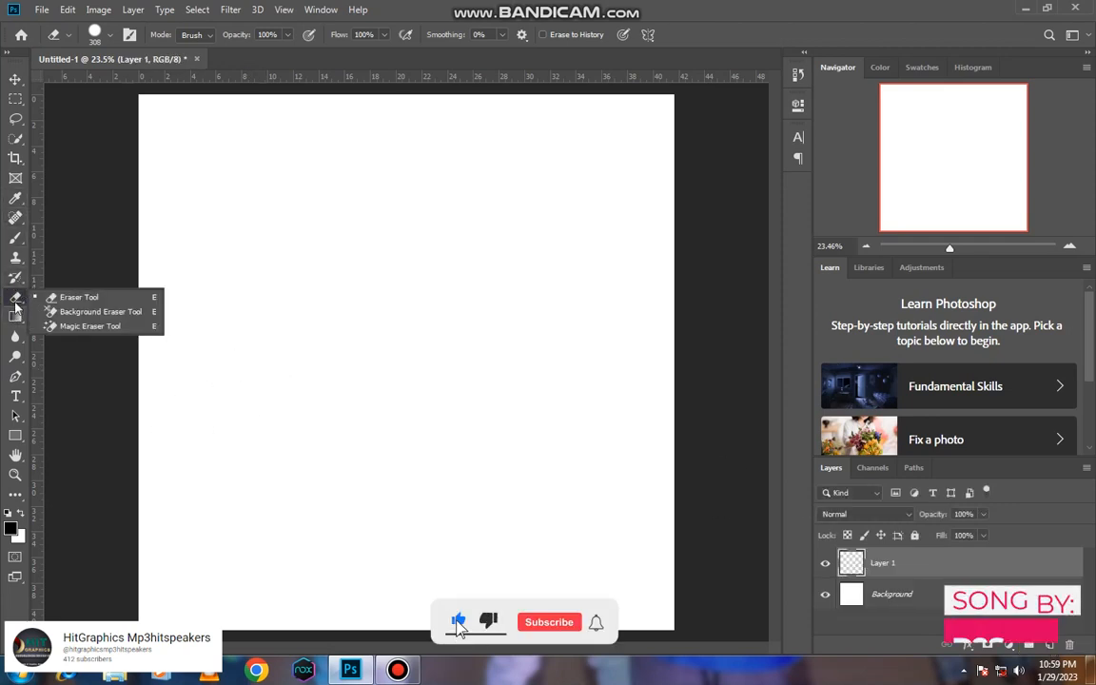
click(15, 236)
right_click(15, 237)
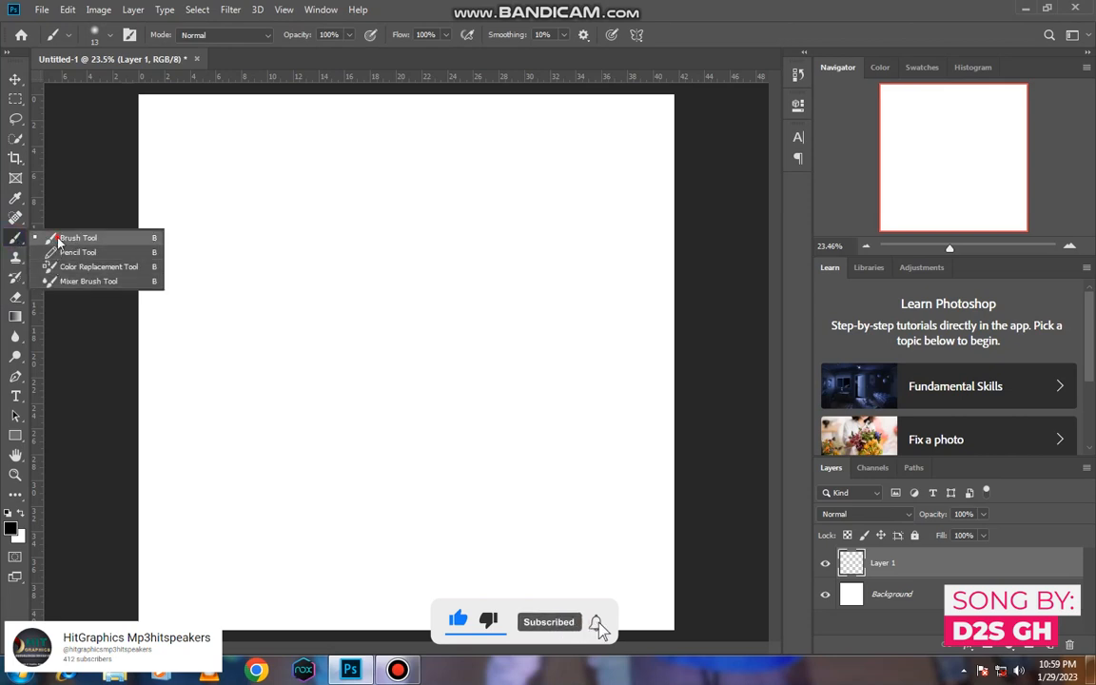
click(58, 239)
right_click(316, 193)
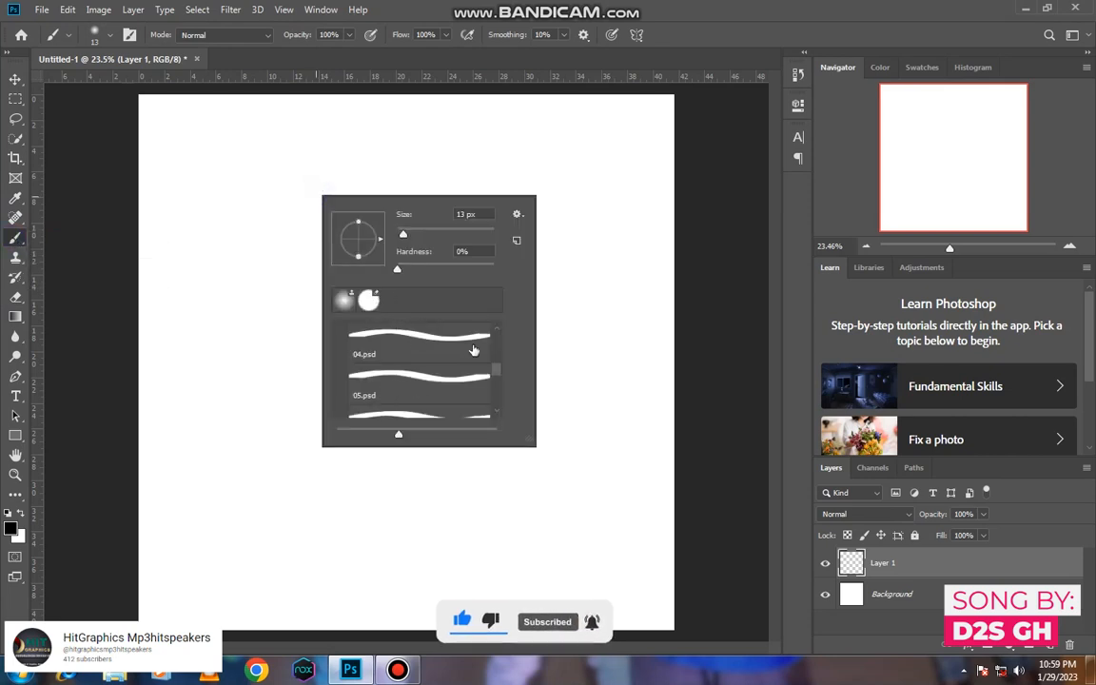
scroll(497, 345, up, 5)
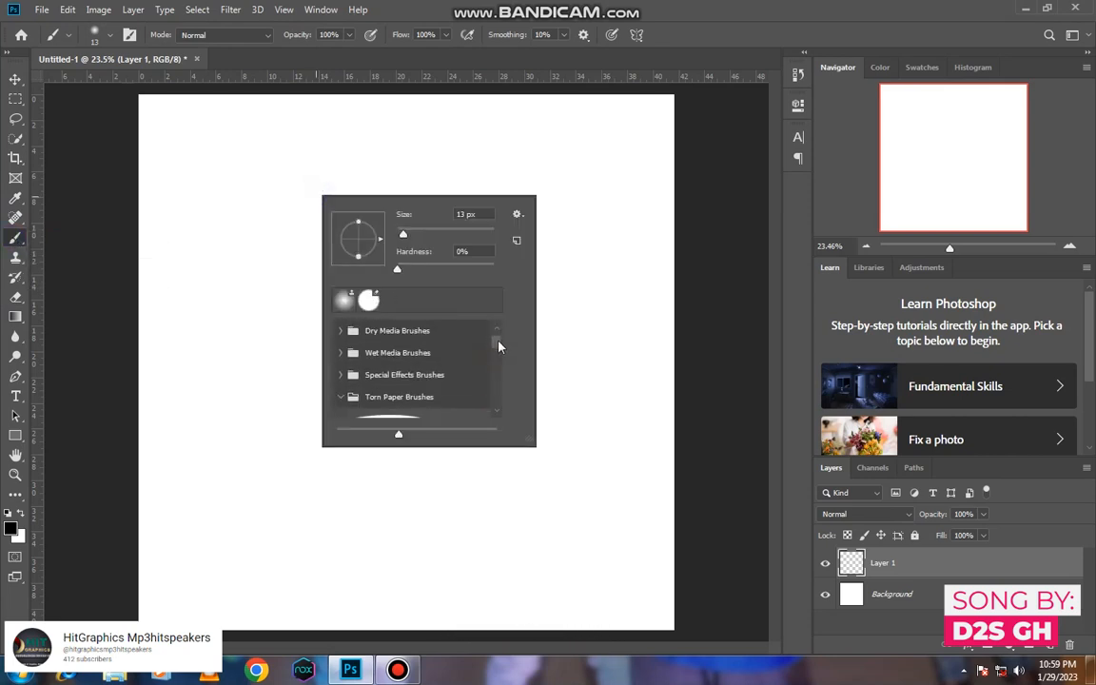
scroll(497, 347, down, 1)
click(339, 380)
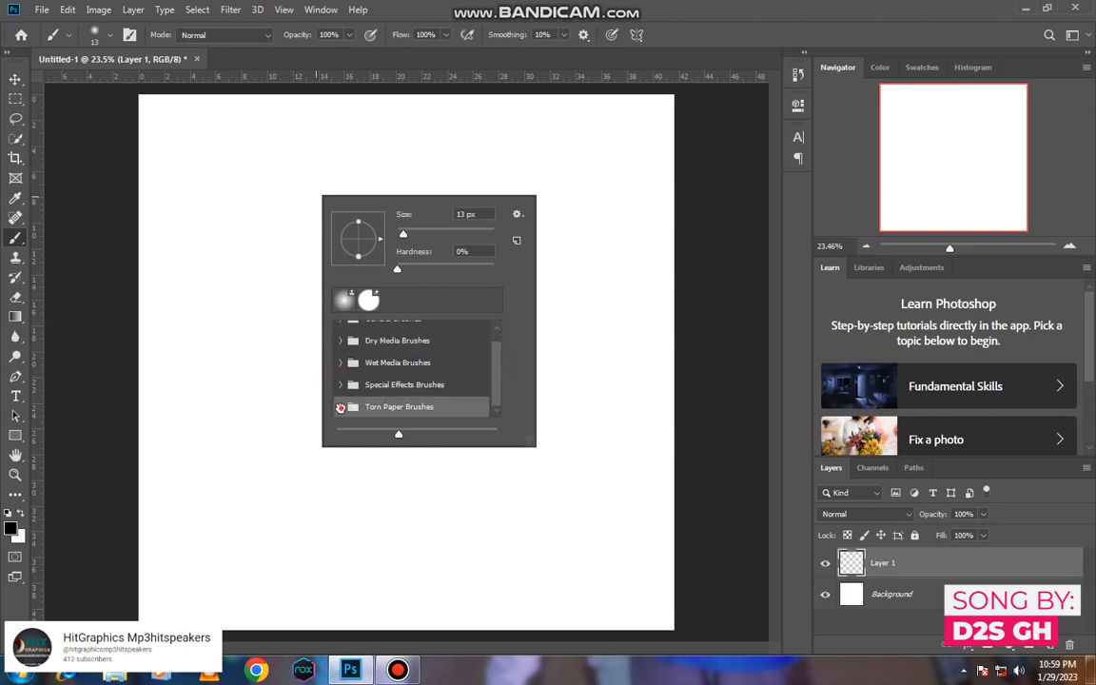
click(340, 407)
scroll(420, 390, down, 3)
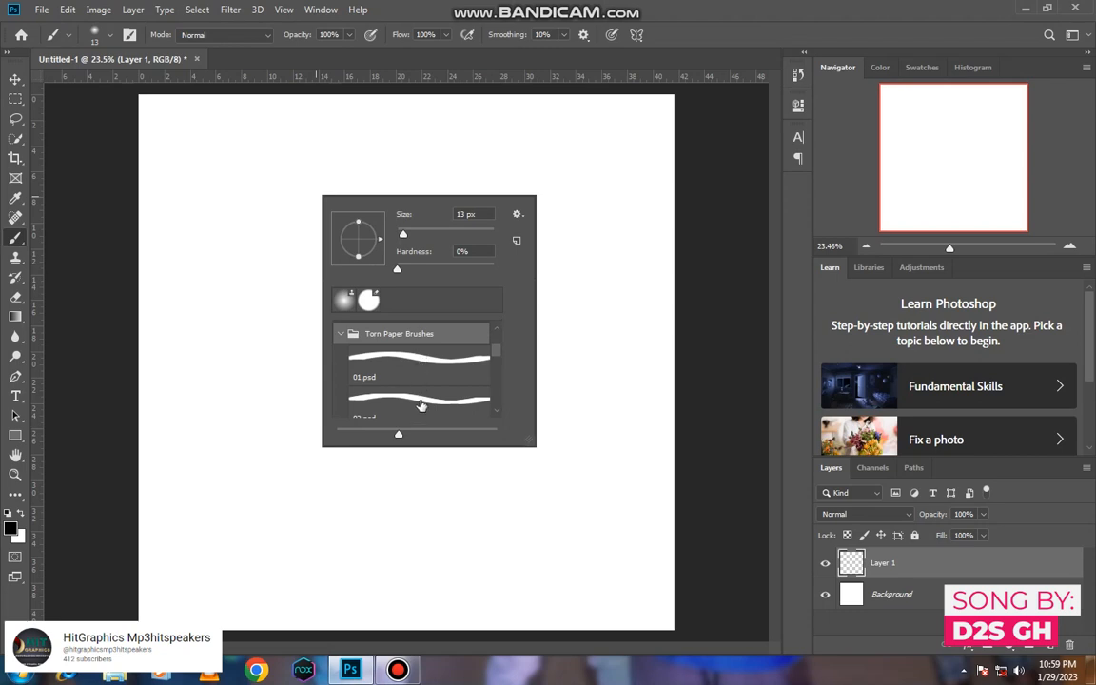
scroll(421, 405, down, 2)
click(420, 359)
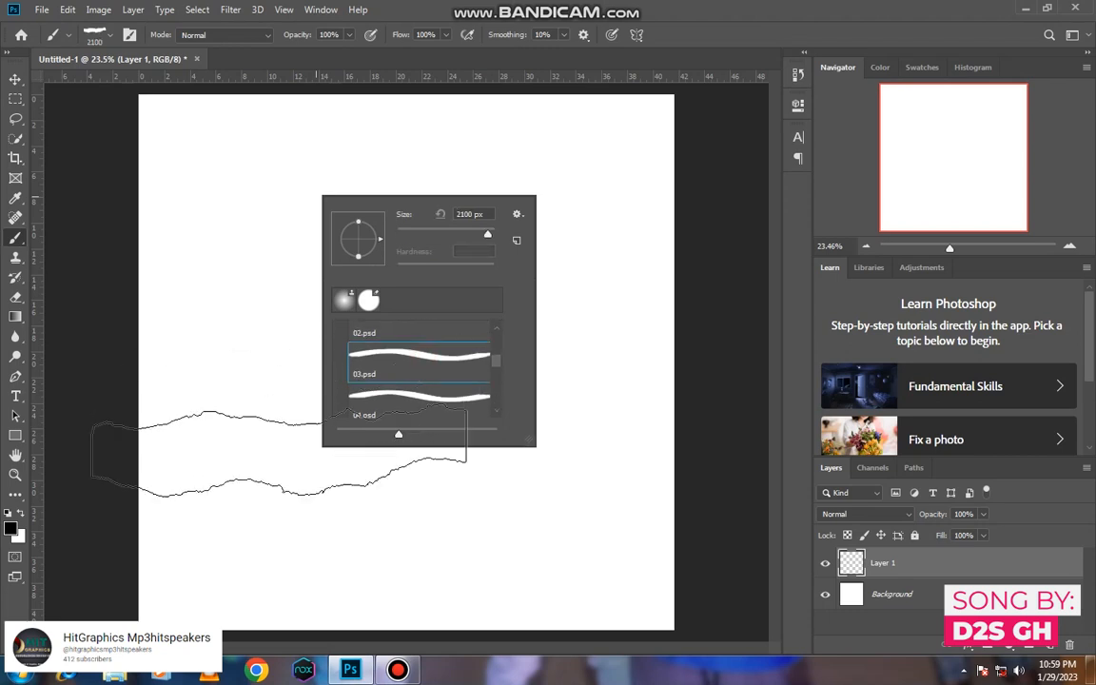
click(415, 404)
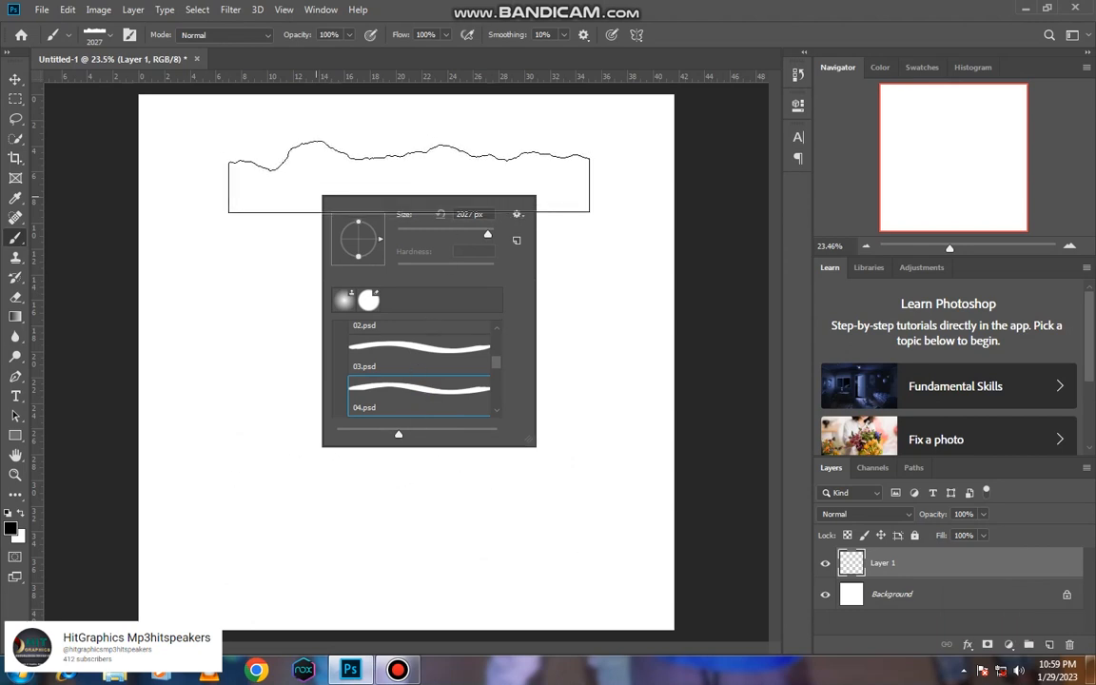
Enlarge the brush to 2257 px and stamp one black torn-edge strip across the upper part of the canvas
click(420, 179)
drag(420, 179, 424, 182)
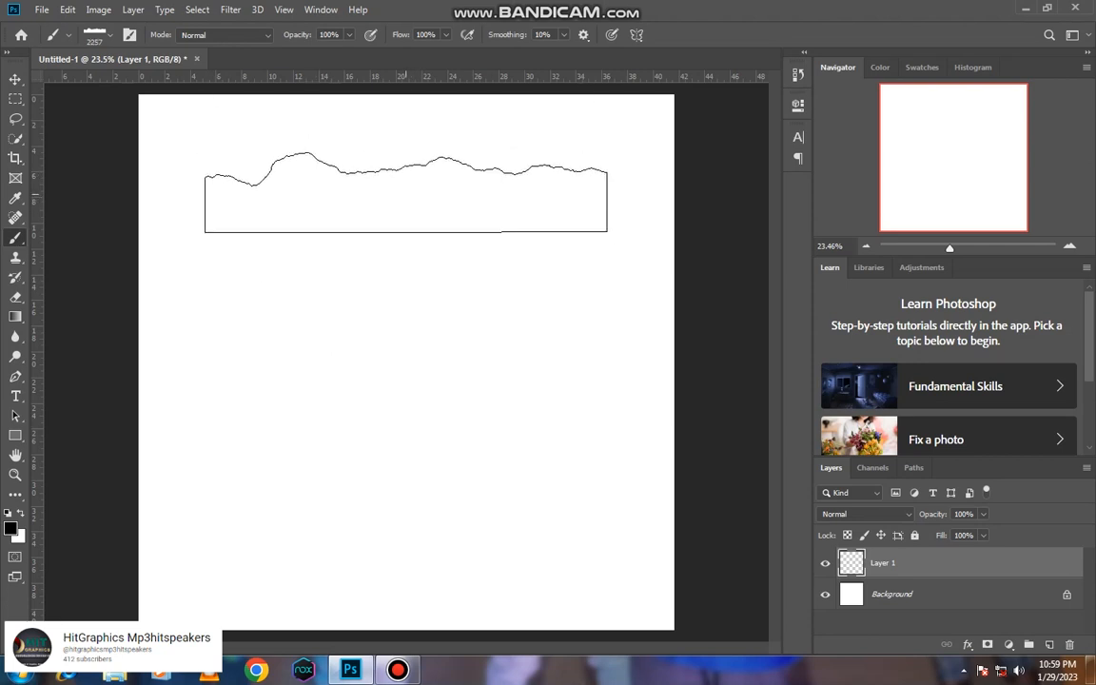
click(402, 189)
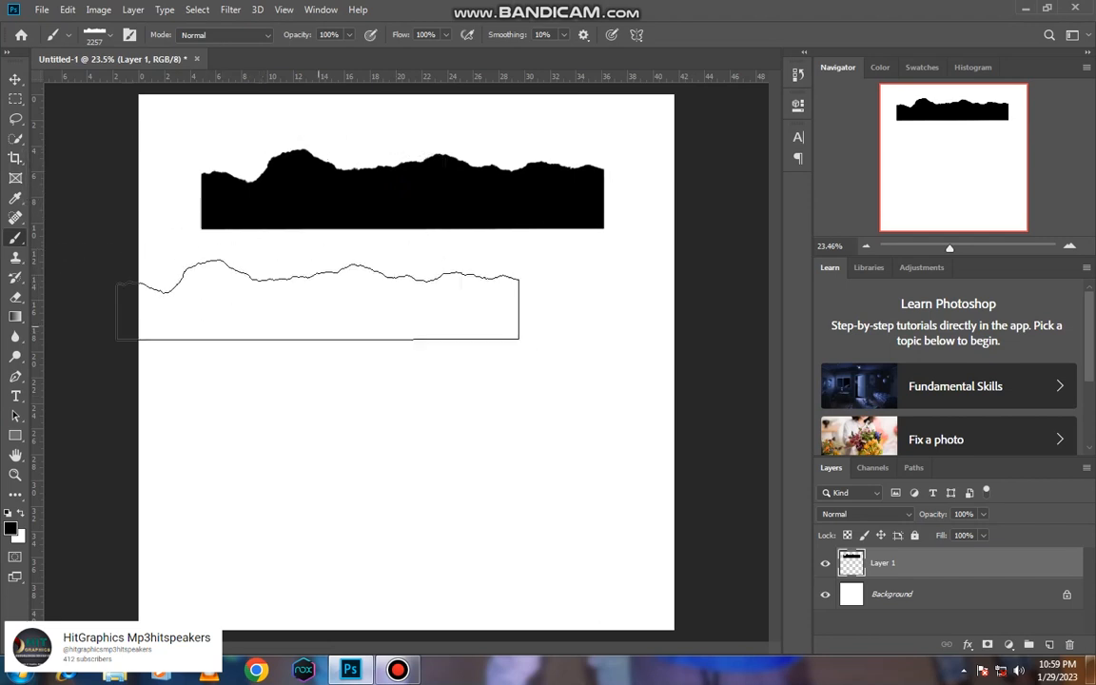
Duplicate the torn strip's layer and flip the copy horizontally
click(15, 79)
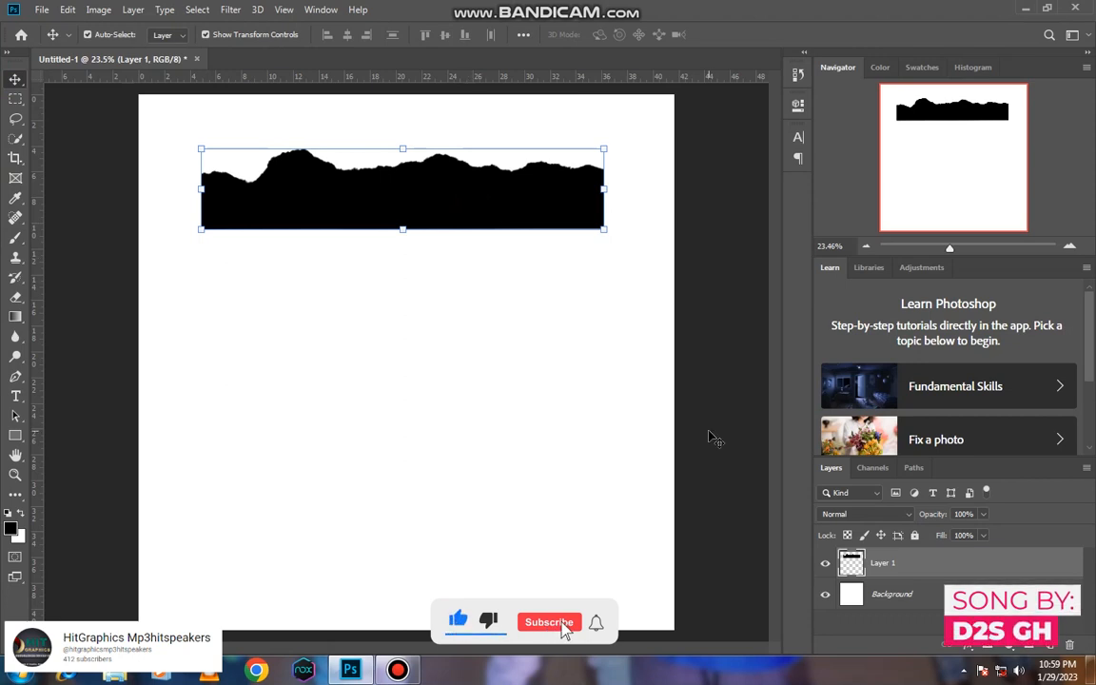
key(ctrl)
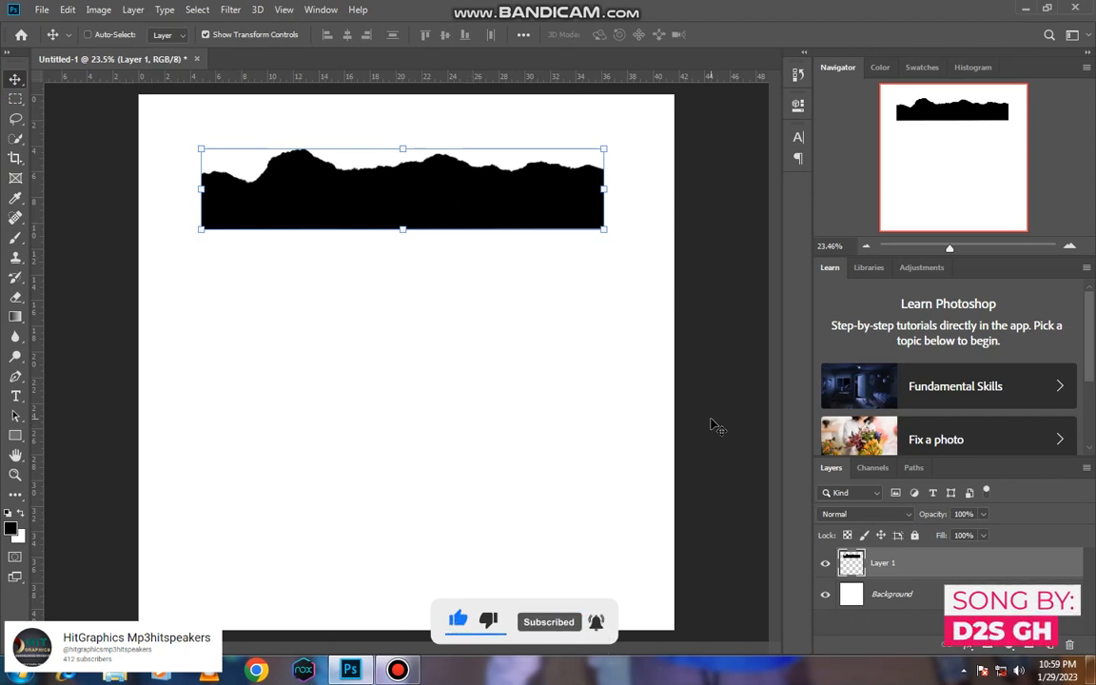
key(ctrl+j)
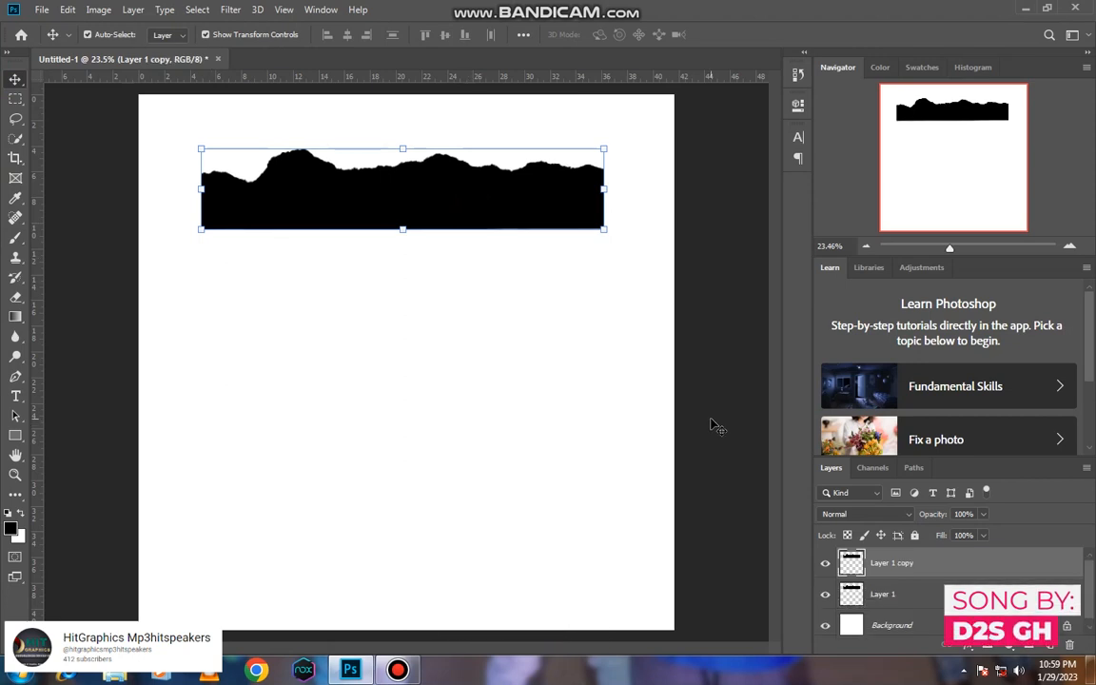
right_click(401, 149)
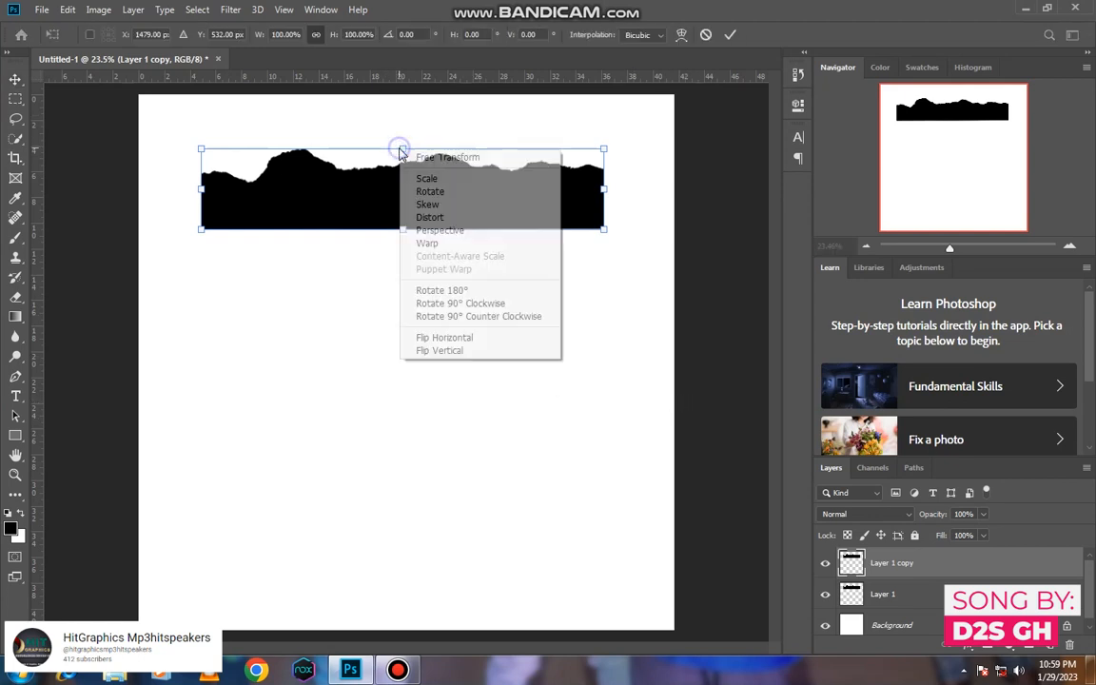
click(432, 339)
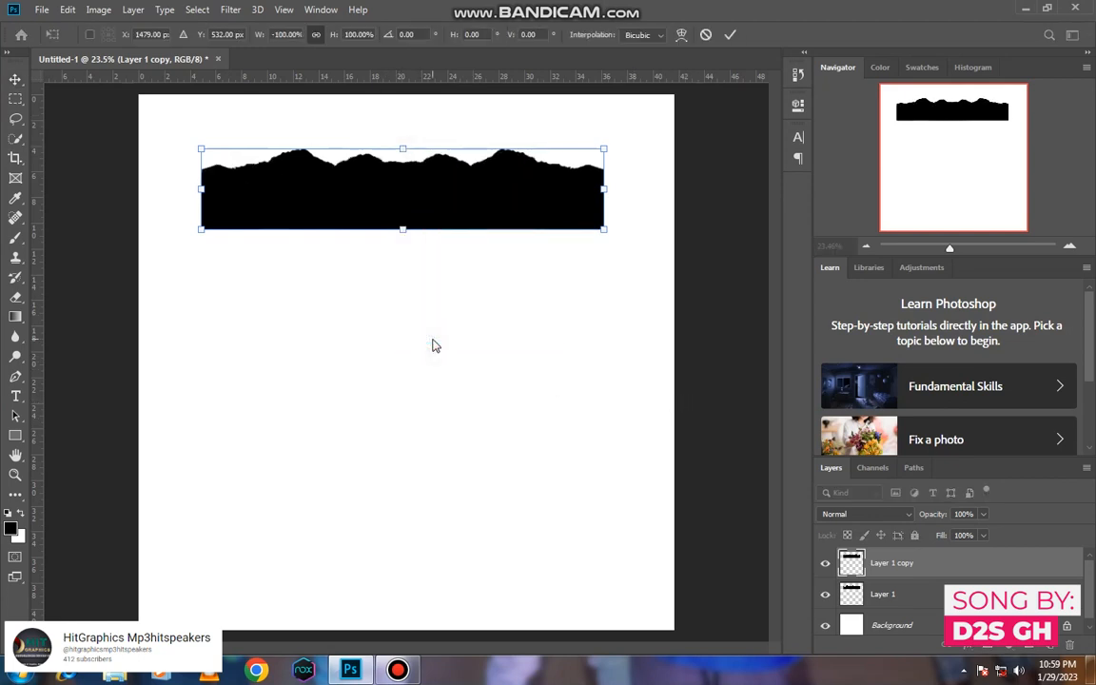
Flip the strip copy vertically and place it straight below the original, in the lower part of the canvas
drag(451, 207, 454, 306)
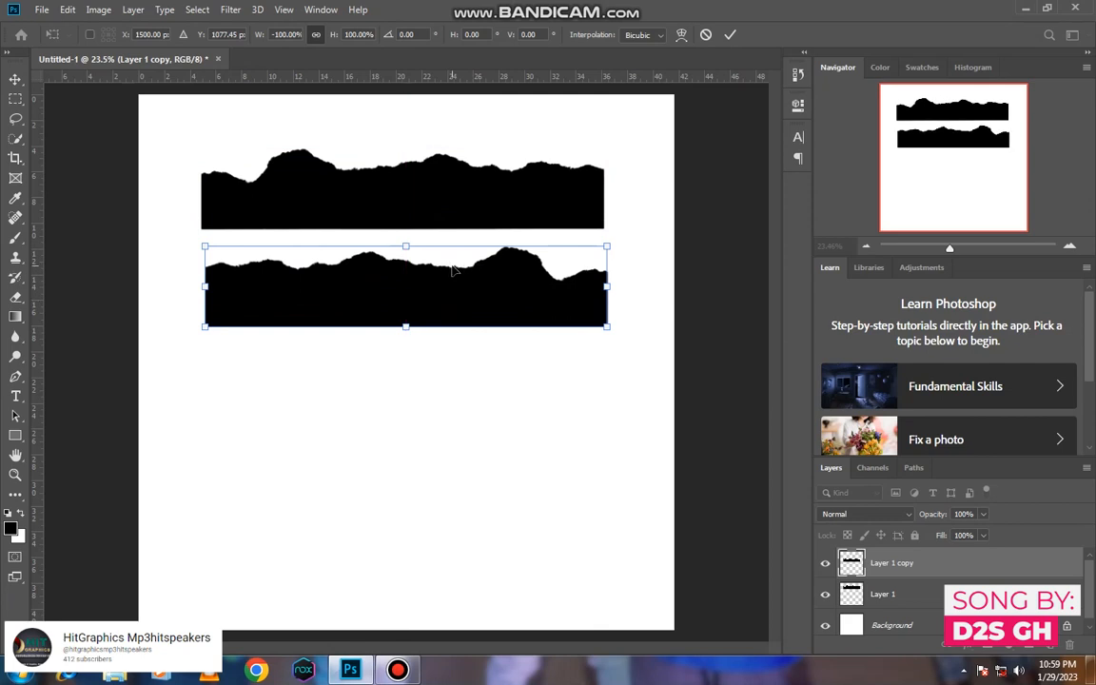
key(ctrl+z)
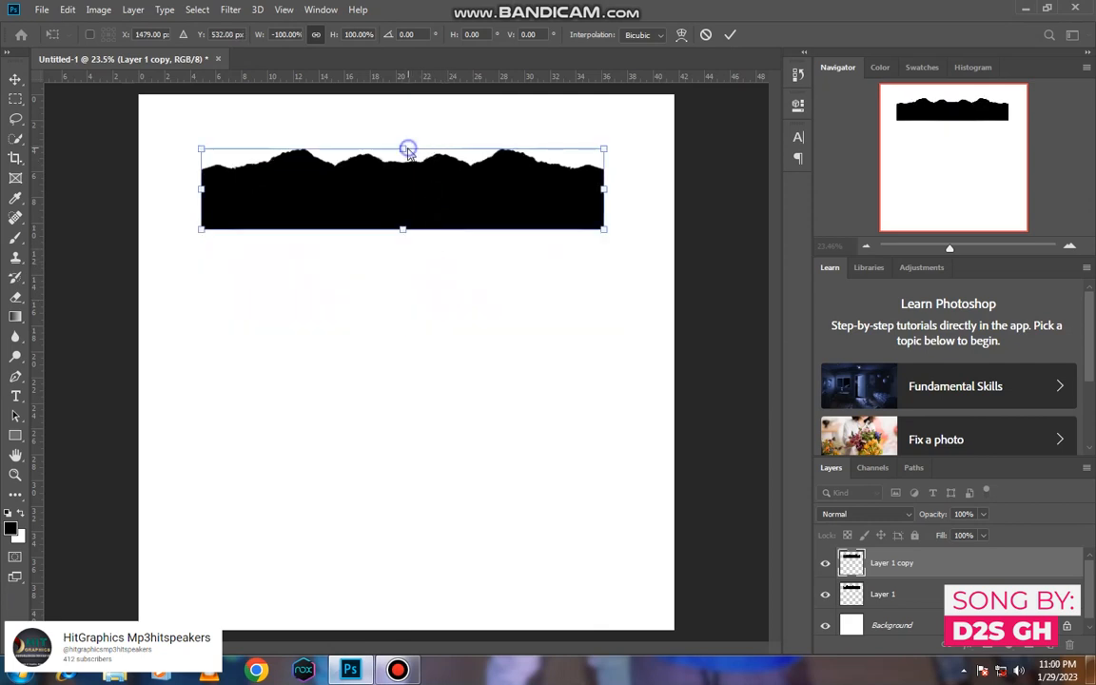
right_click(409, 148)
click(433, 350)
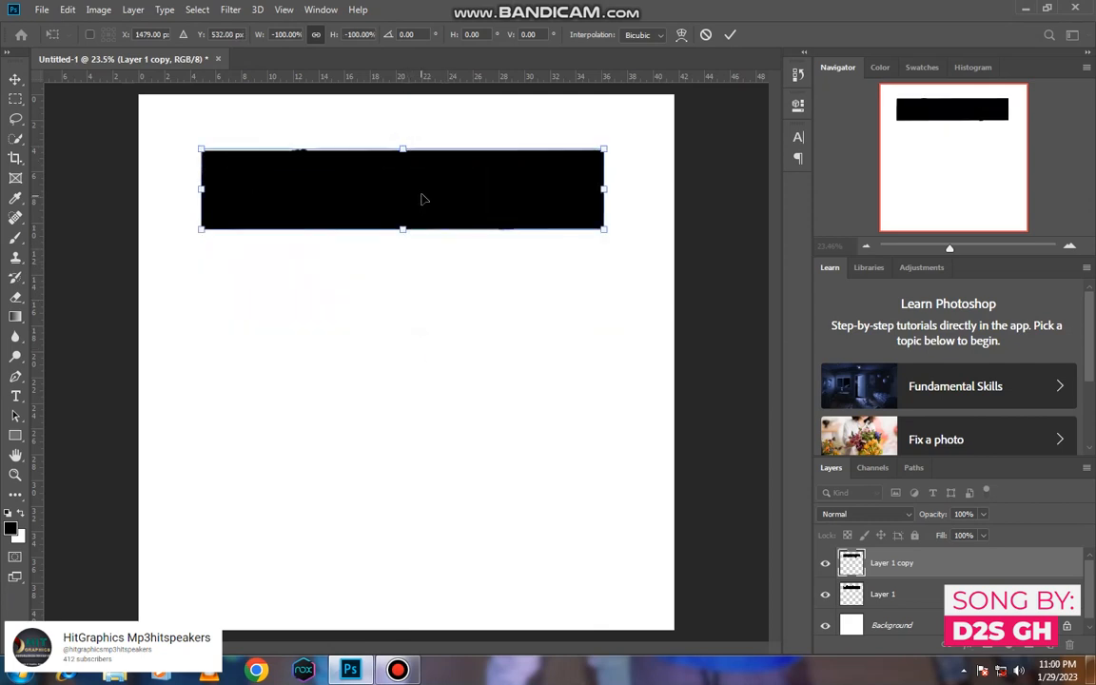
drag(421, 196, 463, 510)
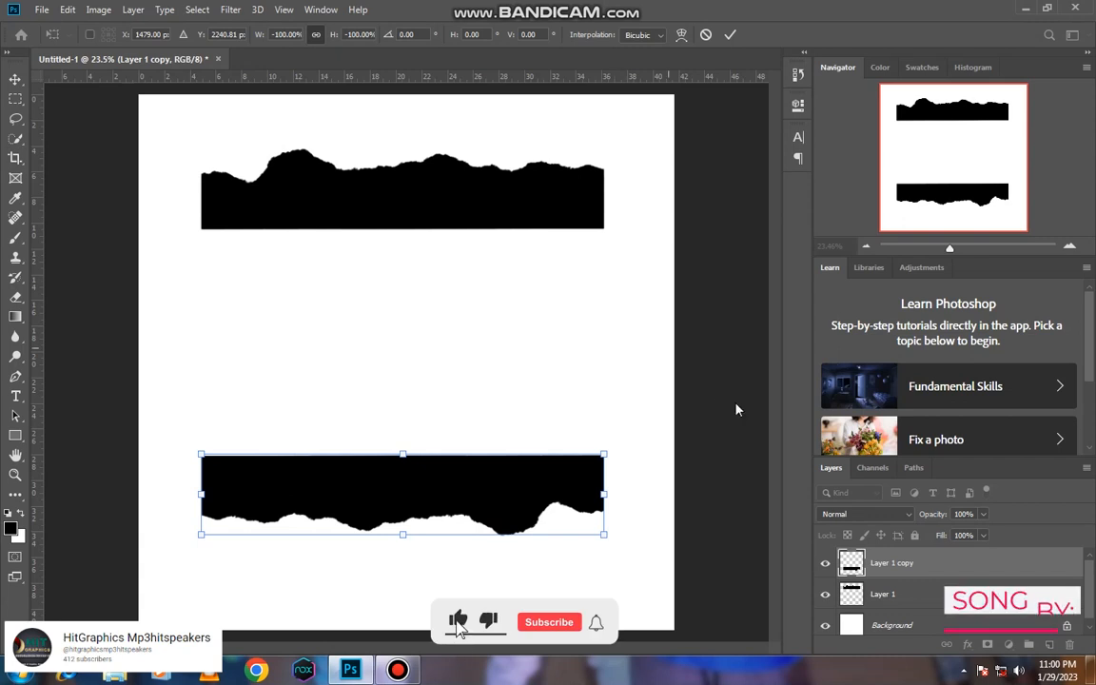
key(Return)
click(457, 191)
shift+click(399, 489)
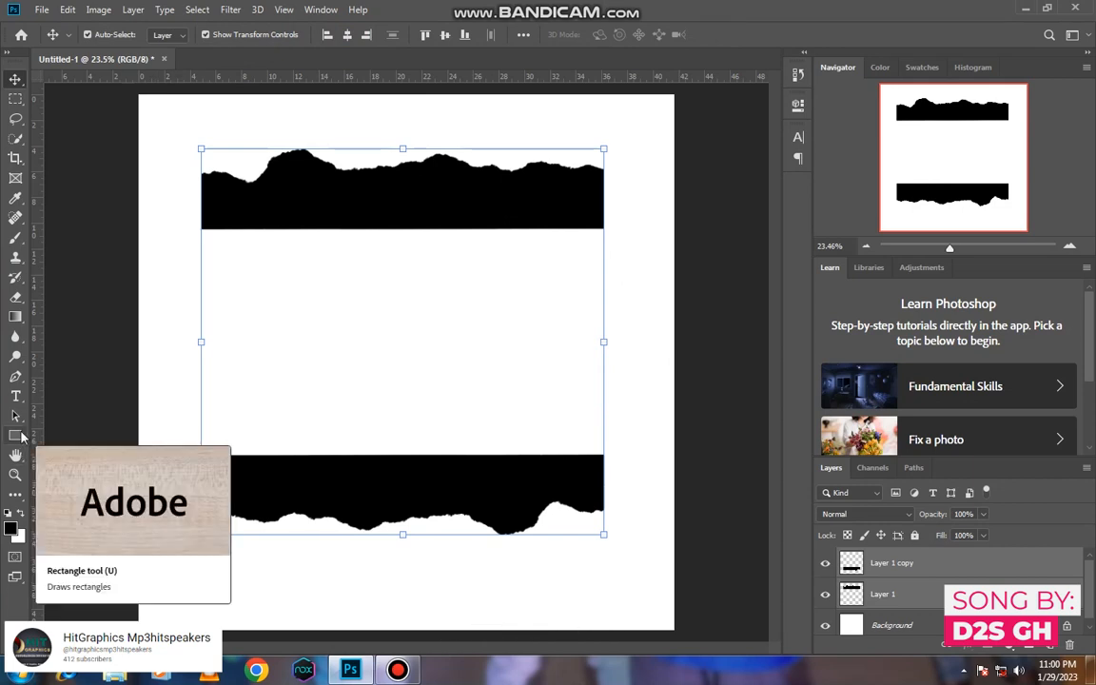
key(alt+F9)
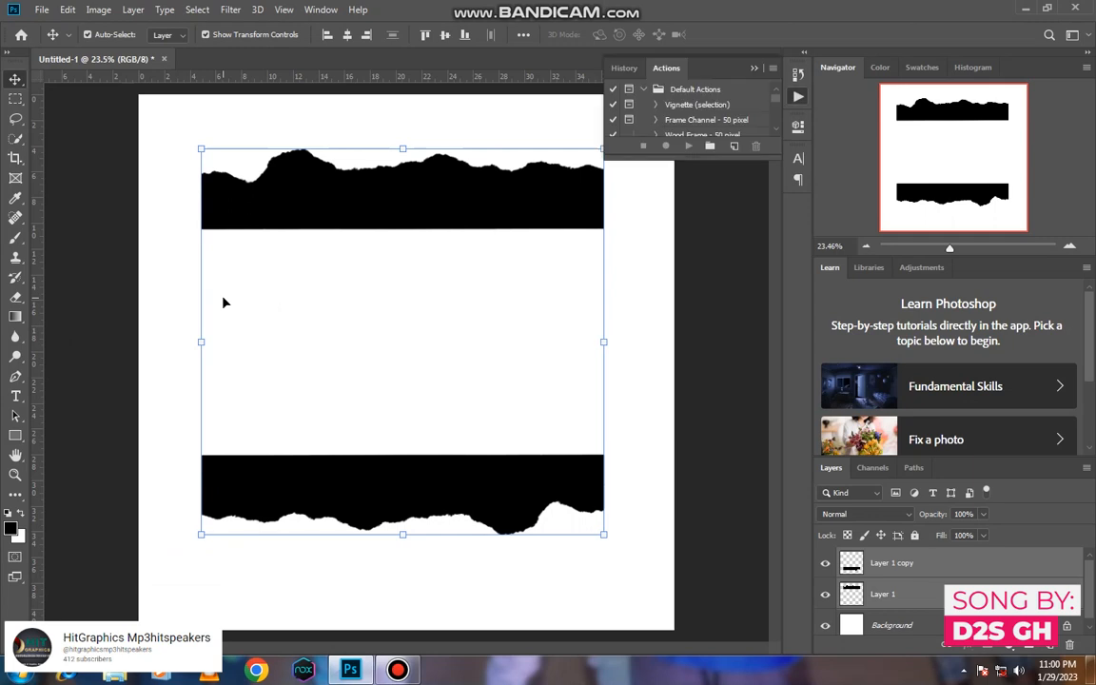
click(699, 311)
Draw a black rectangle of 2251 × 1378 px filling the gap between the two torn strips
click(15, 434)
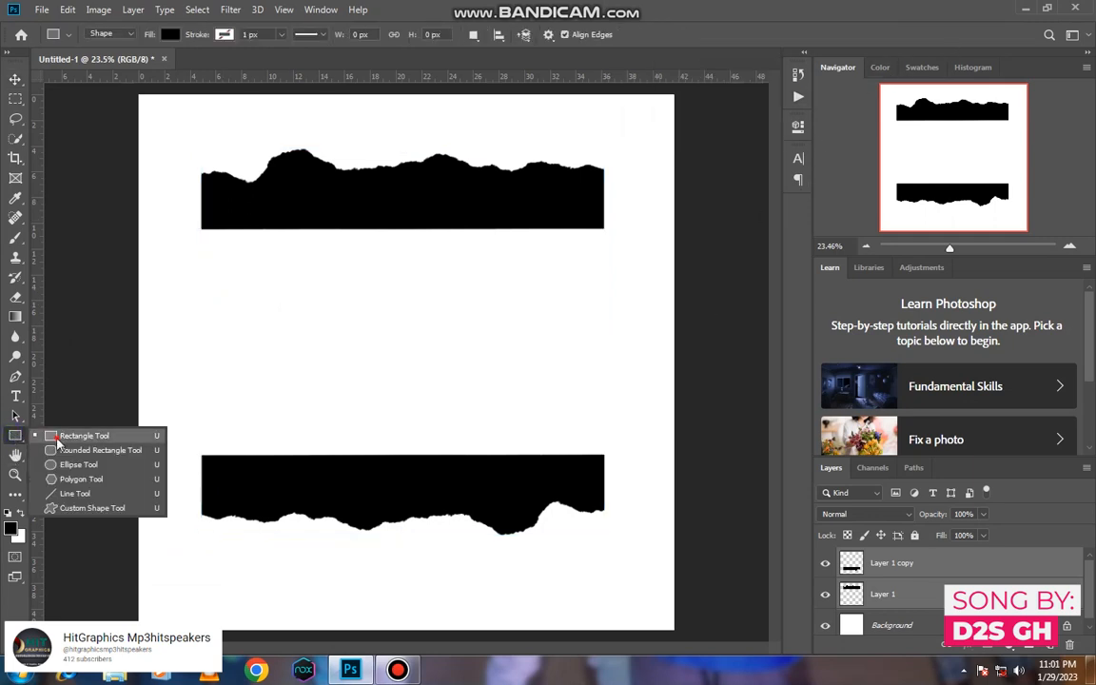
click(66, 435)
drag(201, 226, 603, 470)
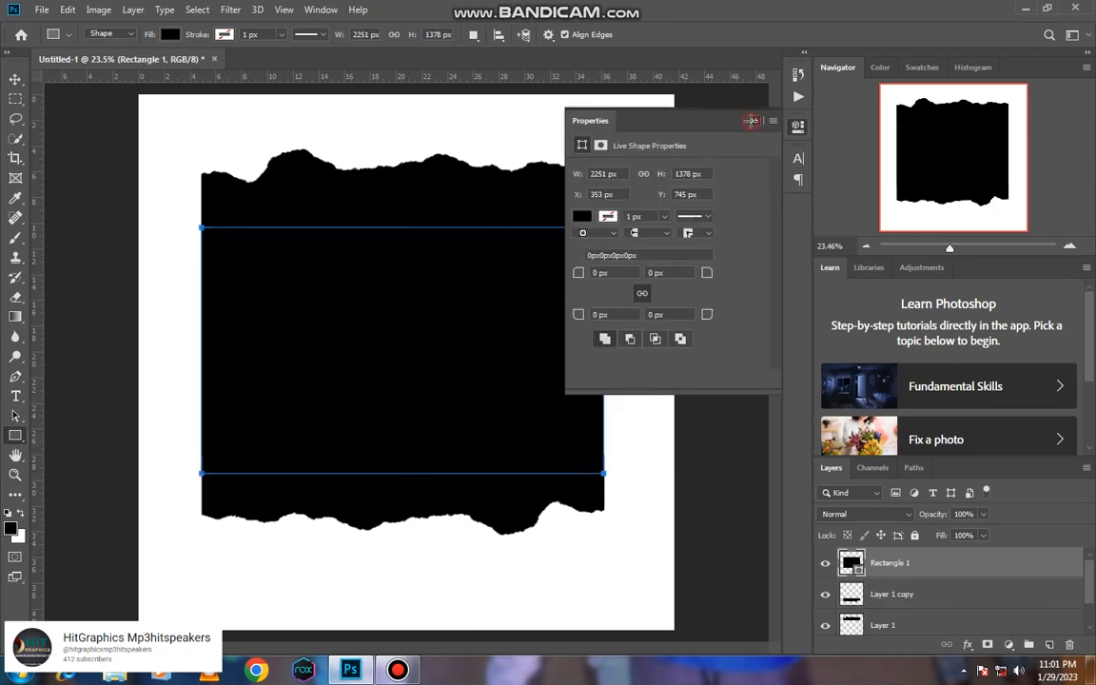
click(751, 121)
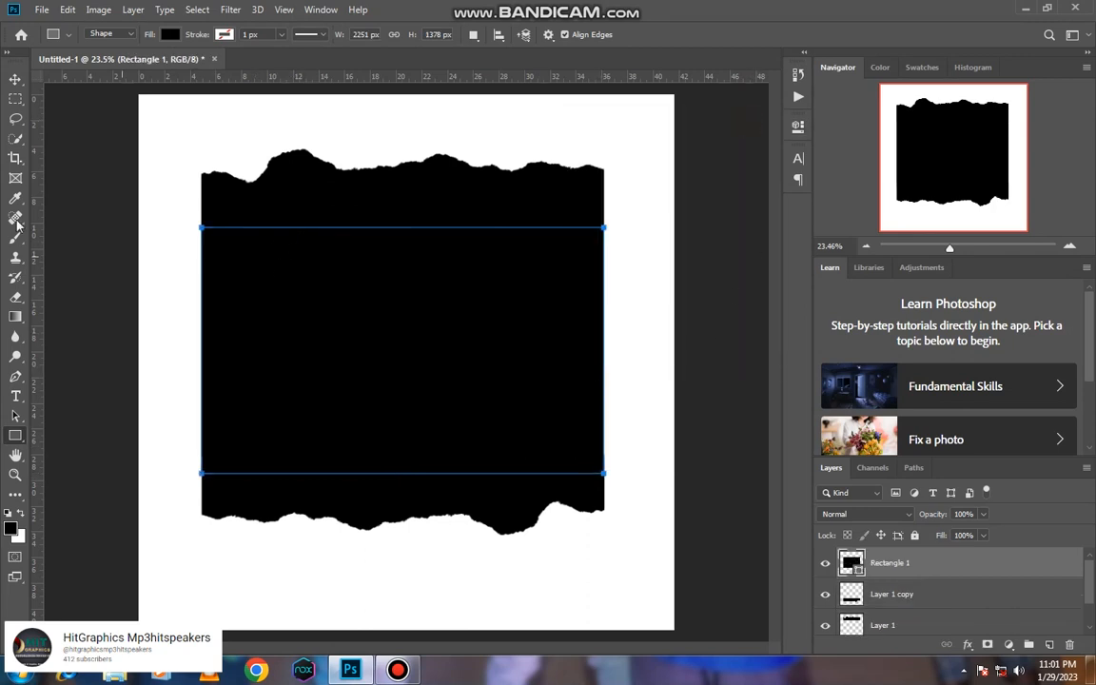
Stretch the rectangle's upper edge slightly upward over the upper torn strip, to 103.12% height
click(15, 79)
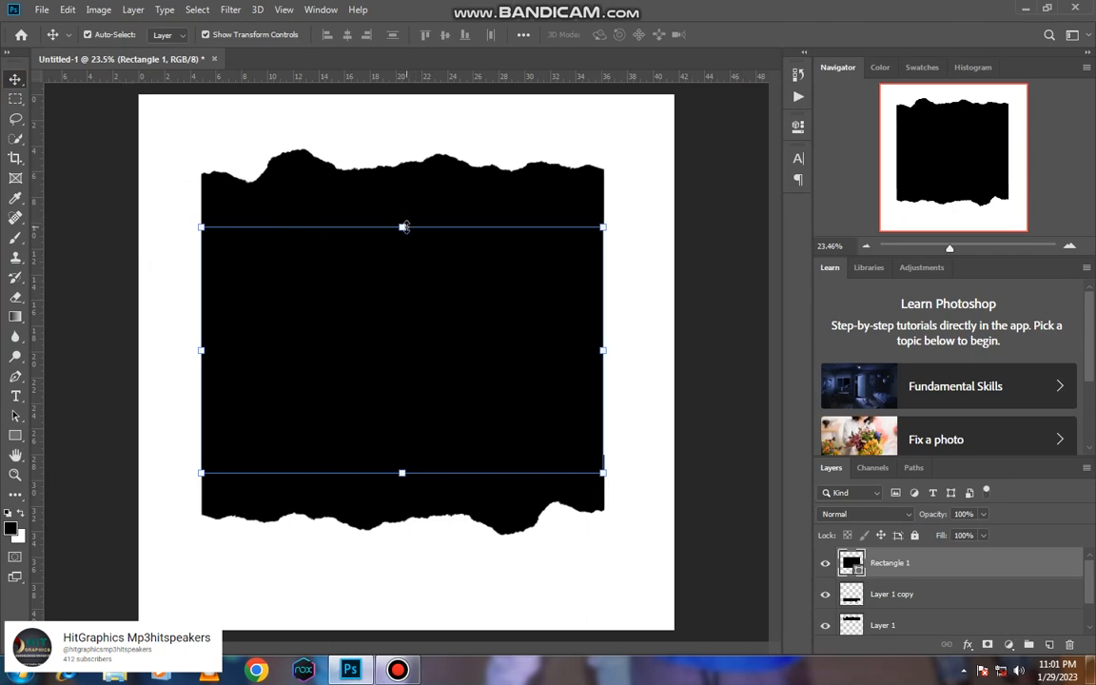
drag(404, 226, 403, 219)
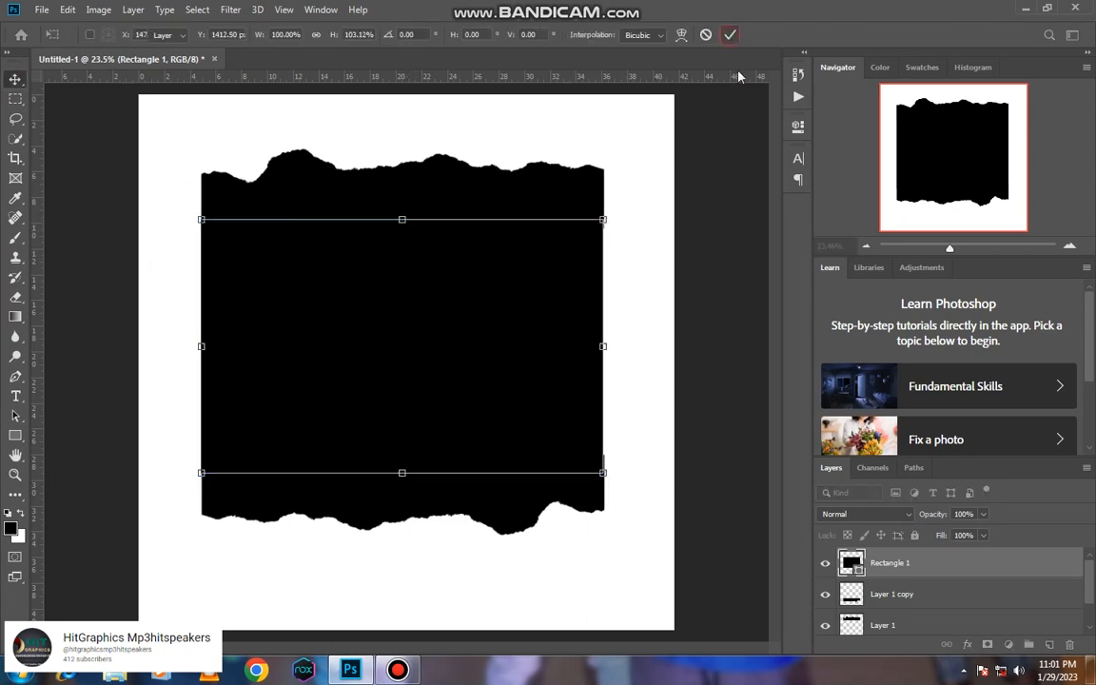
click(729, 34)
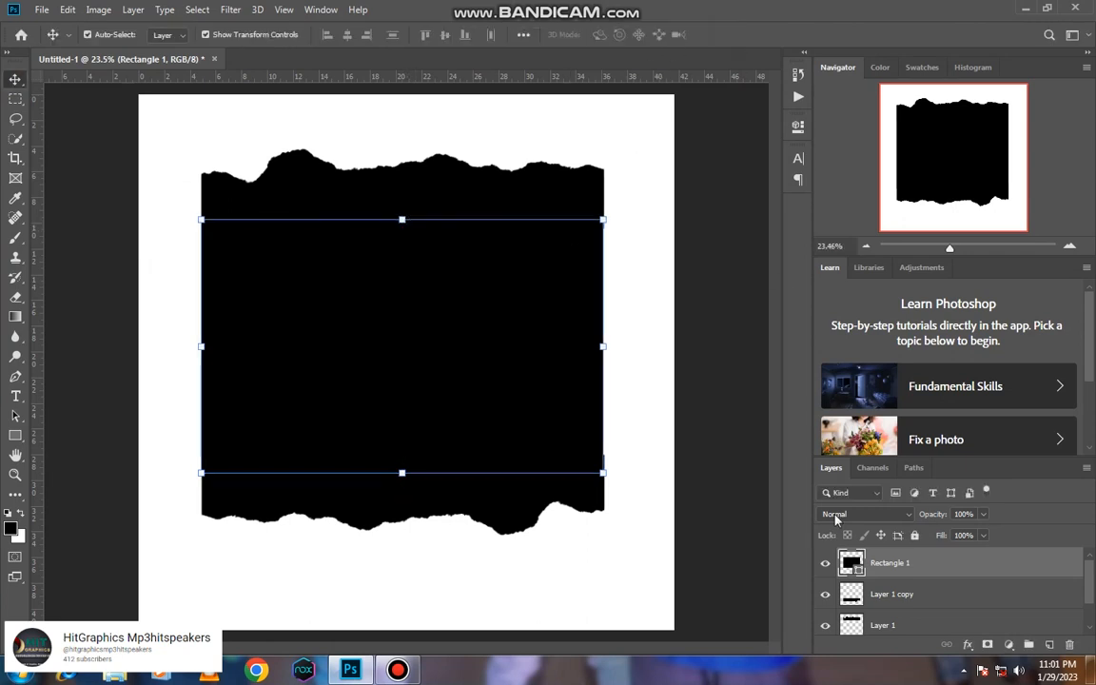
Align the rectangle and both torn strip layers on their horizontal centers
shift+click(894, 627)
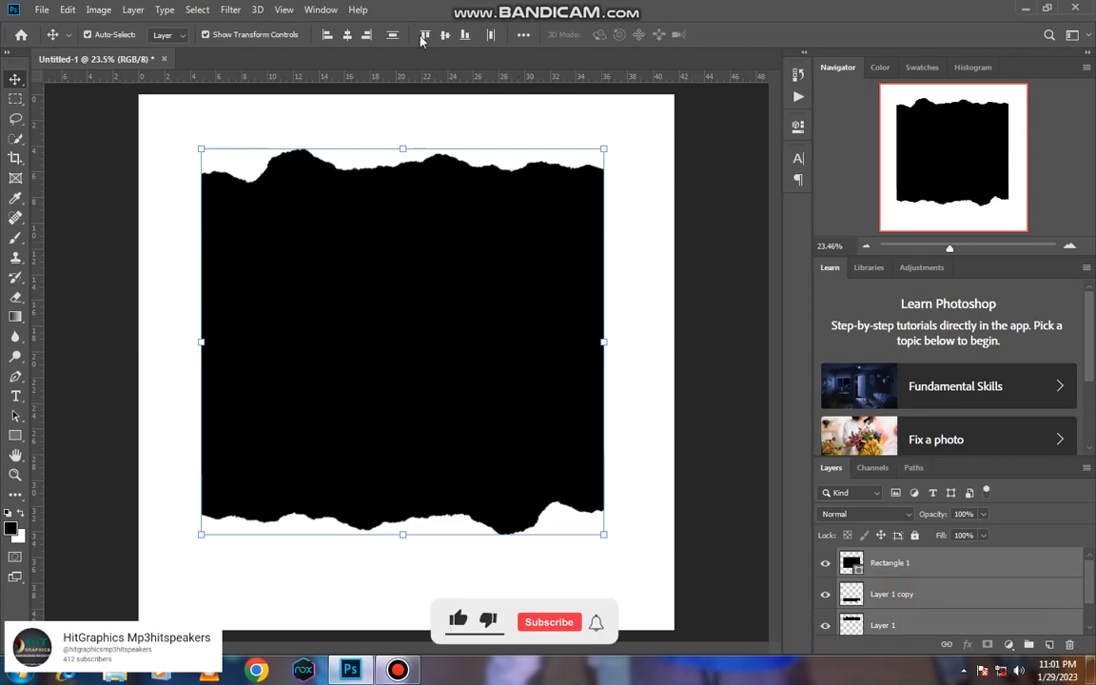
click(348, 36)
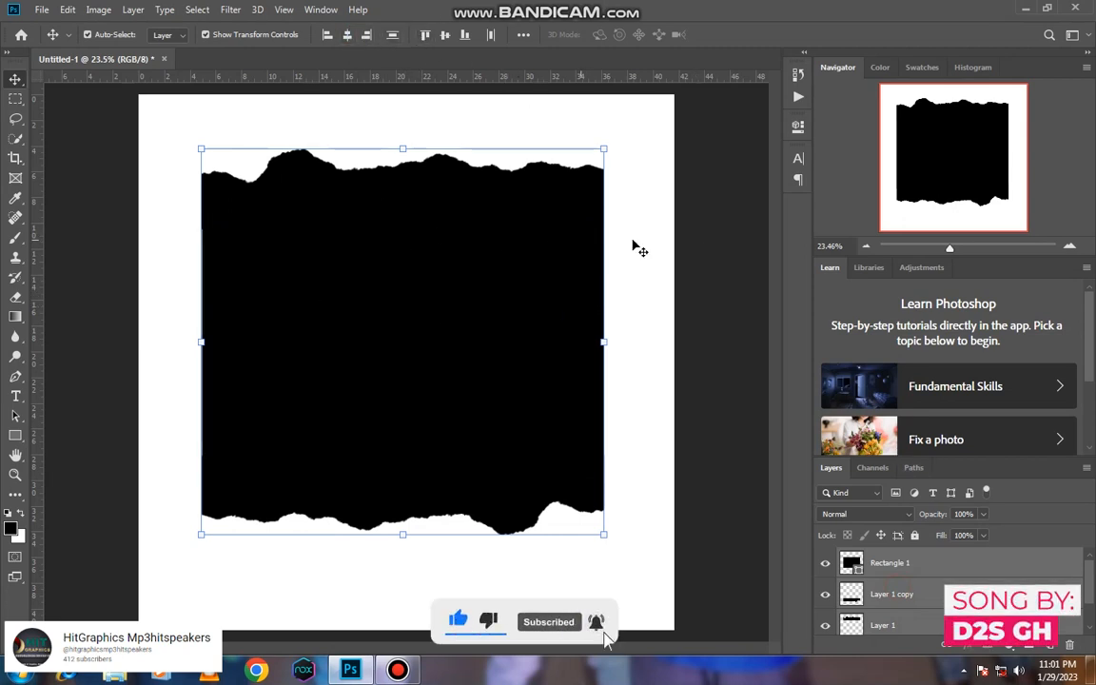
click(733, 239)
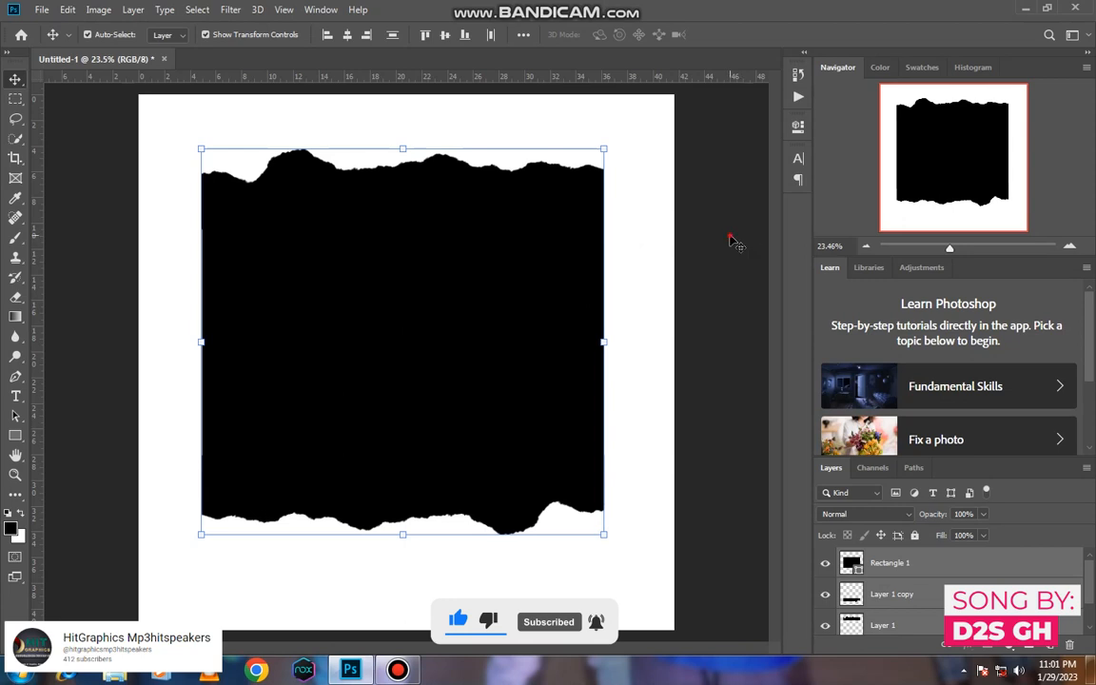
Nudge the rectangle slightly left and widen its right side to cover the strips' full width
click(332, 341)
drag(331, 333, 329, 333)
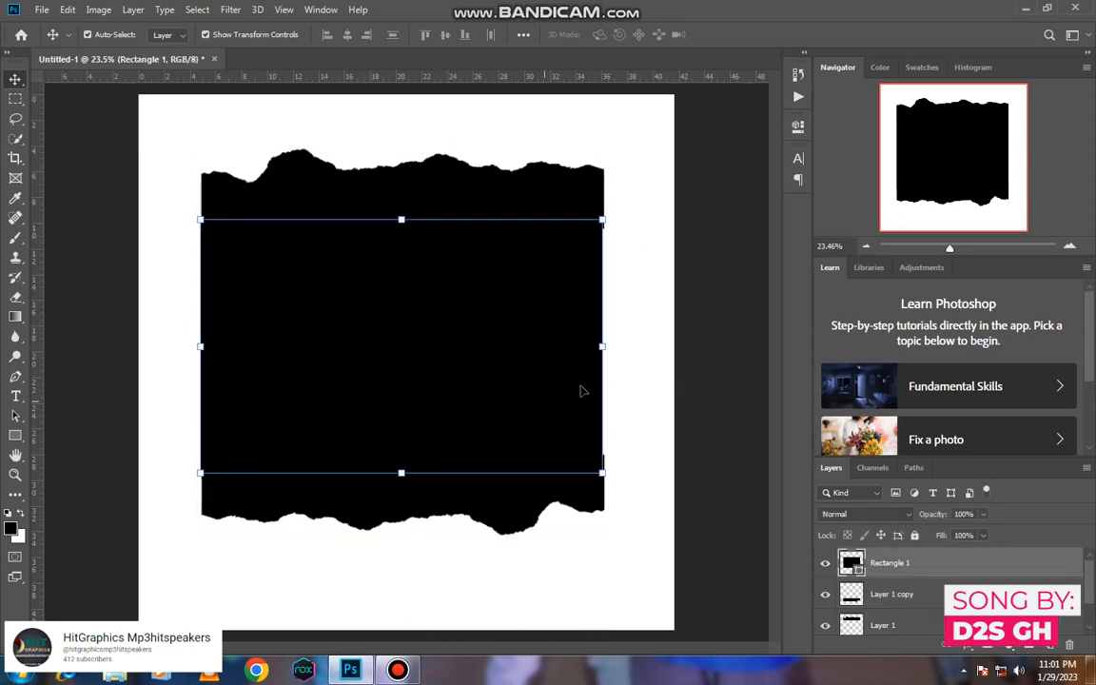
drag(603, 347, 606, 347)
click(729, 35)
click(729, 411)
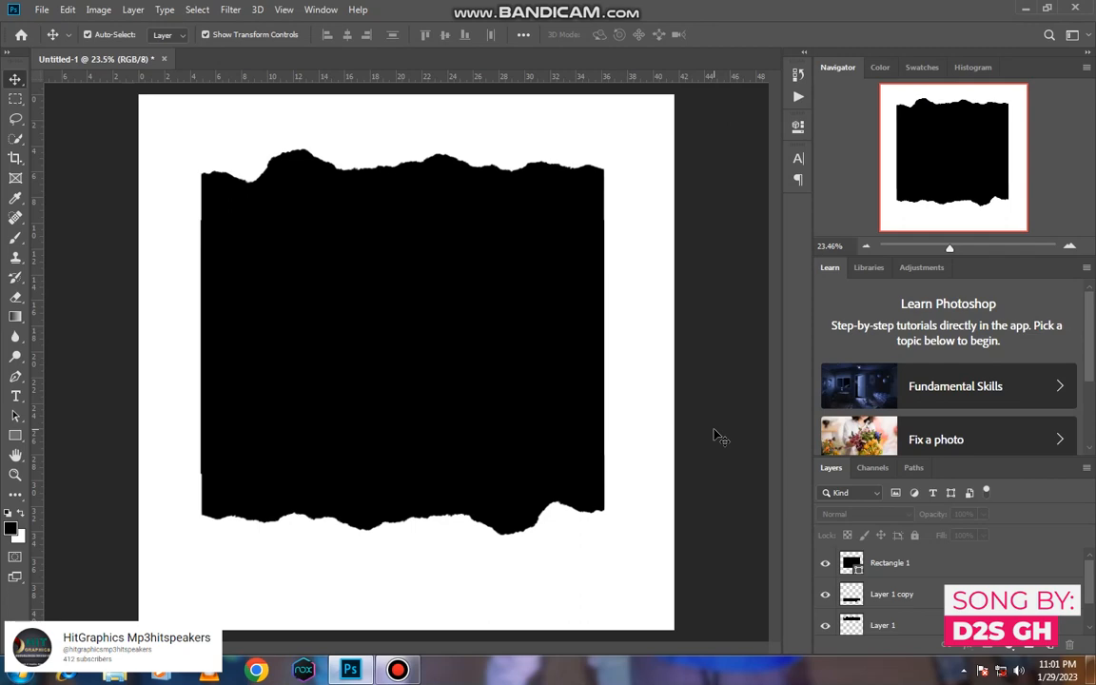
Save the document on the Desktop as a Photoshop file named freebies with Maximize Compatibility enabled
key(ctrl+s)
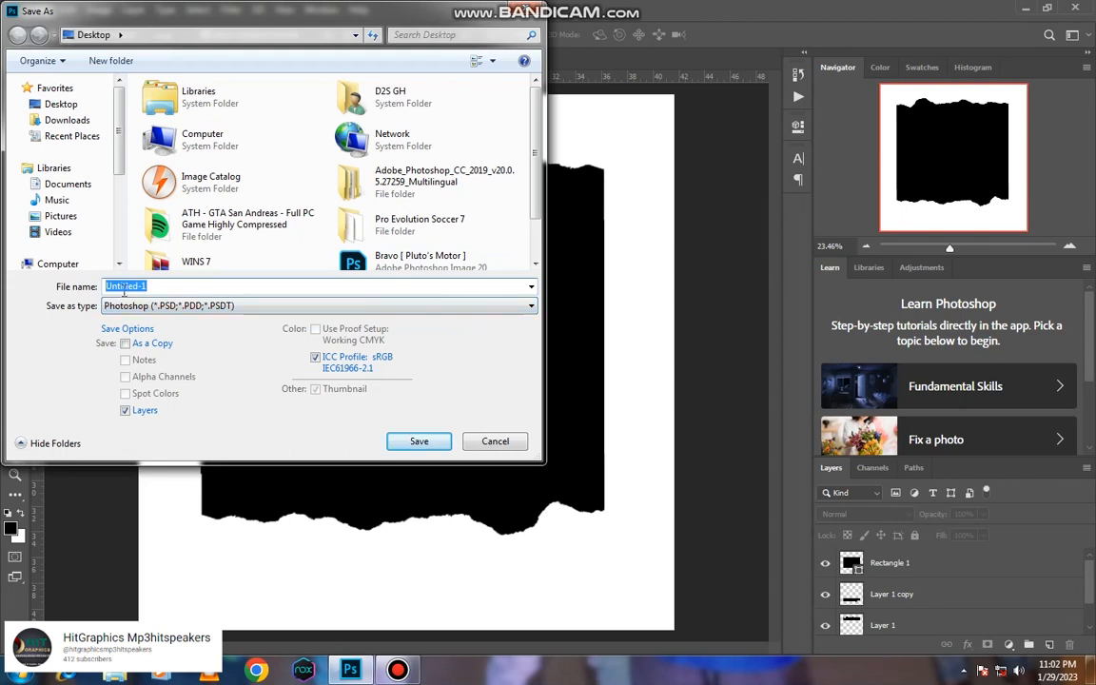
text(free)
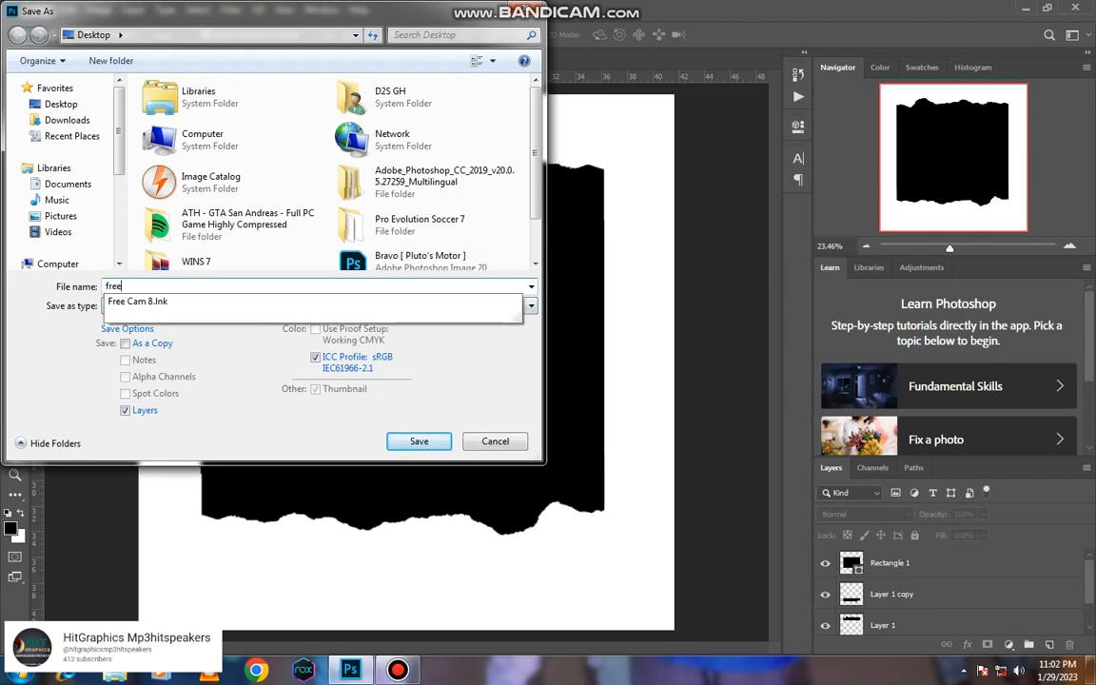
text(bies)
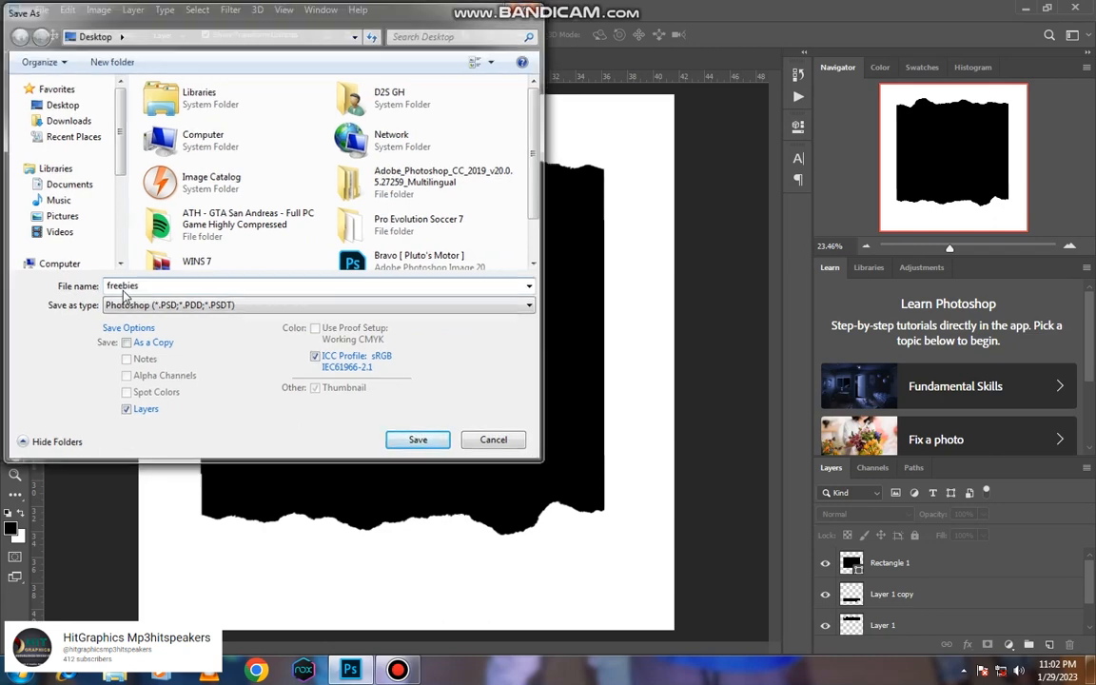
key(Return)
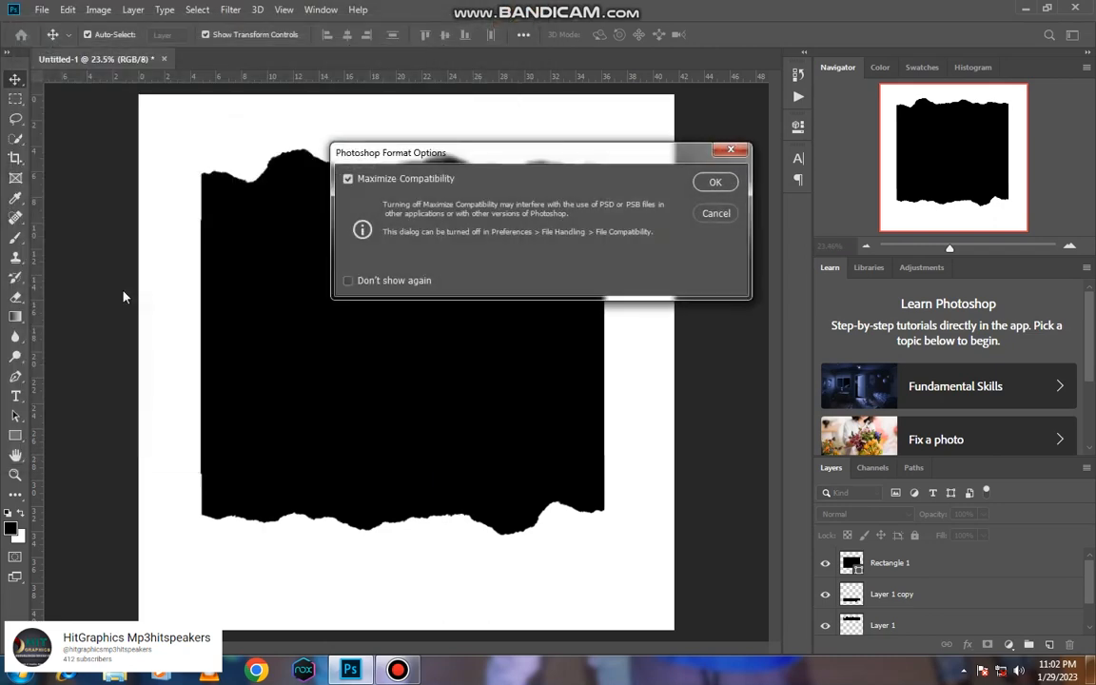
click(712, 182)
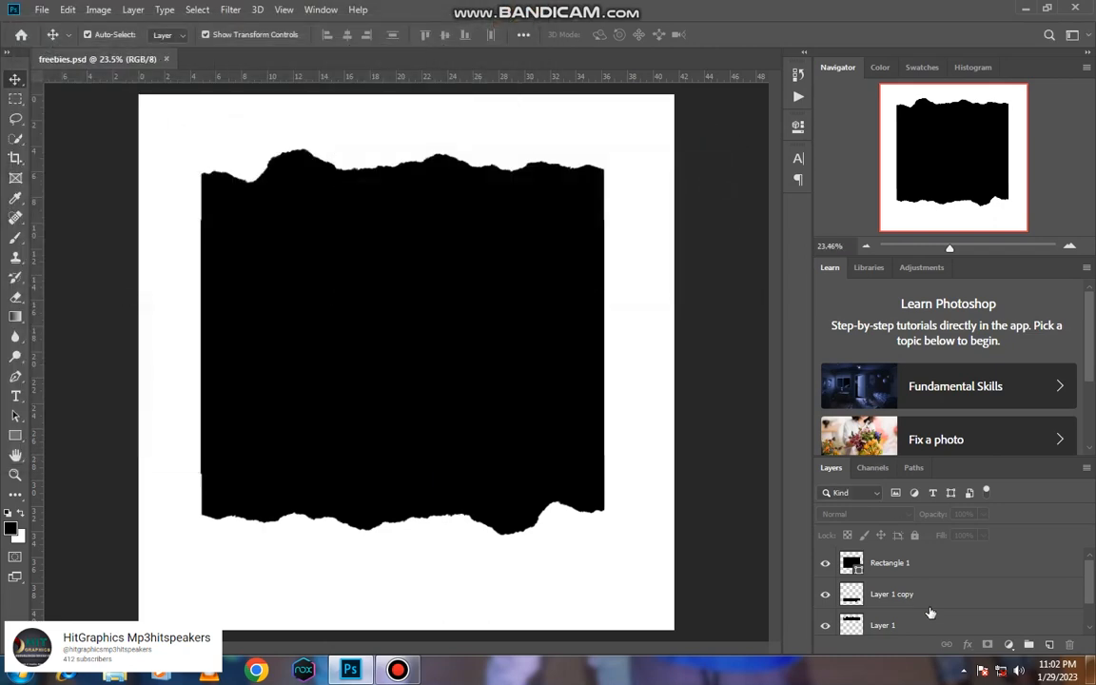
Scale the rectangle and both torn strip layers together to 118.24% and center them on the canvas
scroll(954, 595, down, 1)
scroll(956, 595, up, 1)
scroll(960, 594, down, 1)
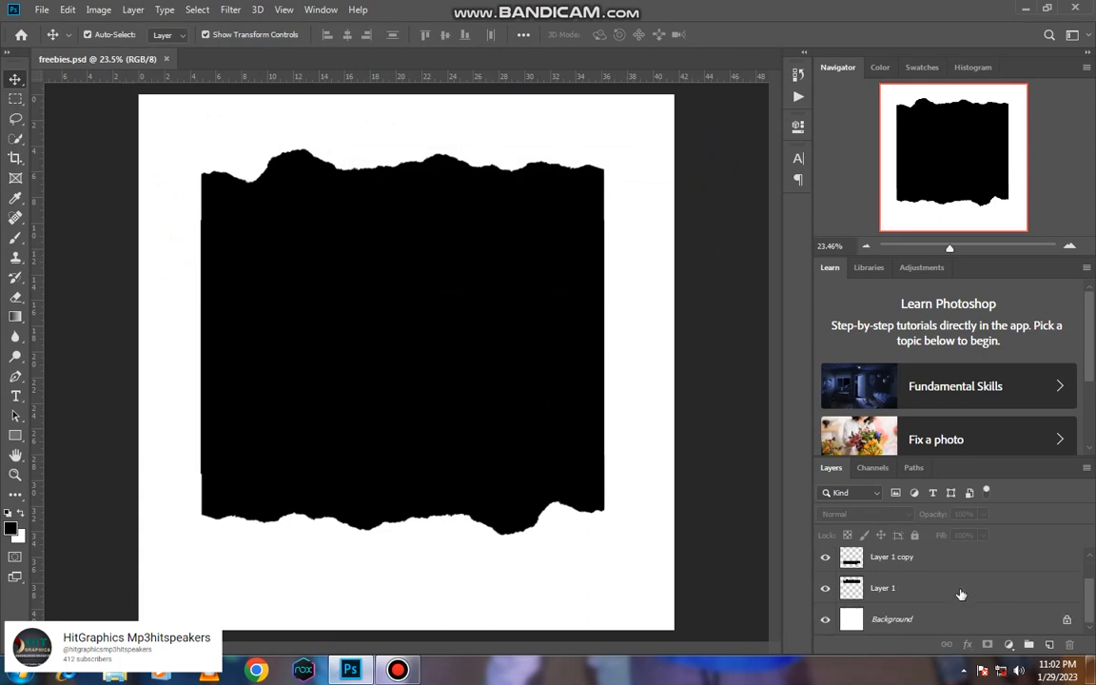
click(951, 588)
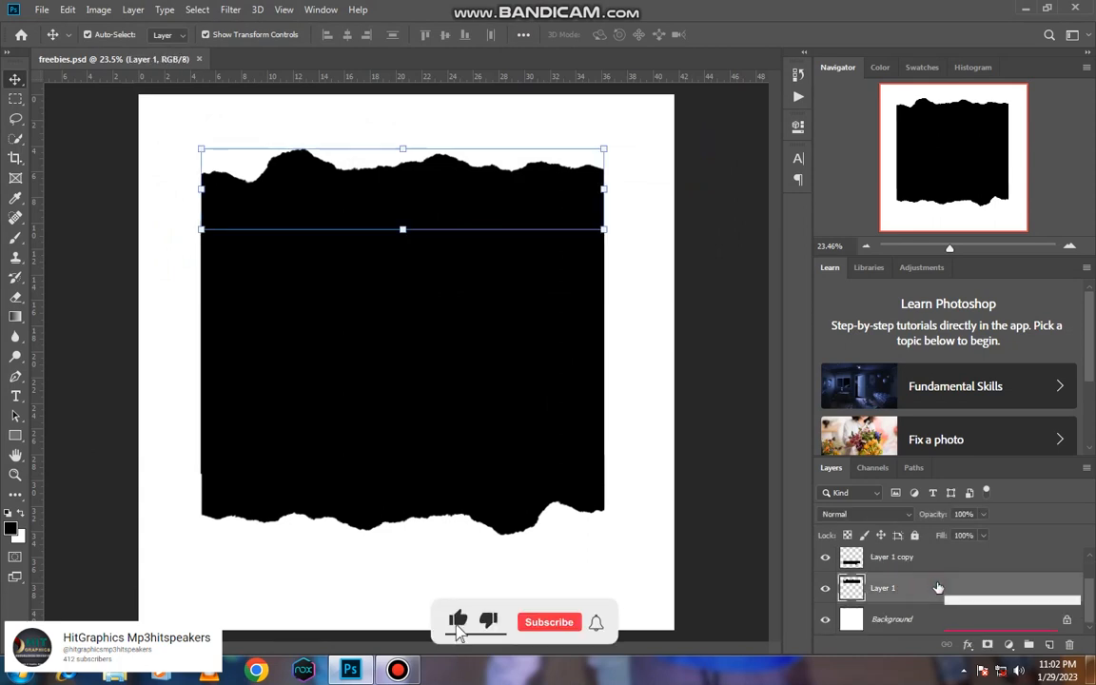
scroll(941, 575, up, 1)
click(937, 565)
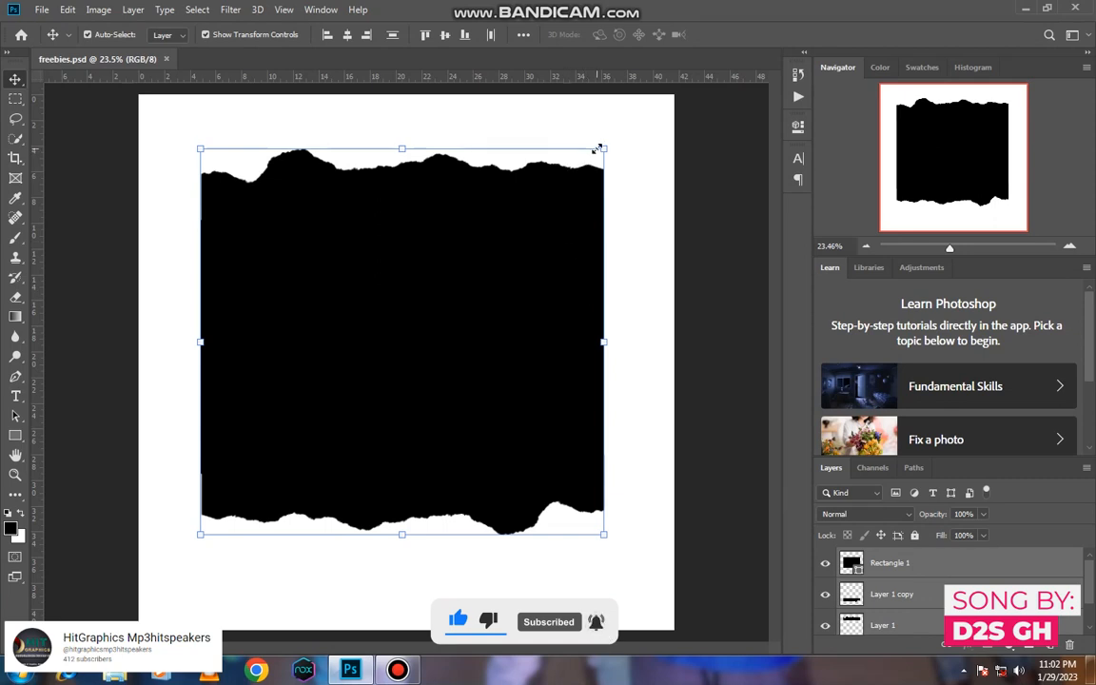
key(ctrl+t)
drag(604, 148, 641, 112)
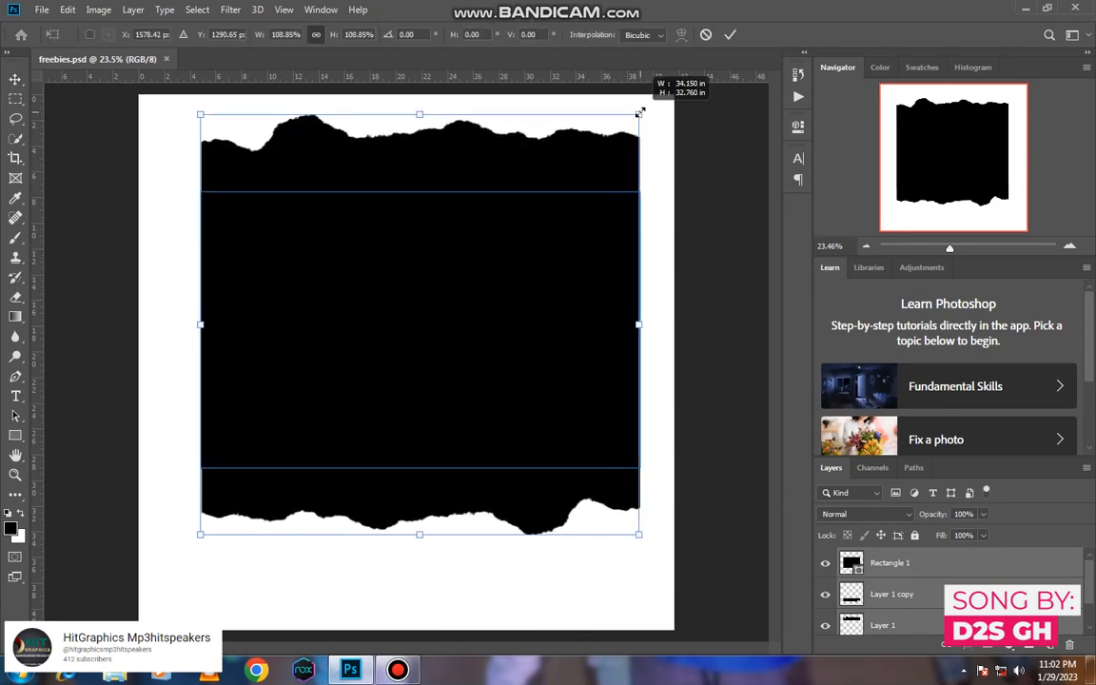
drag(548, 323, 524, 363)
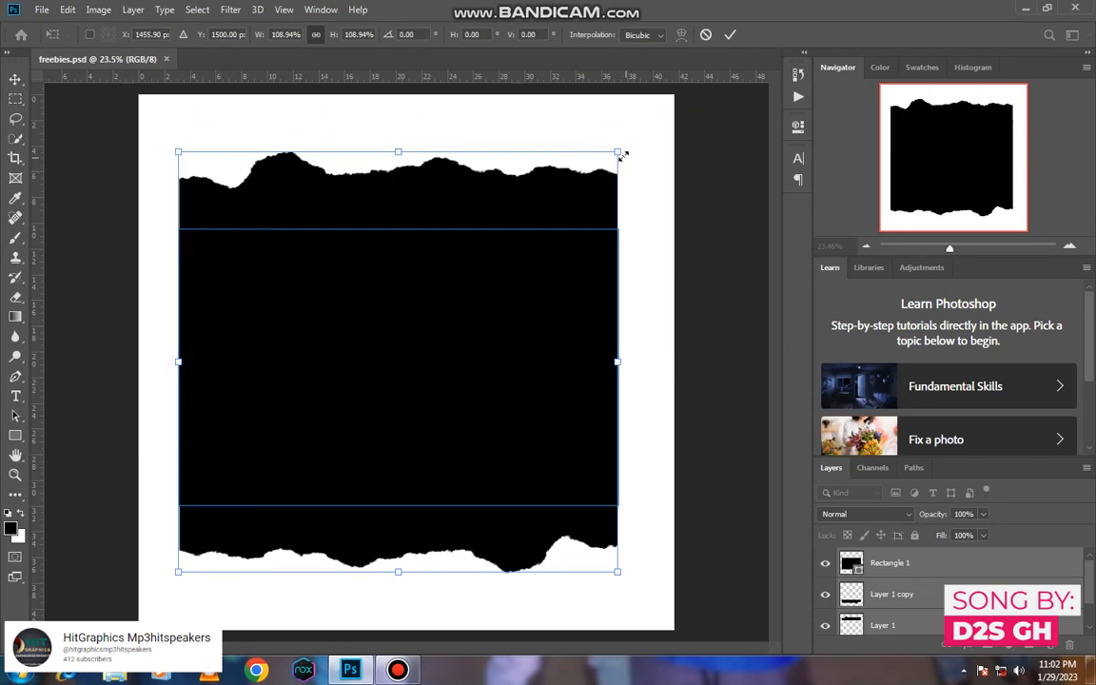
drag(618, 153, 633, 135)
drag(514, 325, 507, 341)
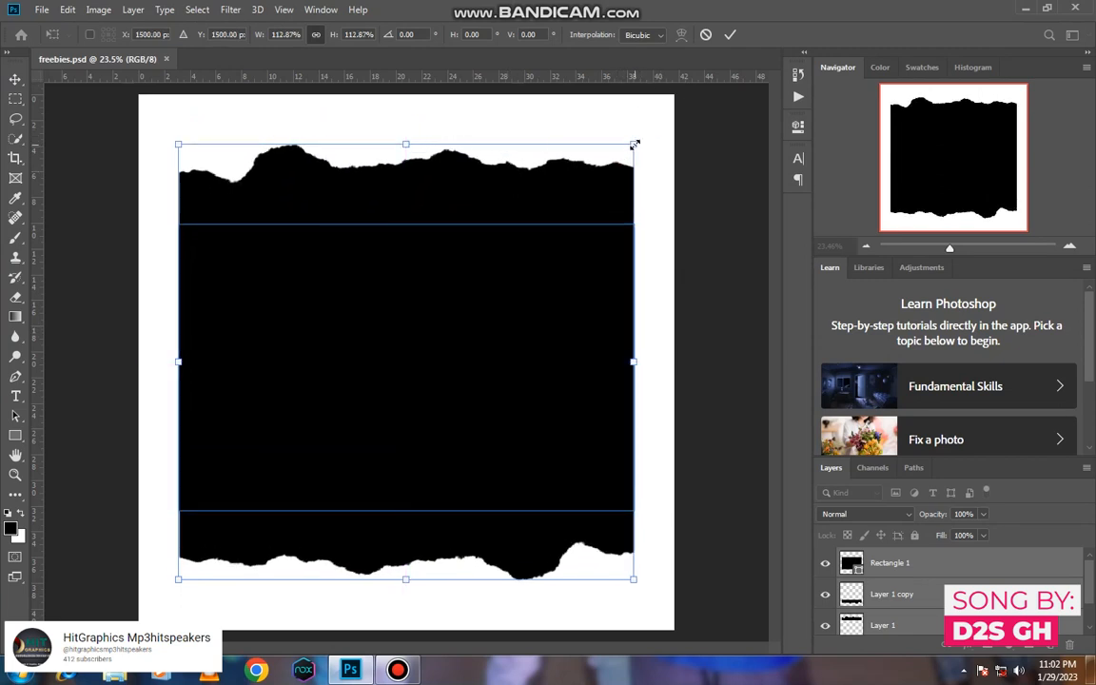
drag(634, 143, 653, 122)
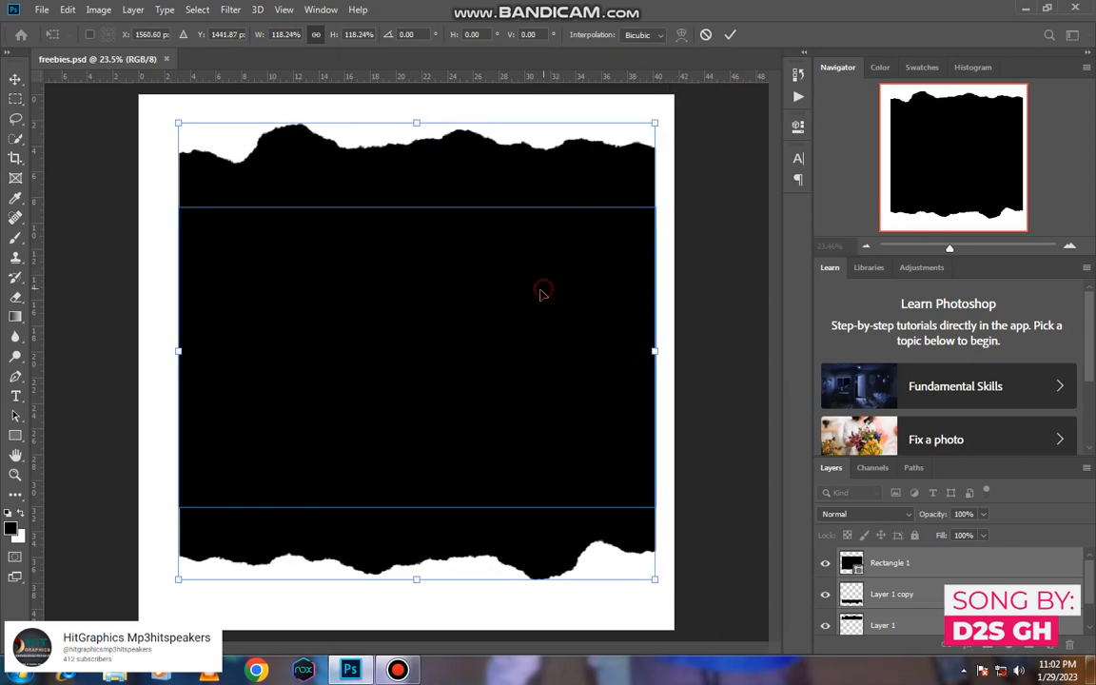
drag(541, 293, 537, 303)
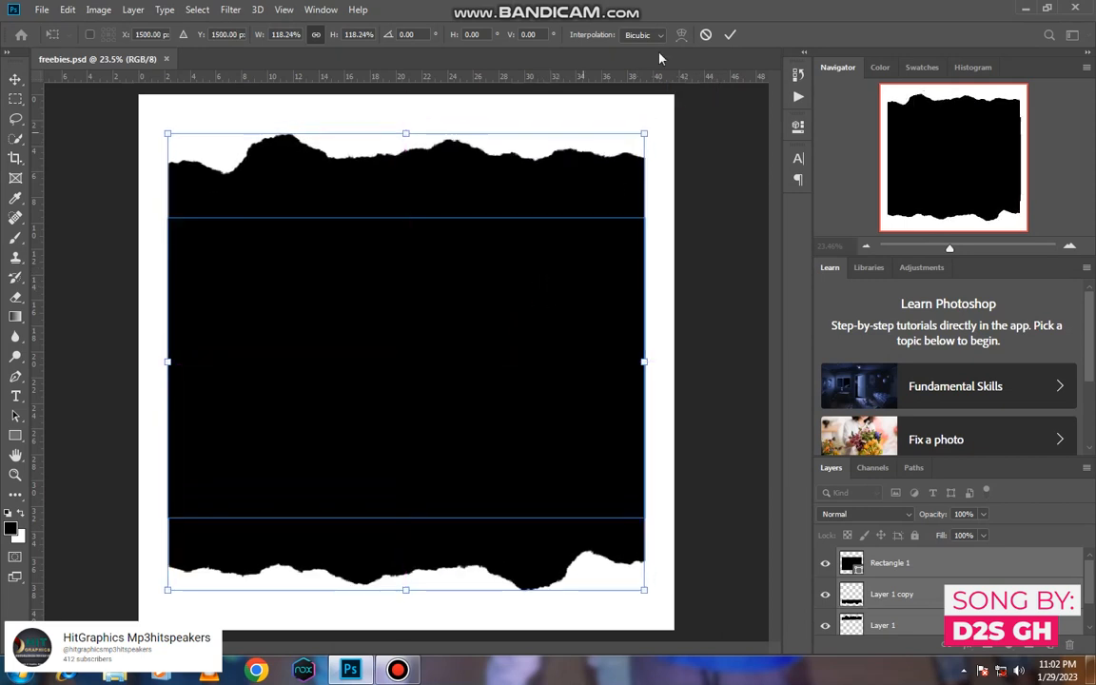
click(730, 34)
Merge the rectangle and both torn strip layers into a single layer
scroll(875, 608, down, 1)
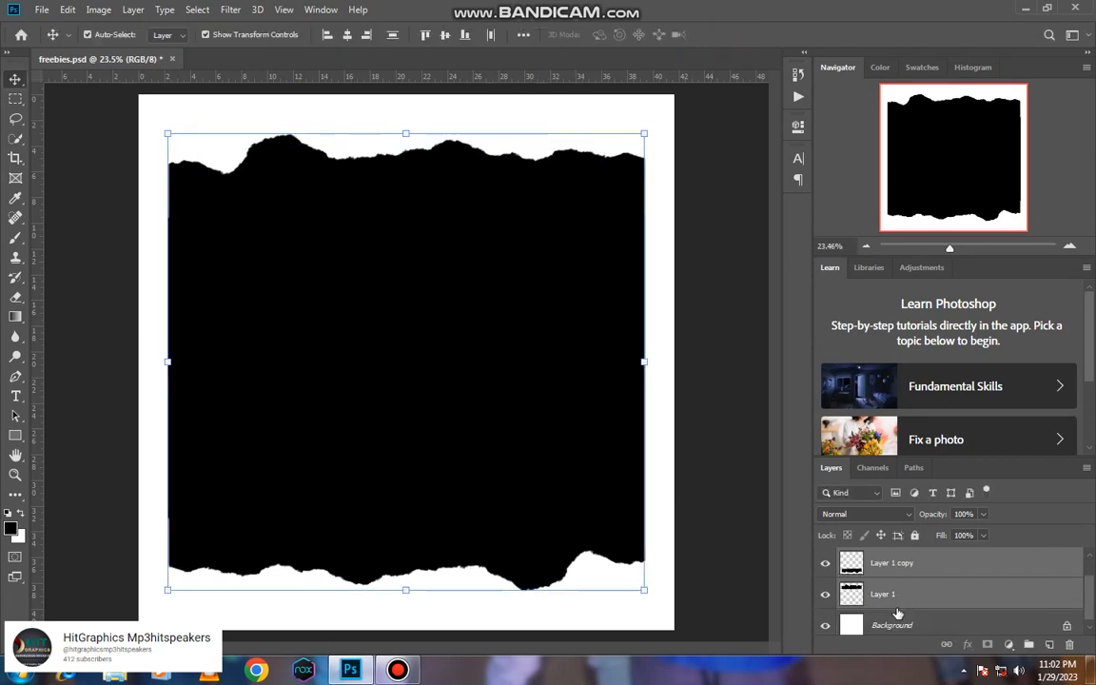
scroll(898, 613, up, 1)
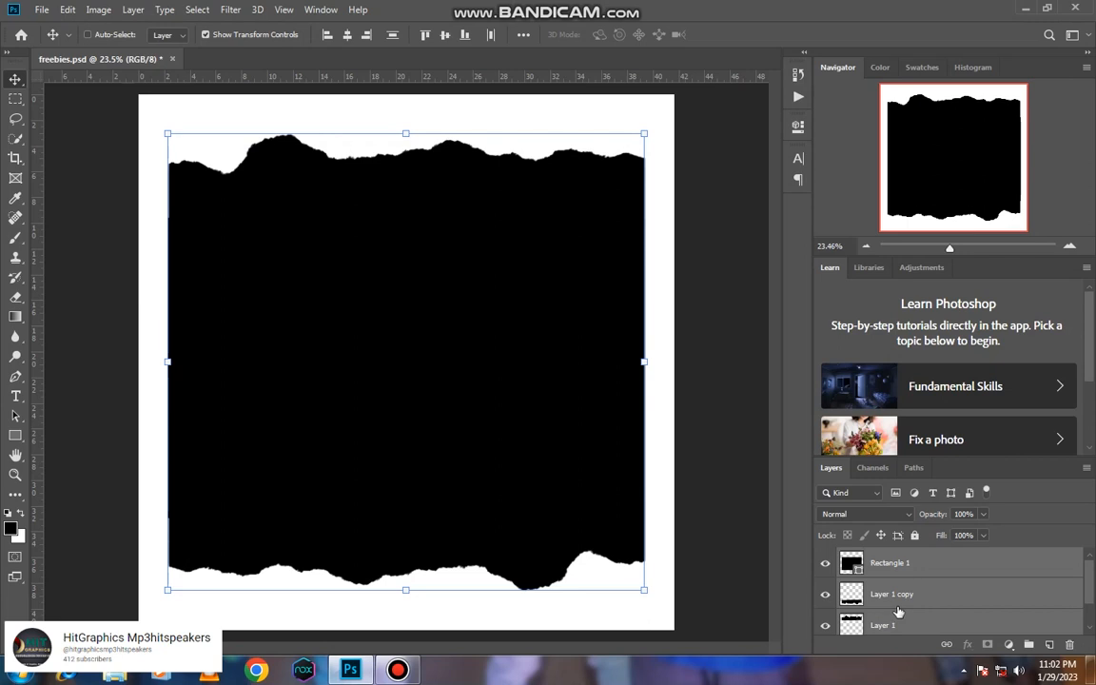
key(ctrl+e)
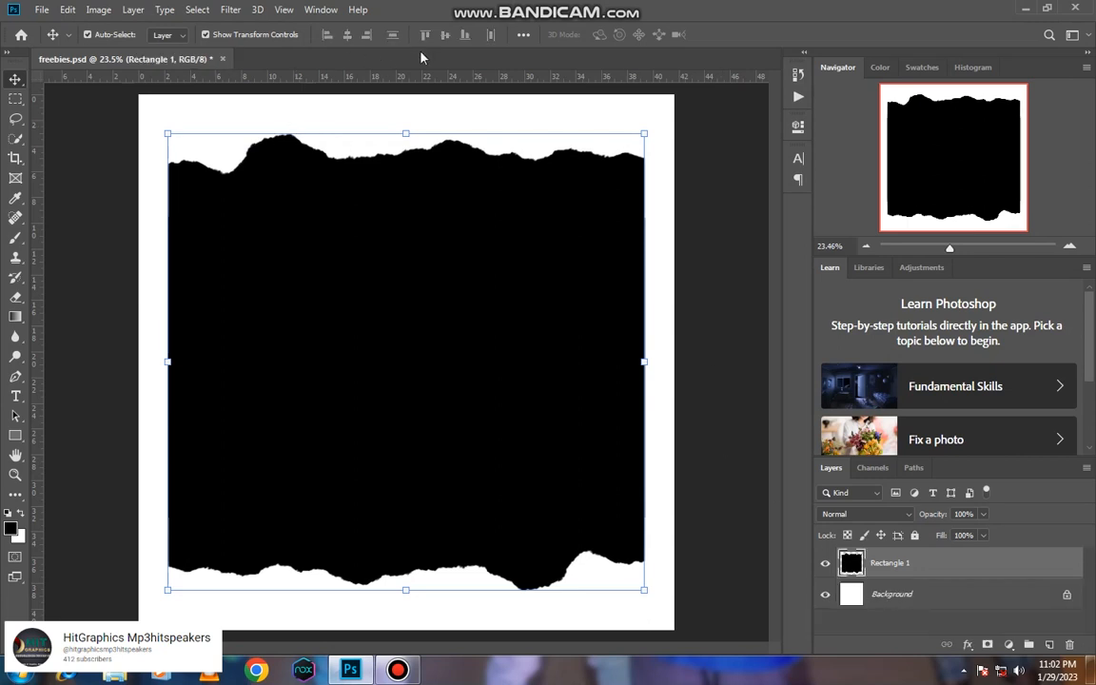
Align the merged torn shape with the Background on vertical and horizontal centers, and deselect both layers
shift+click(894, 595)
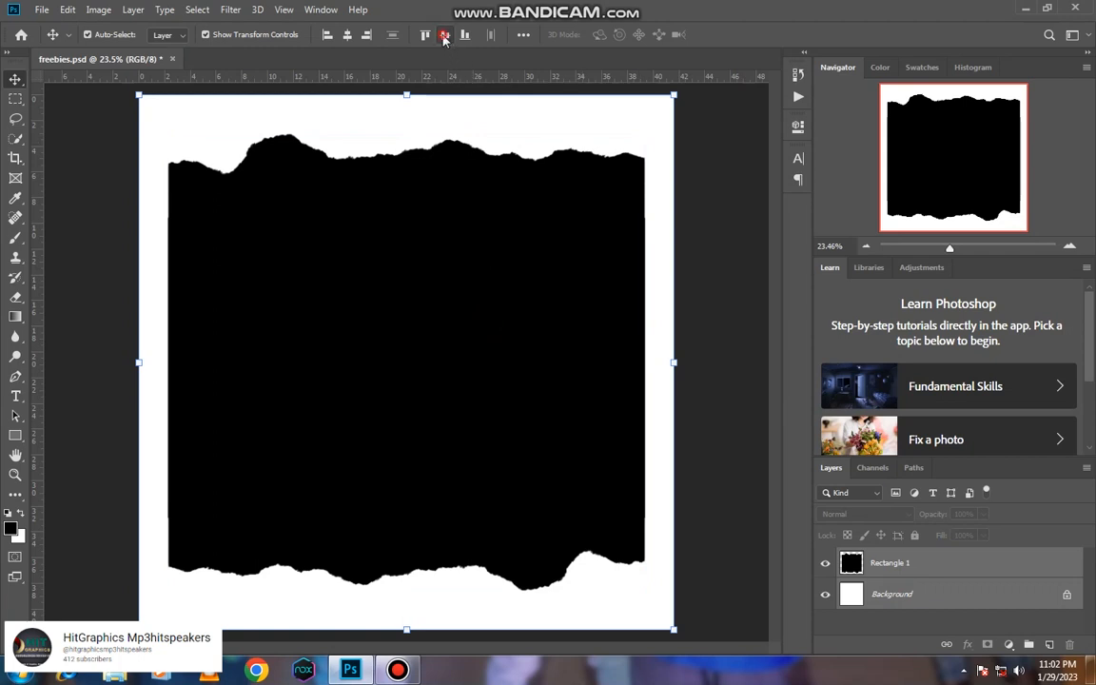
click(348, 35)
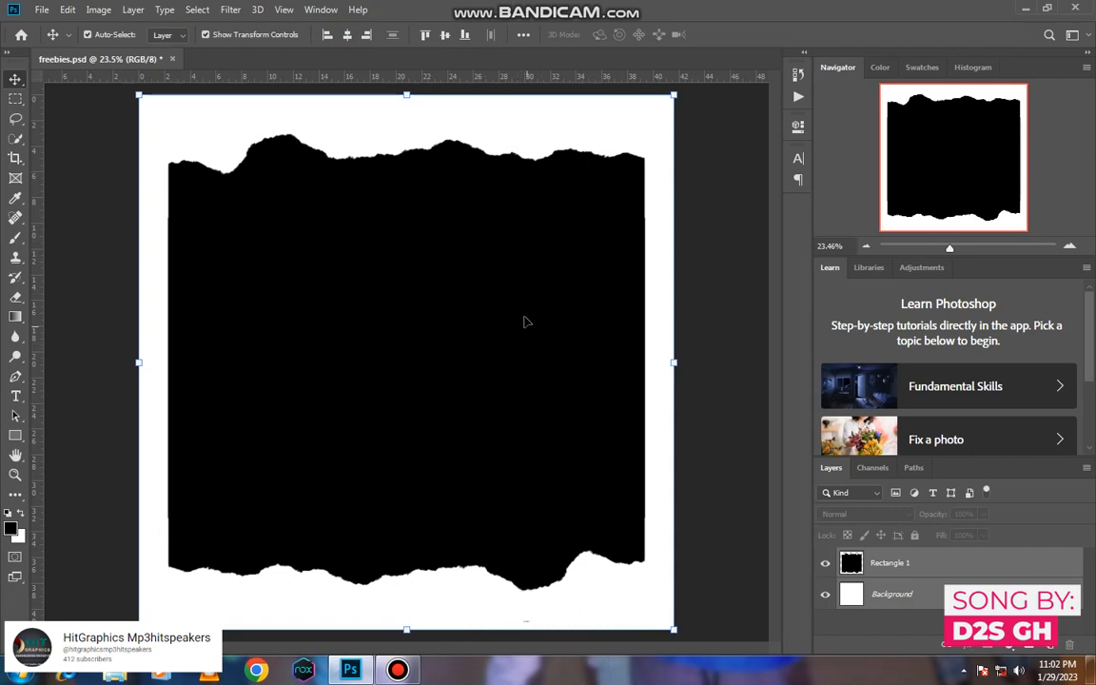
click(712, 418)
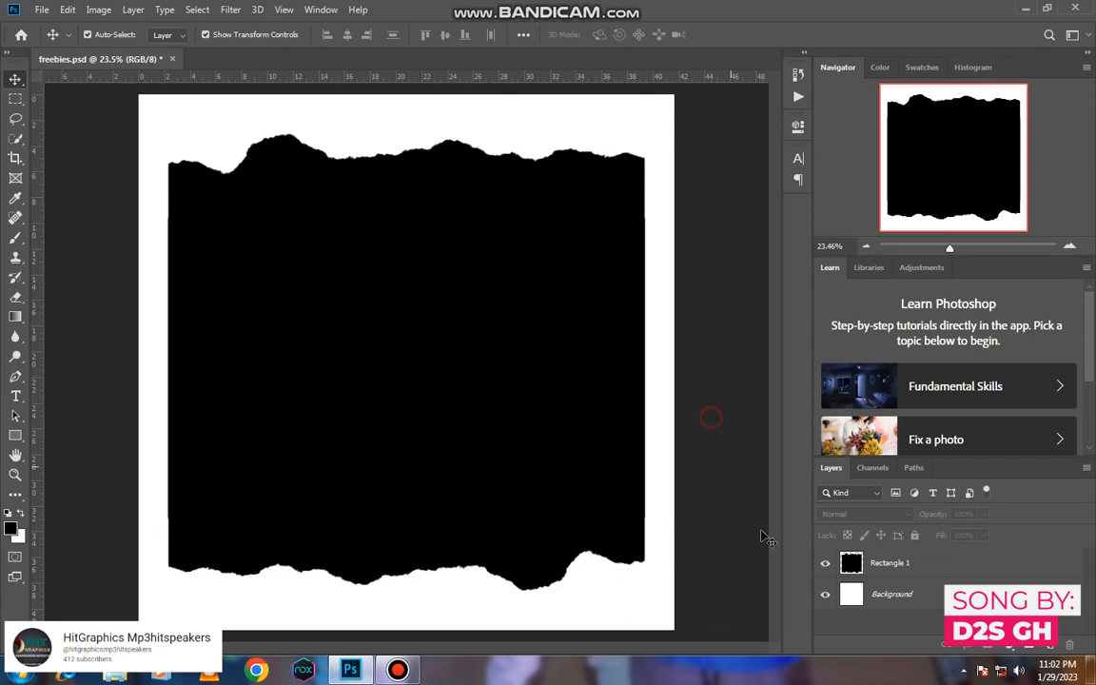
Add a Gradient Overlay layer style to the merged torn shape and set the gradient style to Radial
click(903, 564)
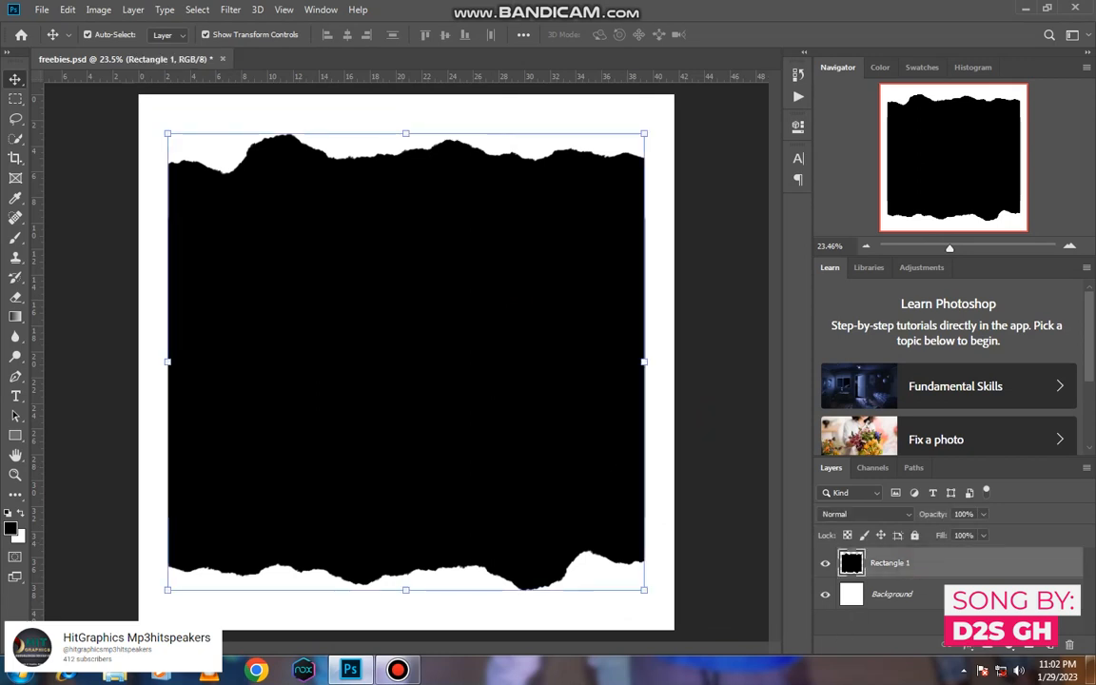
right_click(938, 564)
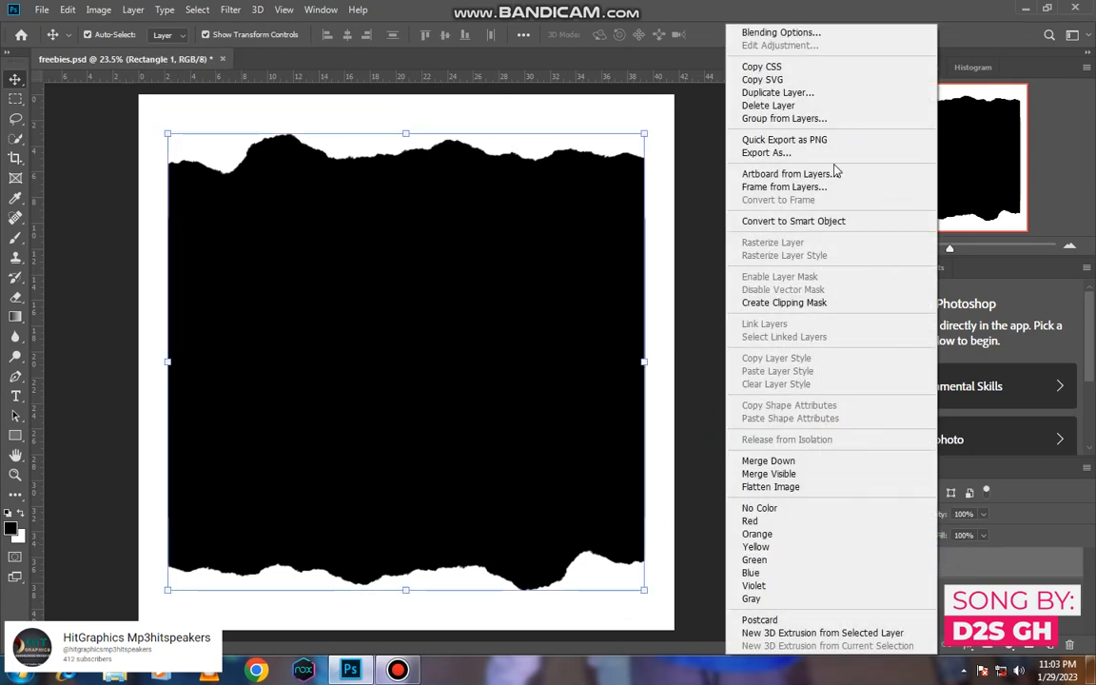
click(795, 31)
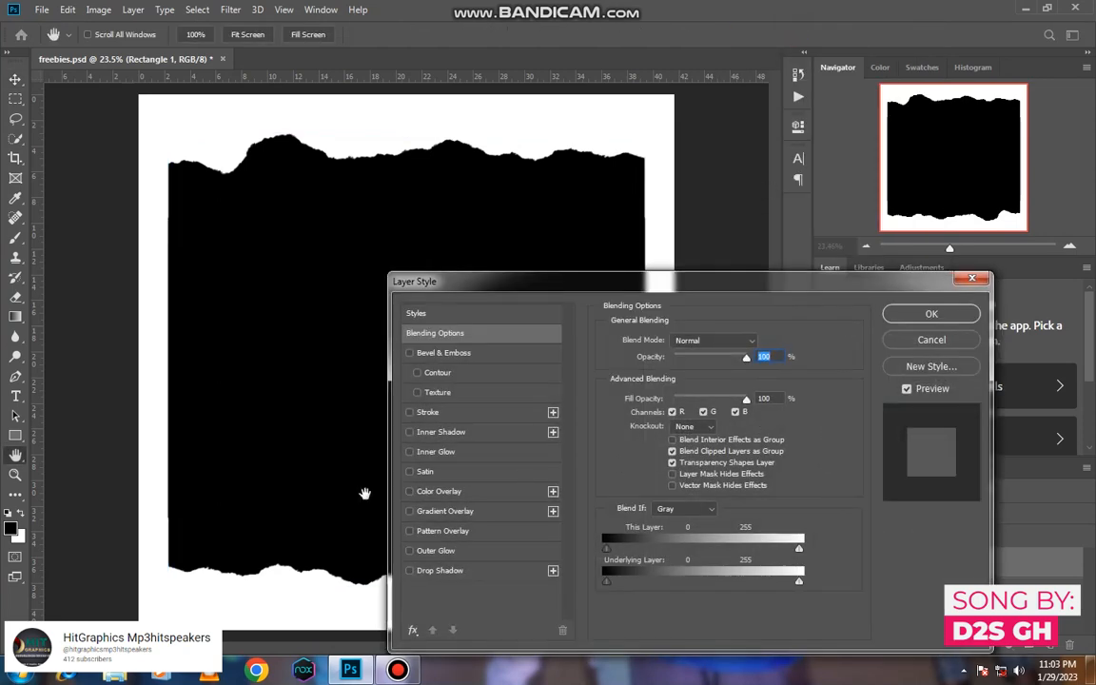
click(410, 515)
click(430, 511)
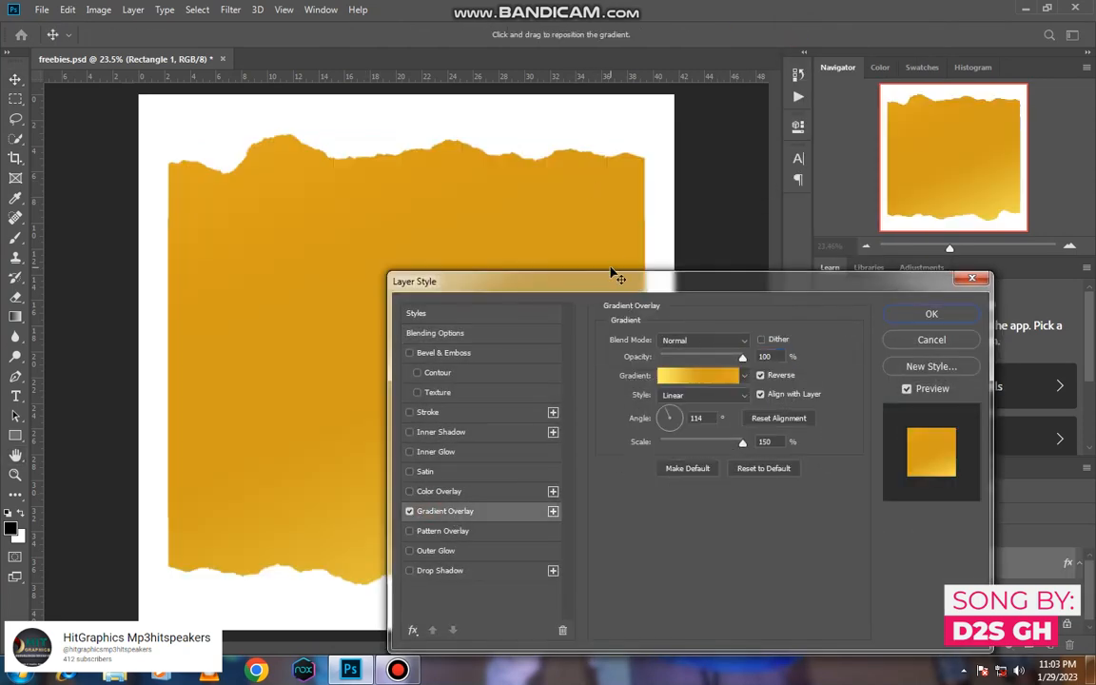
drag(619, 278, 653, 216)
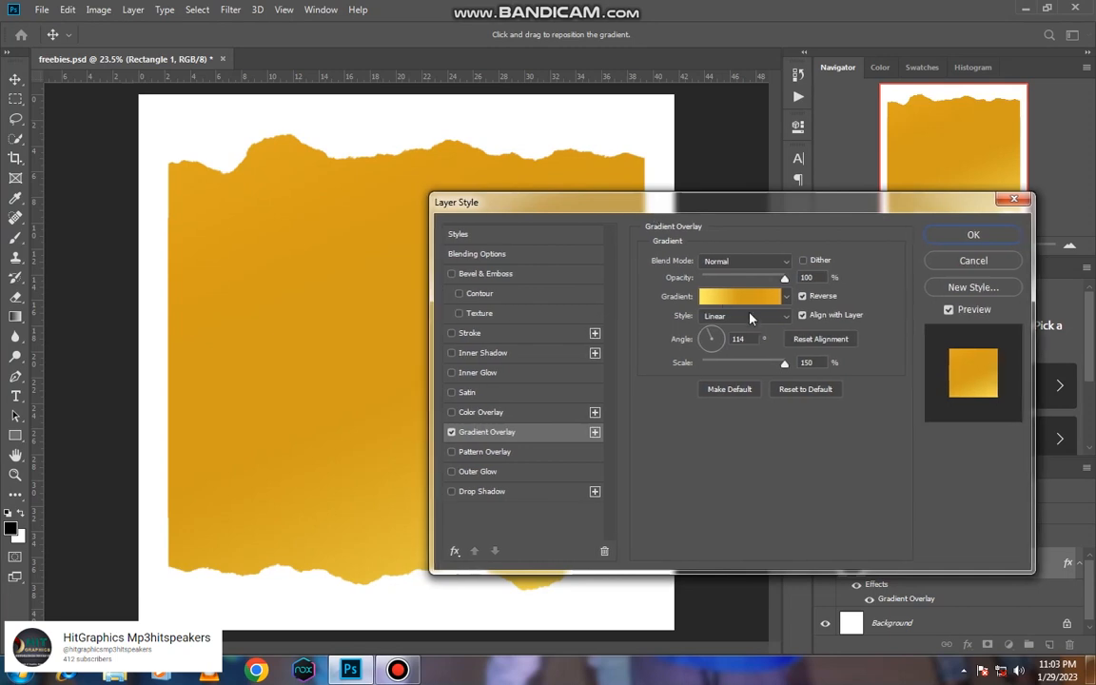
click(746, 317)
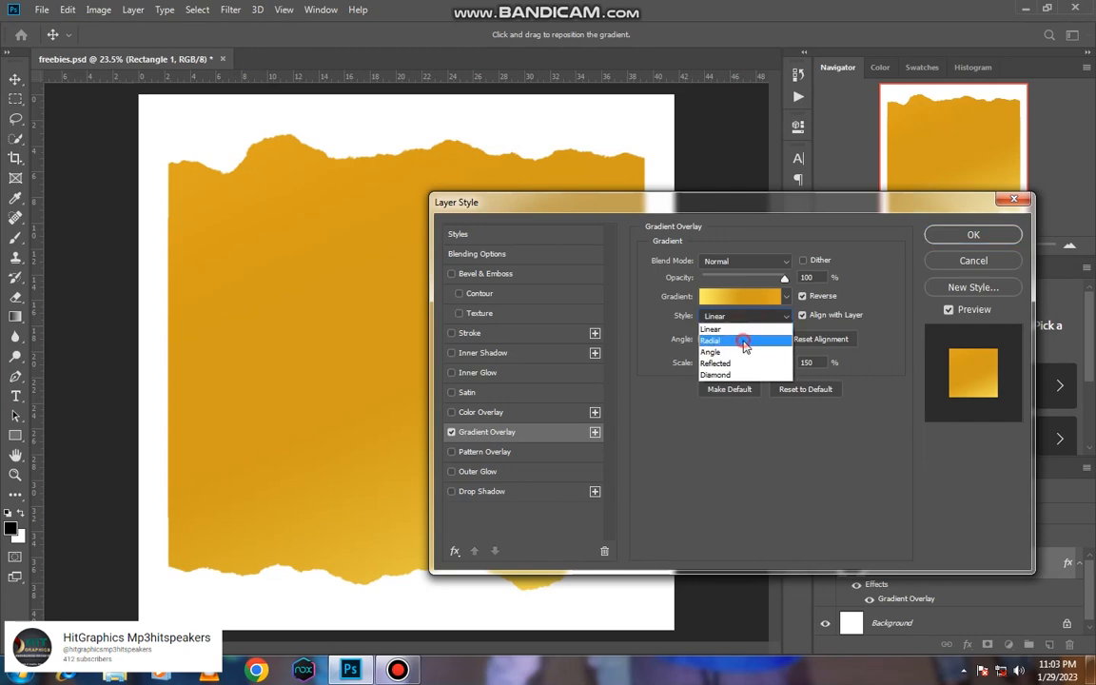
click(744, 340)
Set the radial gradient's angle to 95° and move its bright center to the middle of the torn shape
drag(725, 203, 844, 152)
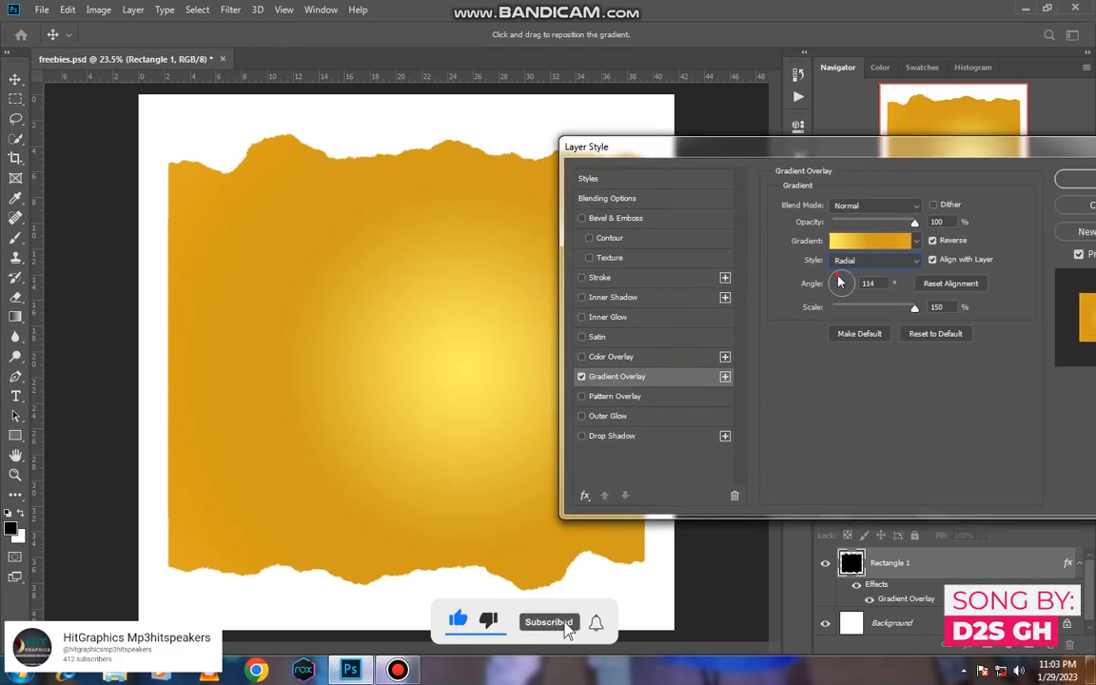
drag(839, 282, 842, 281)
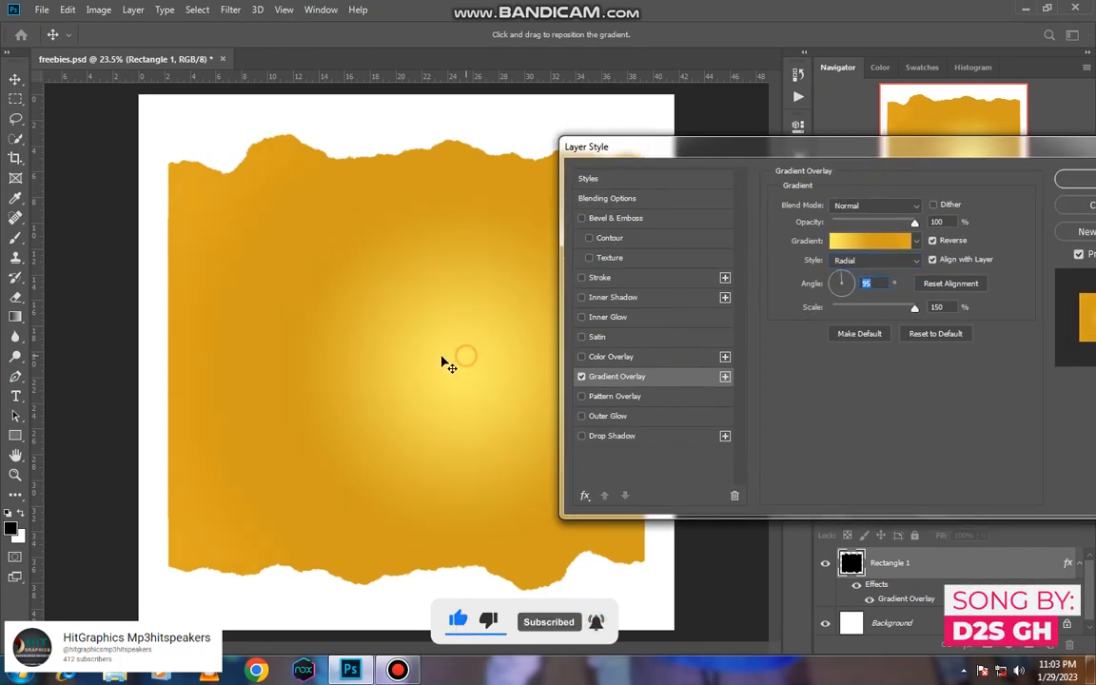
drag(447, 362, 411, 349)
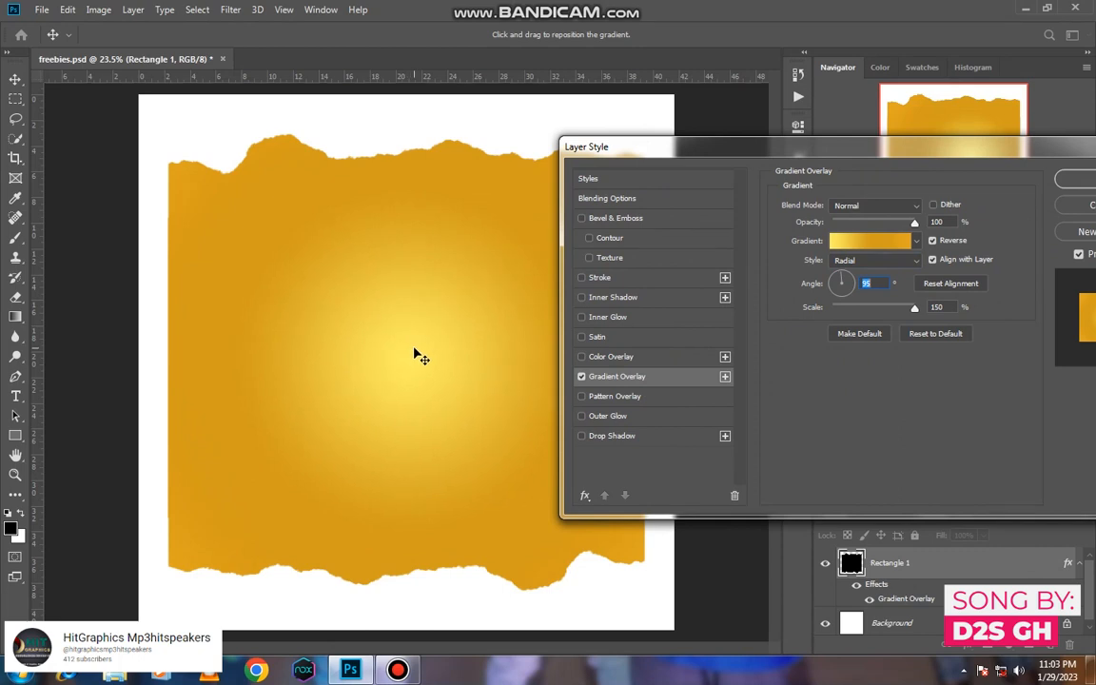
drag(747, 150, 931, 203)
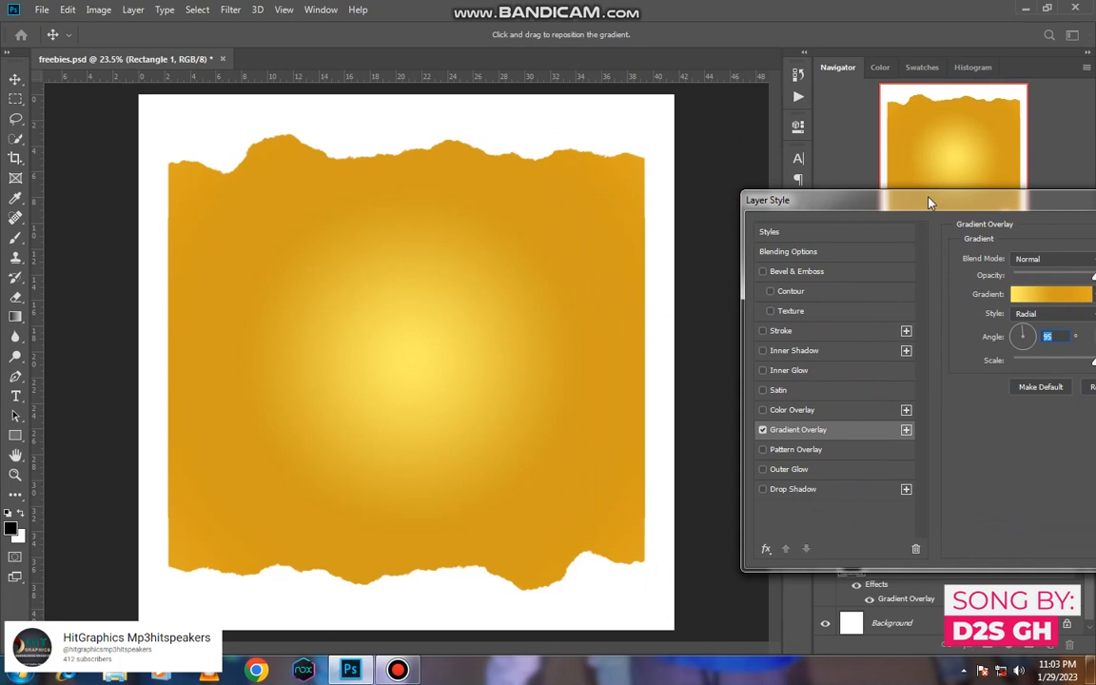
Change the overlay gradient's light yellow end stop to the darker yellow e3d143
drag(925, 207, 731, 163)
click(855, 250)
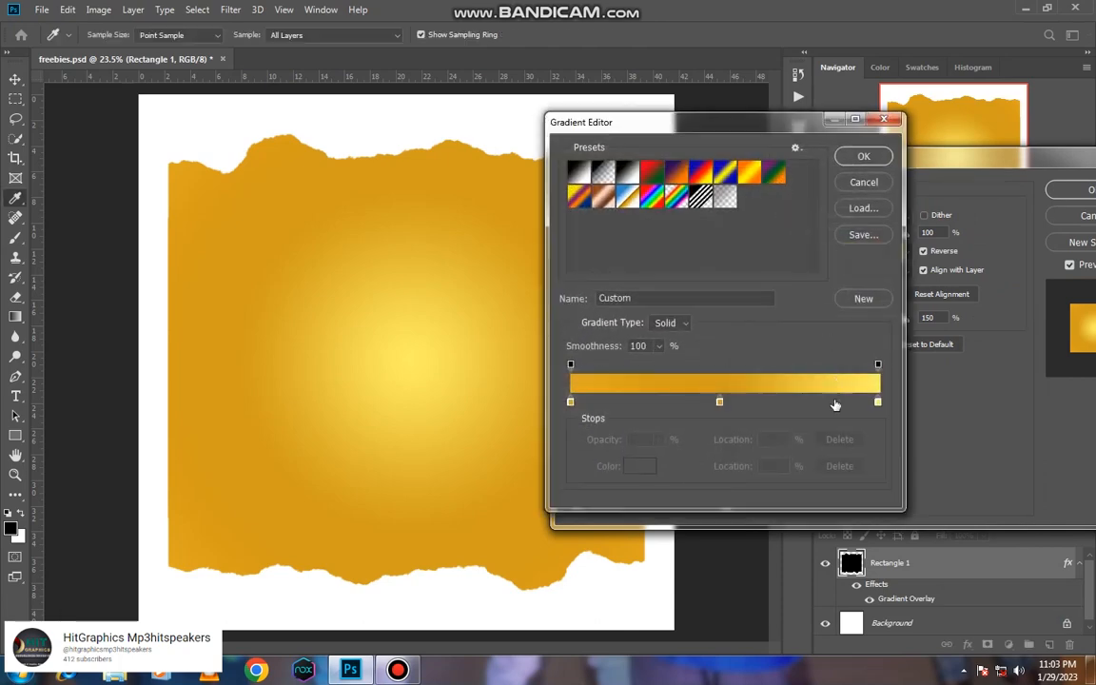
double_click(877, 402)
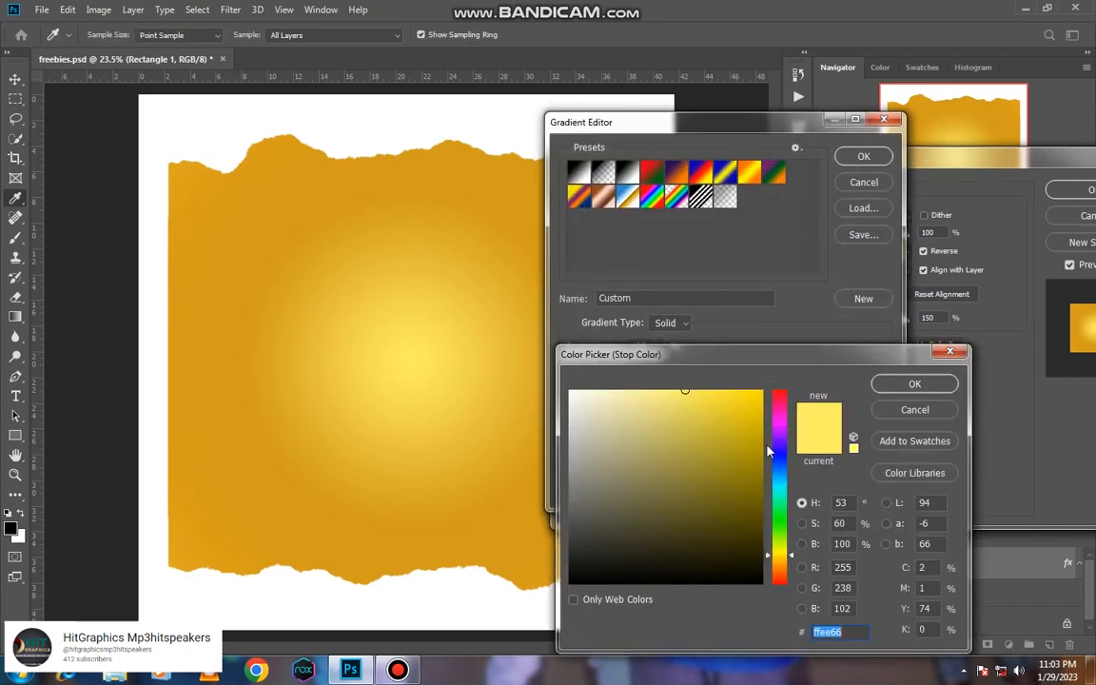
click(698, 408)
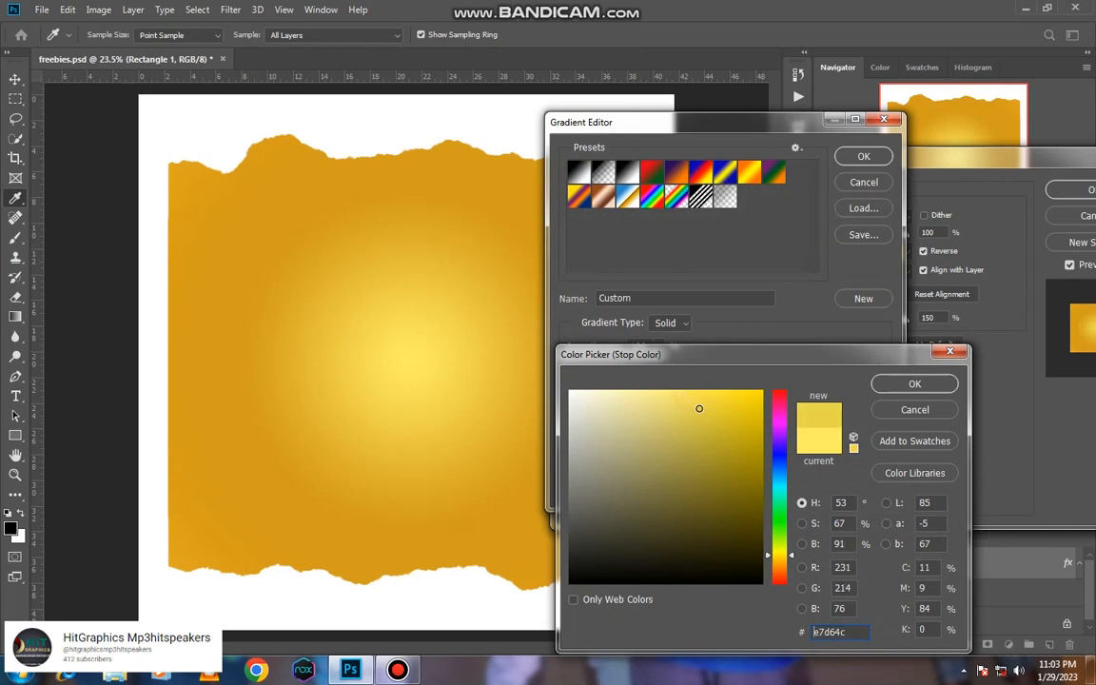
click(708, 418)
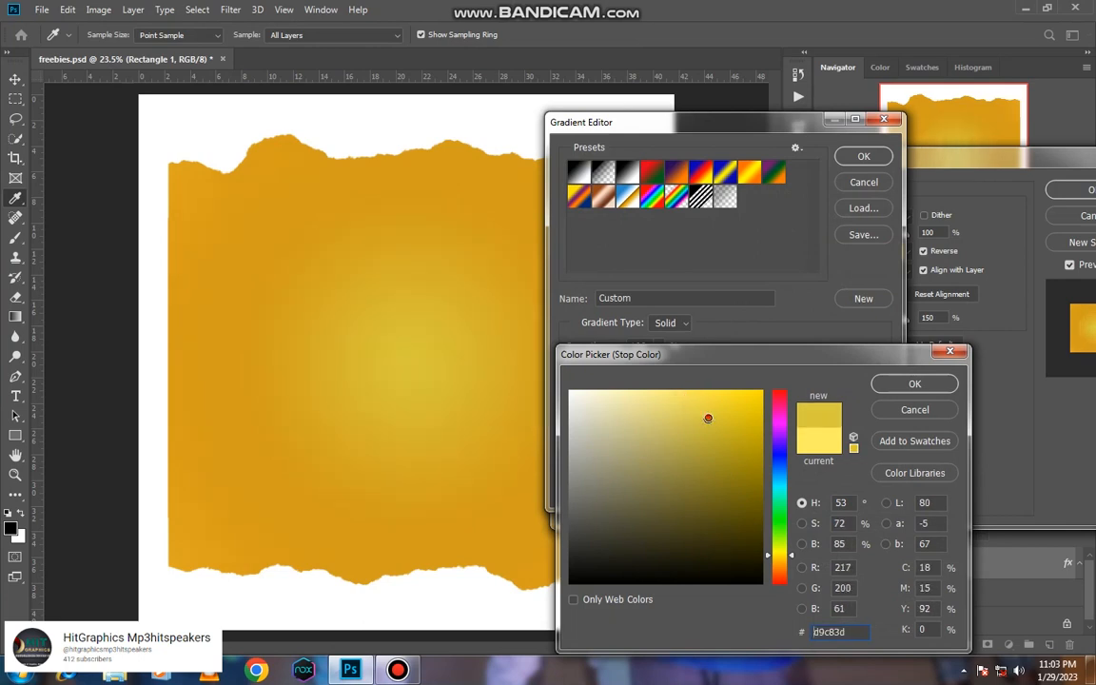
click(705, 412)
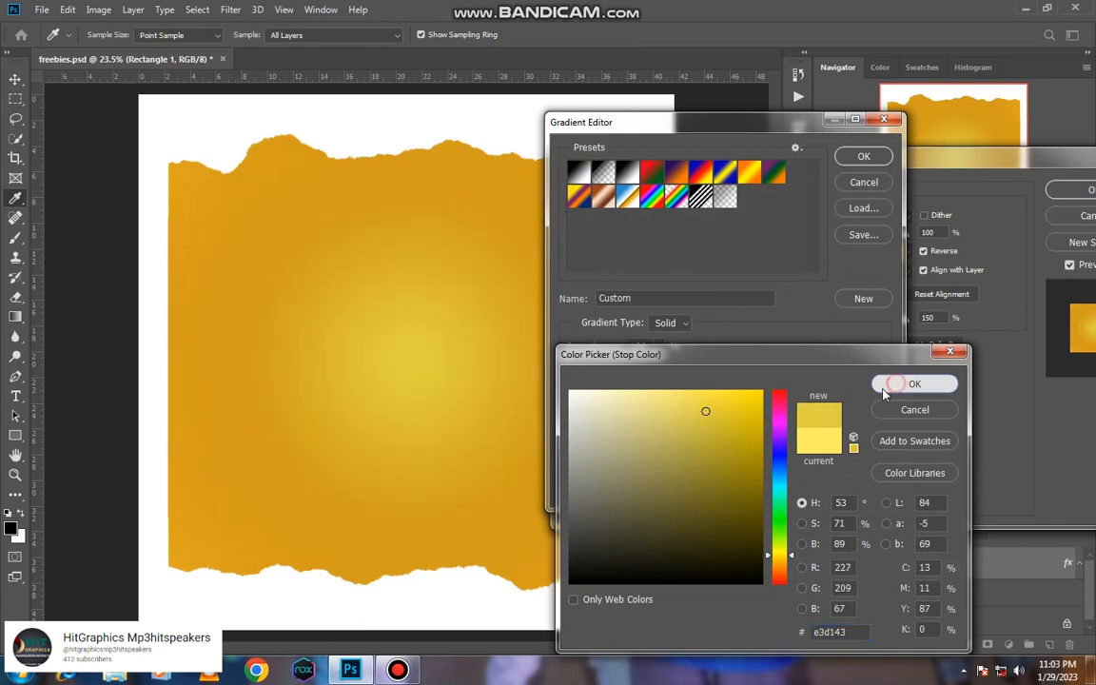
click(913, 383)
Darken the gradient's orange stop at location 0, apply the gradient overlay to the torn shape, and deselect the layer
double_click(571, 402)
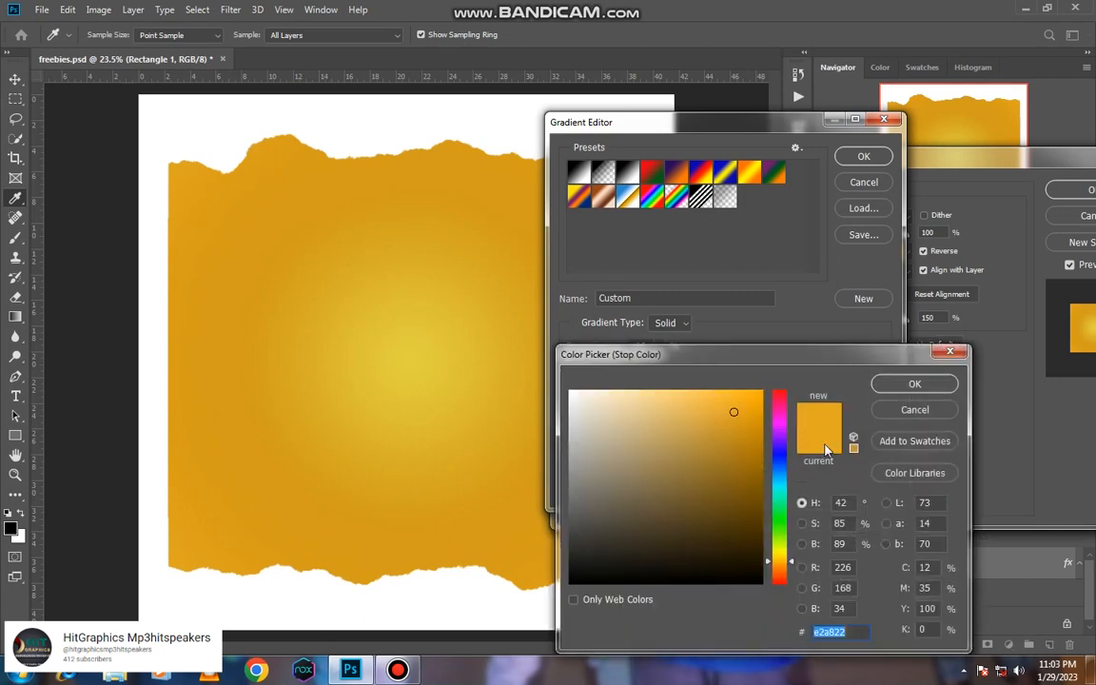
drag(735, 414, 742, 430)
click(898, 390)
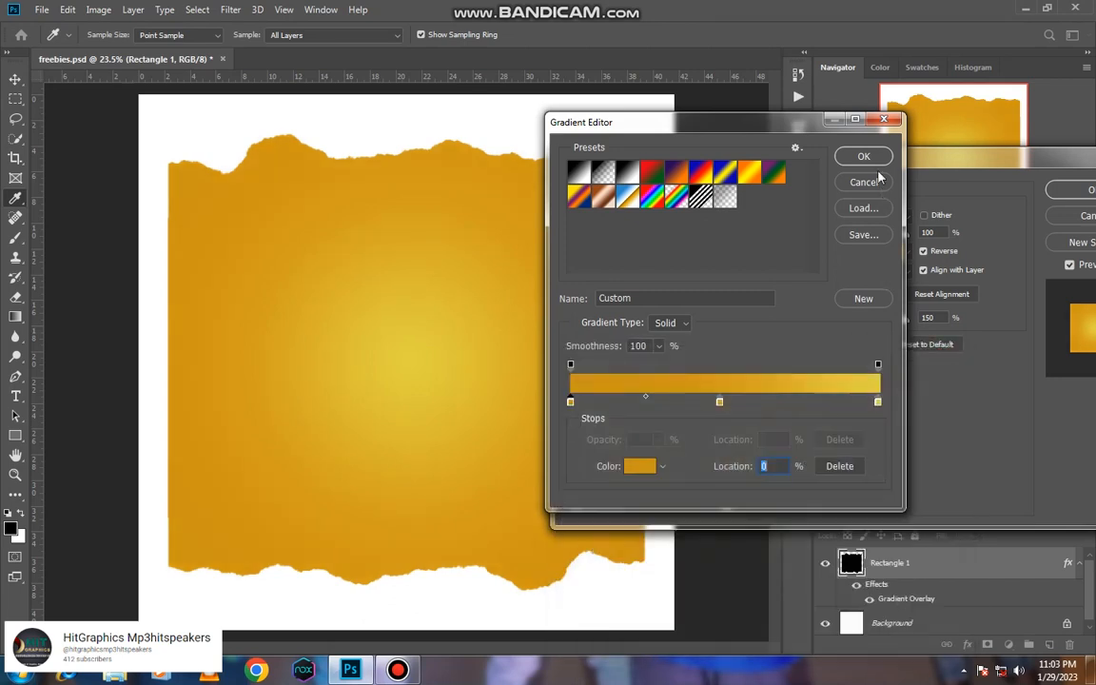
click(863, 156)
drag(1050, 156, 780, 179)
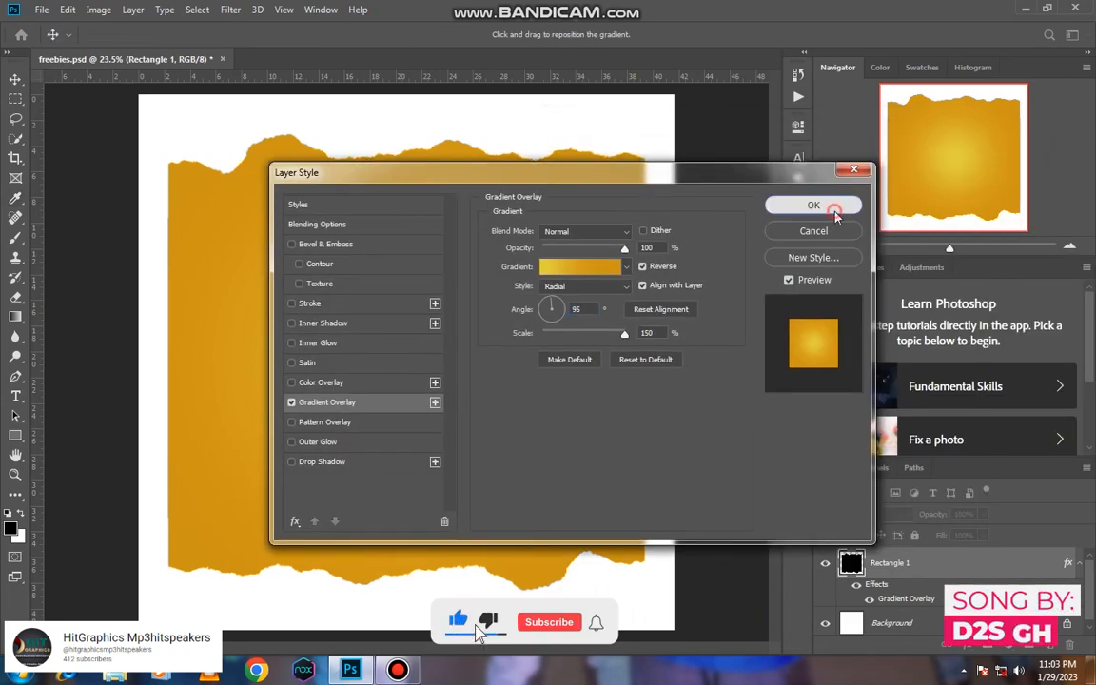
click(843, 207)
click(719, 236)
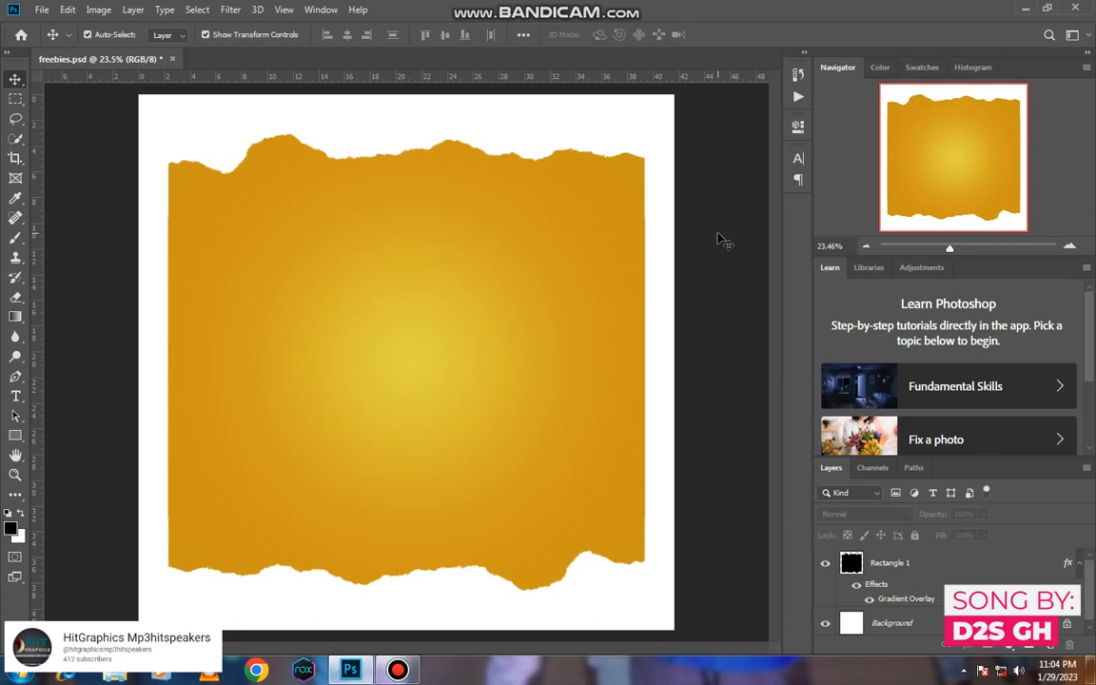
Add the point text "LABEL NAME" in the upper part of the torn shape
click(16, 395)
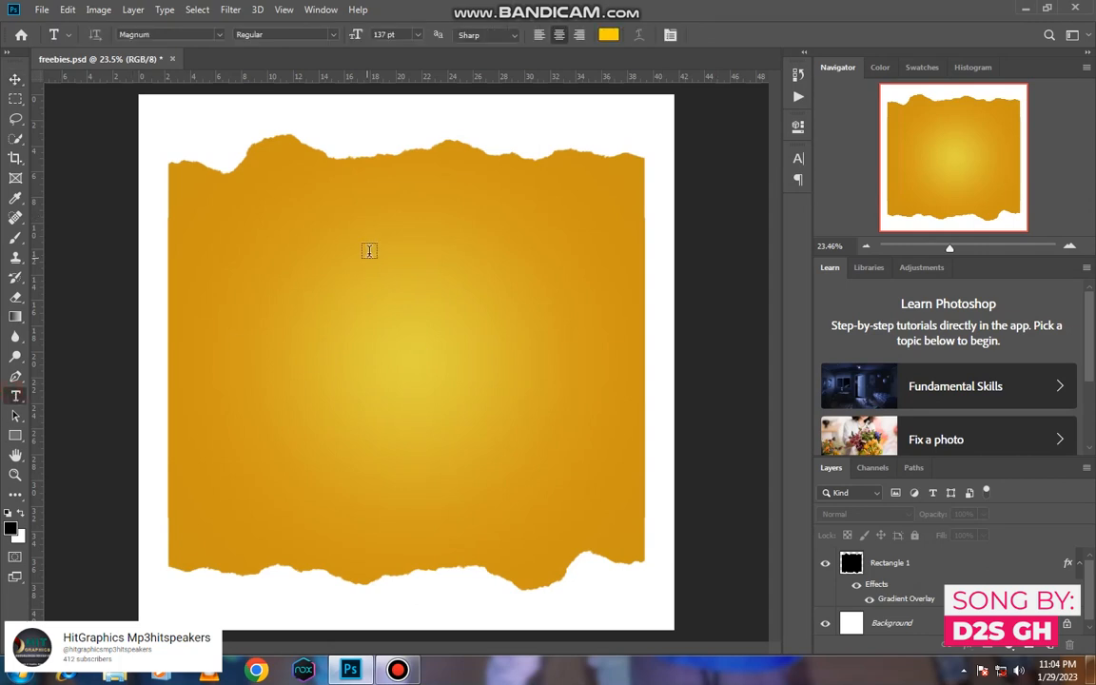
click(352, 234)
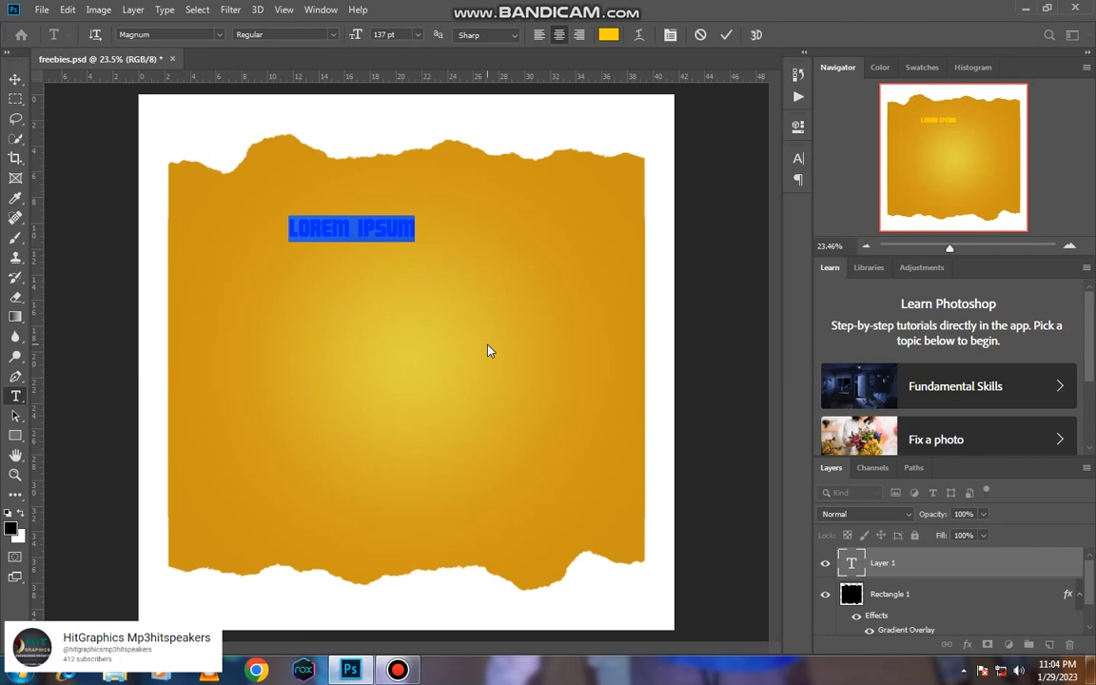
text(LA)
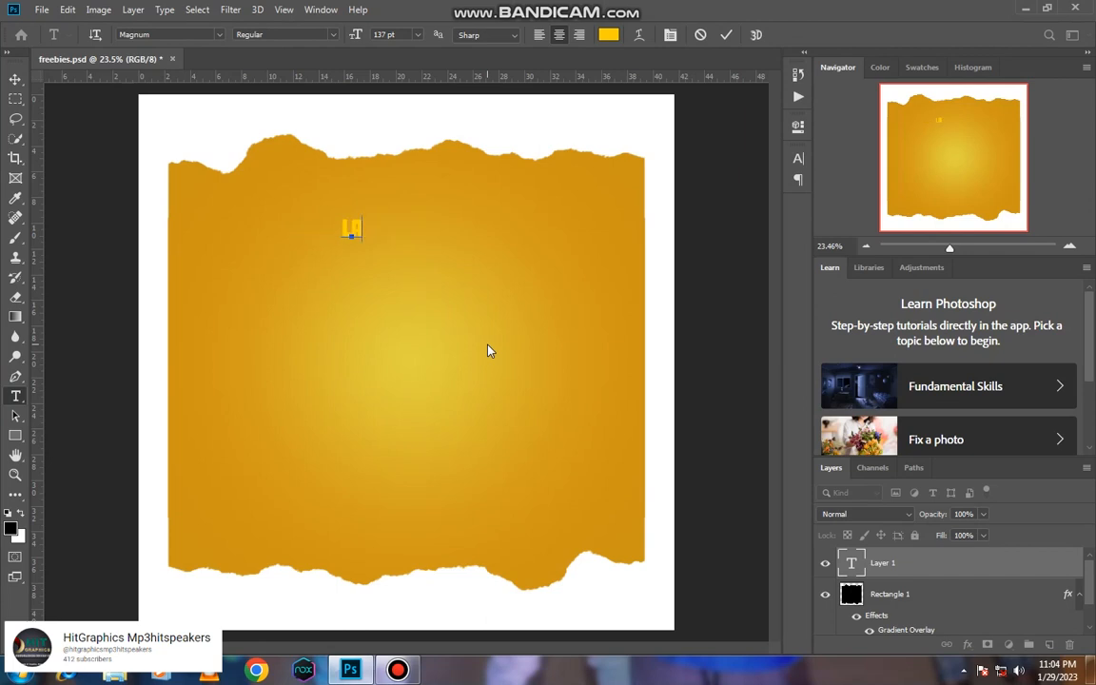
text(BEL AME)
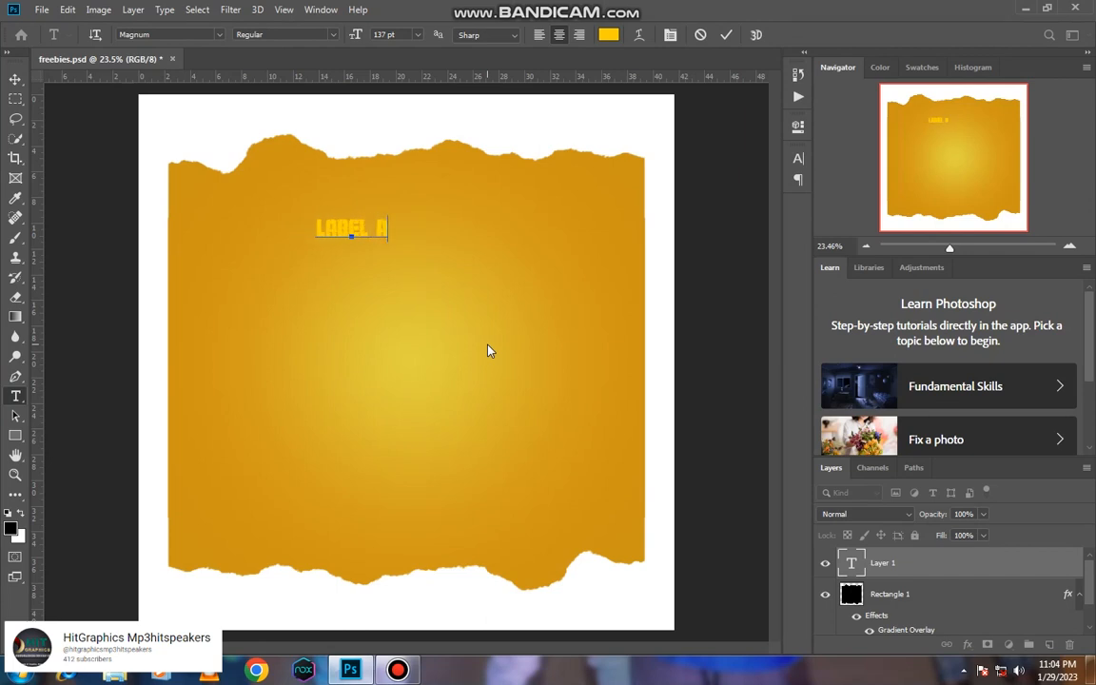
key(Left)
key(BackSpace)
key(BackSpace)
key(BackSpace)
key(Delete)
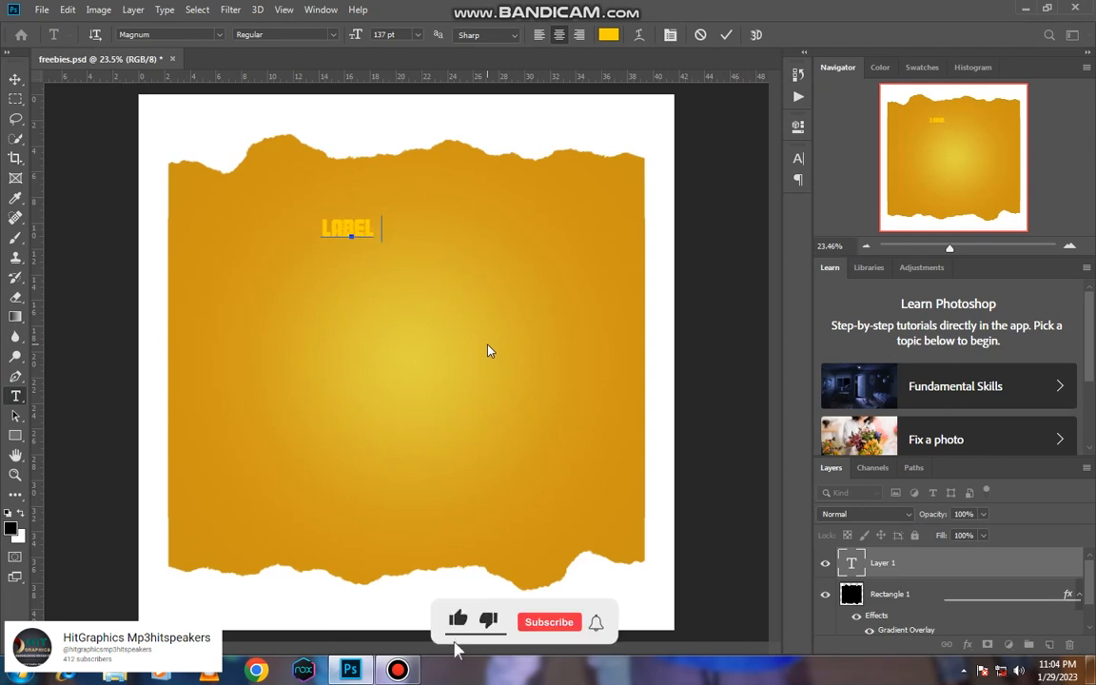
text(NAEM)
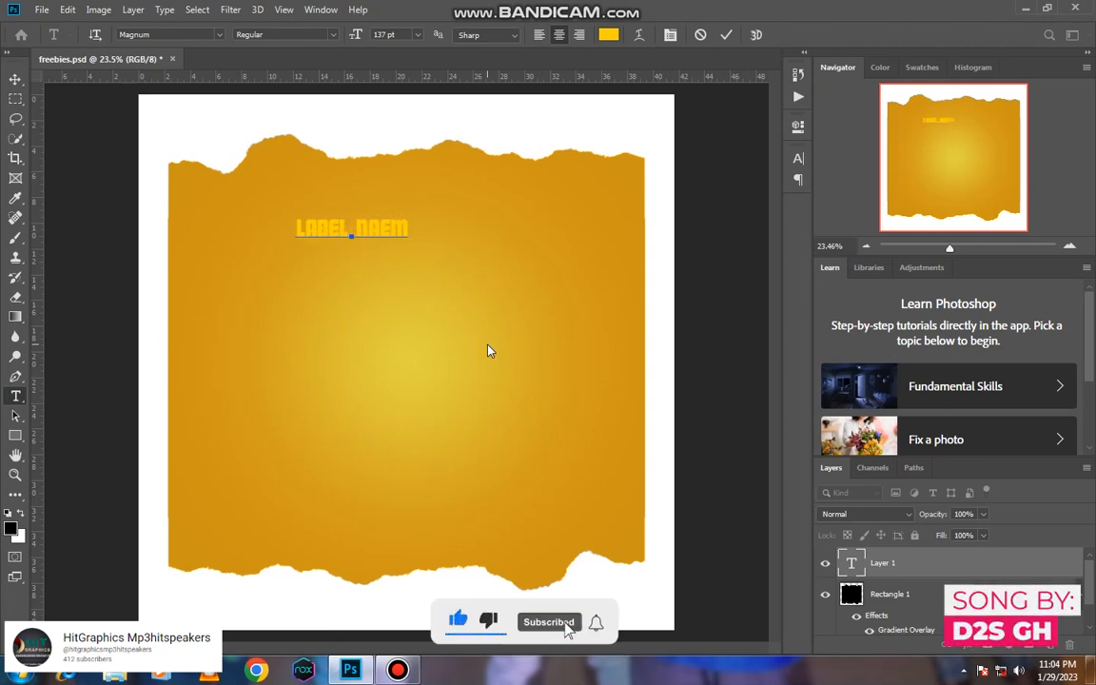
key(BackSpace)
key(BackSpace)
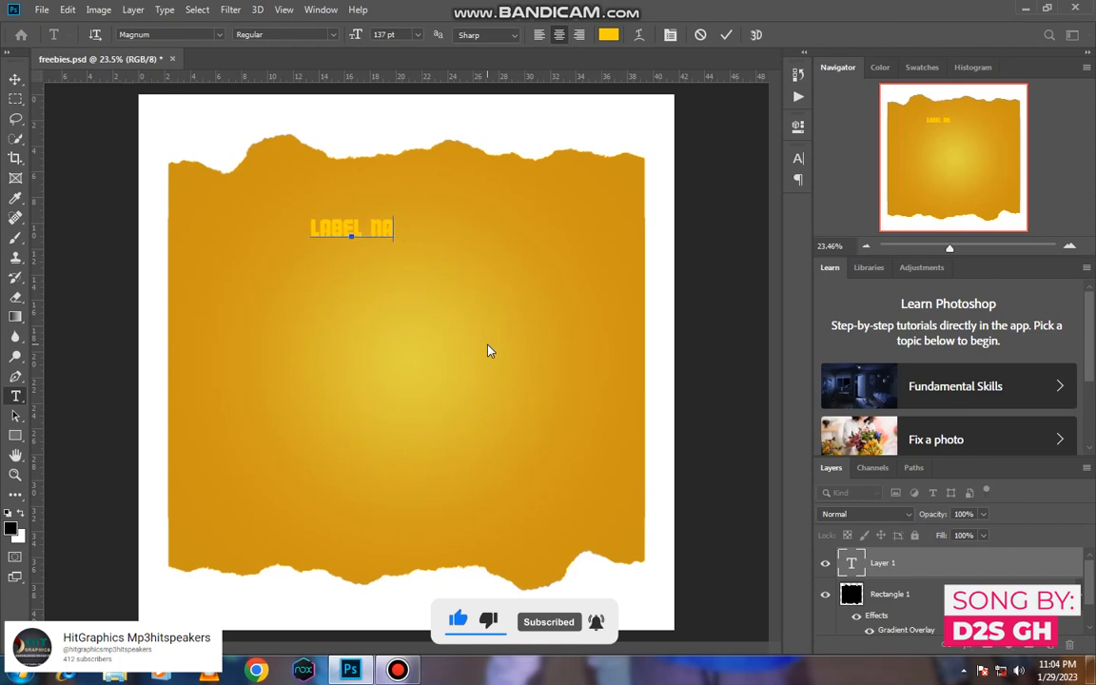
text(ME)
key(BackSpace)
key(BackSpace)
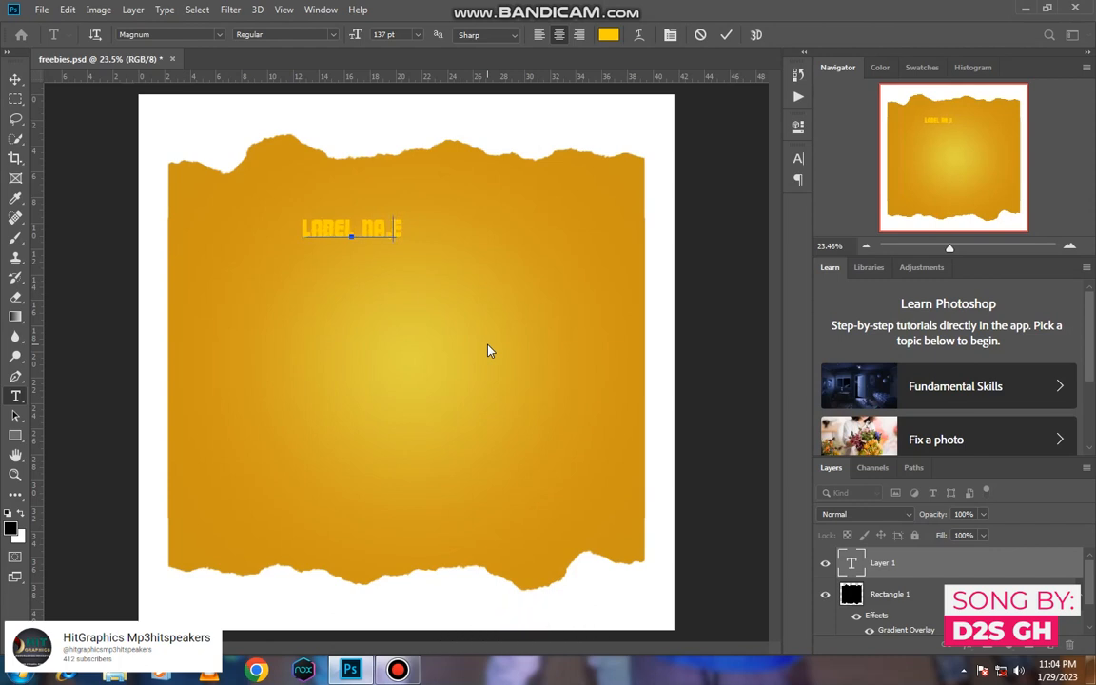
text(ME)
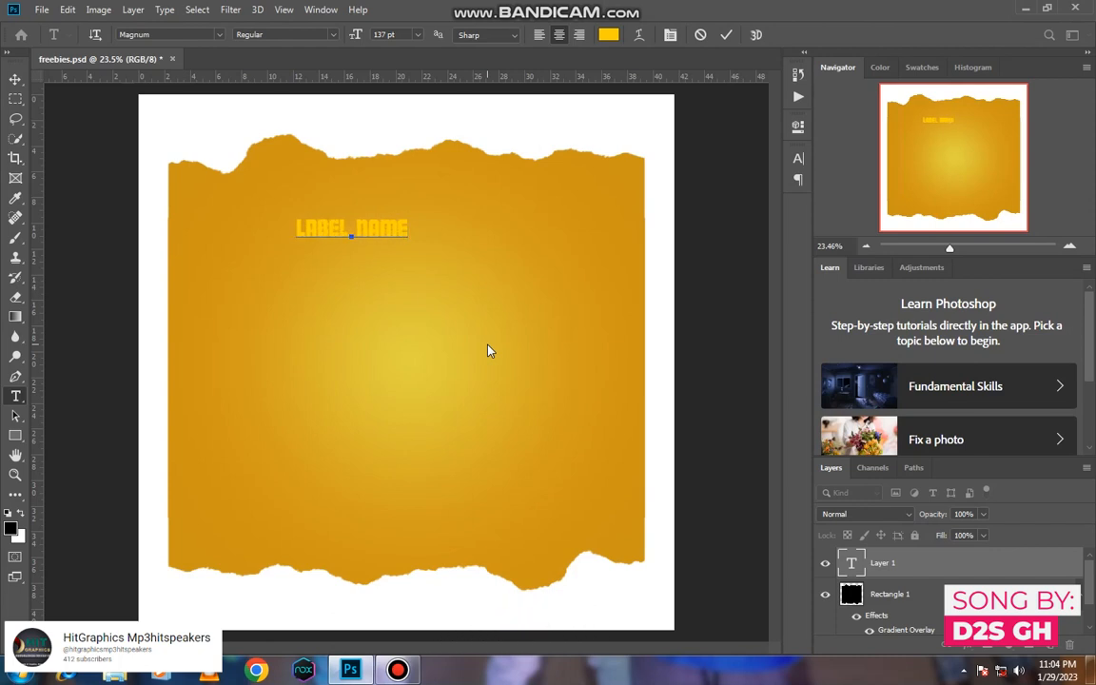
click(725, 34)
Move the LABEL NAME text up near the middle of the shape's upper torn edge and set its color to off-white fffefc
click(15, 79)
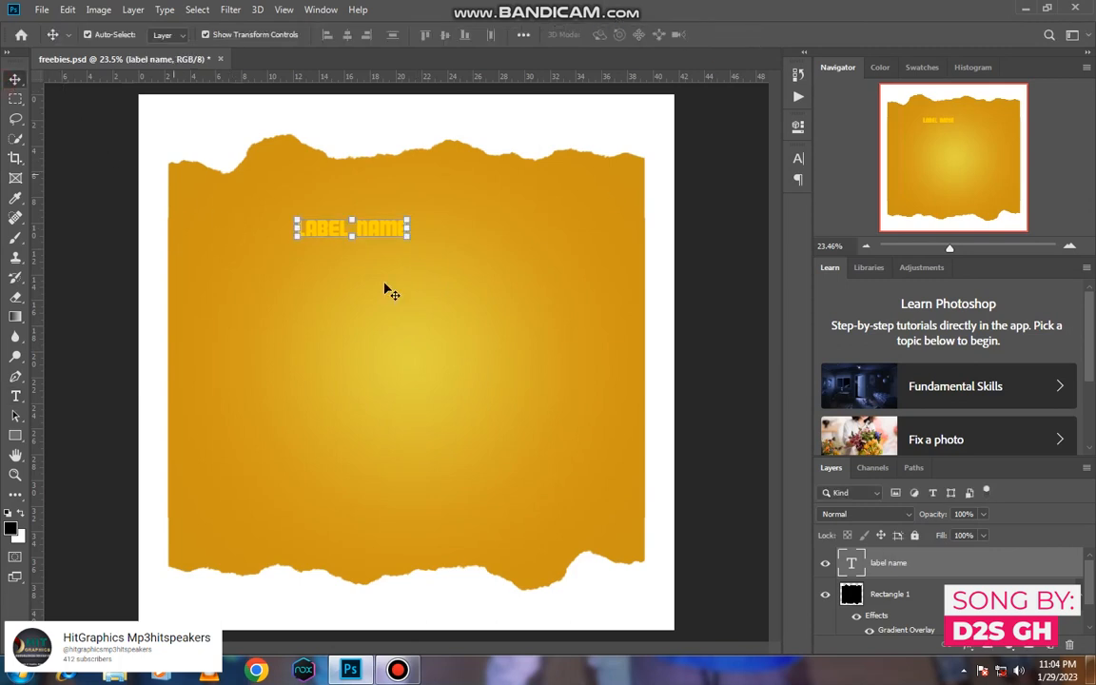
drag(384, 228, 427, 198)
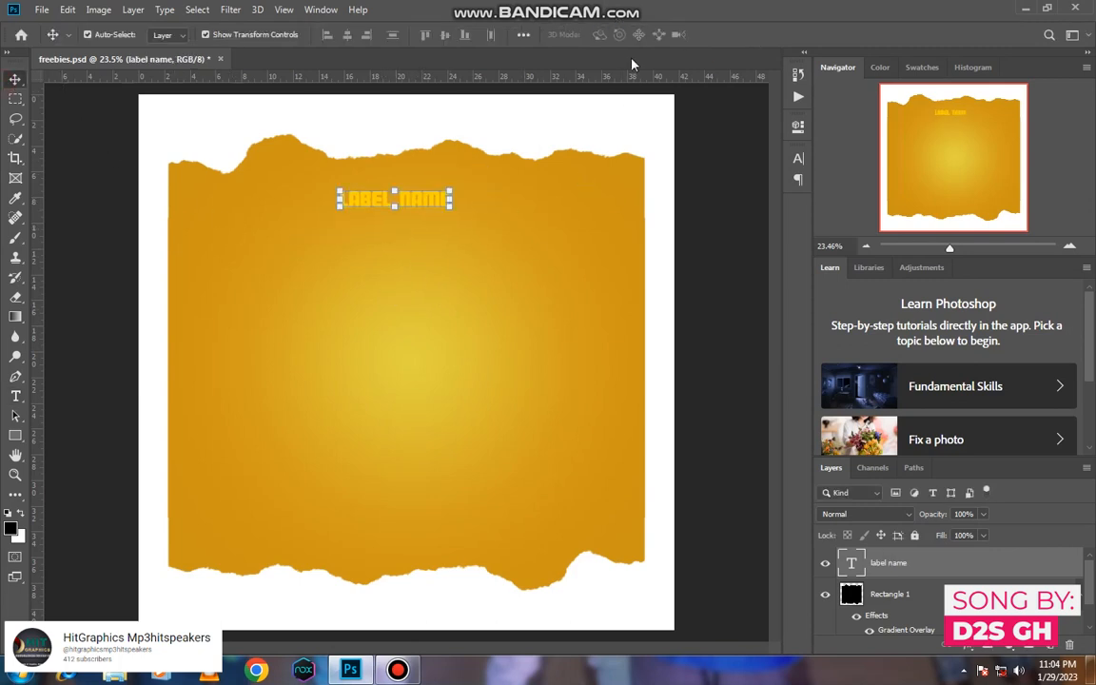
click(798, 158)
click(756, 245)
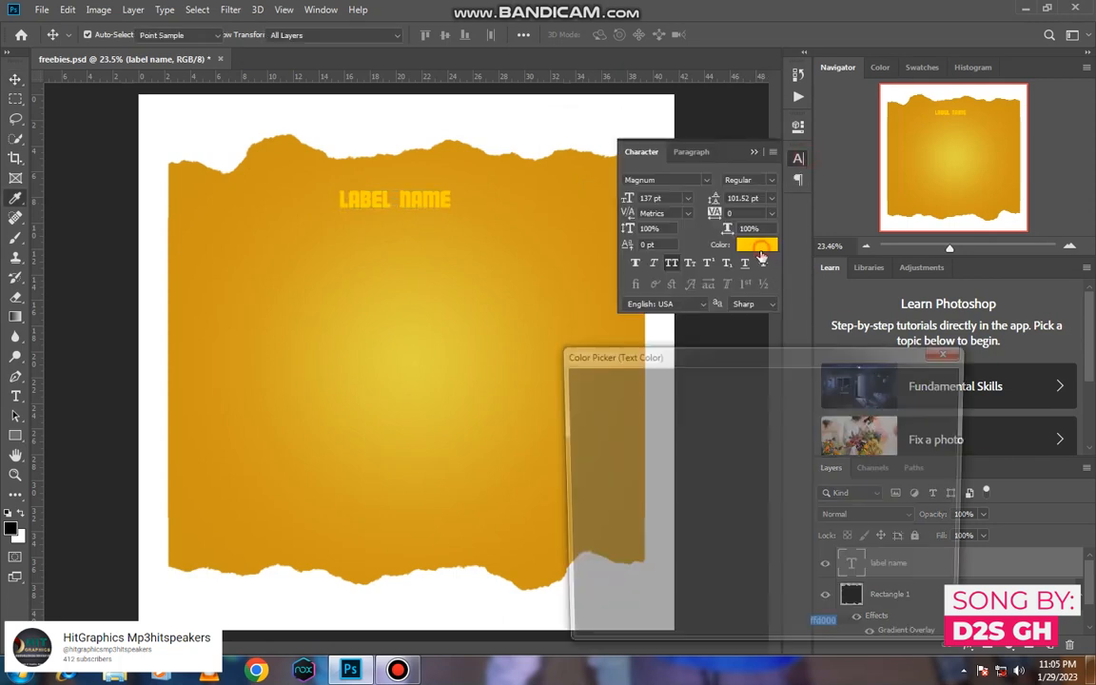
click(571, 392)
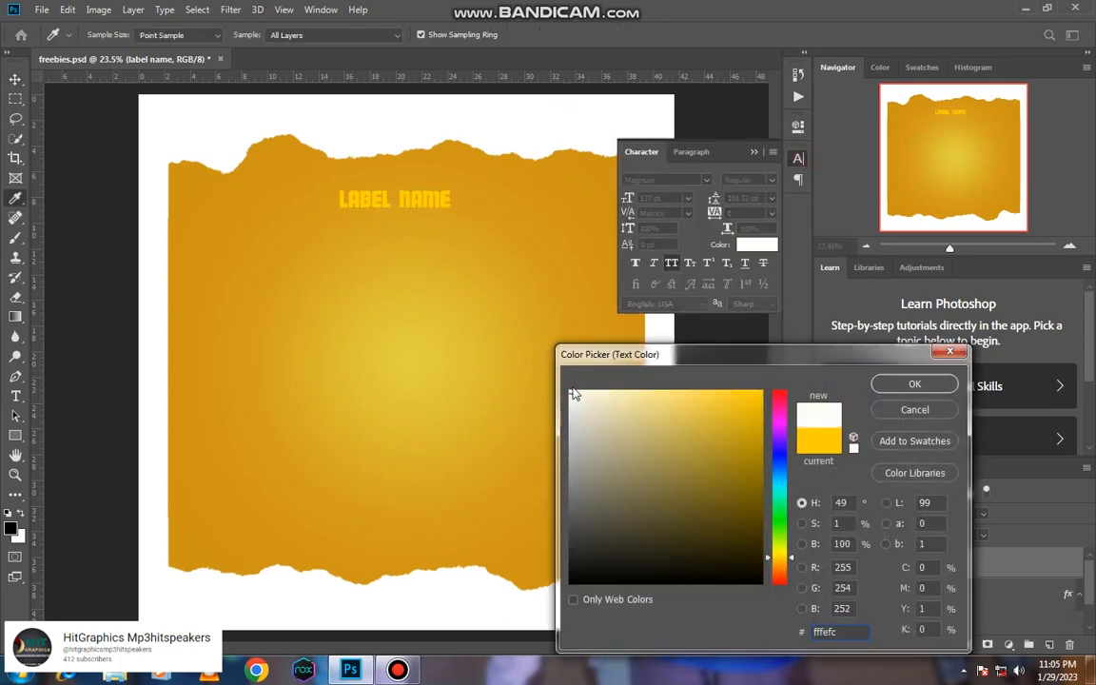
click(915, 383)
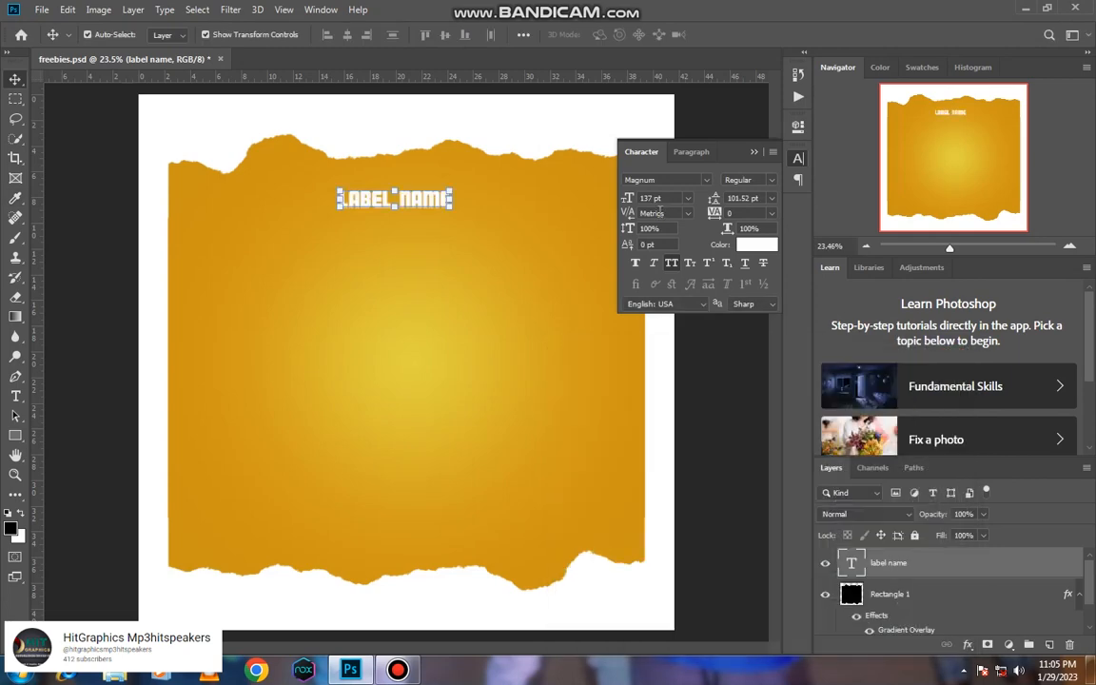
Change the font of the LABEL NAME text to Arial
click(705, 184)
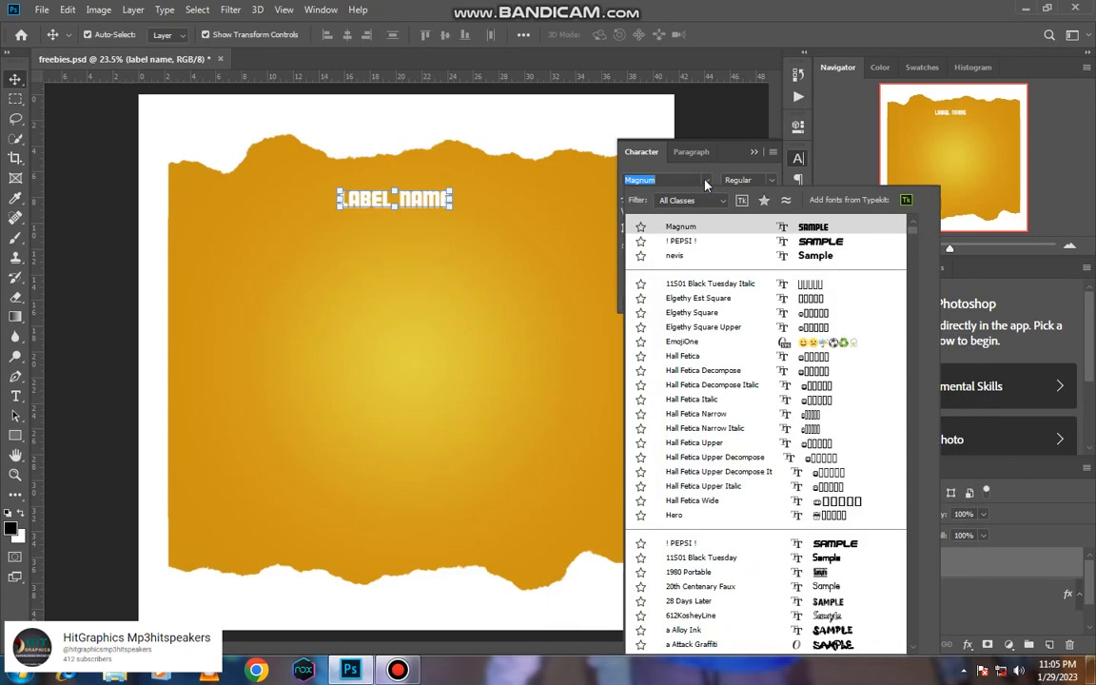
scroll(720, 354, down, 1)
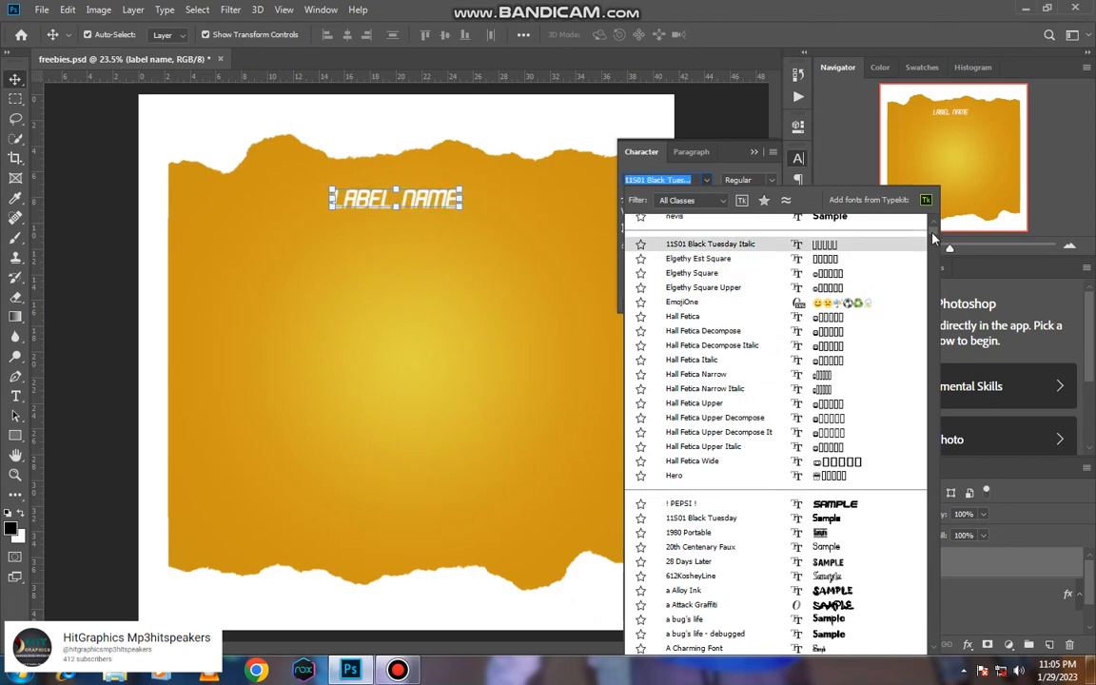
scroll(932, 243, up, 1)
scroll(936, 246, down, 5)
scroll(937, 249, down, 20)
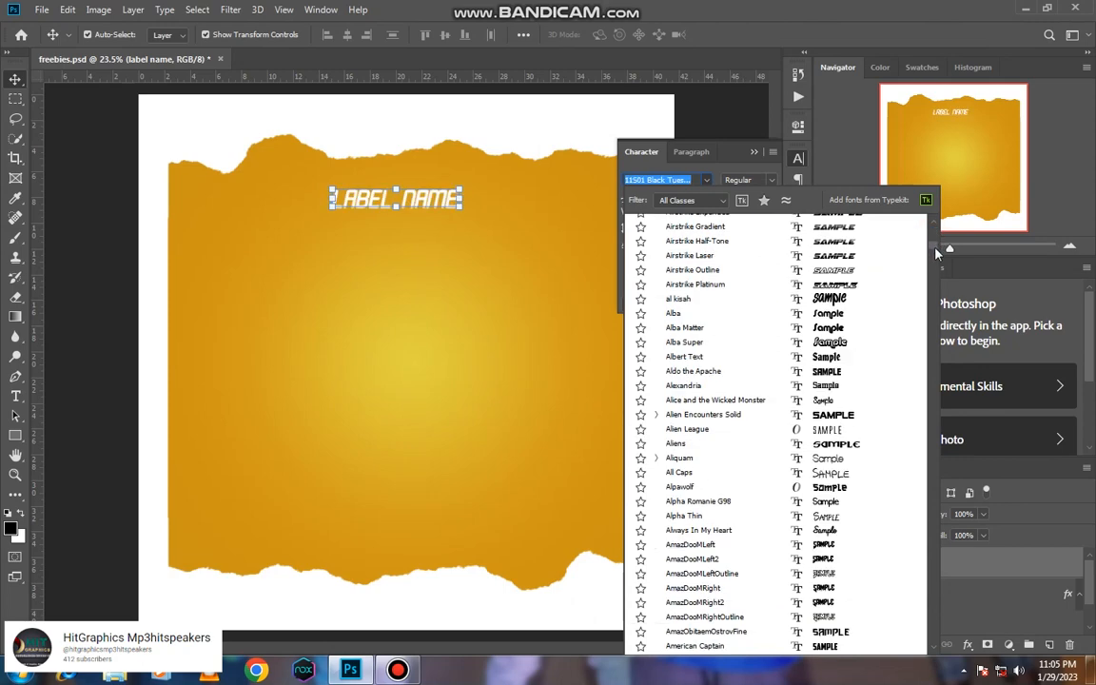
scroll(935, 262, down, 1)
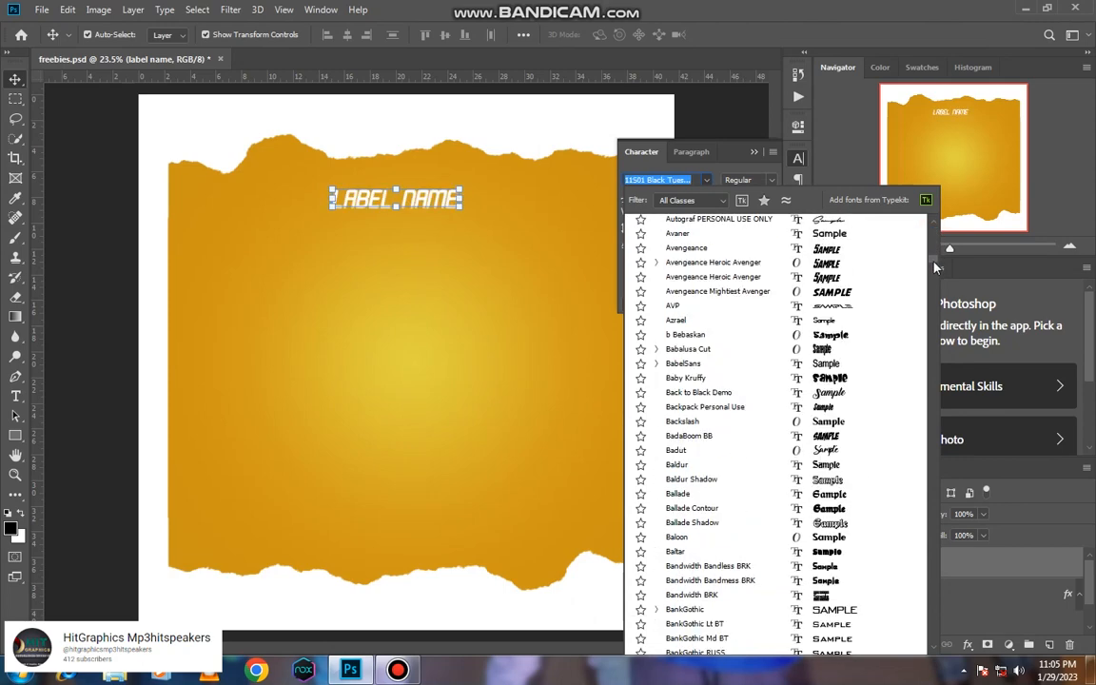
scroll(839, 234, up, 7)
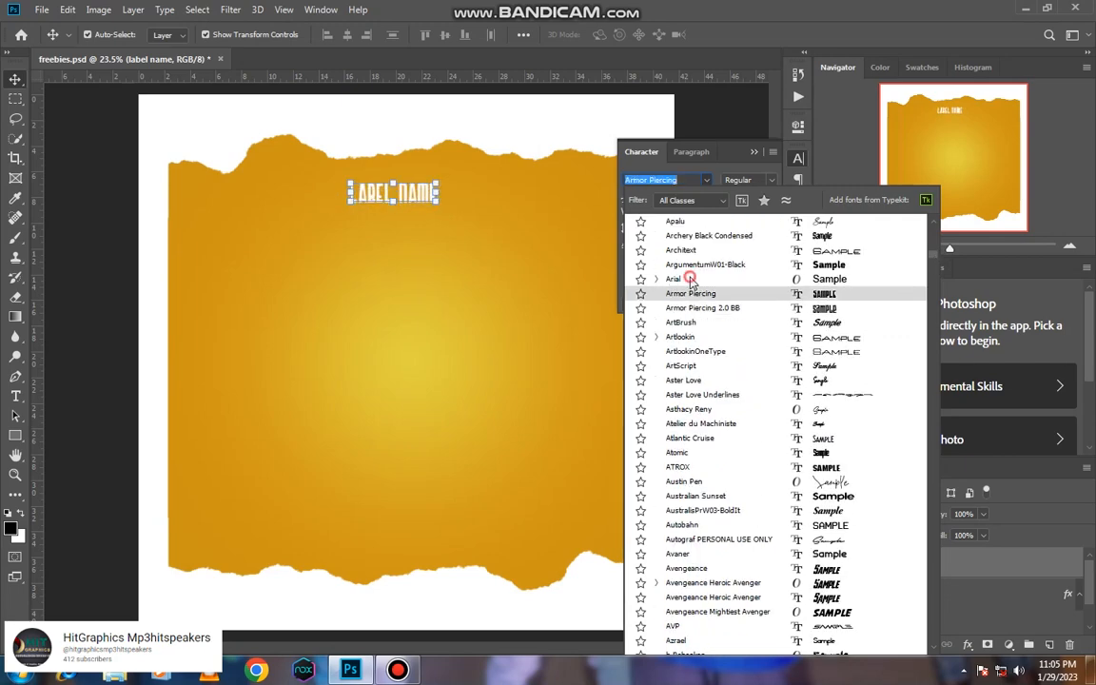
click(671, 279)
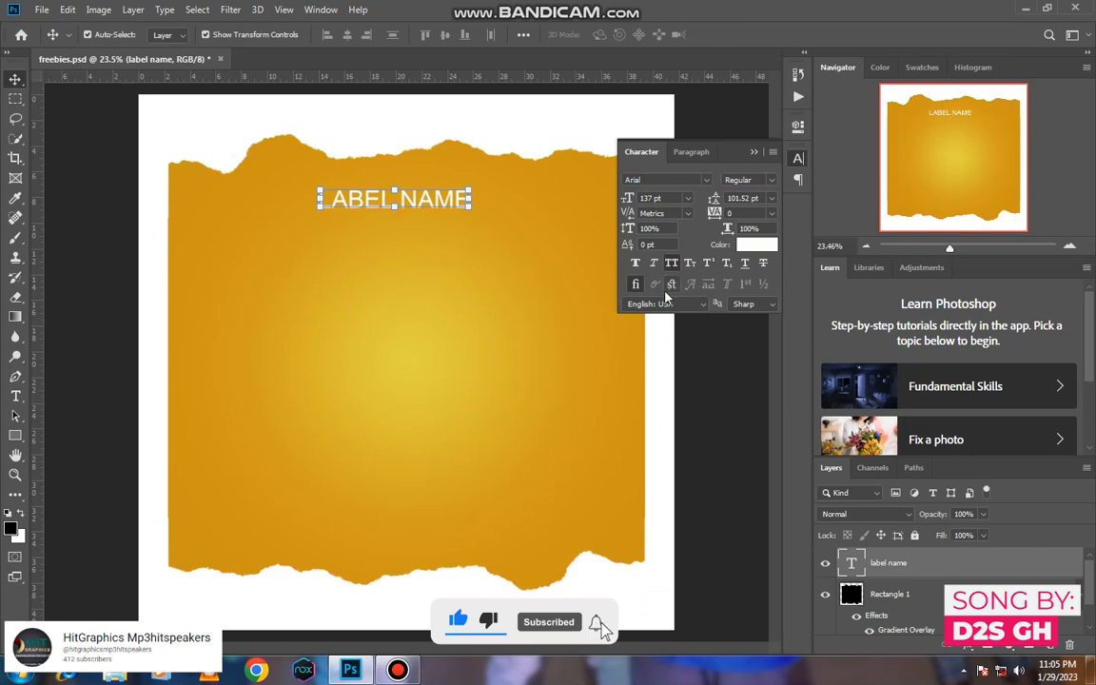
Set the LABEL NAME text size to 60 pt and deselect the text
click(655, 198)
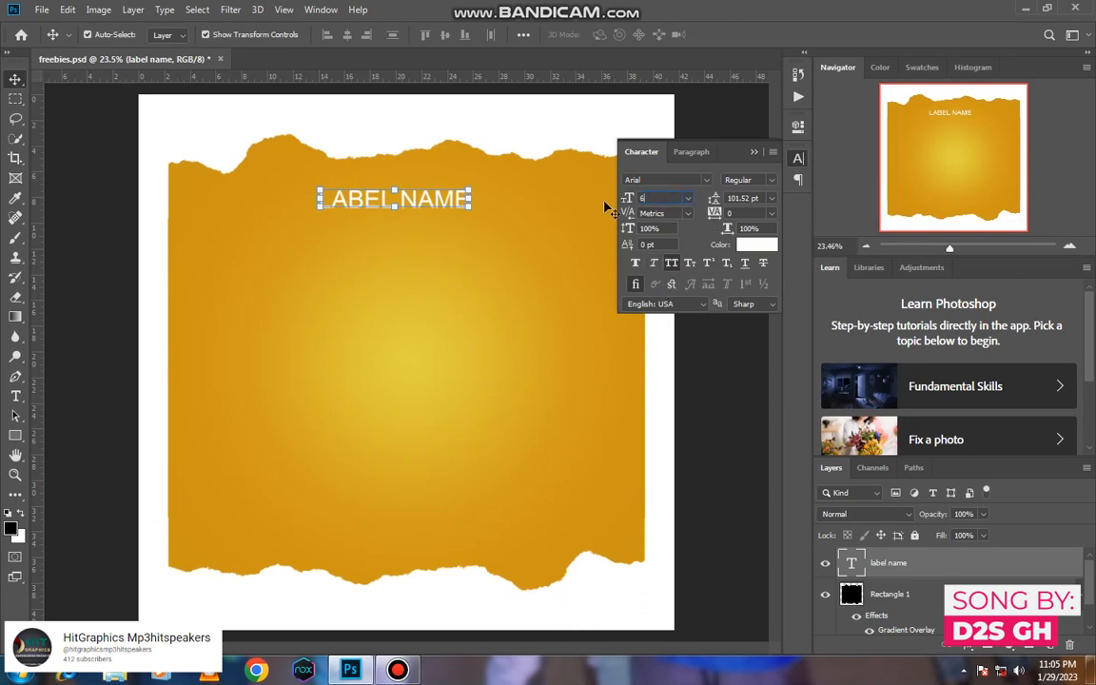
text(6)
key(Return)
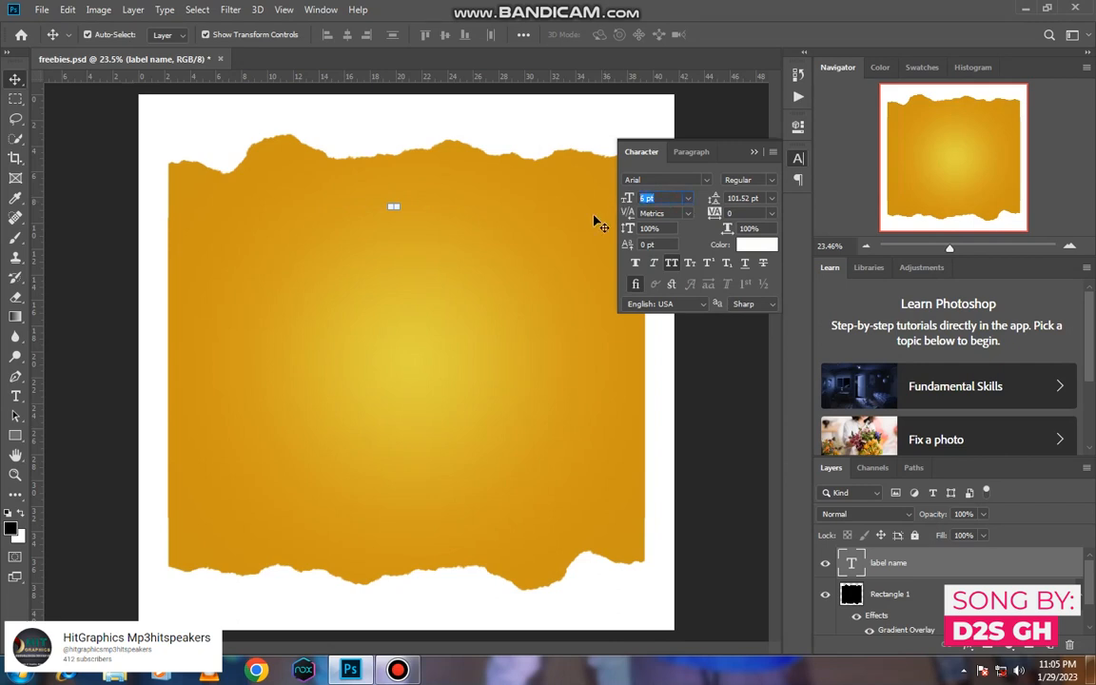
text(40)
key(Return)
drag(623, 201, 637, 209)
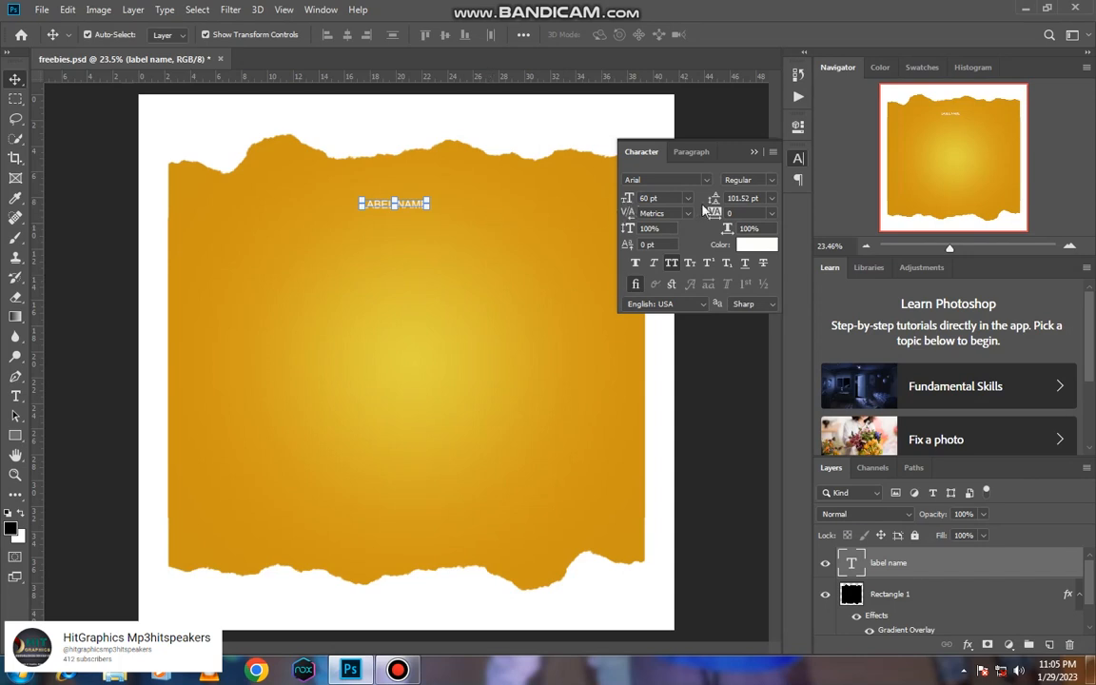
click(721, 112)
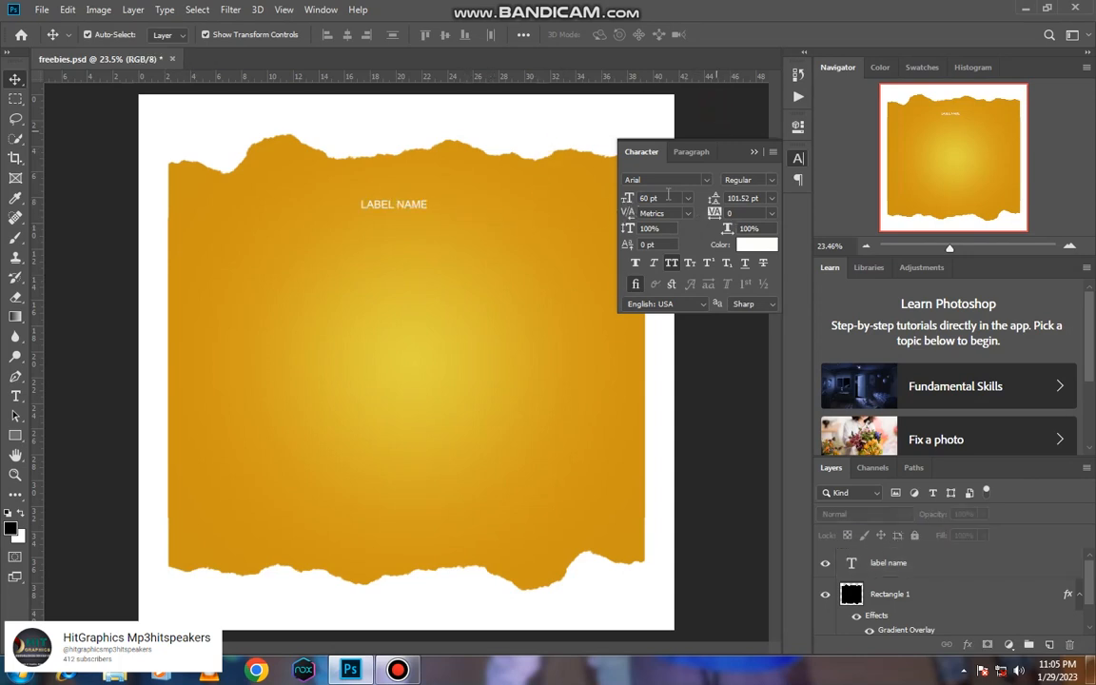
Widen the tracking of the LABEL NAME text to 1880, then deselect it and collapse the character settings
click(403, 209)
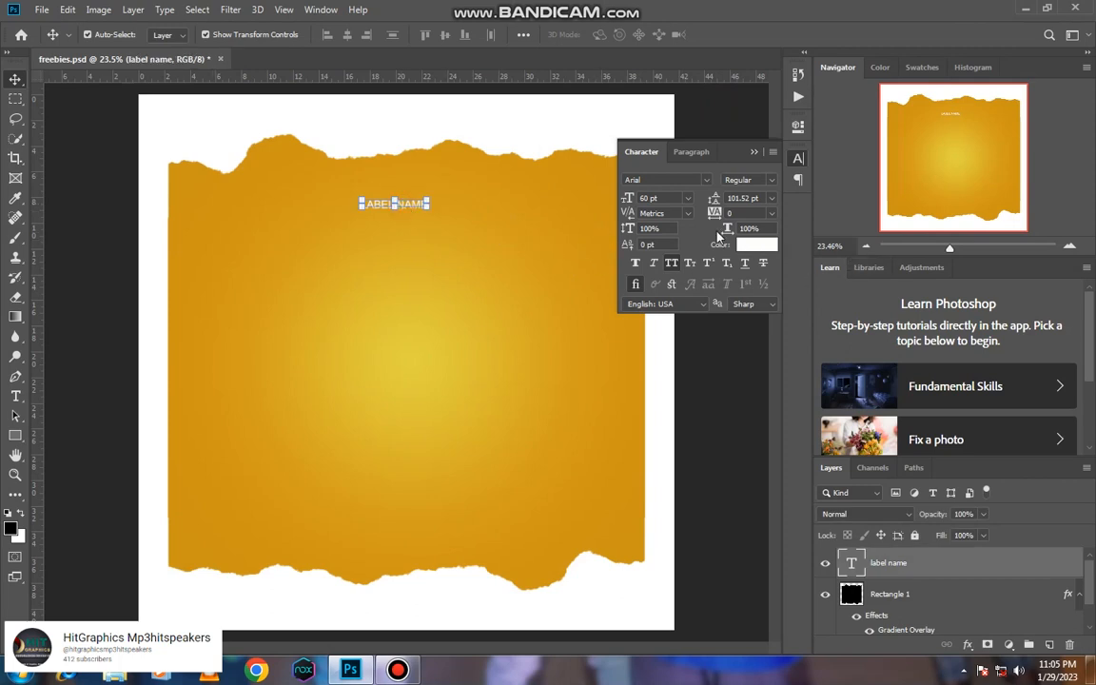
mouse_move(711, 215)
mouse_down()
mouse_move(737, 218)
mouse_move(721, 218)
mouse_move(732, 216)
mouse_move(727, 228)
mouse_move(717, 215)
mouse_up()
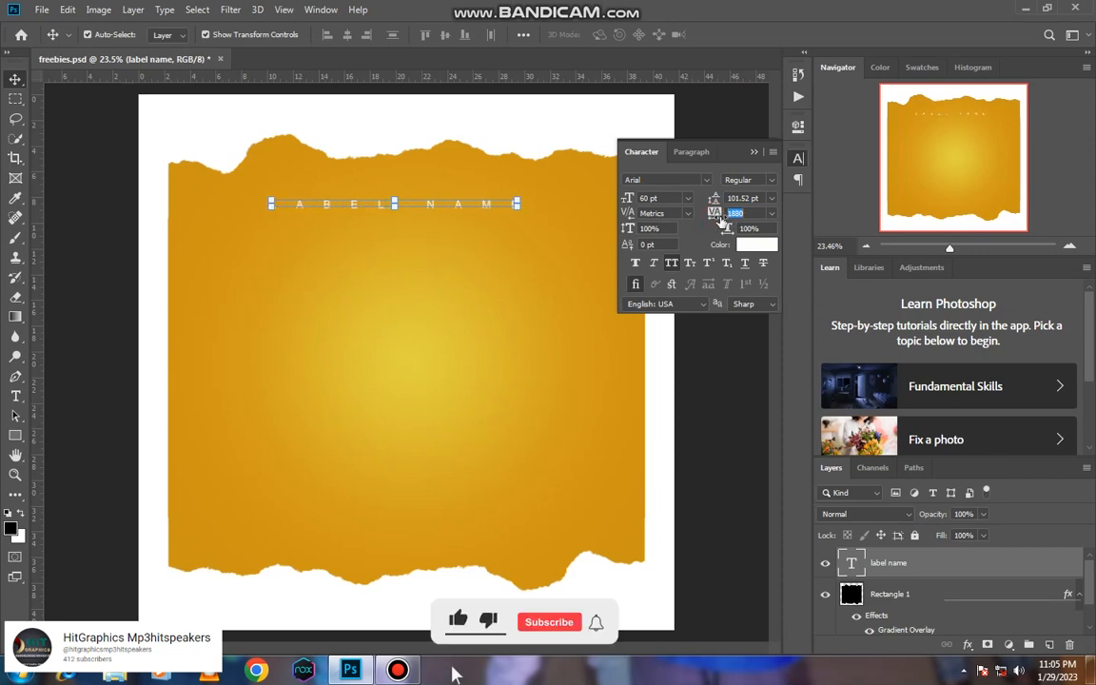
click(720, 129)
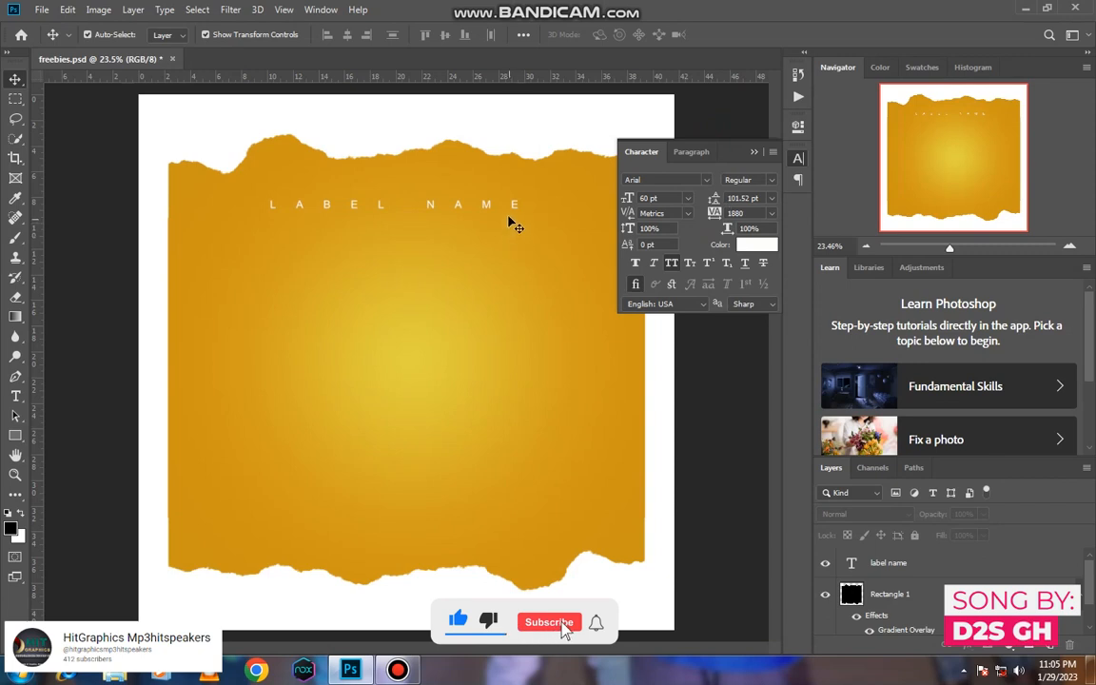
click(753, 150)
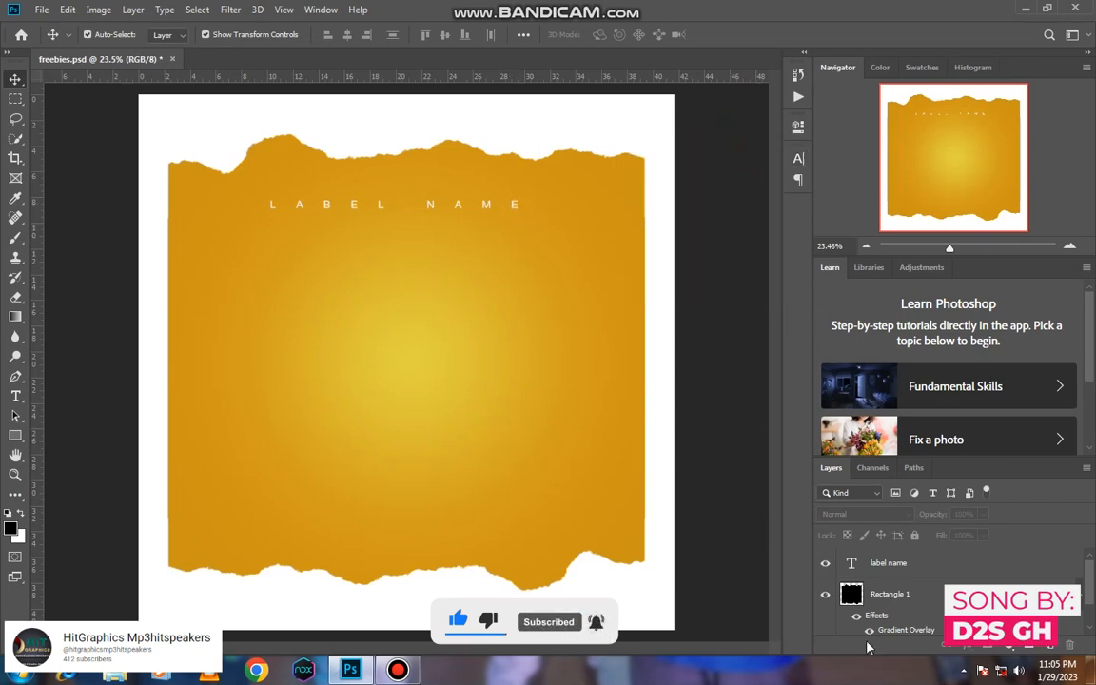
Align the LABEL NAME text and the torn shape layer on their horizontal centers
click(928, 571)
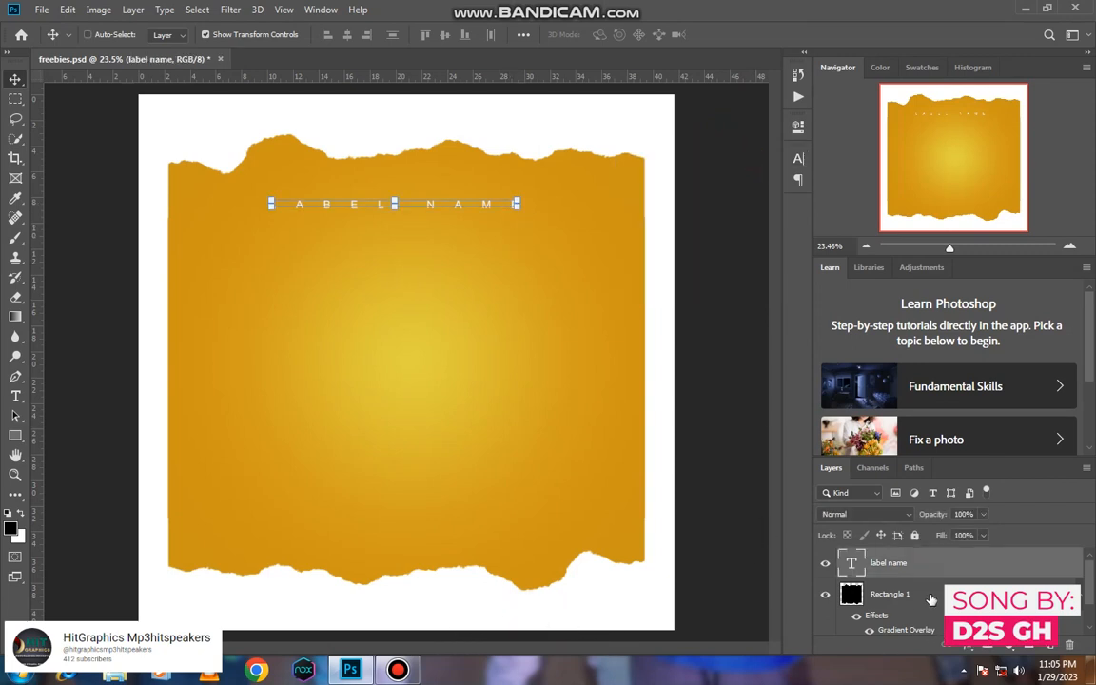
ctrl+click(889, 593)
click(87, 34)
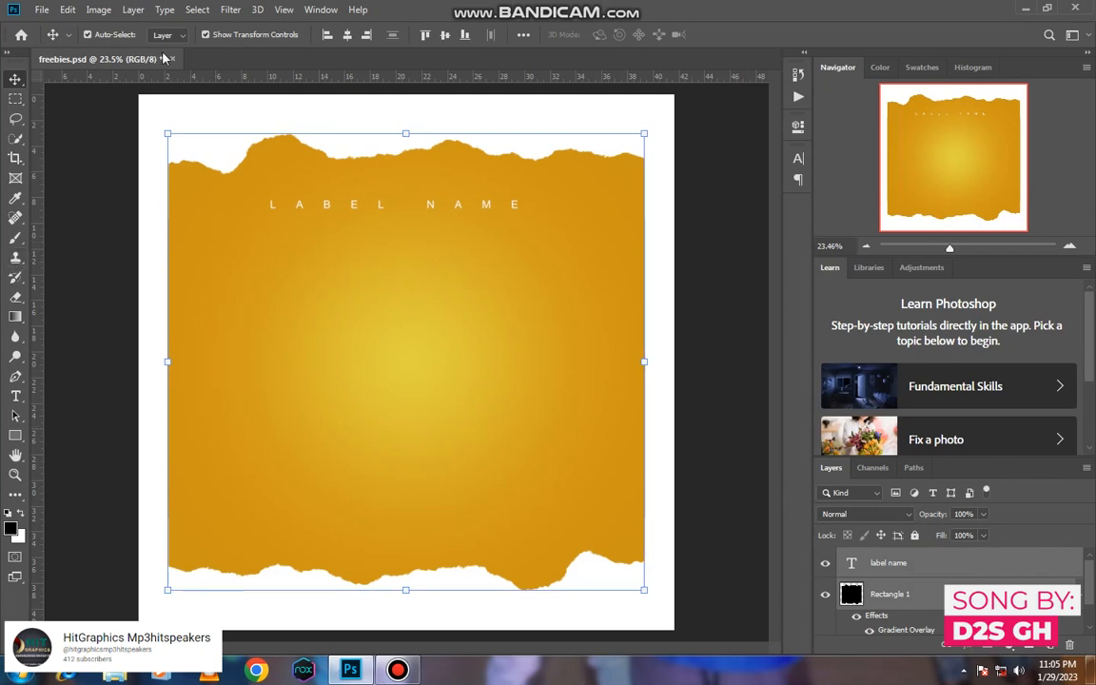
click(347, 35)
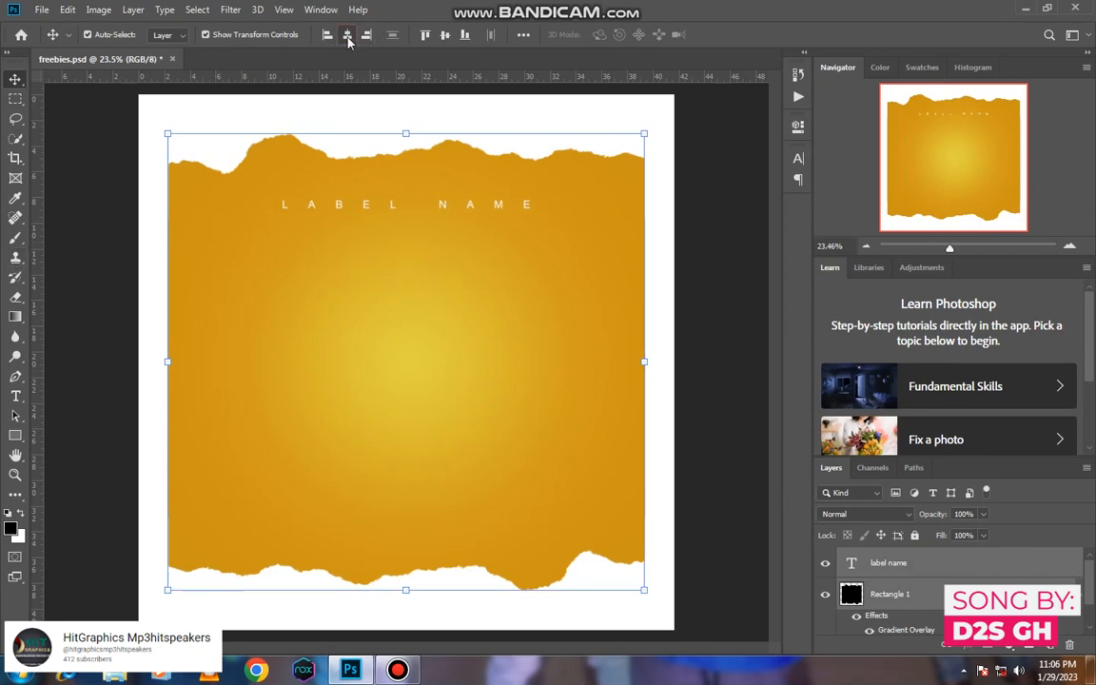
Deselect the layers and add the text BAD BOY on the orange shape, below the LABEL NAME text
click(719, 322)
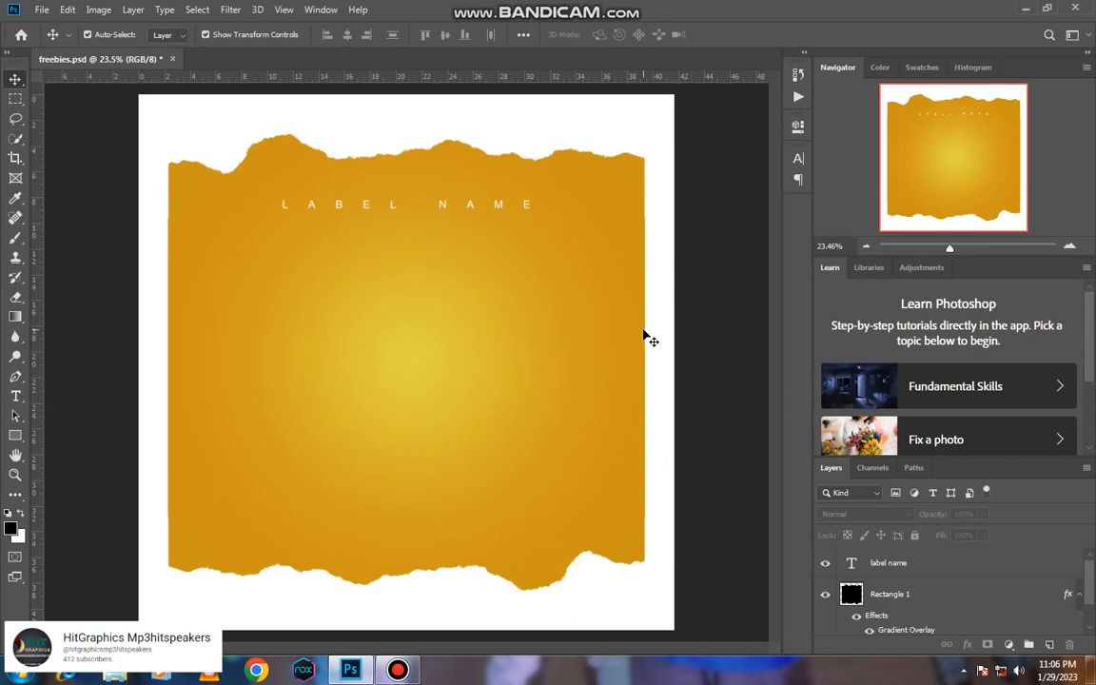
click(15, 396)
click(298, 339)
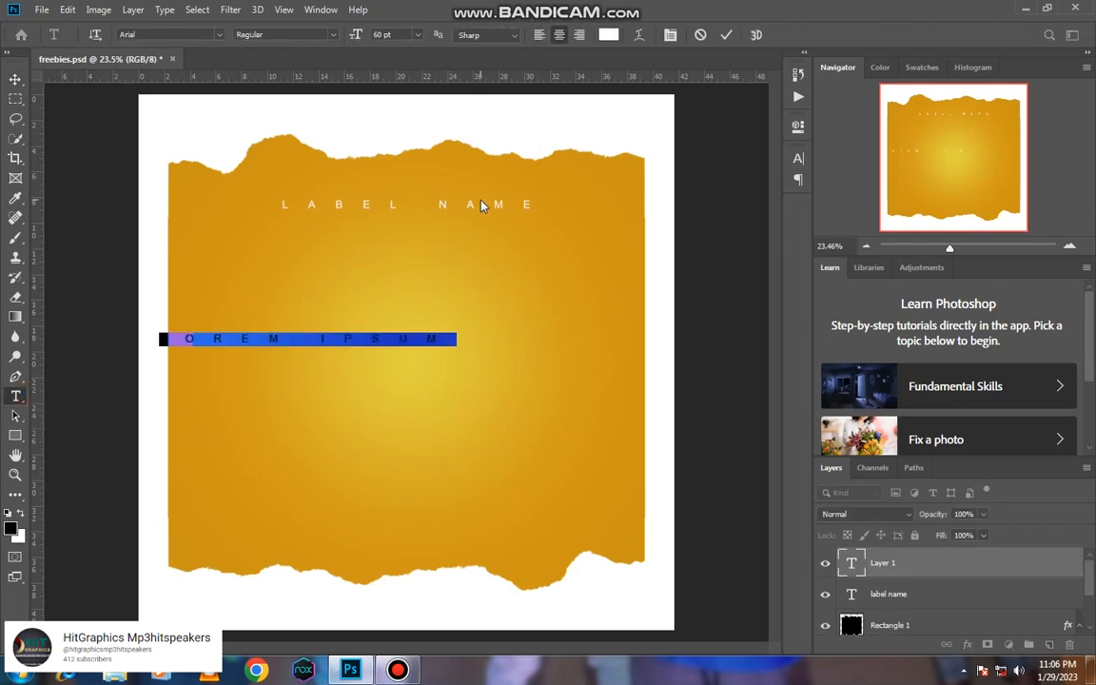
text(BO)
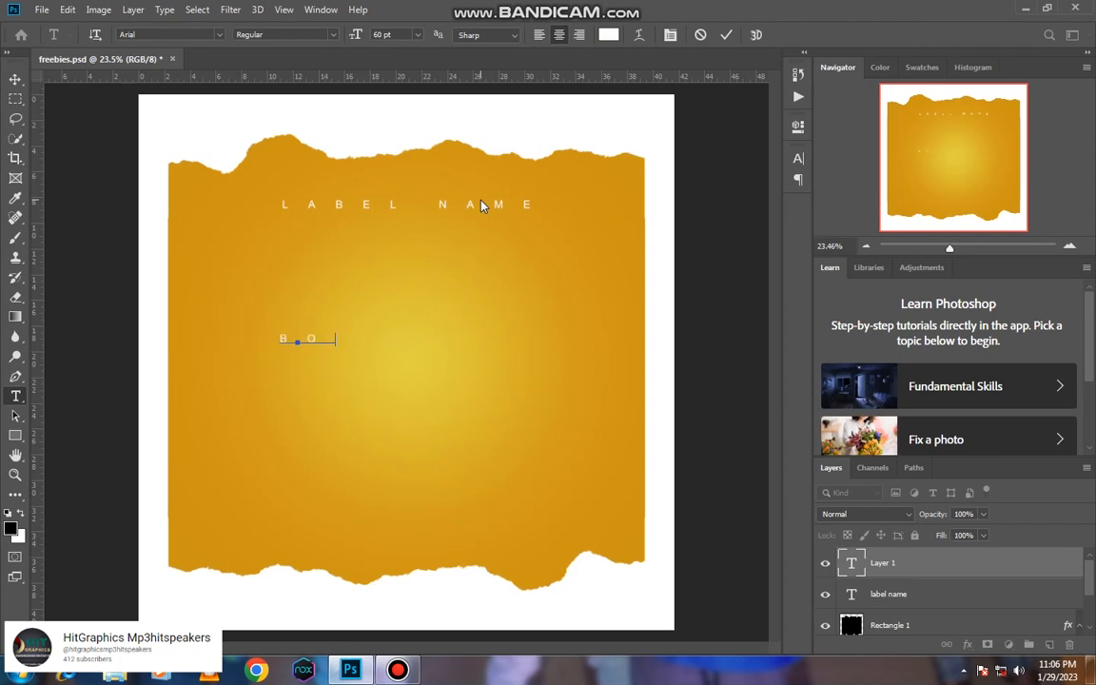
key(BackSpace)
text(AD)
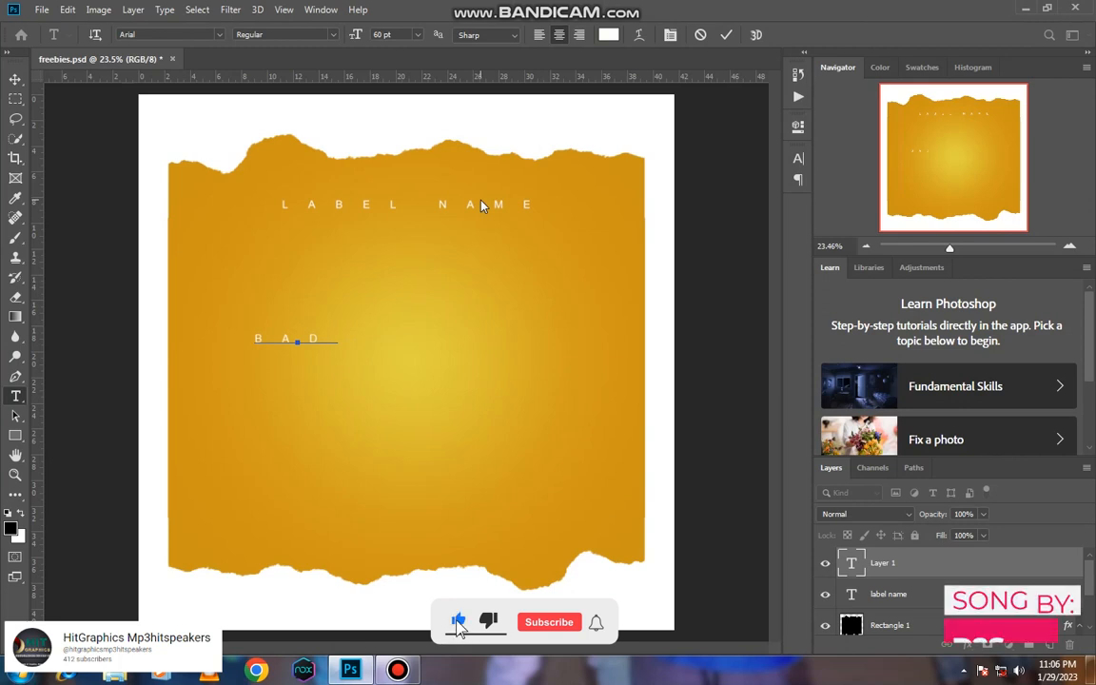
text(BOY)
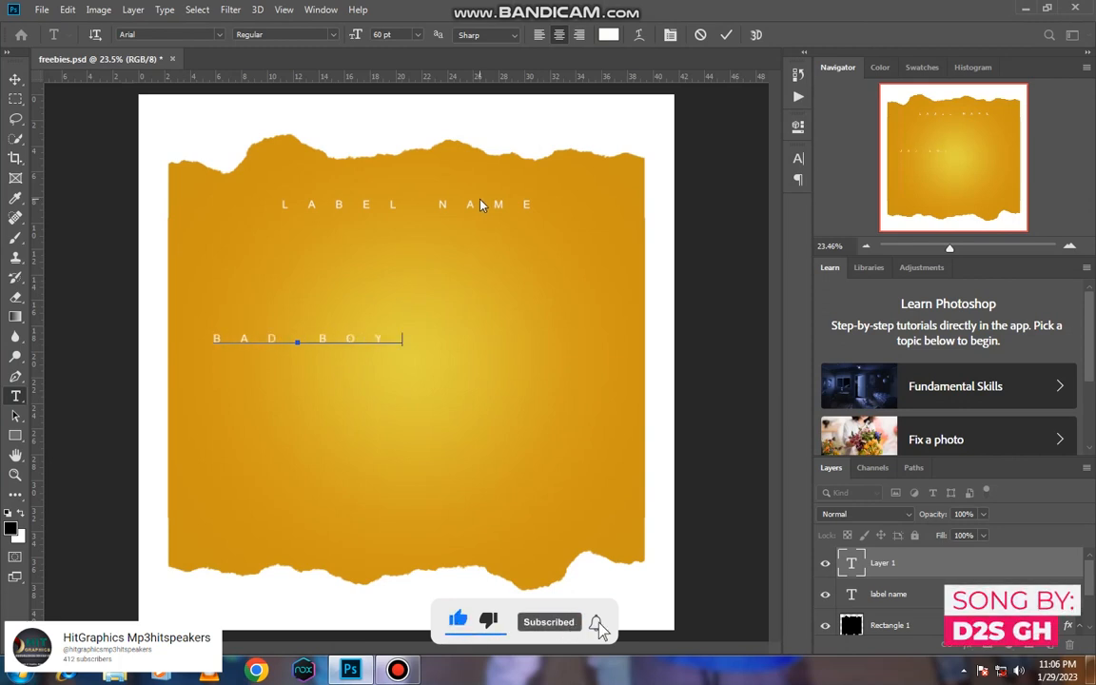
click(726, 34)
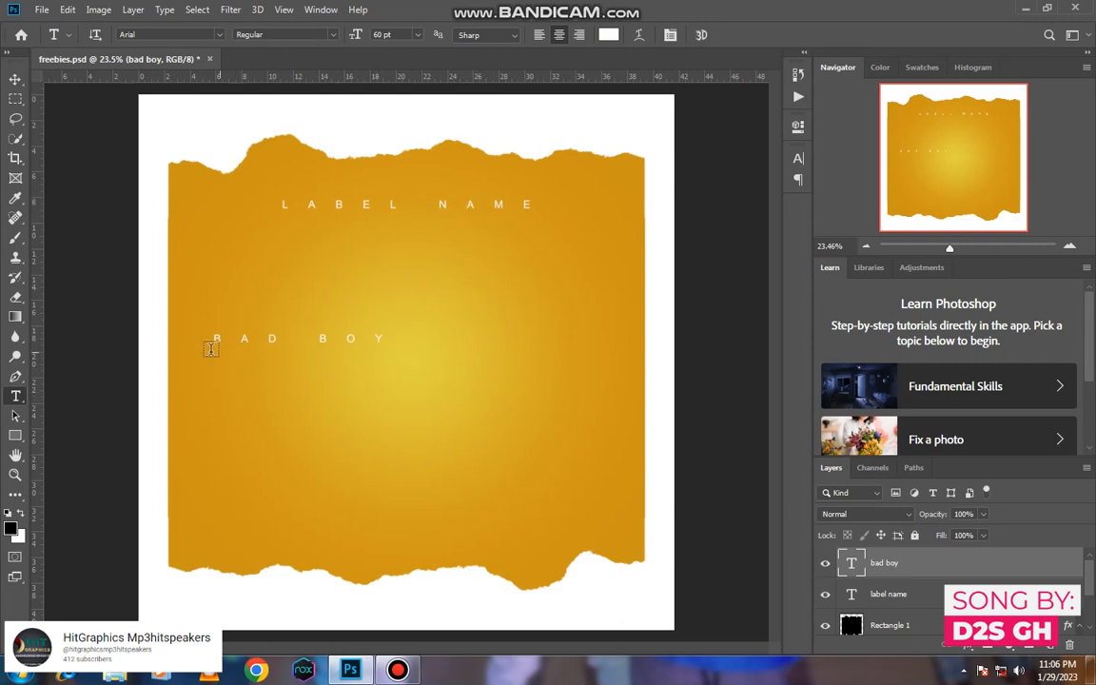
Move the BAD BOY text to the middle of the orange shape and set its tracking to 0
click(16, 81)
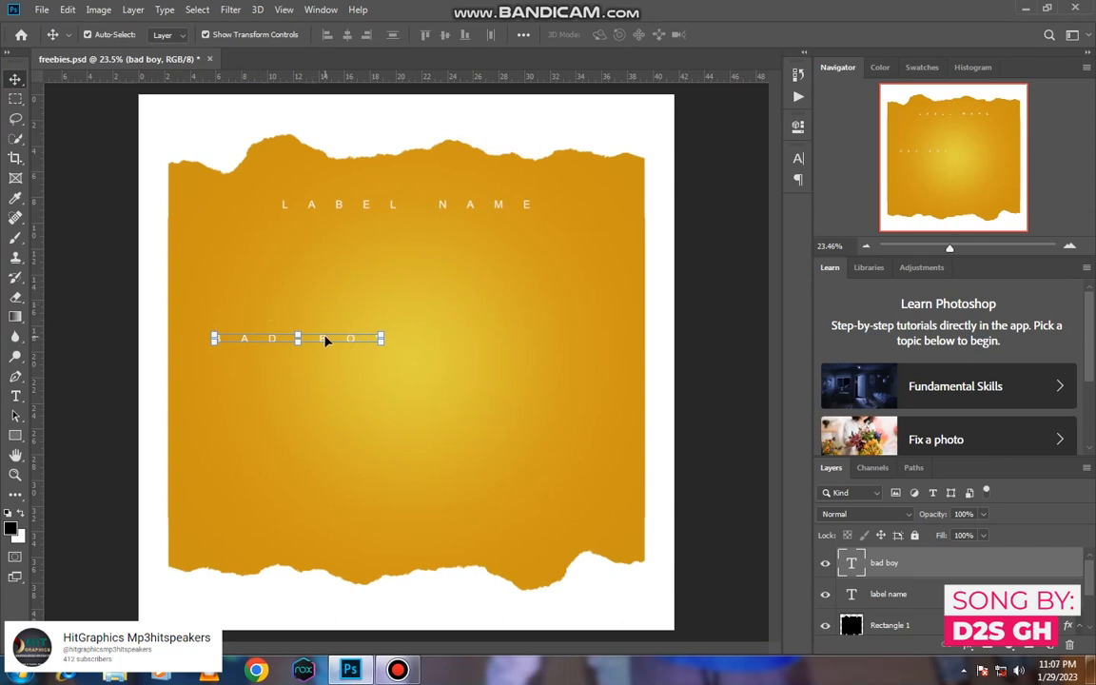
drag(325, 341, 429, 341)
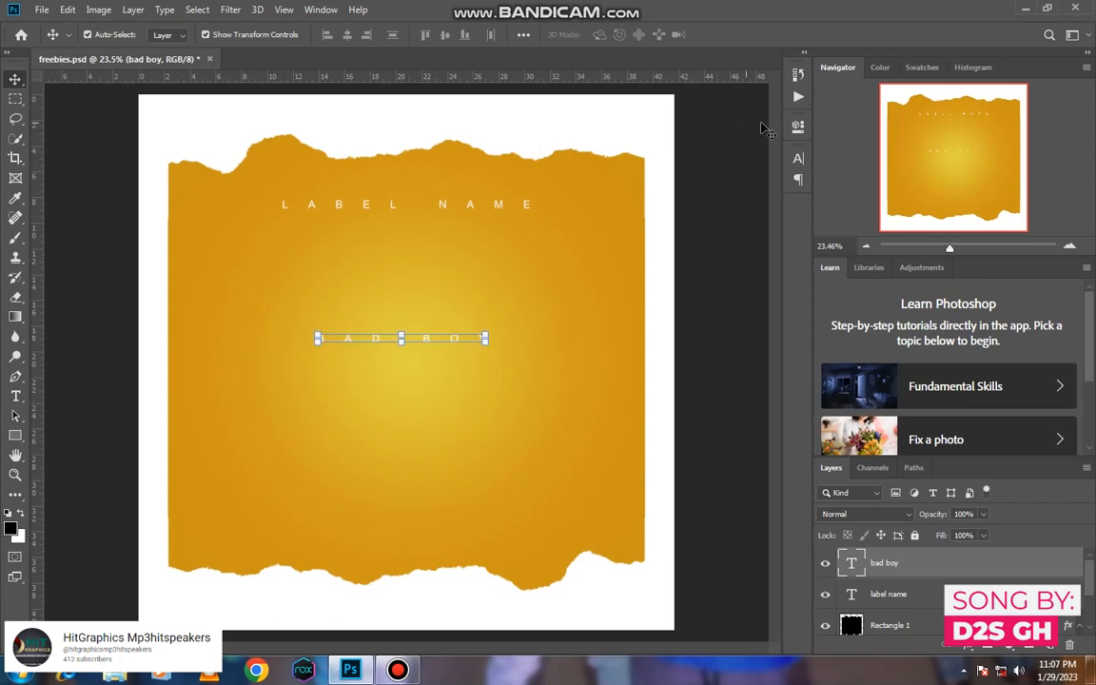
click(797, 158)
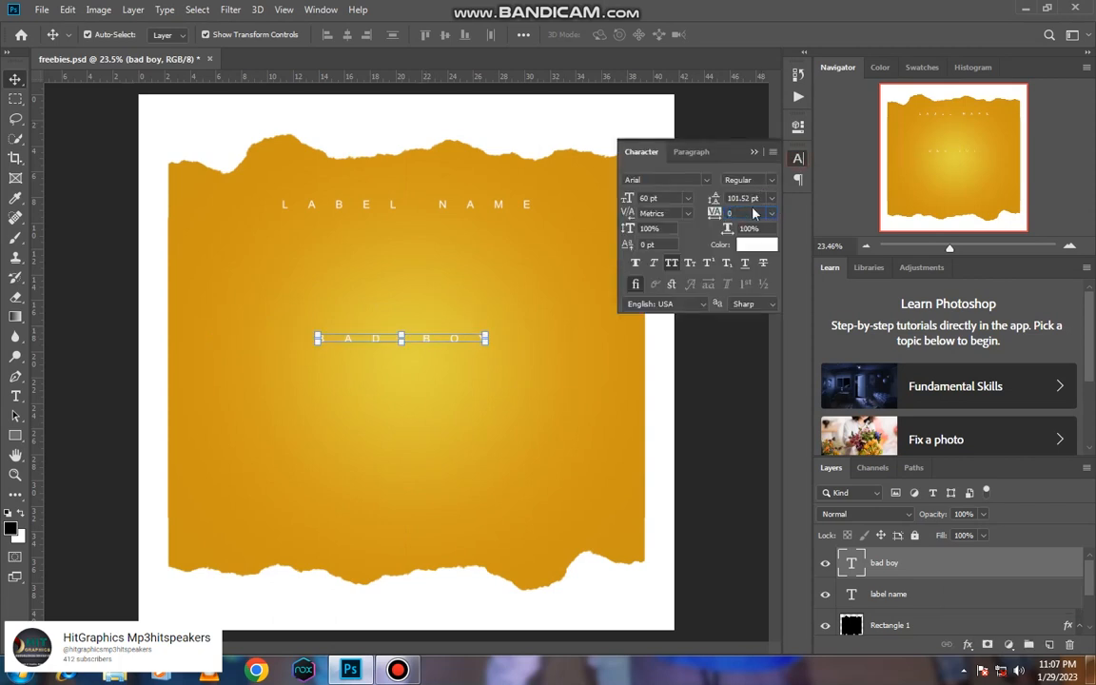
text(0)
key(Return)
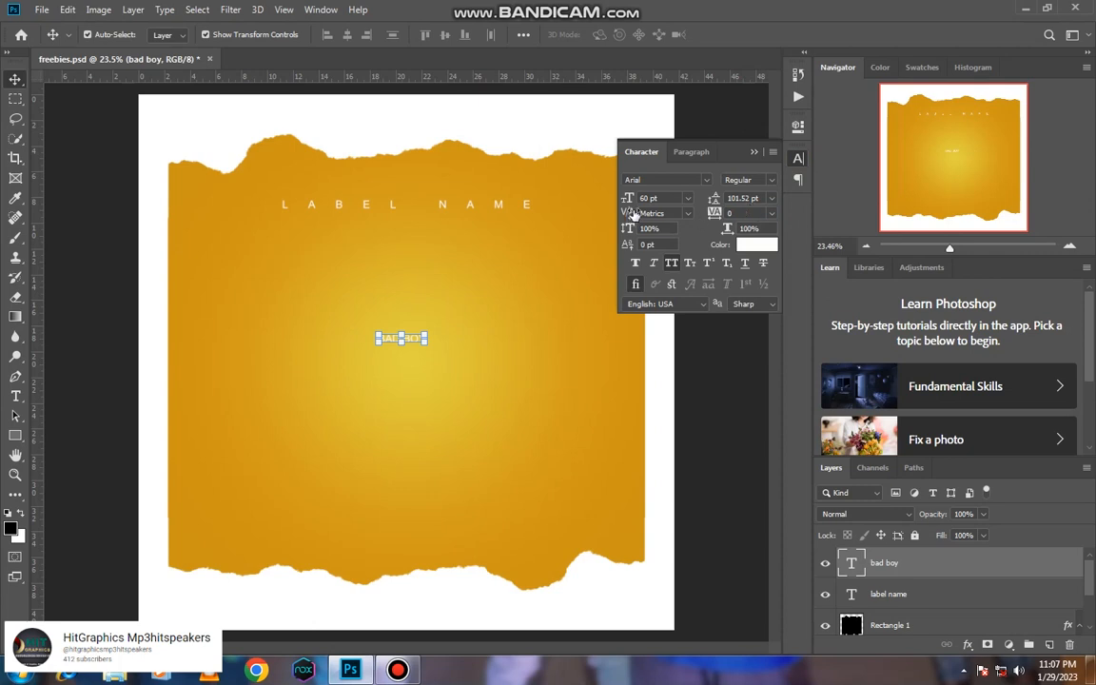
Enlarge the BAD BOY text to 300 pt
drag(628, 198, 666, 199)
drag(628, 197, 665, 199)
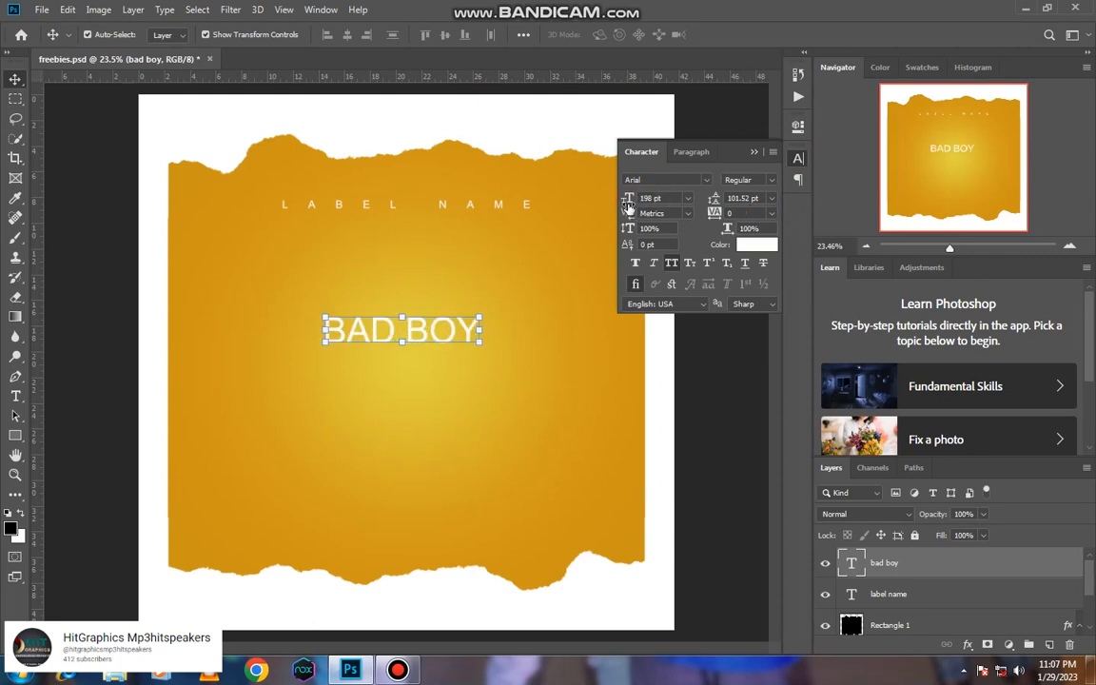
text(200)
key(Return)
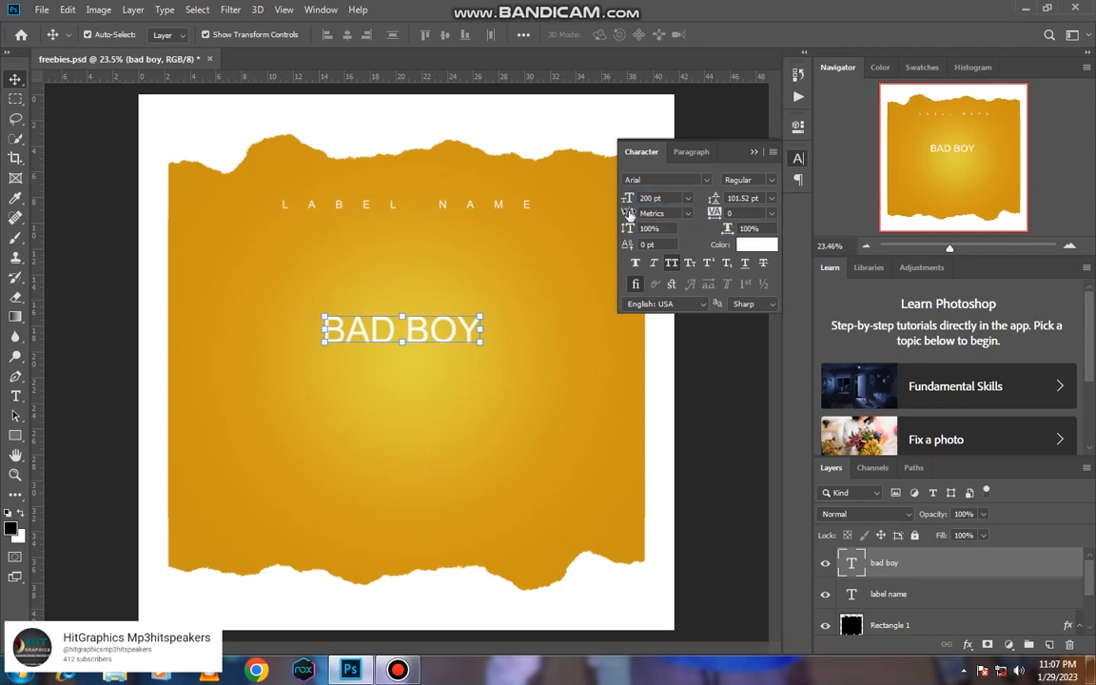
text(300)
key(Return)
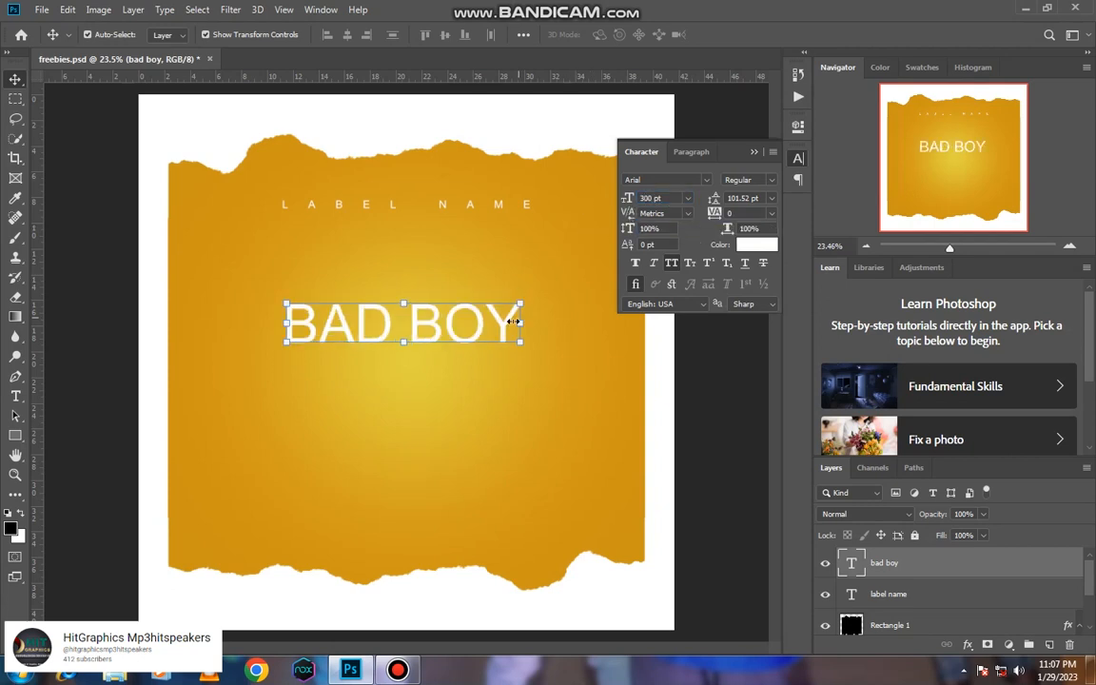
Make the BAD BOY text Bold, shift it slightly down to the shape's centre, and collapse the character settings
click(772, 186)
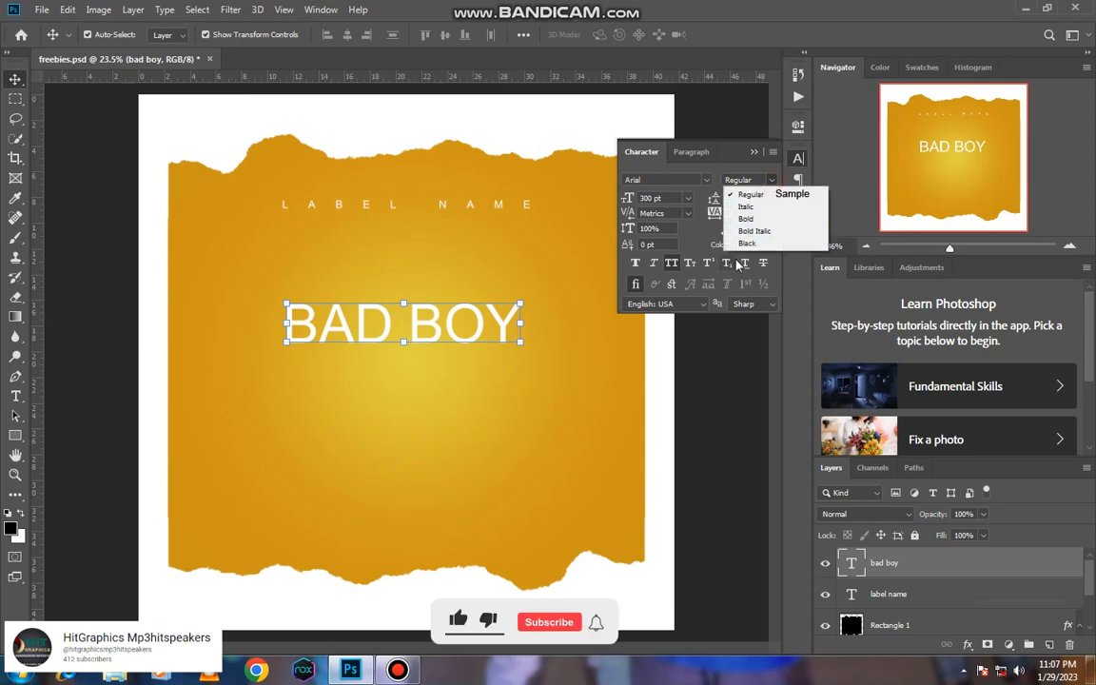
click(746, 218)
drag(471, 339, 477, 358)
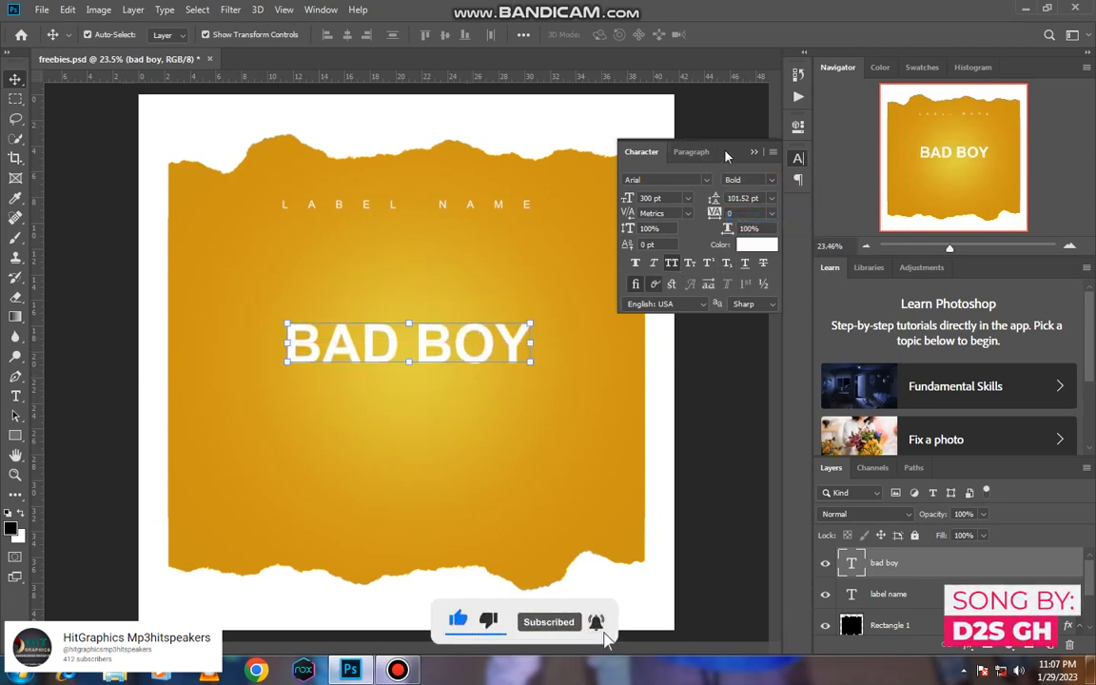
click(755, 153)
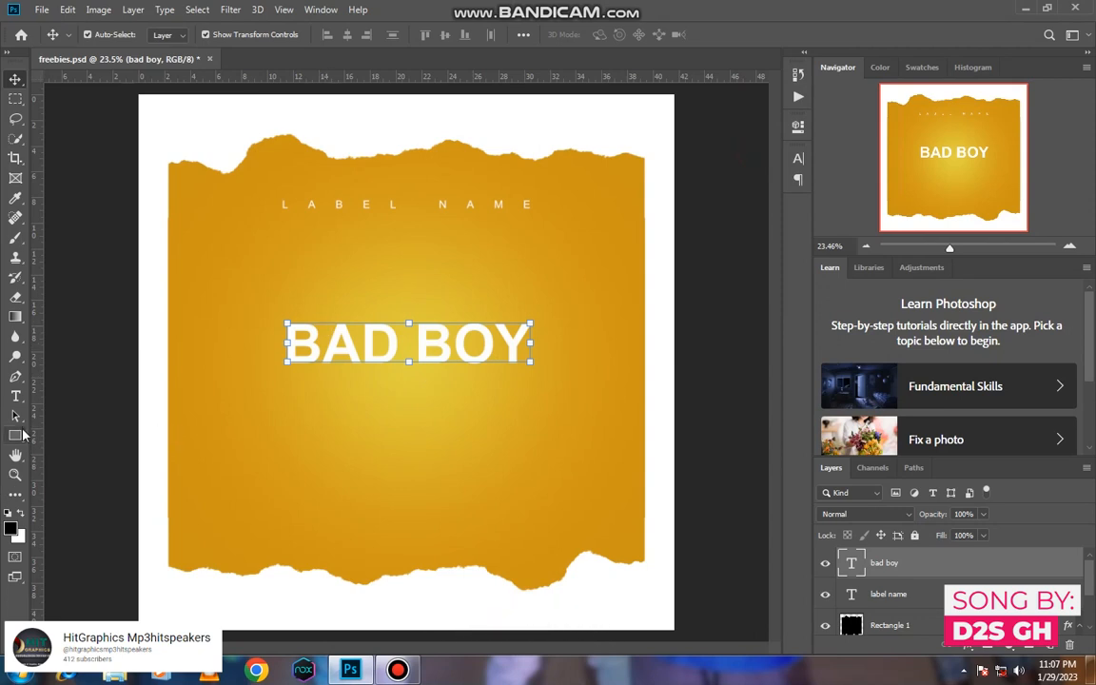
Add the text MUSICIAN NAME between the LABEL NAME and BAD BOY texts
click(16, 395)
click(338, 281)
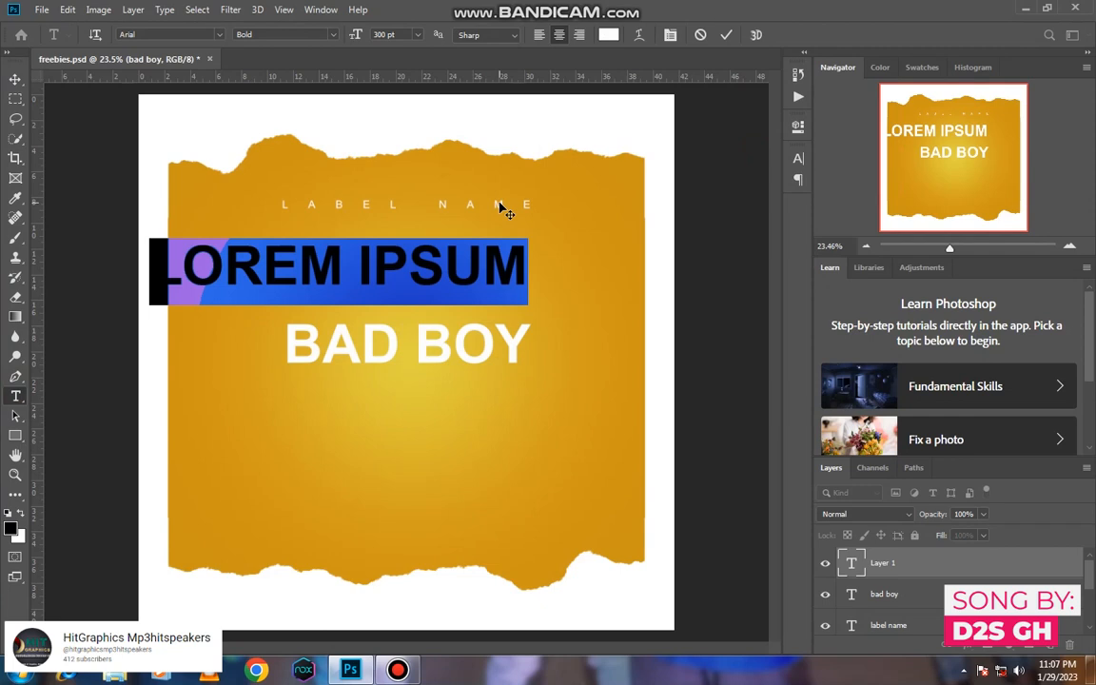
text(MUAI)
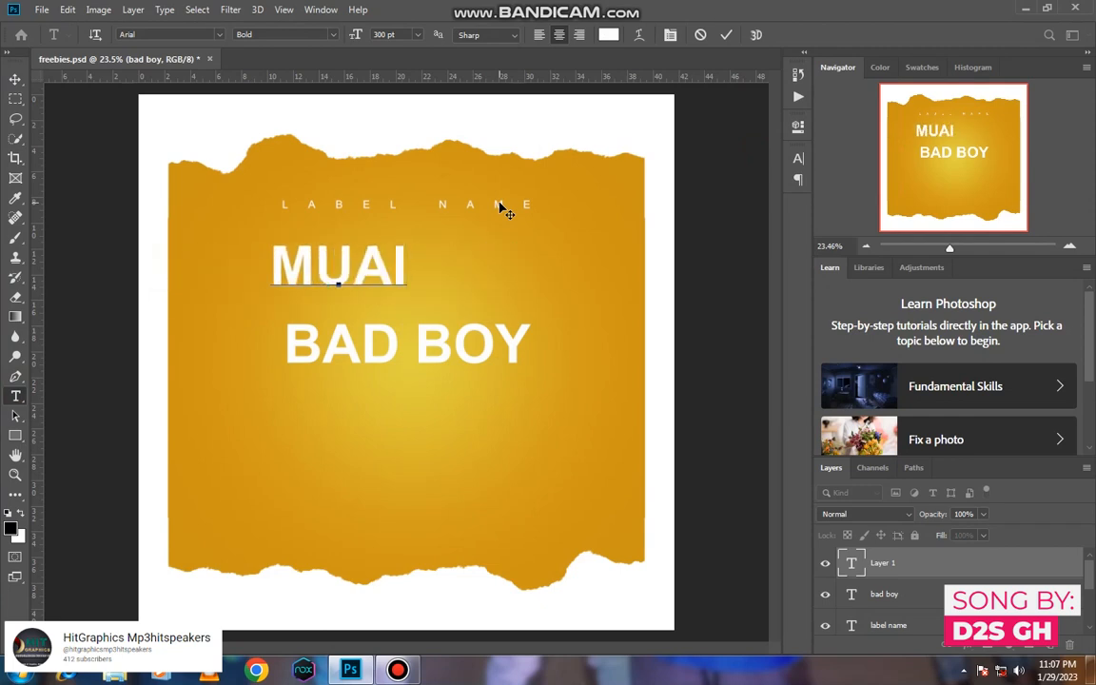
key(BackSpace)
key(BackSpace)
text(SIA)
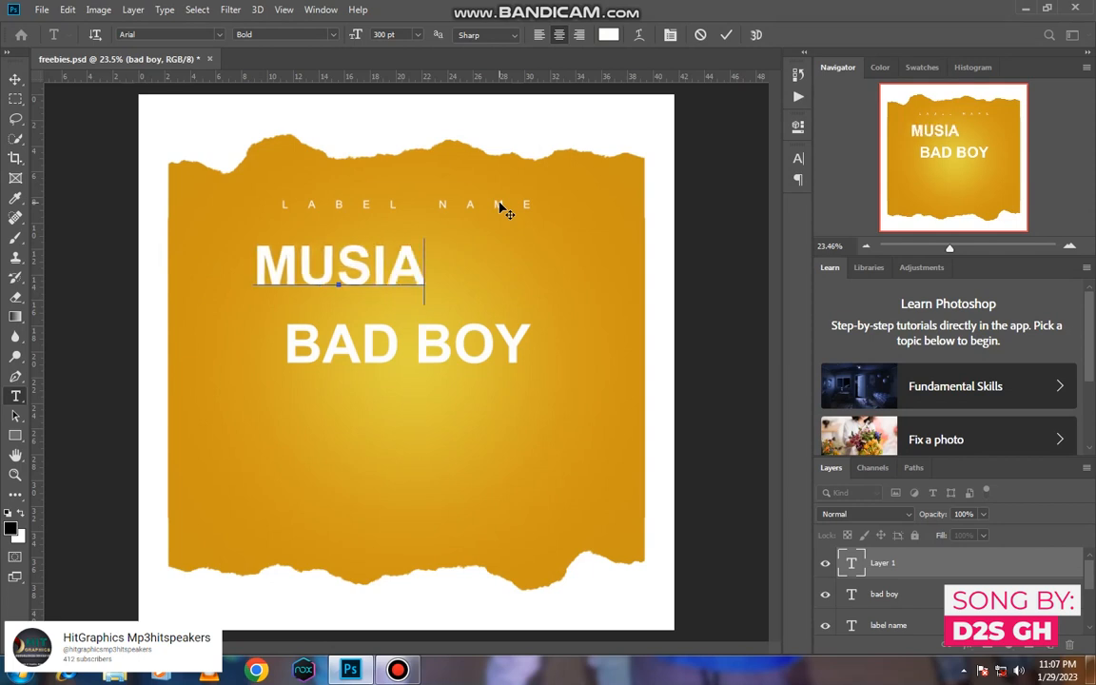
key(BackSpace)
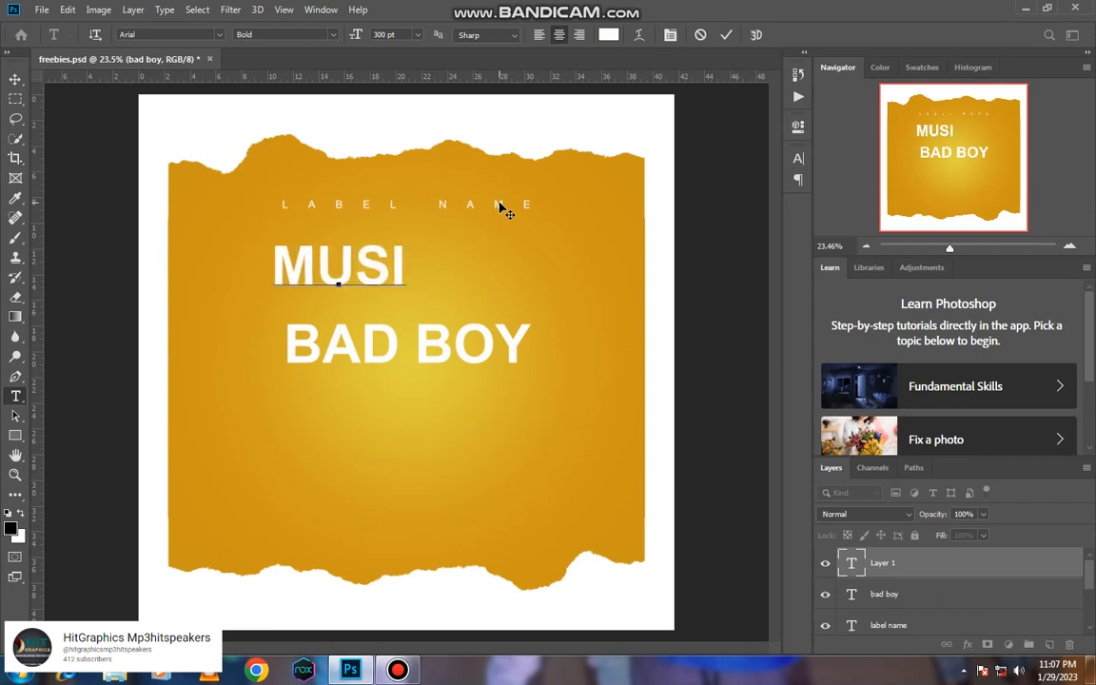
text(CIAN)
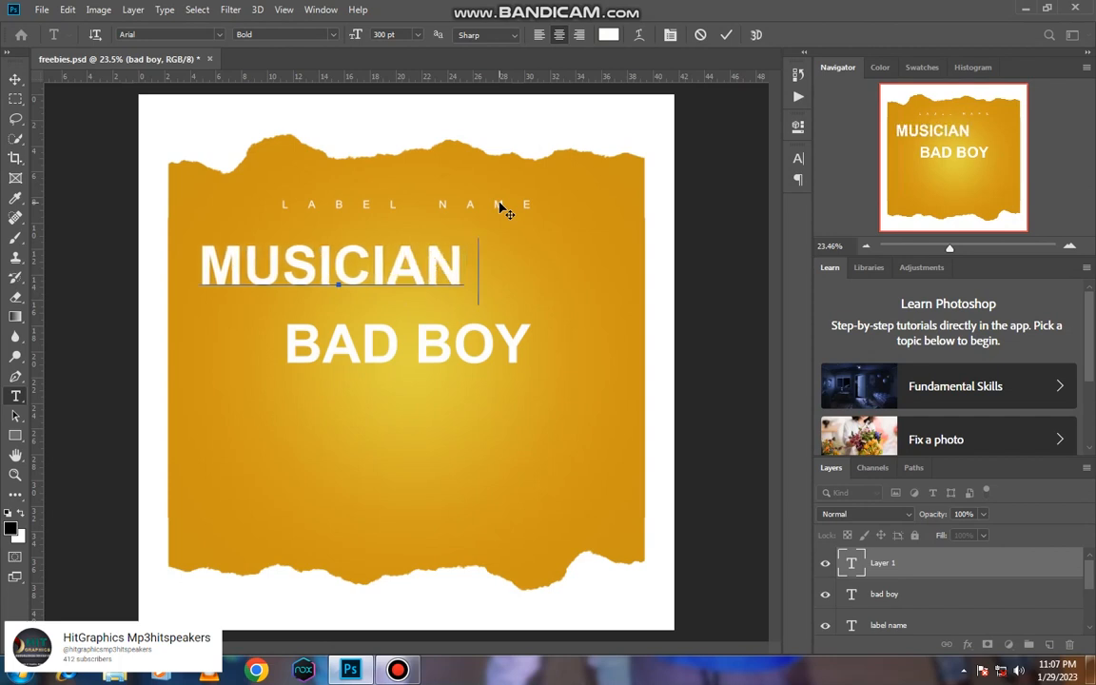
text( NAME)
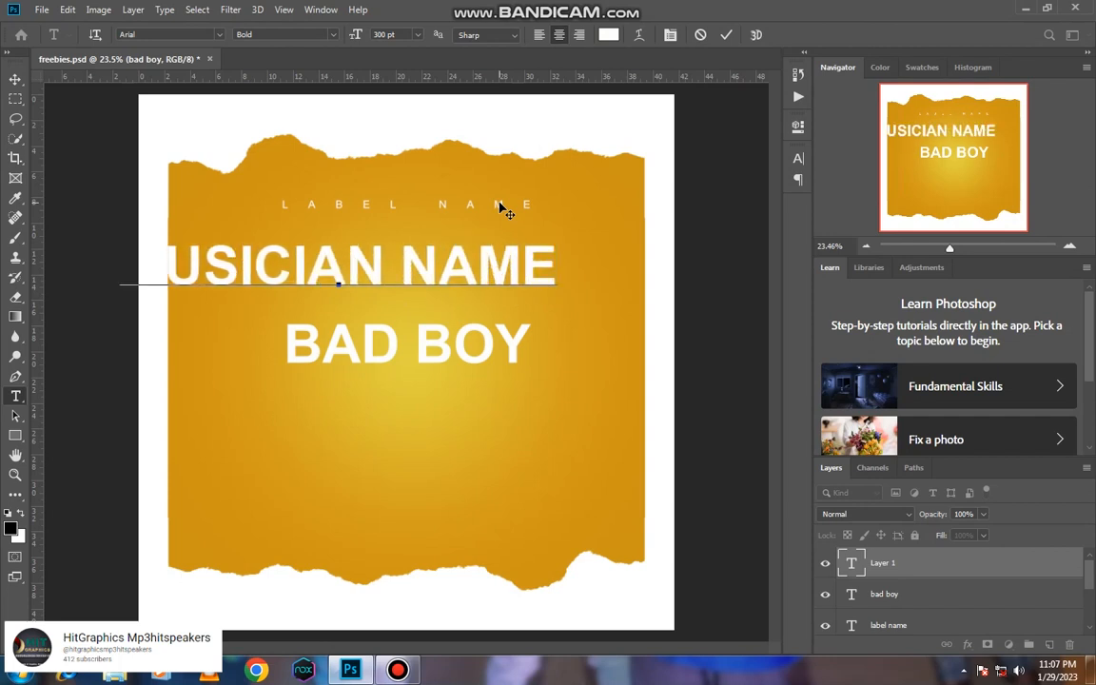
click(725, 35)
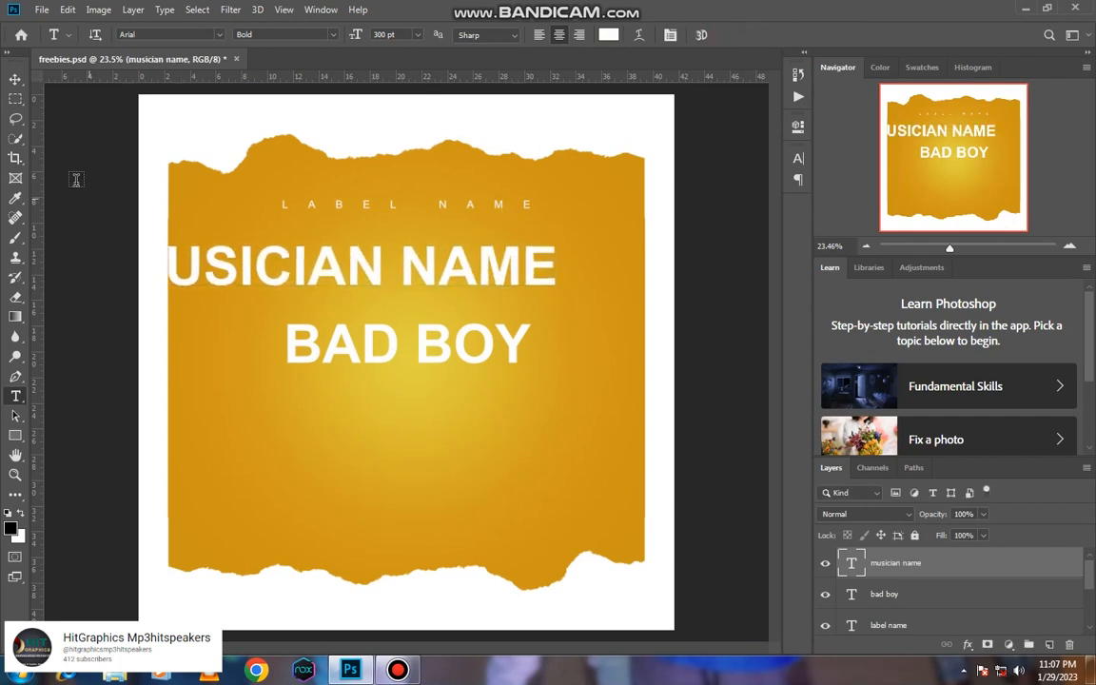
Move the MUSICIAN NAME text closer above BAD BOY and set its size to 60 pt
click(15, 79)
drag(435, 264, 513, 283)
click(797, 160)
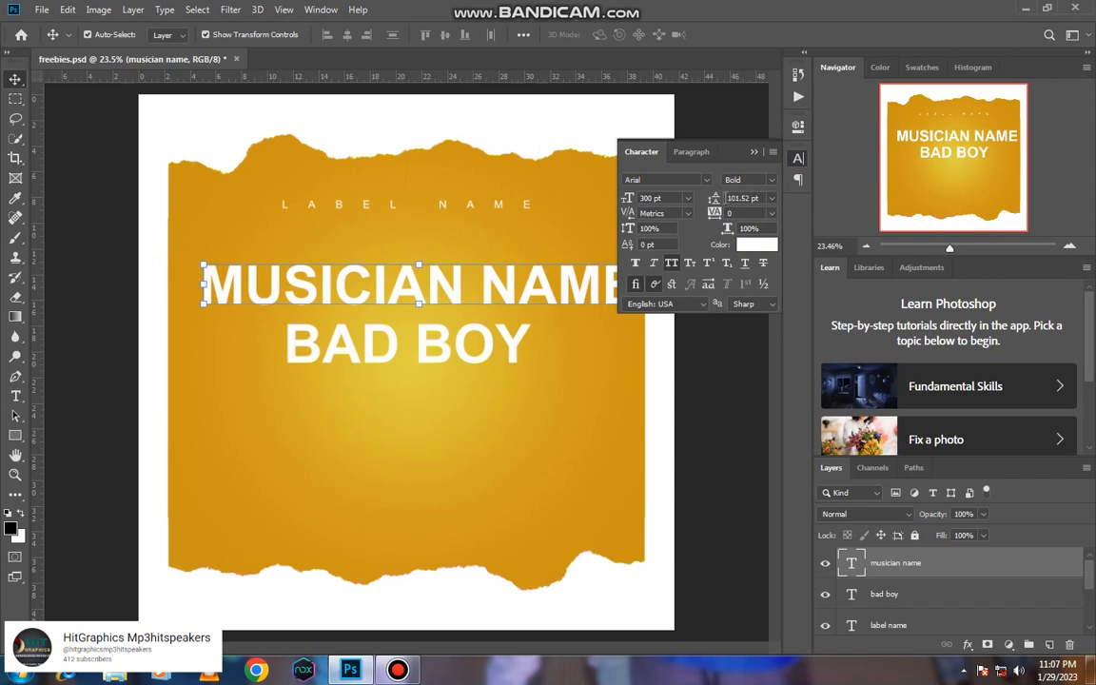
click(628, 199)
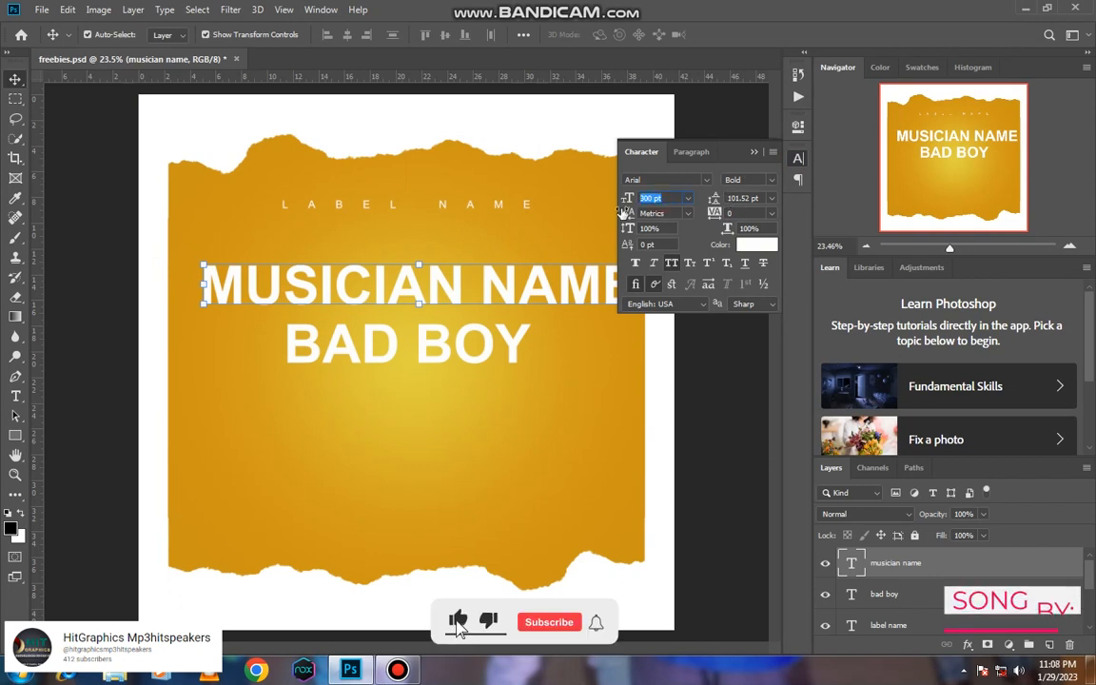
text(60)
key(Return)
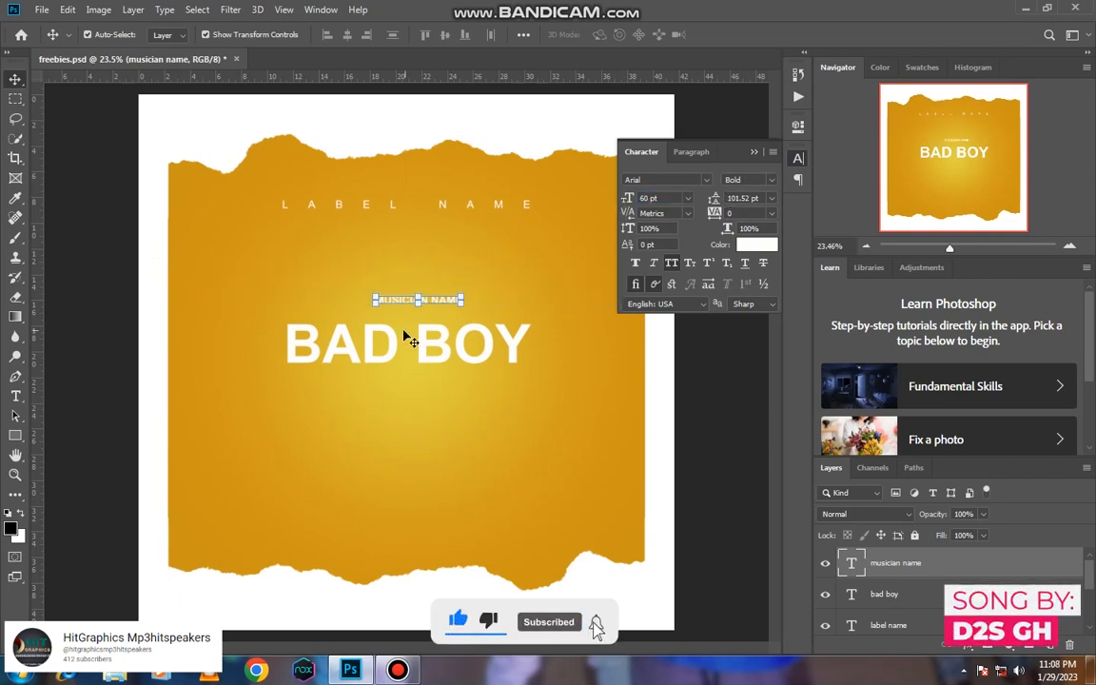
Centre the MUSICIAN NAME text just above BAD BOY, collapse the character settings and deselect the text
mouse_move(427, 308)
mouse_down()
mouse_move(442, 275)
mouse_move(428, 315)
mouse_up()
click(753, 152)
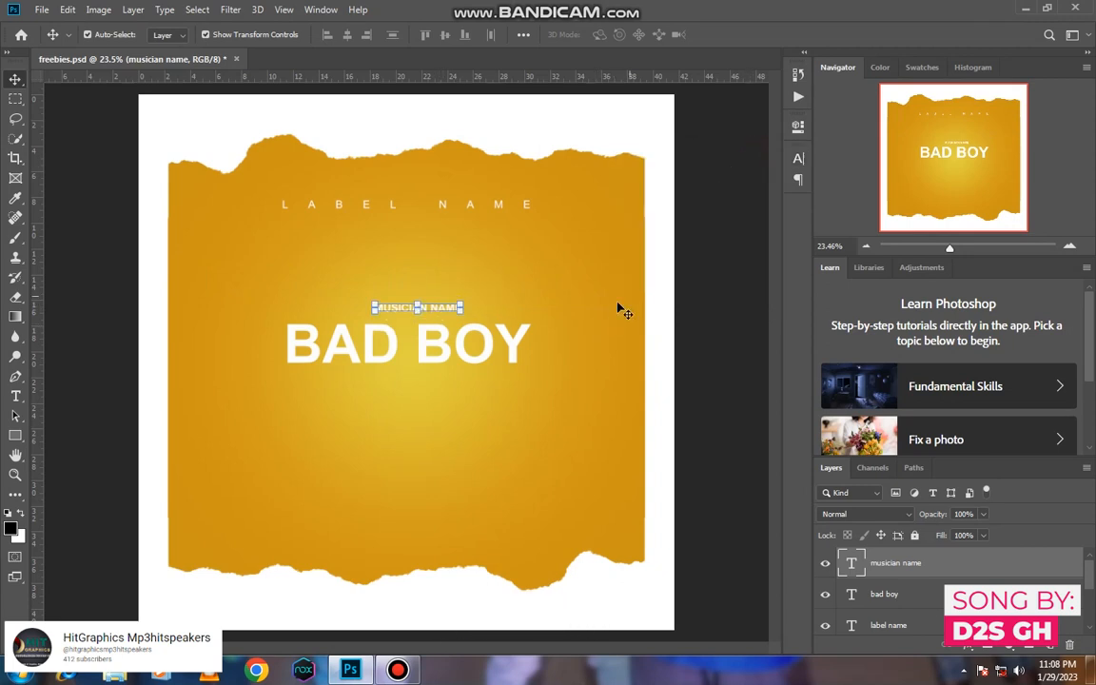
drag(441, 310, 428, 309)
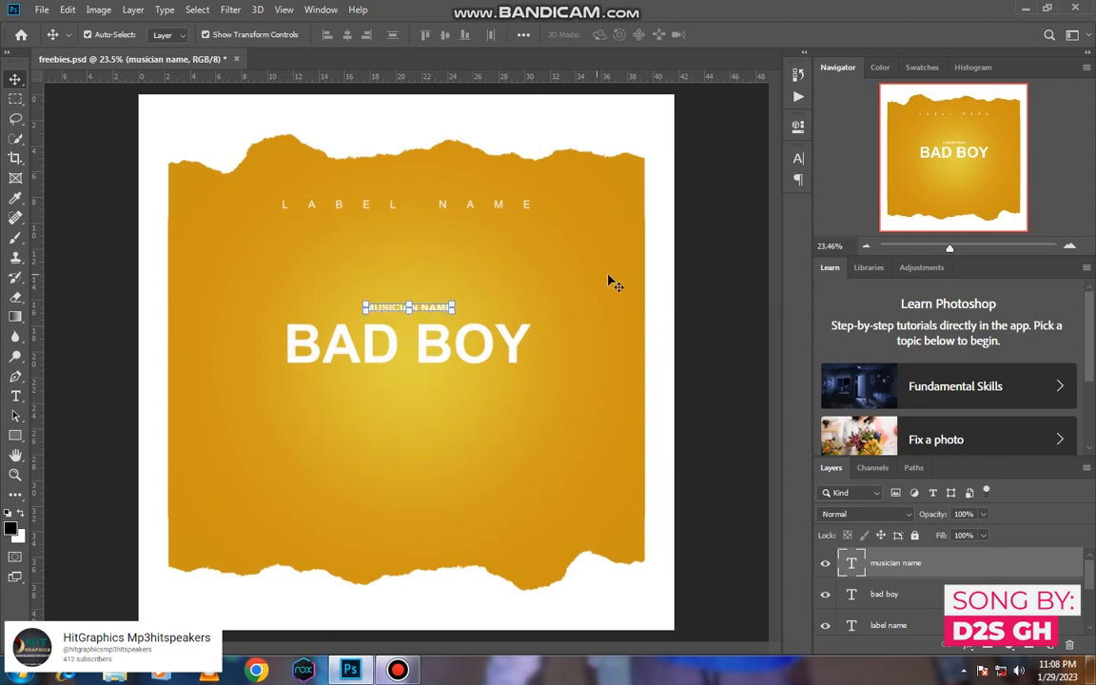
click(716, 283)
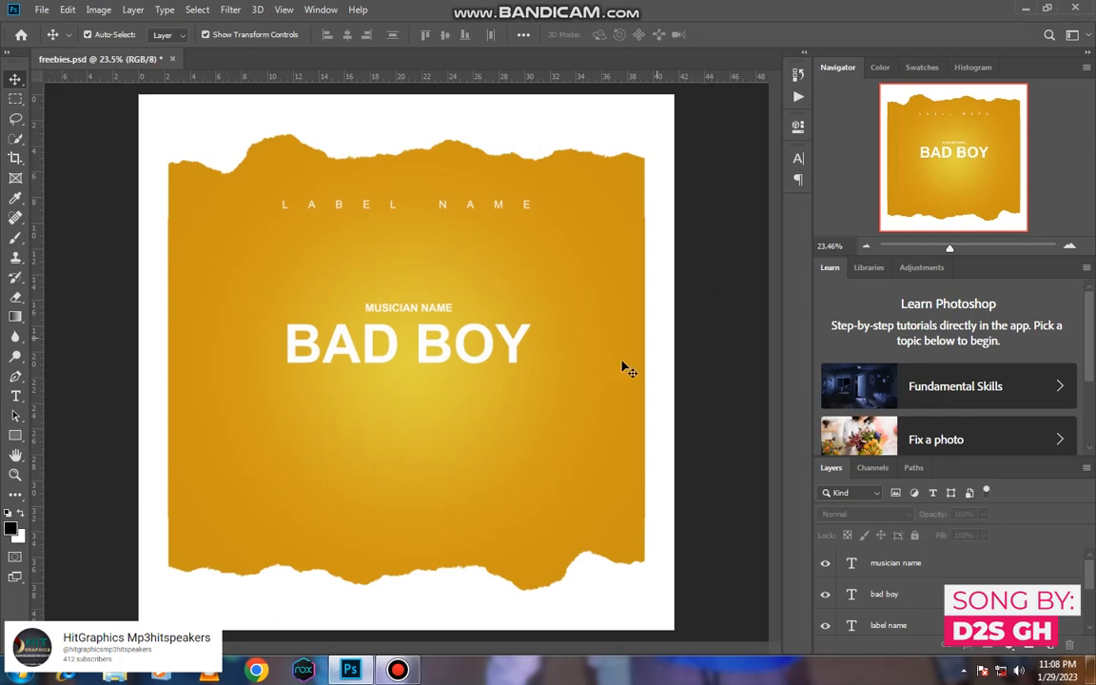
Change the BAD BOY title to BAD BOYS and leave all layers deselected
click(507, 347)
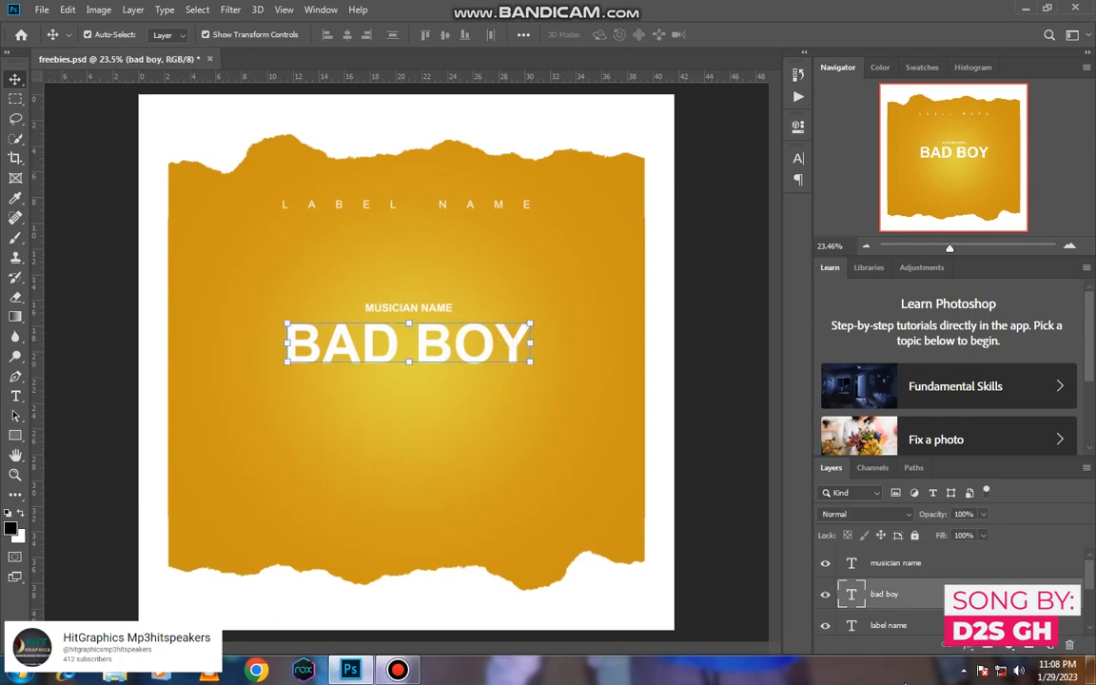
double_click(441, 361)
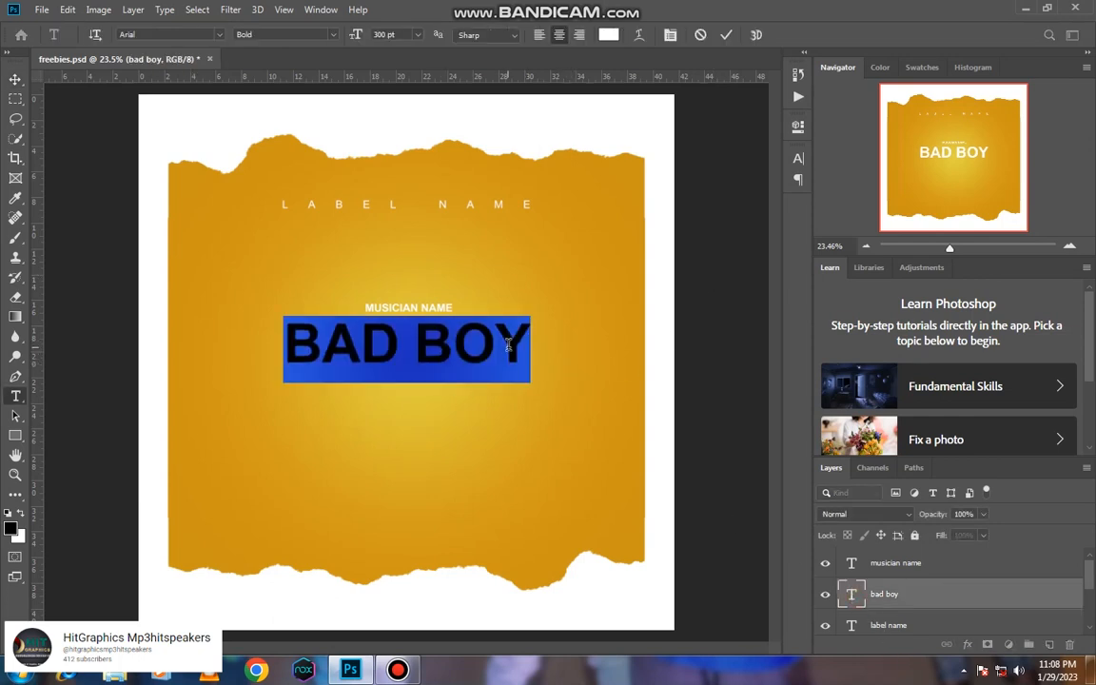
click(524, 369)
text(S)
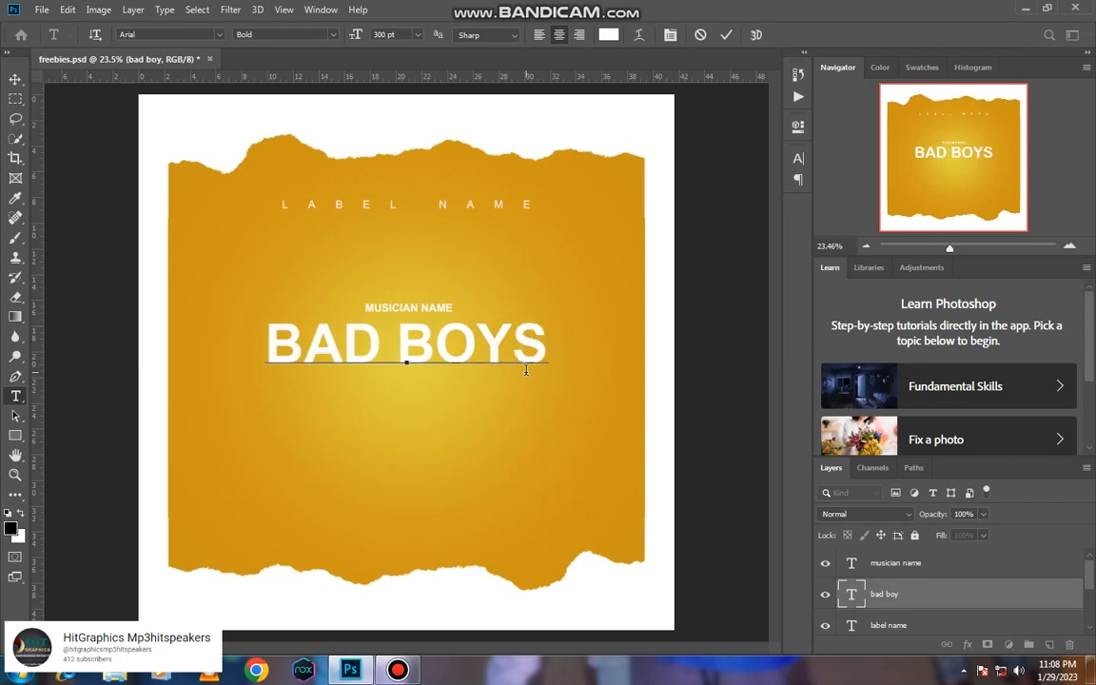
key(ctrl+Return)
key(v)
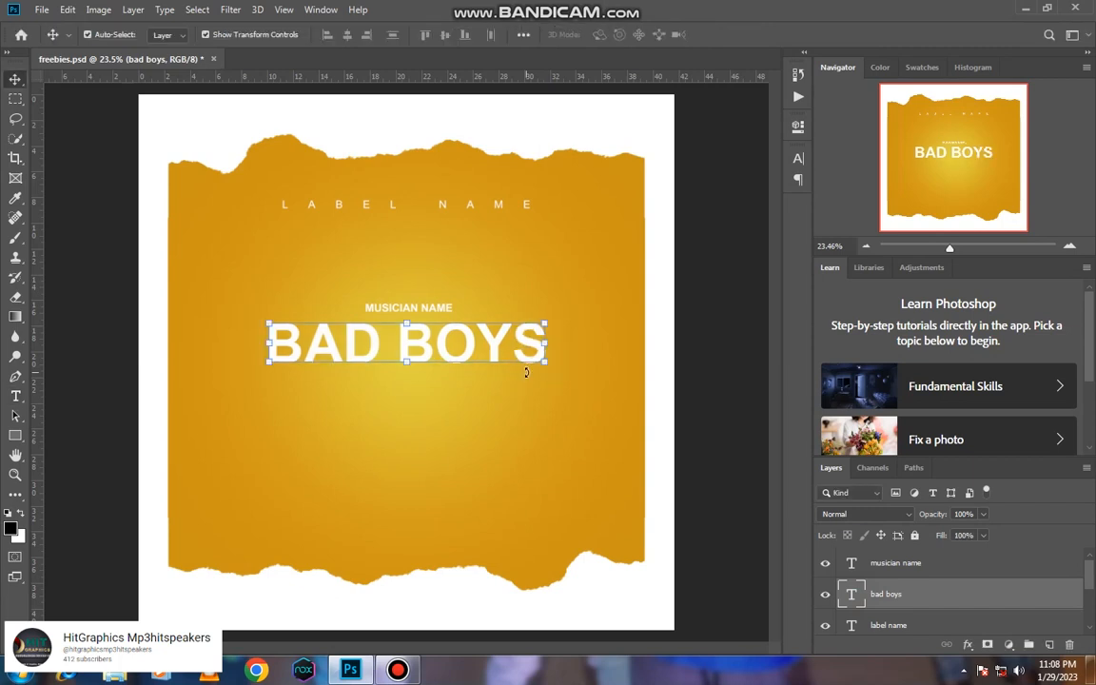
click(724, 279)
click(411, 314)
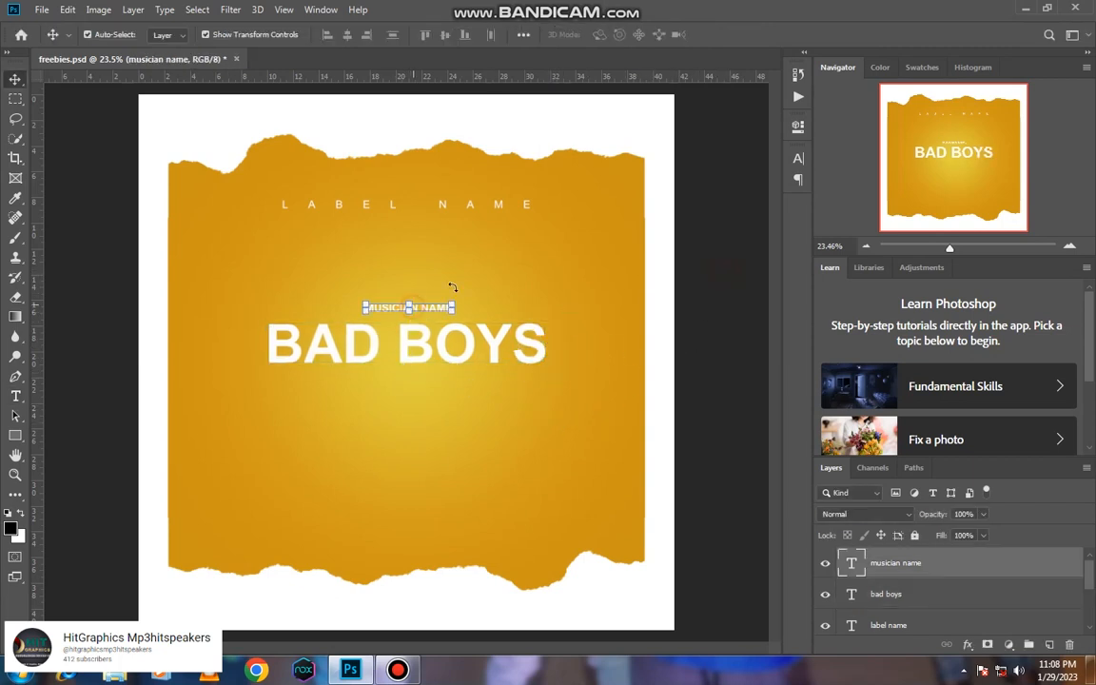
click(709, 225)
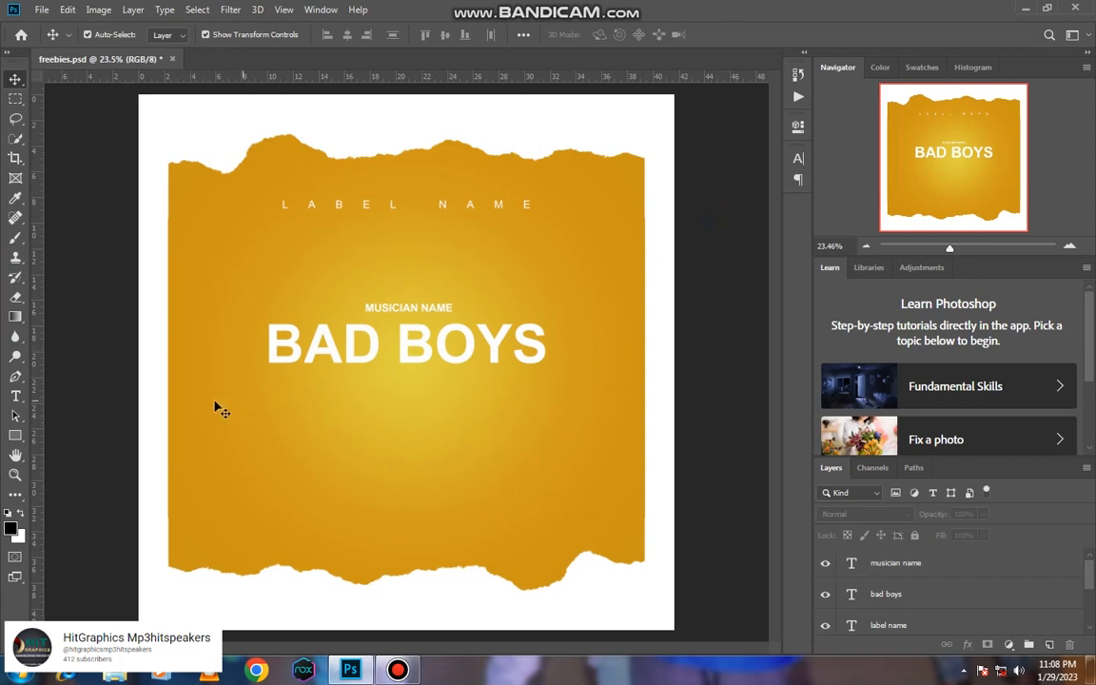
Add the text PRODUCED BY HITSPEAKER near the lower edge of the torn orange paper
click(15, 396)
click(375, 524)
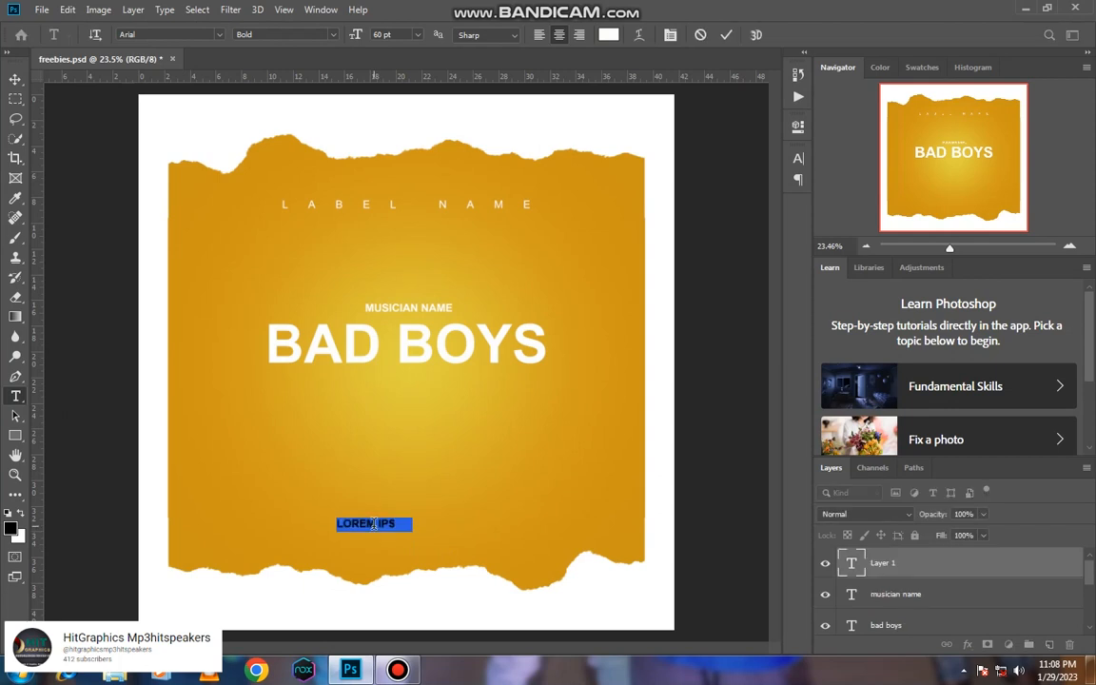
text(PRODUCE)
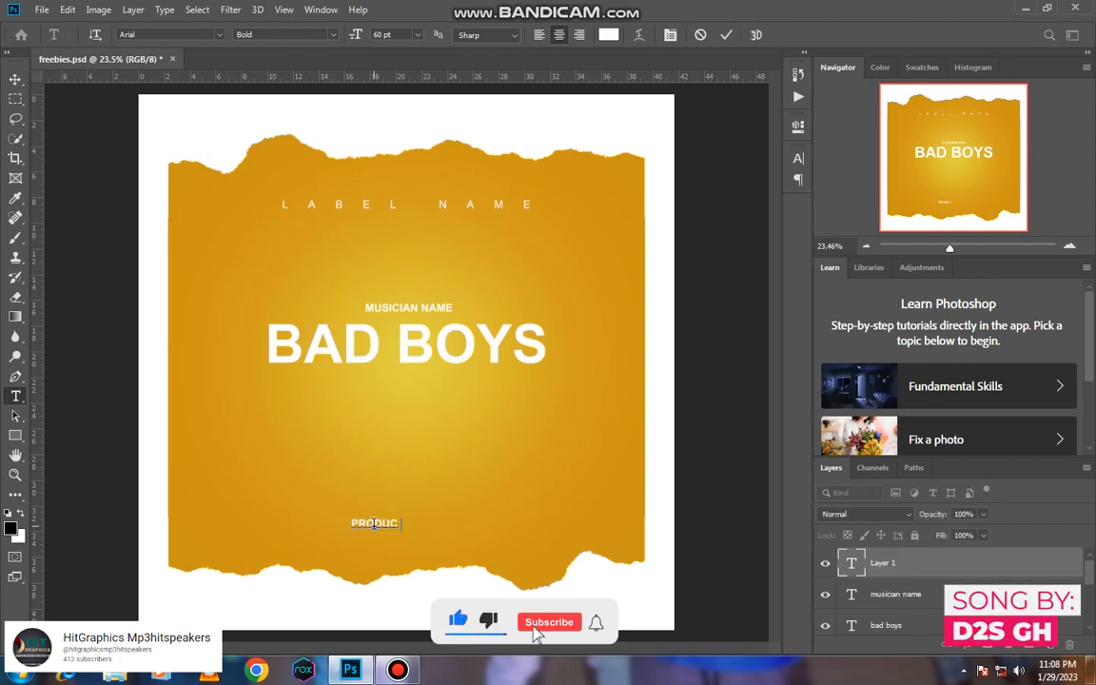
text(D BY)
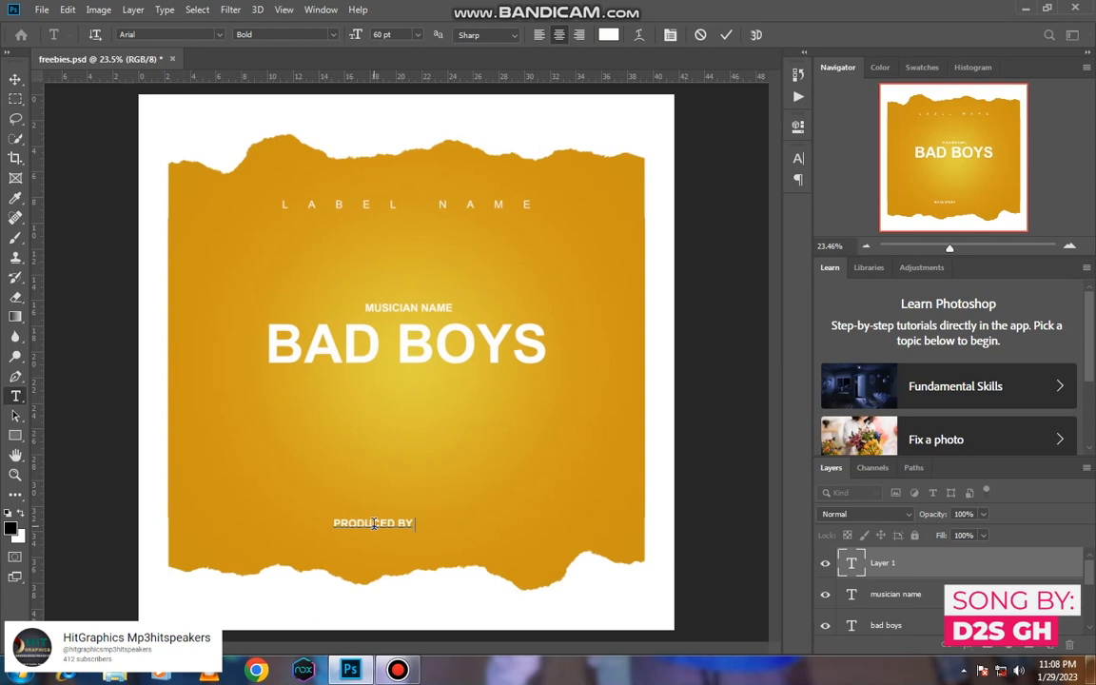
text( HITSPEAKER)
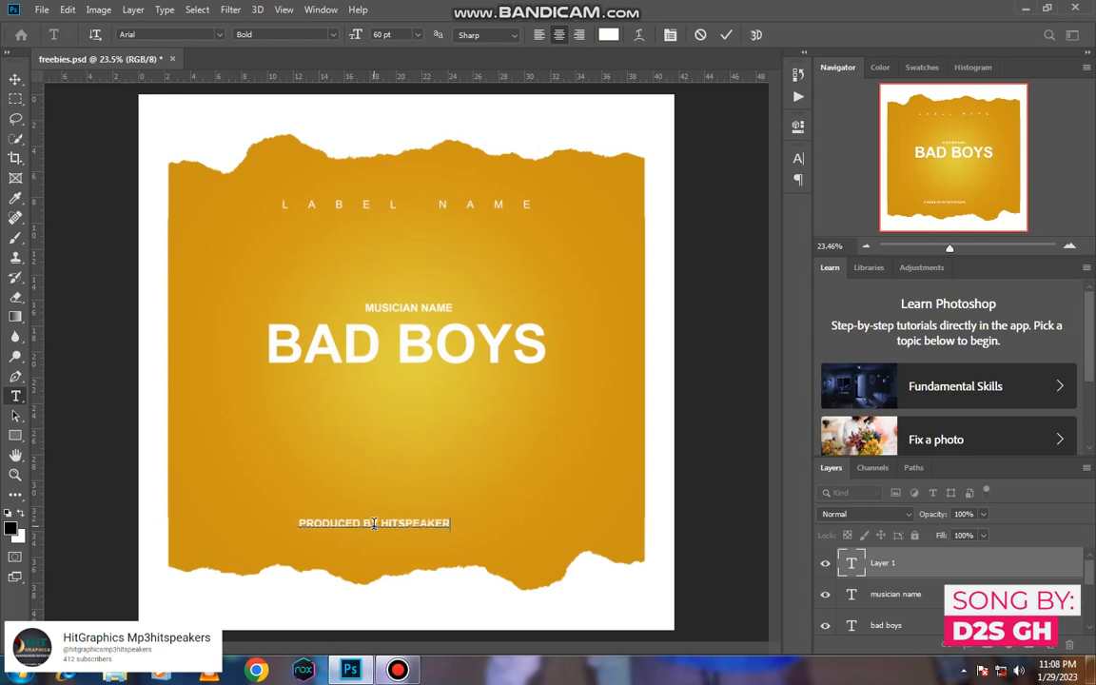
key(ctrl+Return)
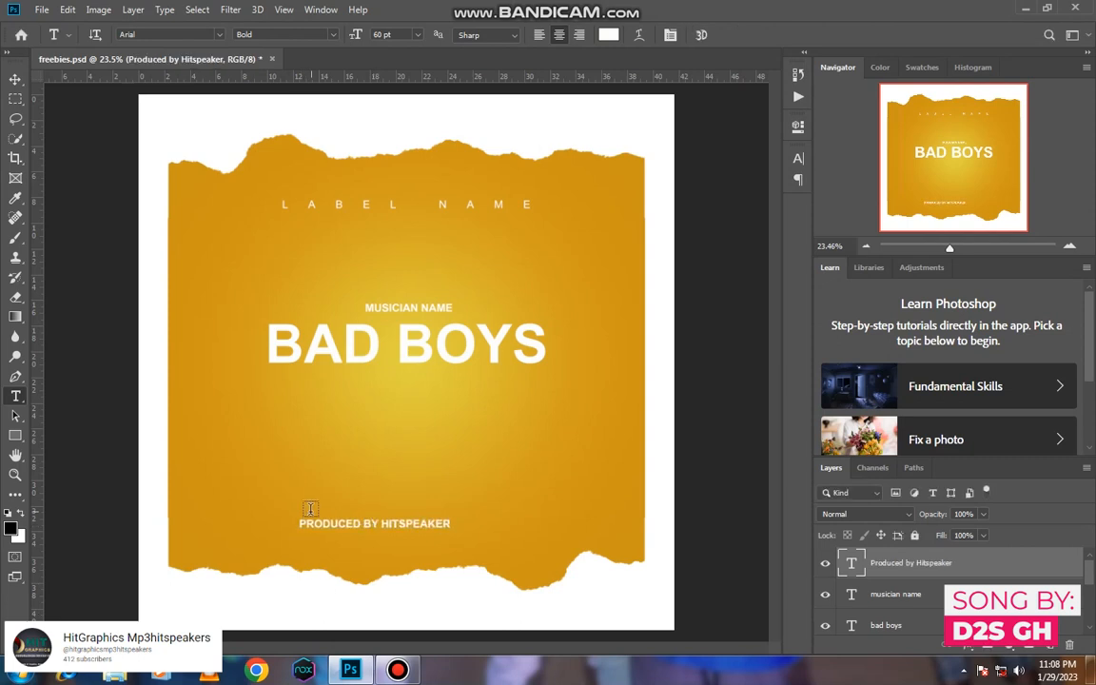
Set the PRODUCED BY HITSPEAKER text to the Regular font style and centre it beneath the BAD BOYS title
click(15, 79)
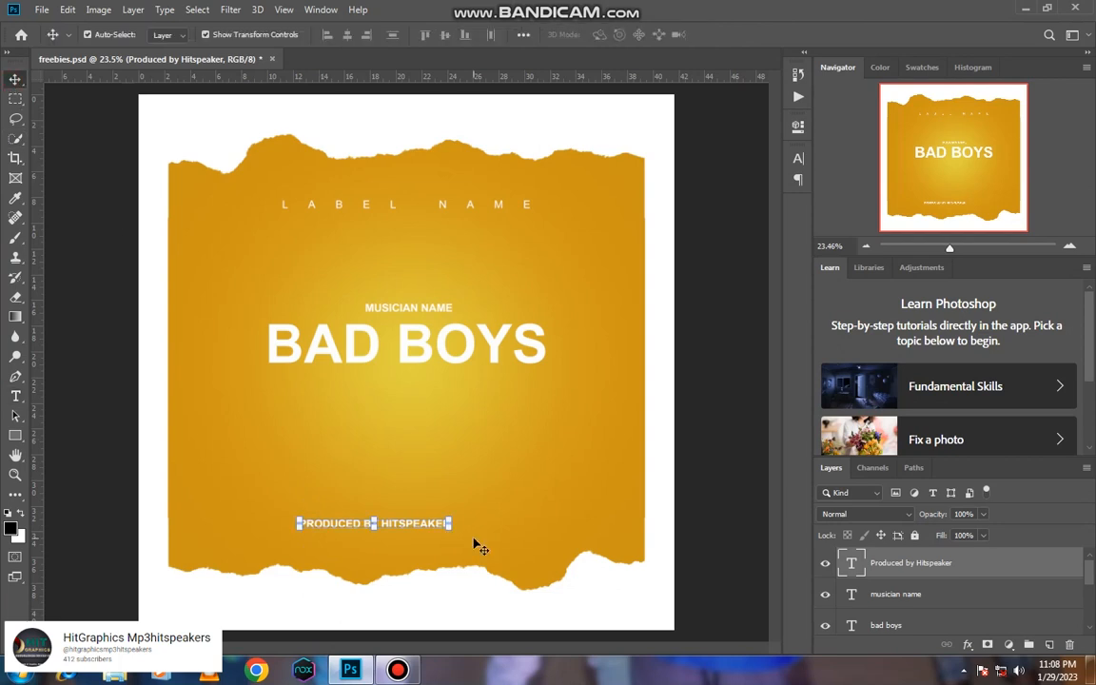
drag(414, 525, 449, 532)
click(798, 159)
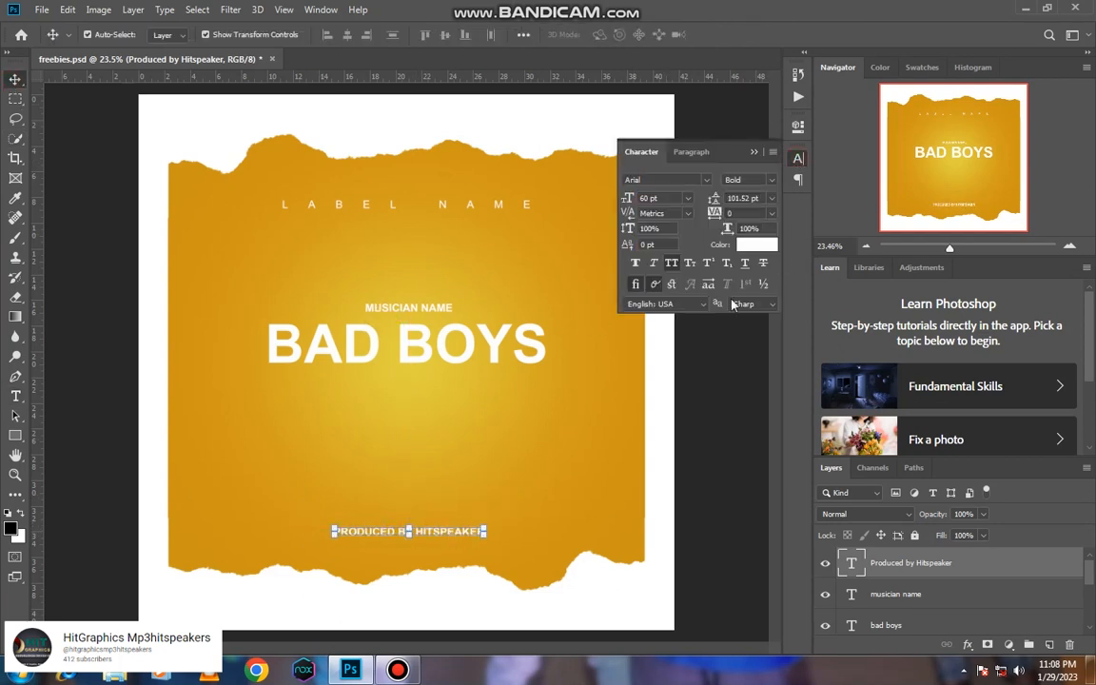
click(769, 181)
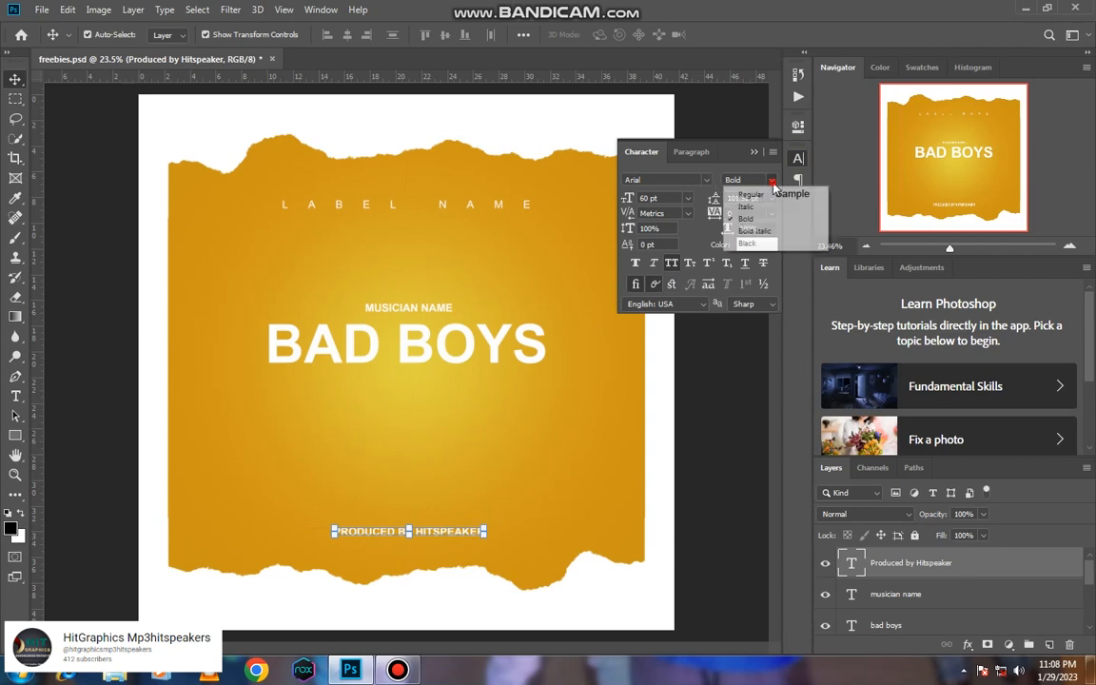
click(768, 186)
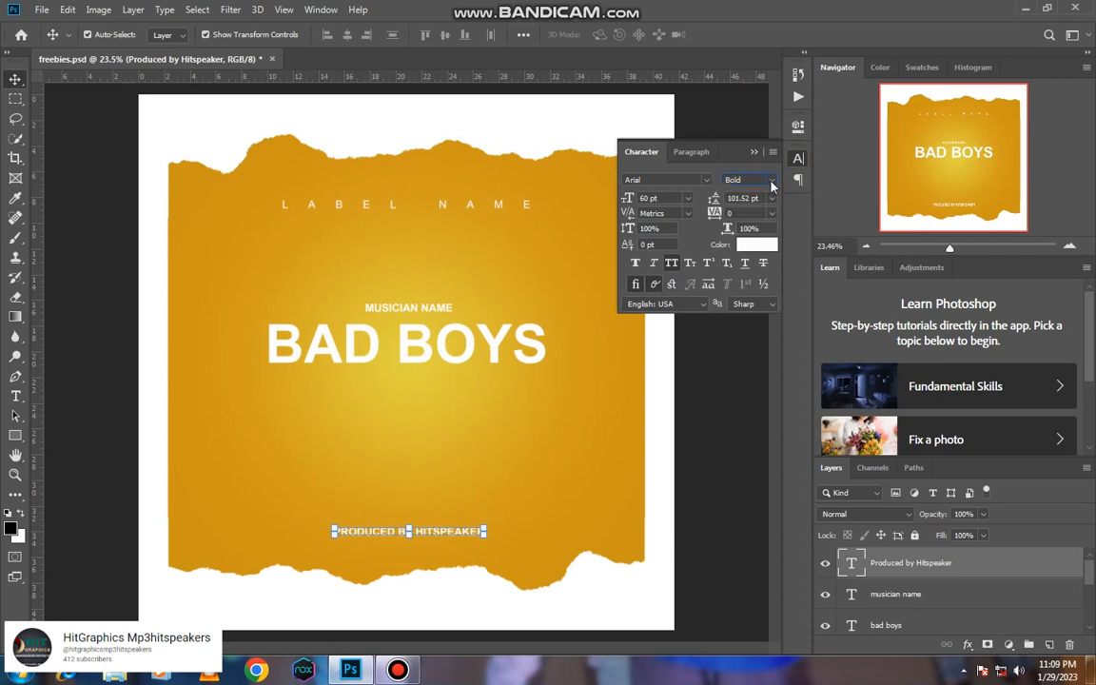
click(772, 185)
click(751, 194)
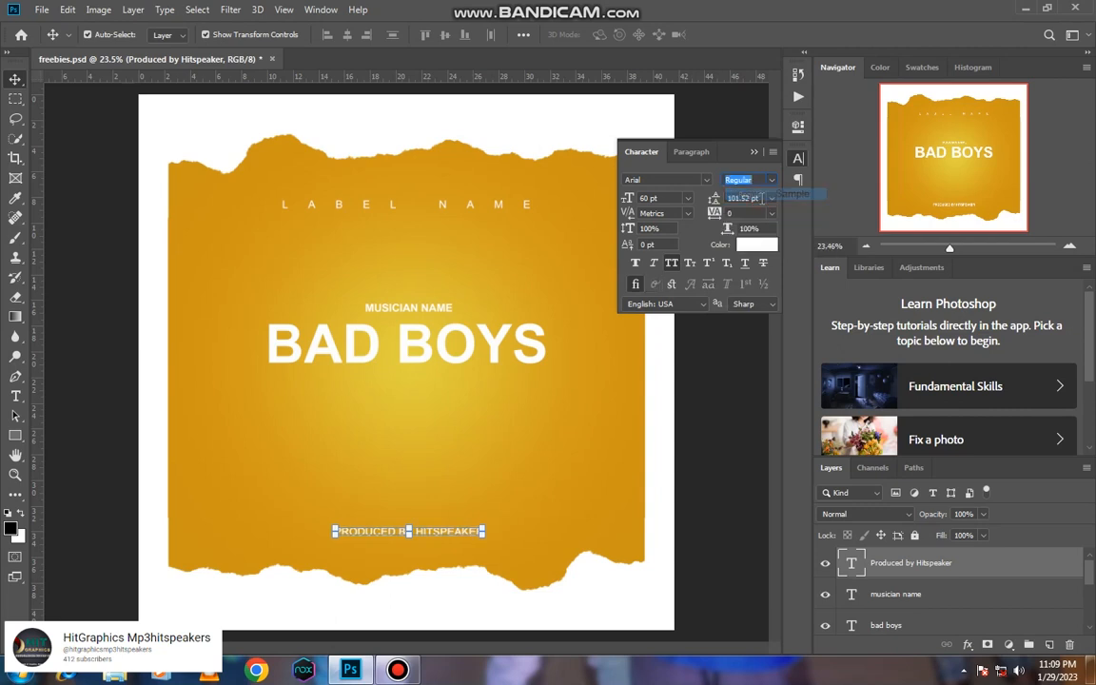
click(704, 333)
click(492, 480)
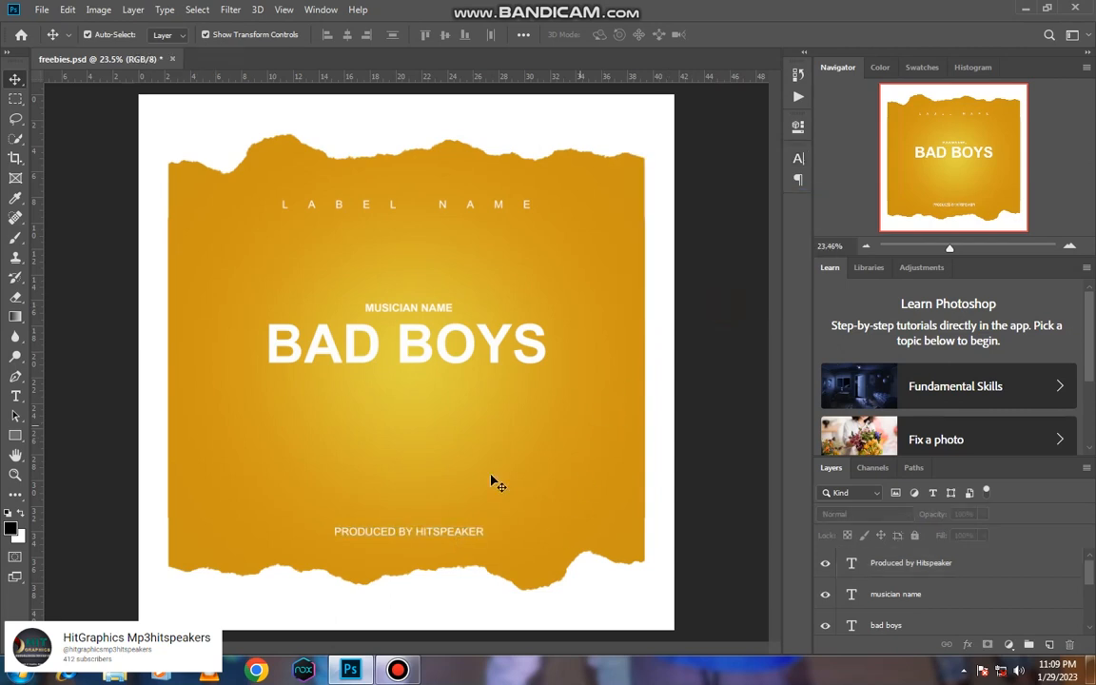
drag(464, 529, 455, 529)
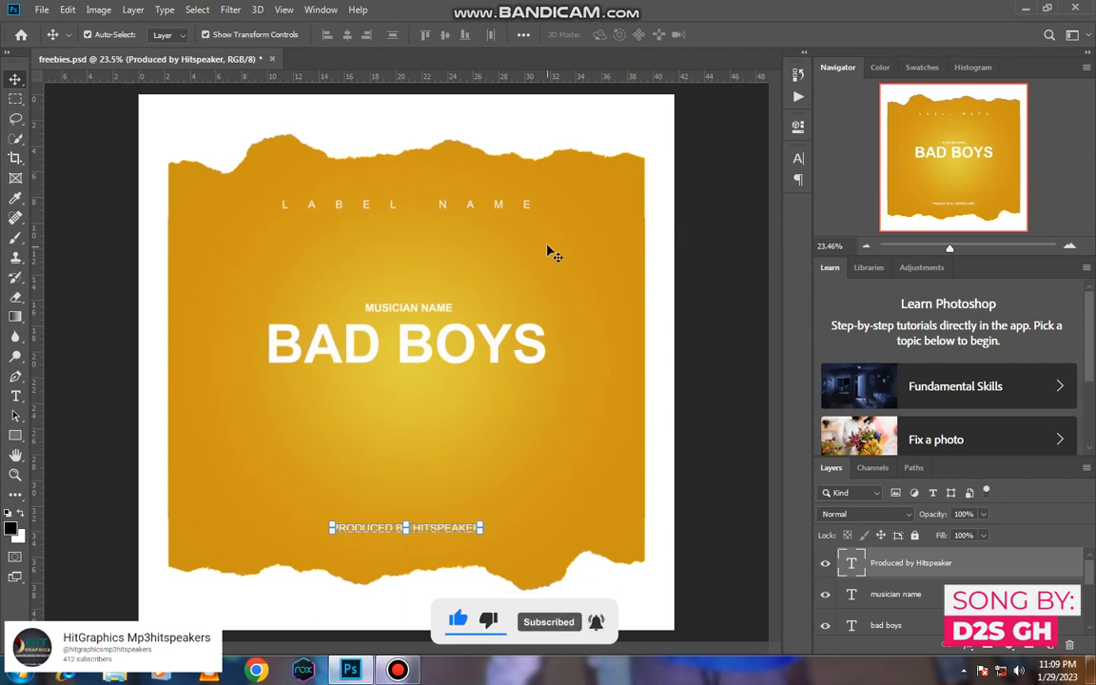
Move BAD BOYS down to just above the PRODUCED BY HITSPEAKER line and raise MUSICIAN NAME slightly
click(428, 308)
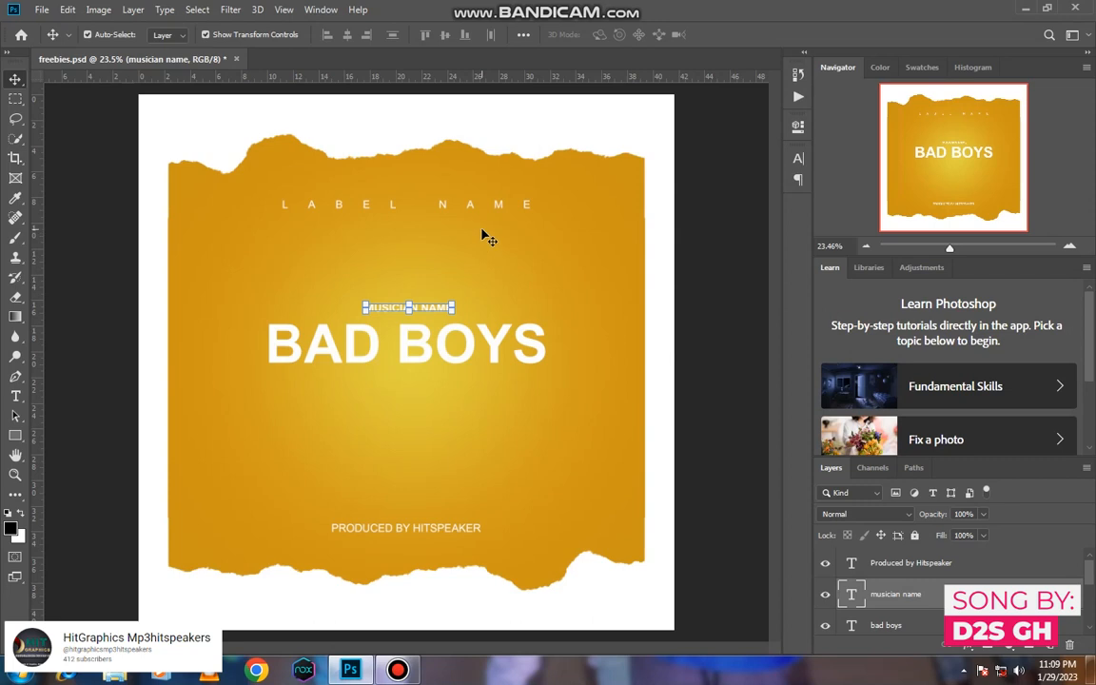
drag(487, 348, 506, 428)
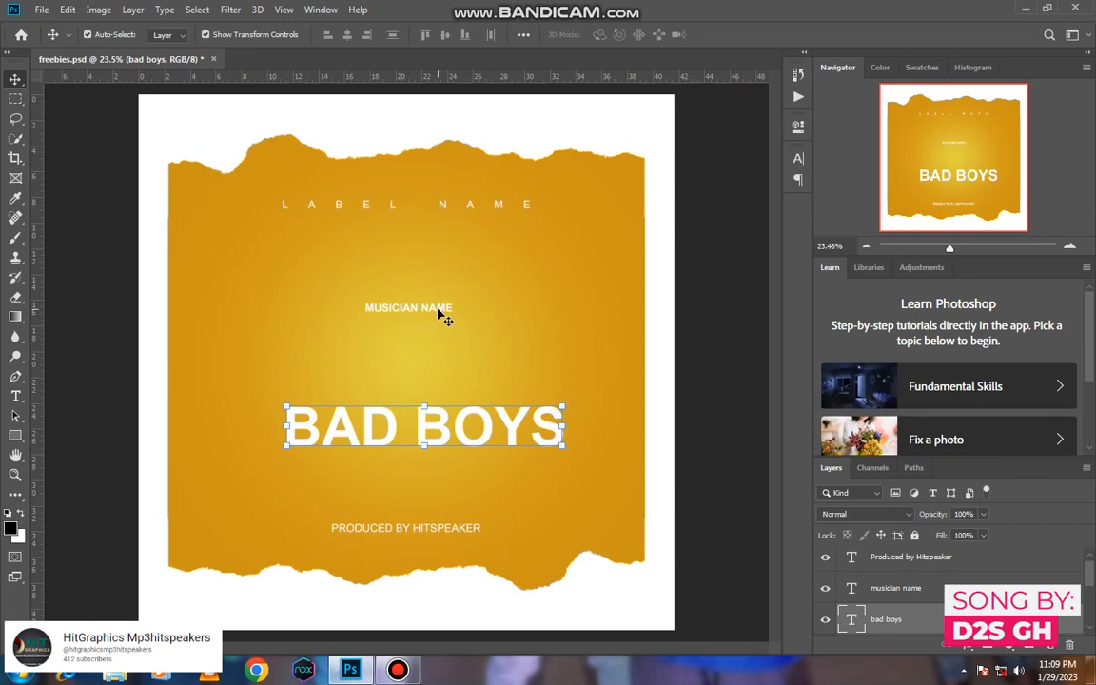
drag(441, 311, 441, 283)
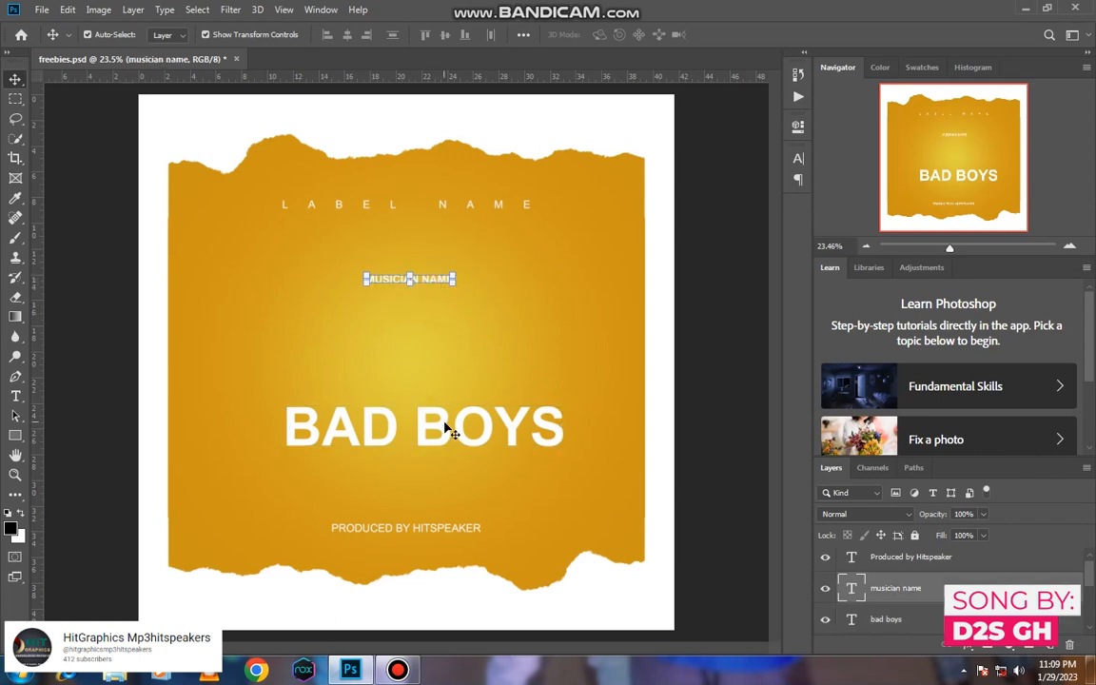
drag(457, 440, 449, 456)
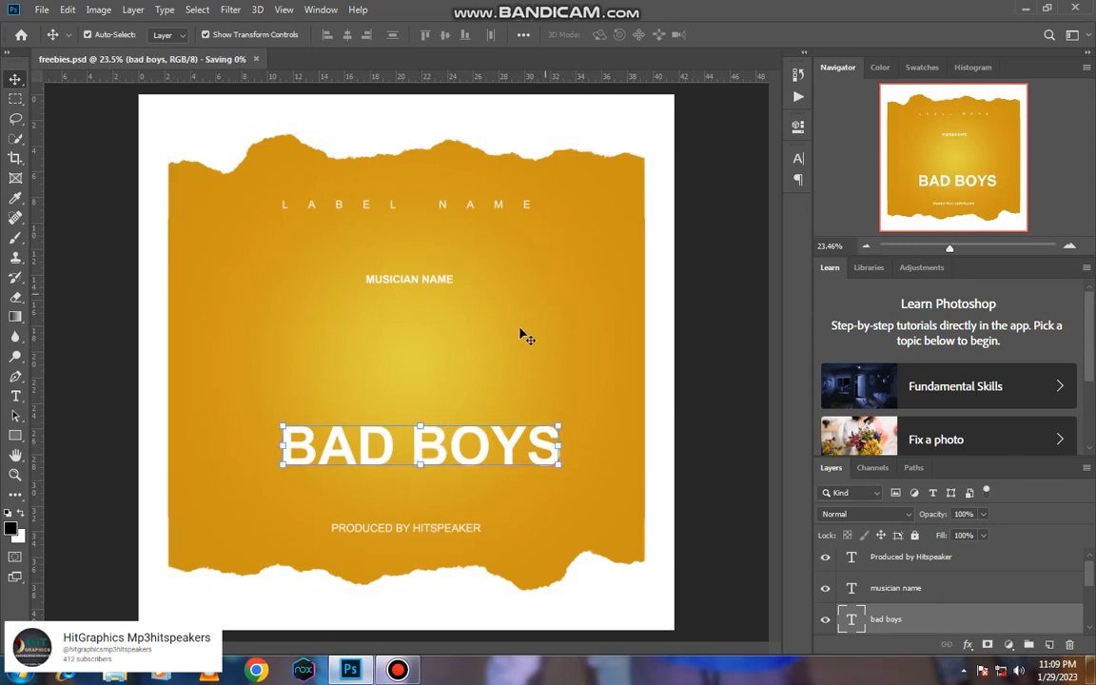
Switch to File Explorer and place the ;oid bag image from the dis folder on Local Disk (G:) into the freebies document
click(1025, 11)
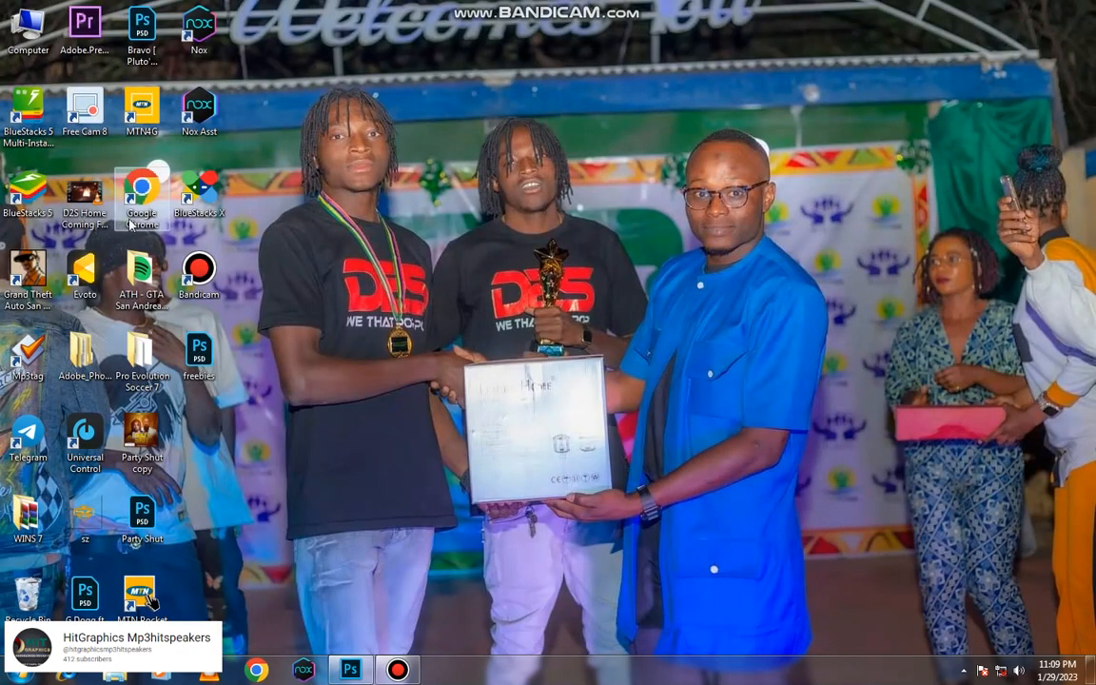
double_click(141, 350)
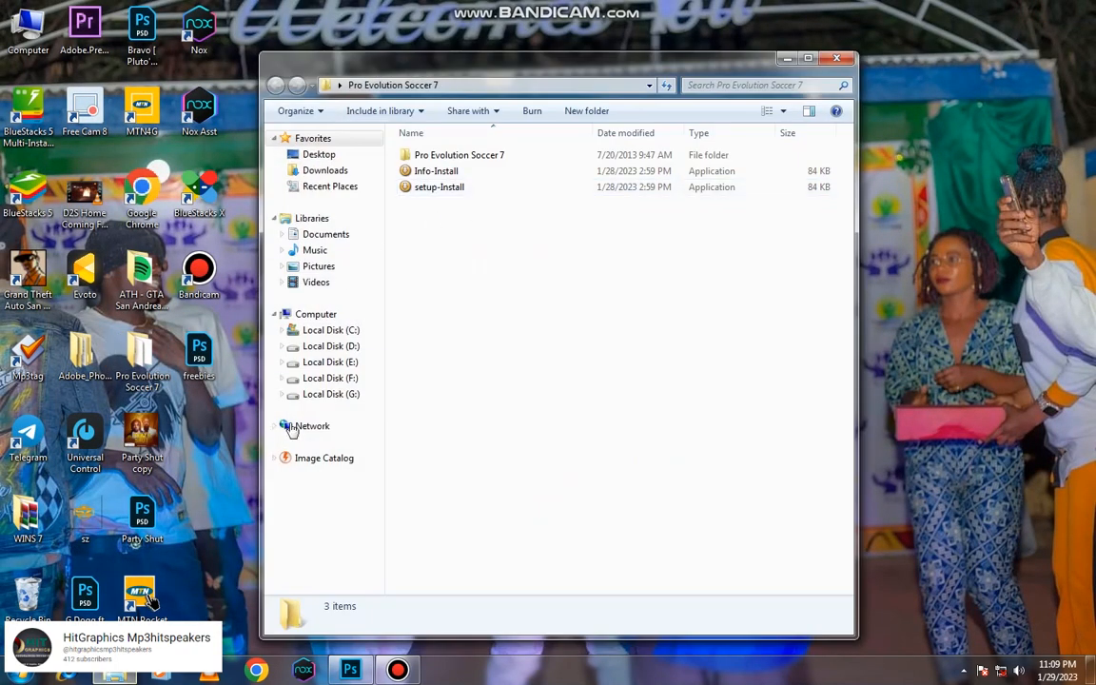
click(328, 392)
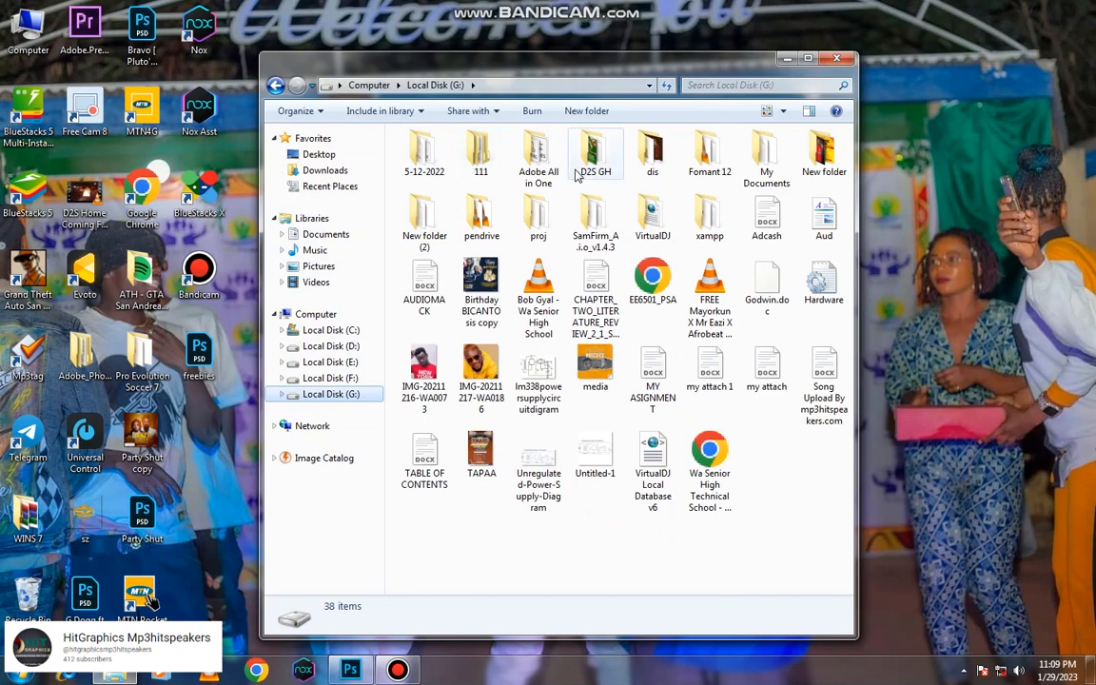
double_click(652, 152)
scroll(636, 277, down, 3)
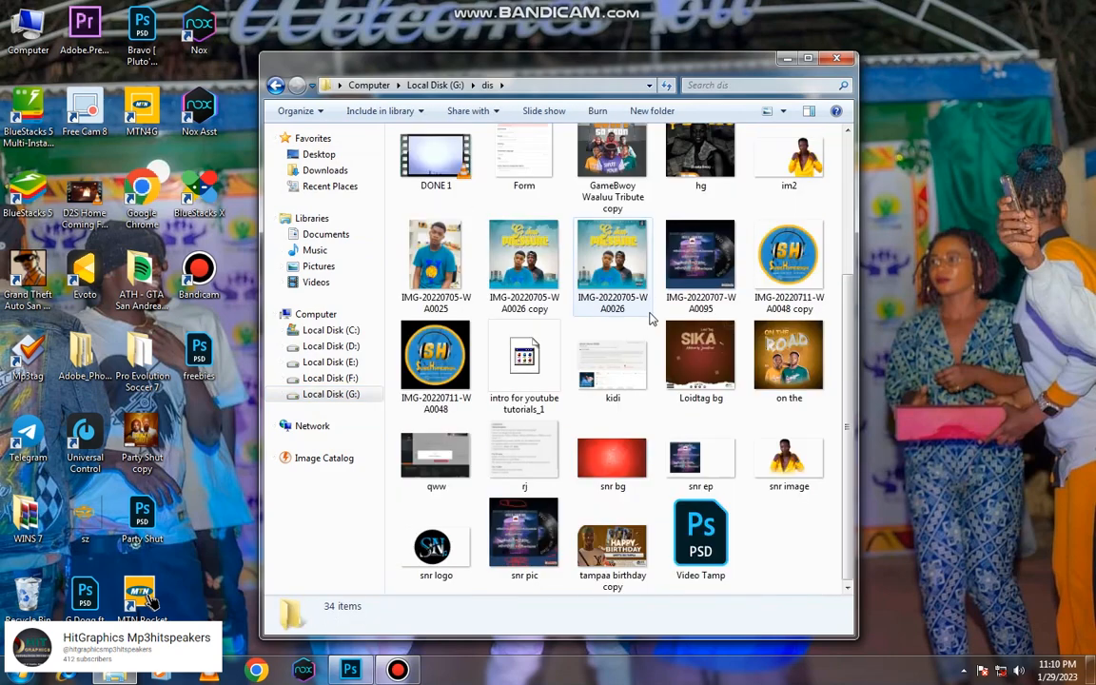
scroll(636, 277, up, 3)
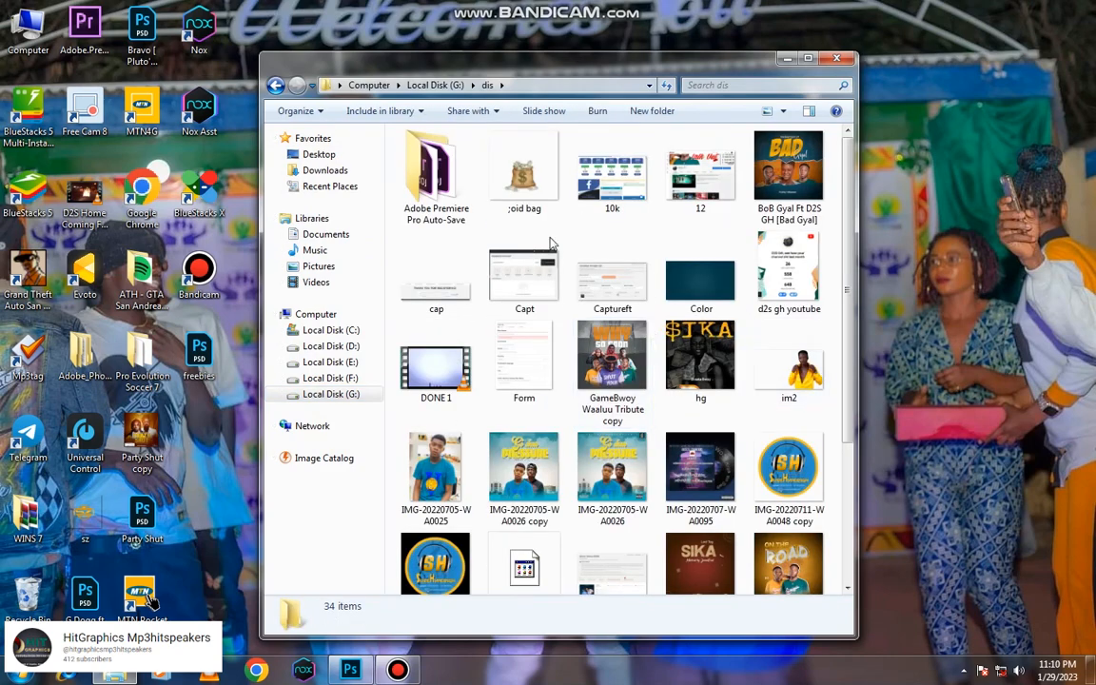
drag(524, 171, 410, 369)
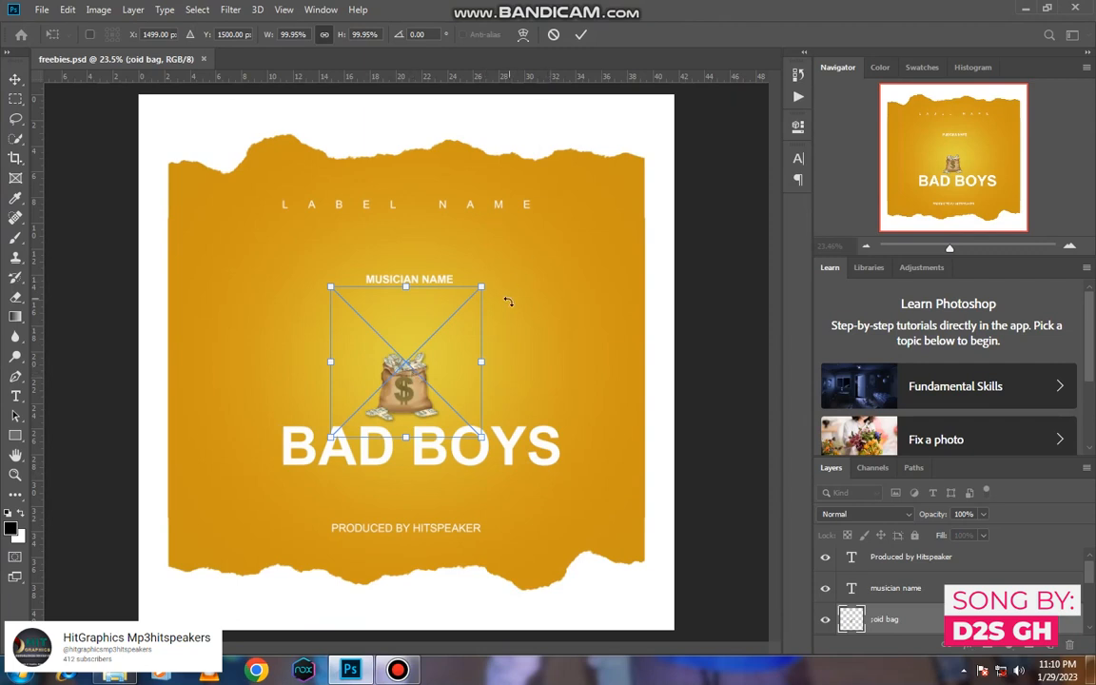
Scale the money bag to about 318% and centre it over BAD BOYS, below the MUSICIAN NAME text
drag(479, 285, 619, 123)
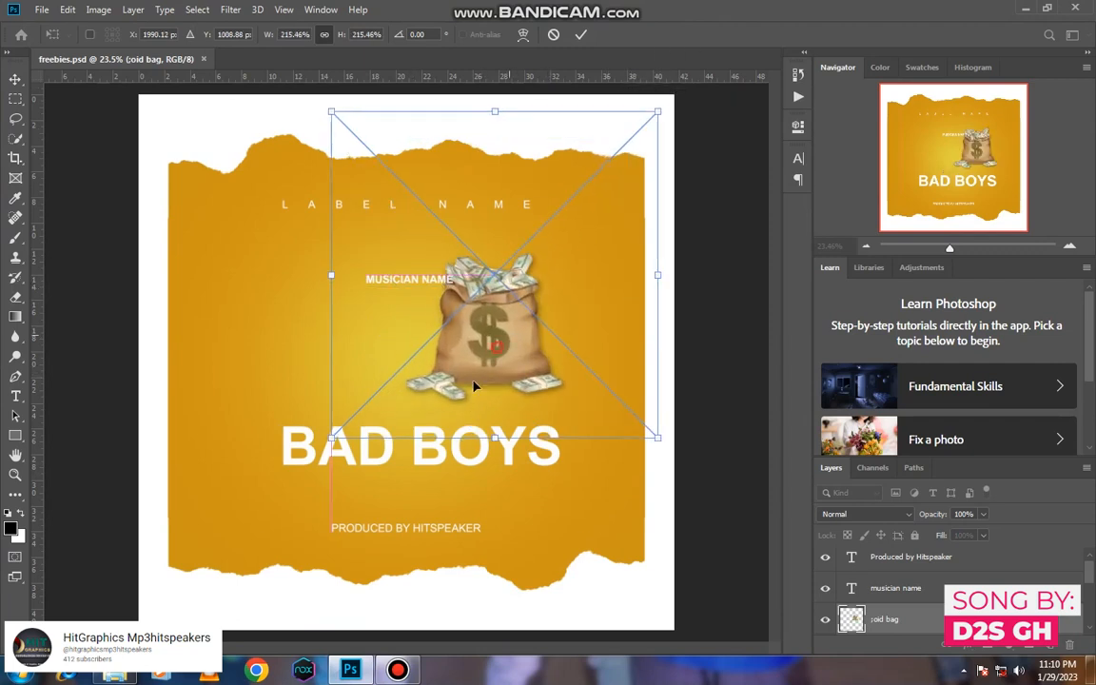
drag(526, 301, 402, 388)
drag(535, 181, 657, 74)
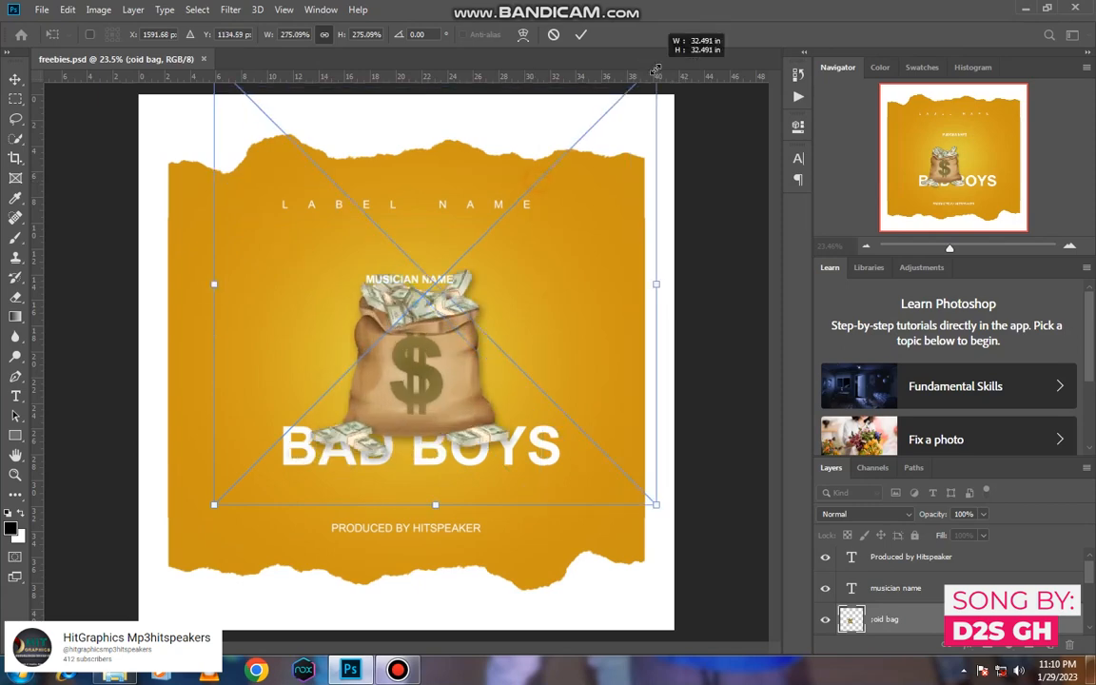
drag(402, 363, 423, 448)
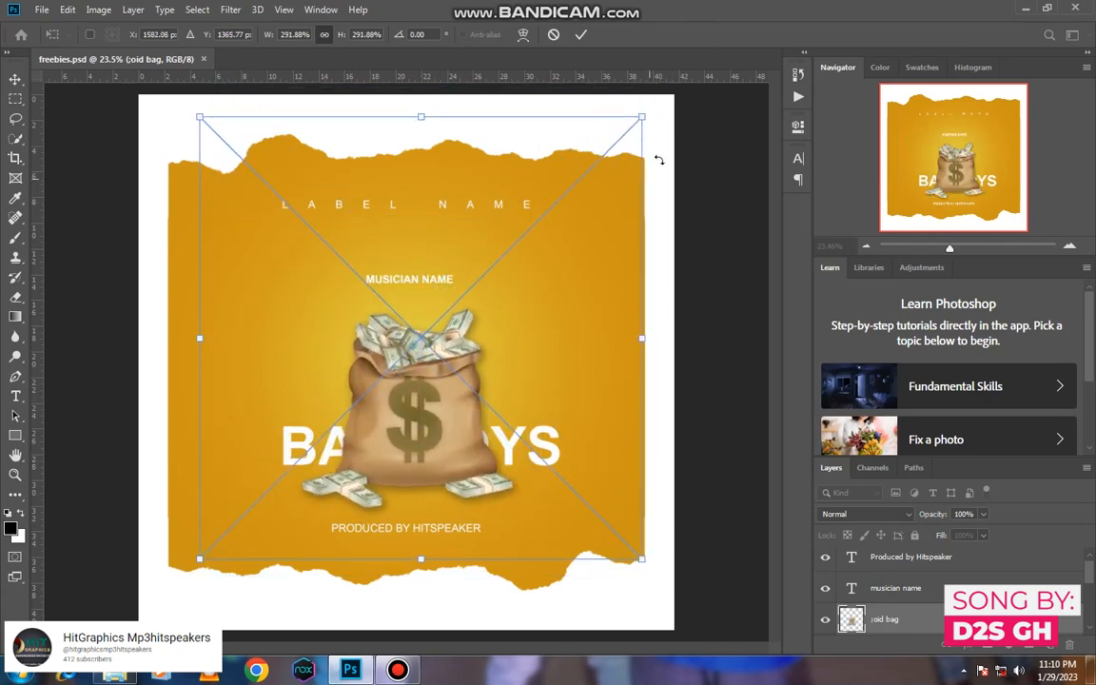
drag(645, 118, 681, 81)
drag(437, 423, 399, 434)
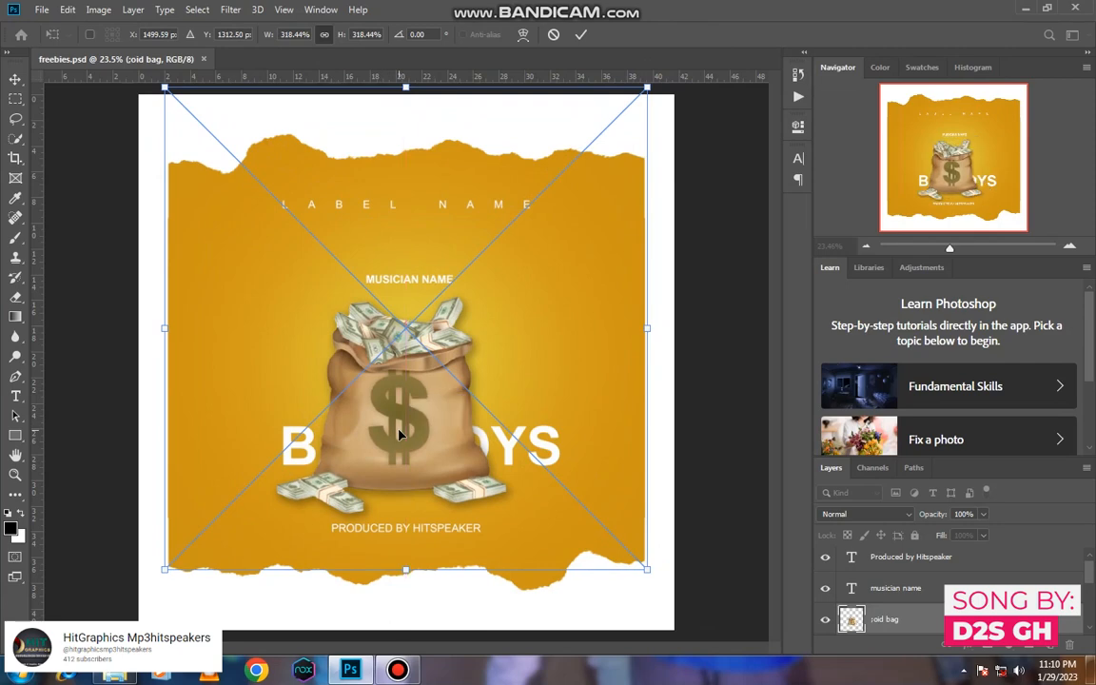
key(Return)
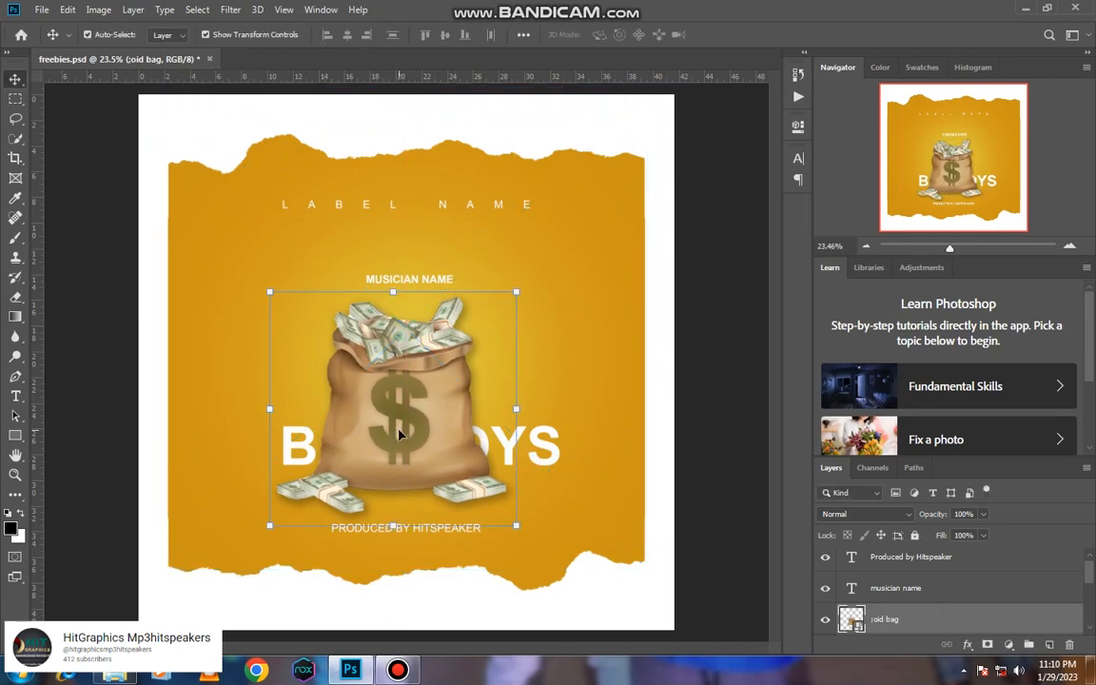
Duplicate the BAD BOYS title twice and stack the copies above the original as evenly spaced lines behind the money bag
click(546, 453)
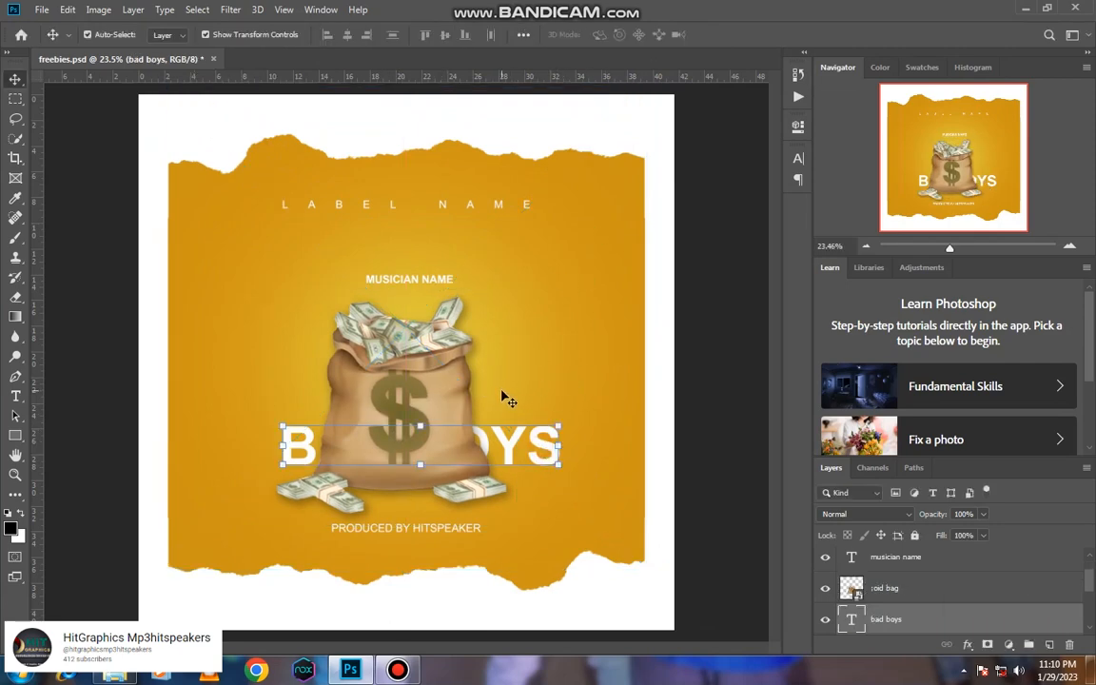
scroll(961, 607, down, 1)
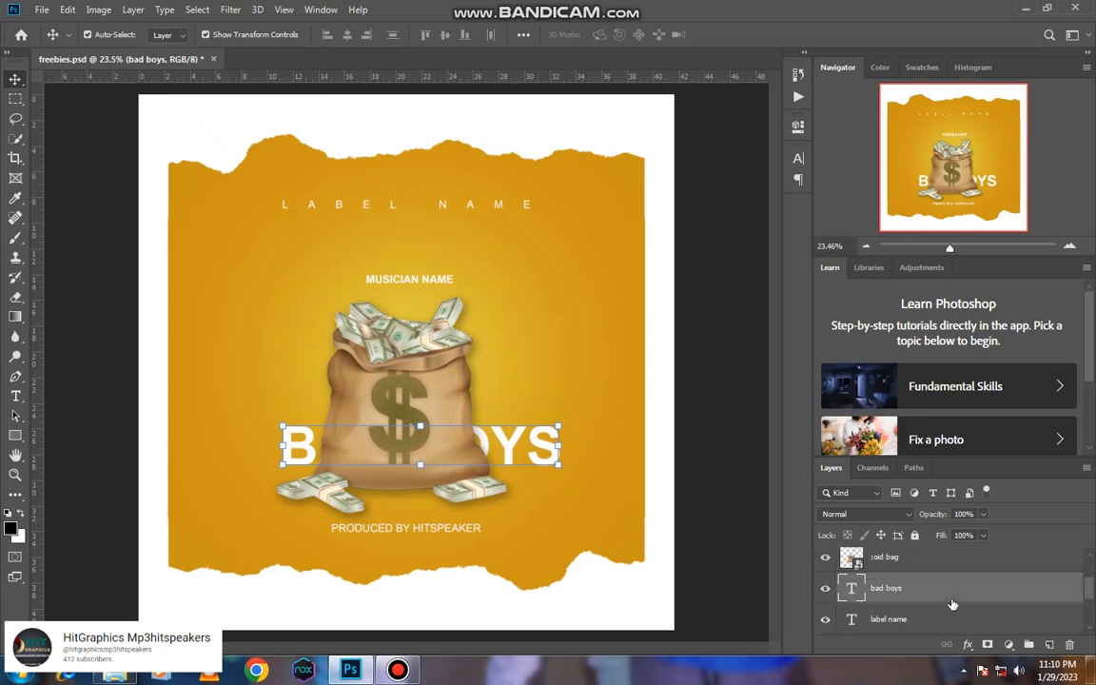
key(ctrl+j)
key(ctrl+j)
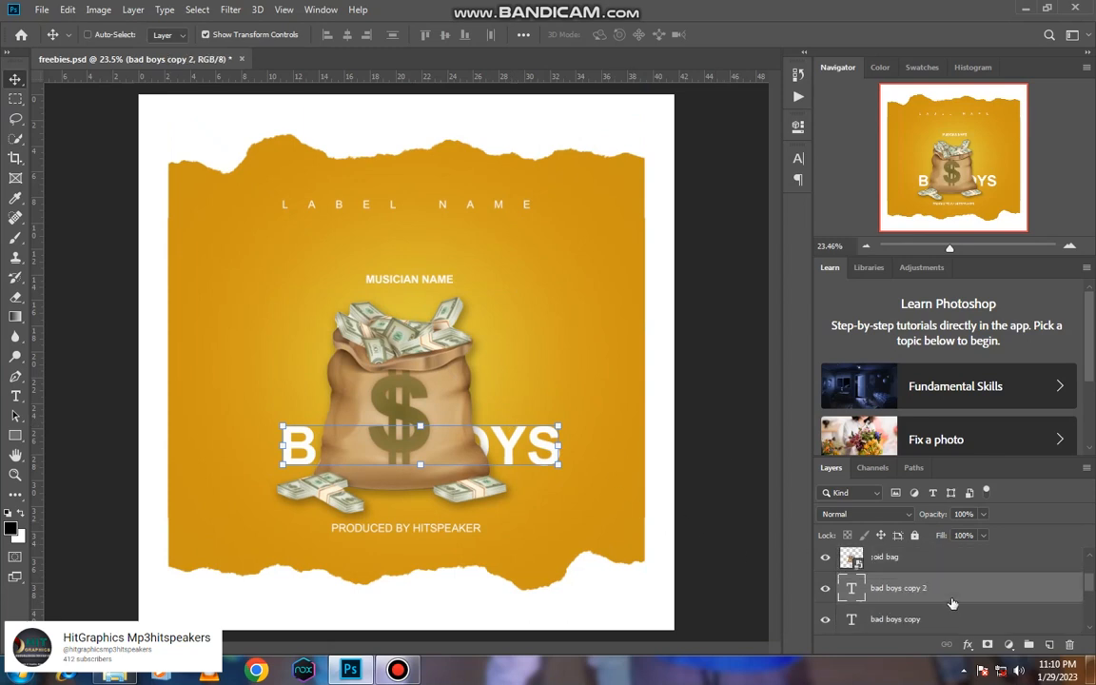
drag(623, 508, 626, 447)
ctrl+click(547, 450)
drag(548, 450, 584, 390)
ctrl+click(557, 447)
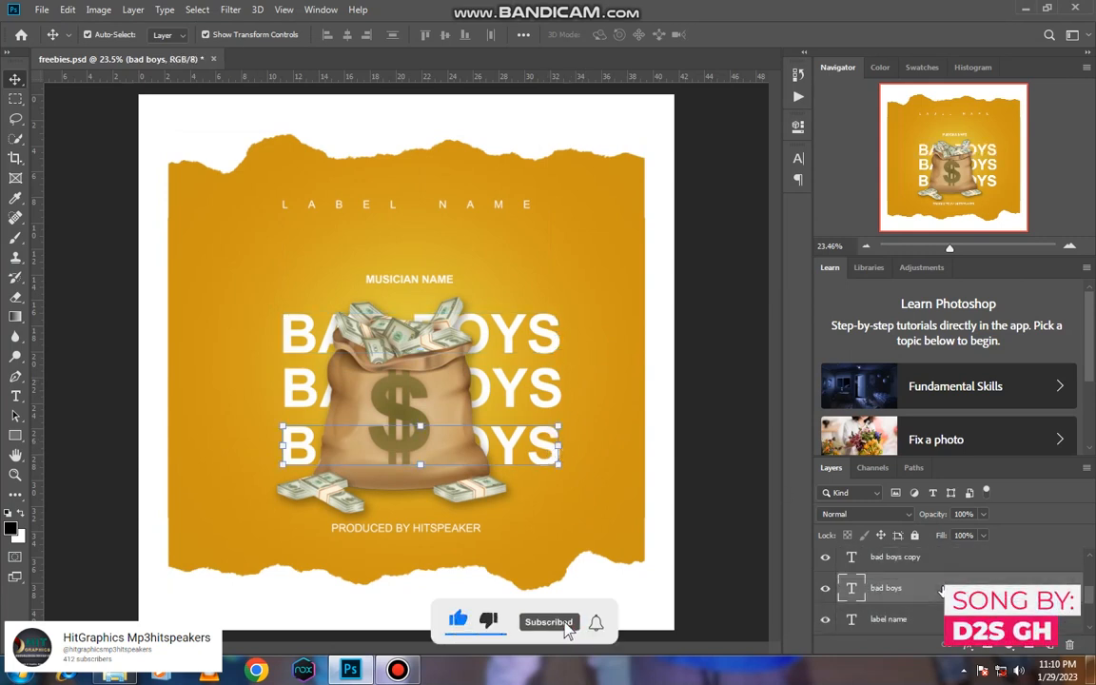
Duplicate the middle BAD BOYS line and move the copy above the stack as a fourth line over MUSICIAN NAME
click(913, 559)
key(ctrl+j)
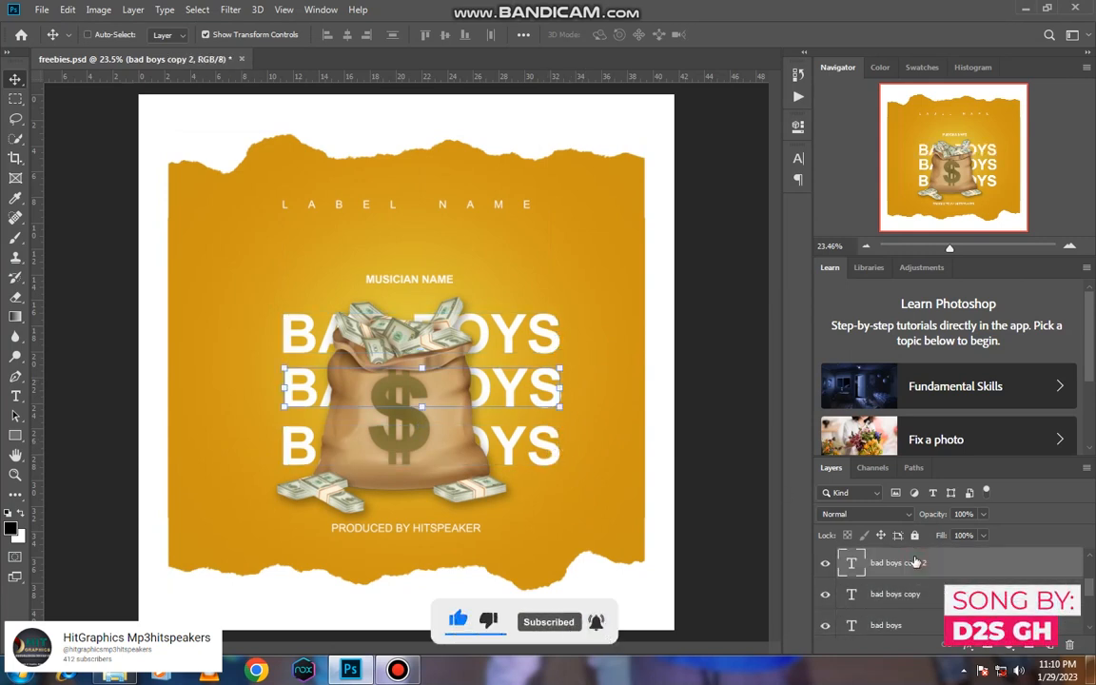
key(ctrl+j)
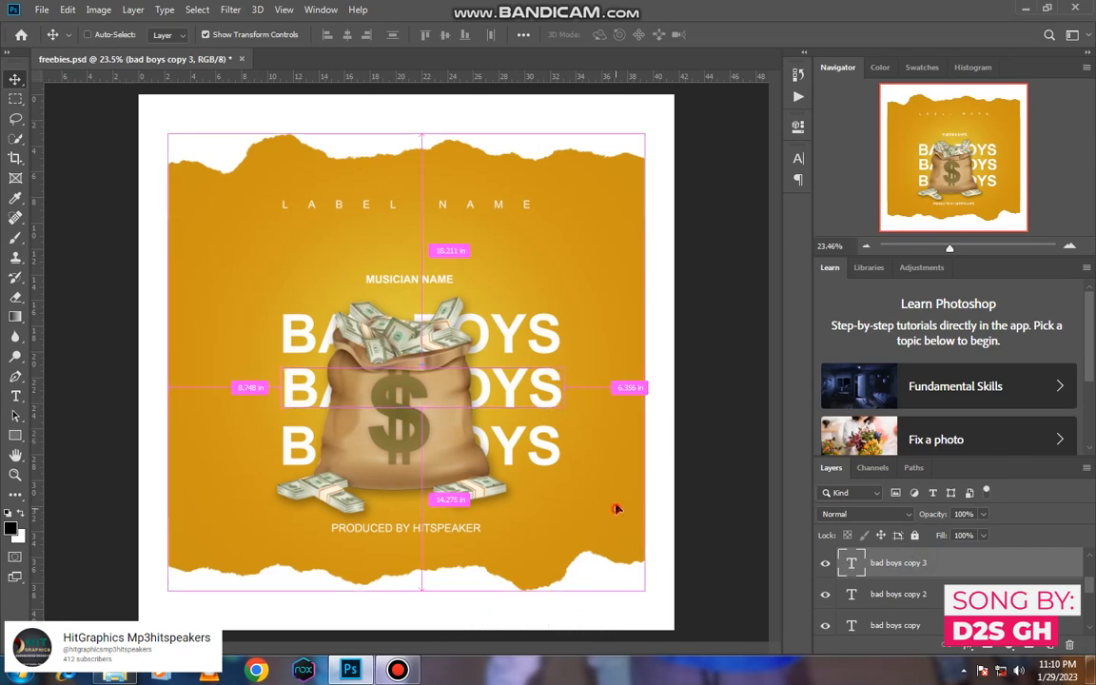
drag(616, 509, 612, 409)
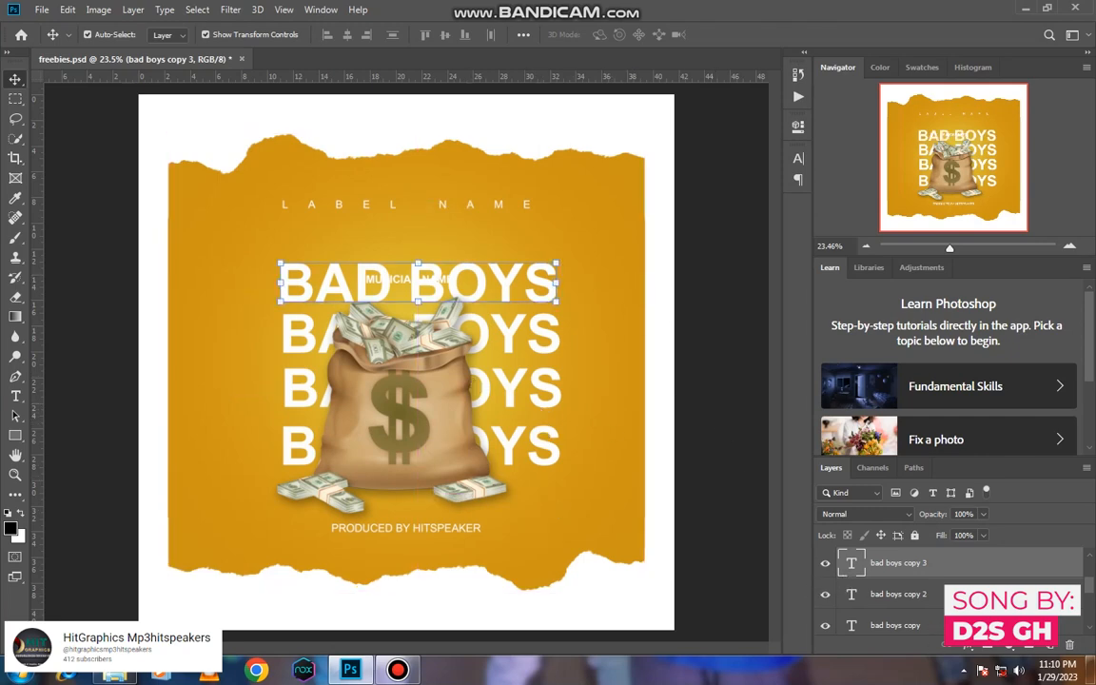
scroll(994, 614, down, 4)
scroll(994, 609, up, 1)
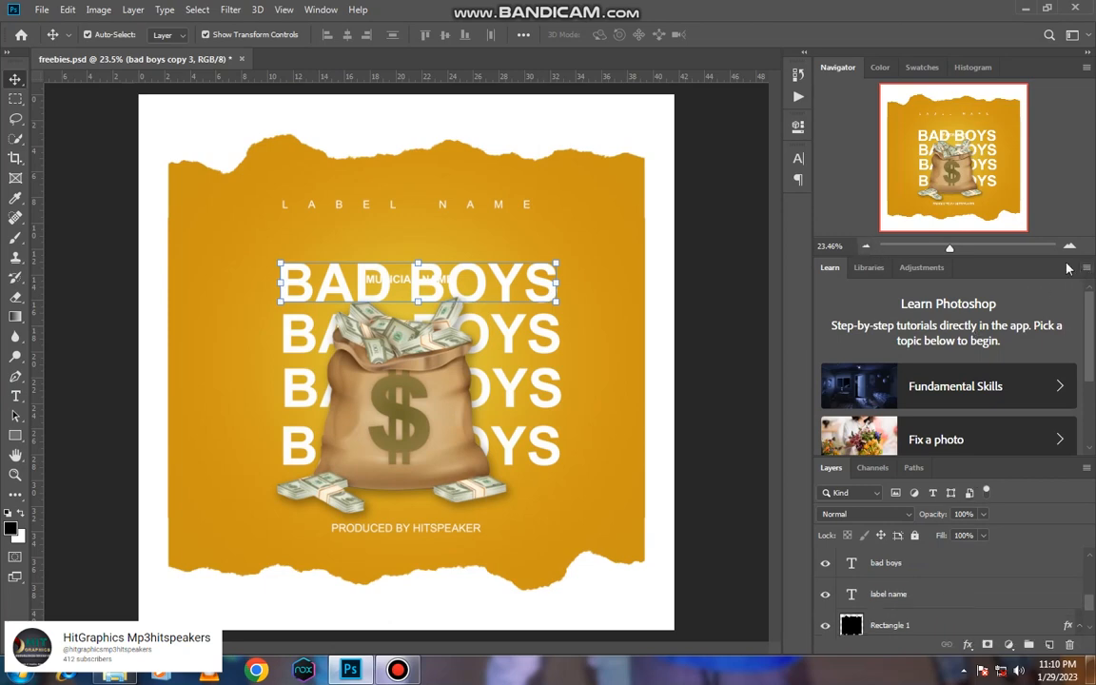
Move MUSICIAN NAME above the top BAD BOYS line and PRODUCED BY HITSPEAKER slightly lower beneath the money bag
drag(1063, 269, 798, 199)
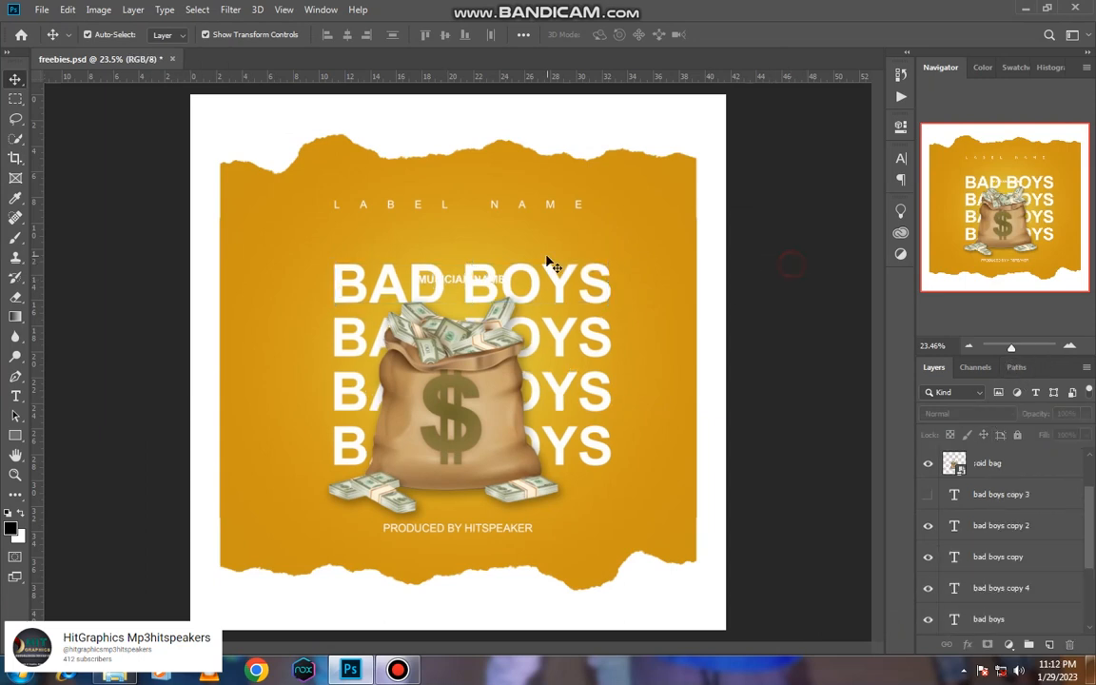
click(458, 282)
drag(770, 352, 769, 315)
click(594, 292)
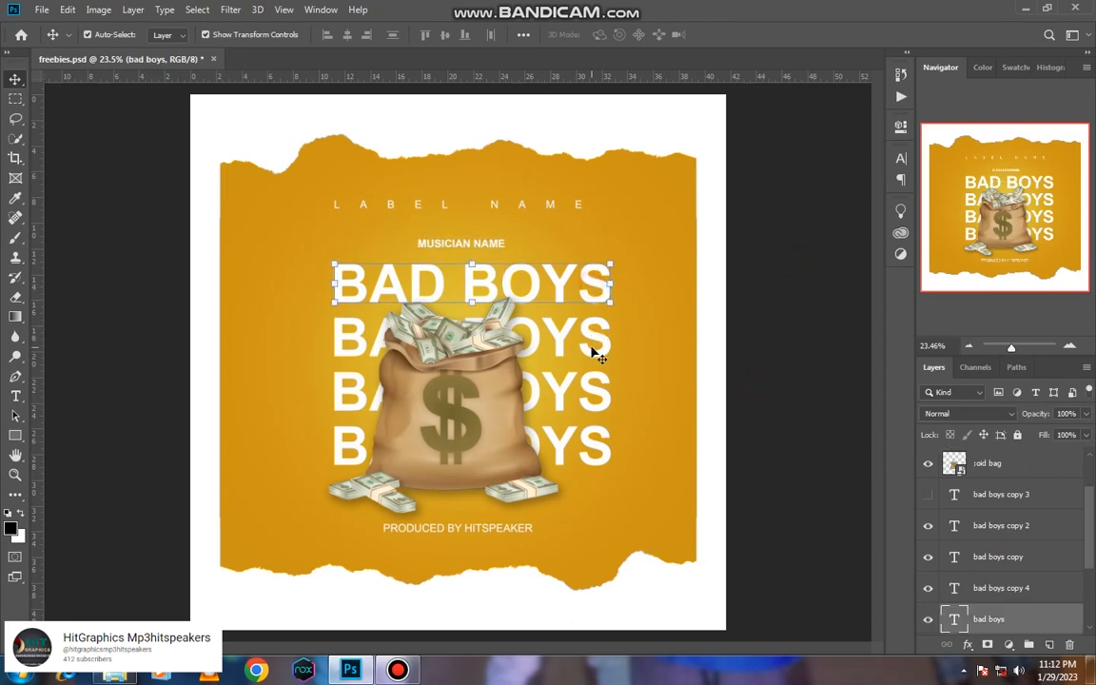
ctrl+click(457, 536)
mouse_move(714, 372)
mouse_down()
mouse_move(714, 402)
mouse_move(721, 392)
mouse_up()
Add a Drop Shadow with 29% opacity to the top BAD BOYS line
click(587, 297)
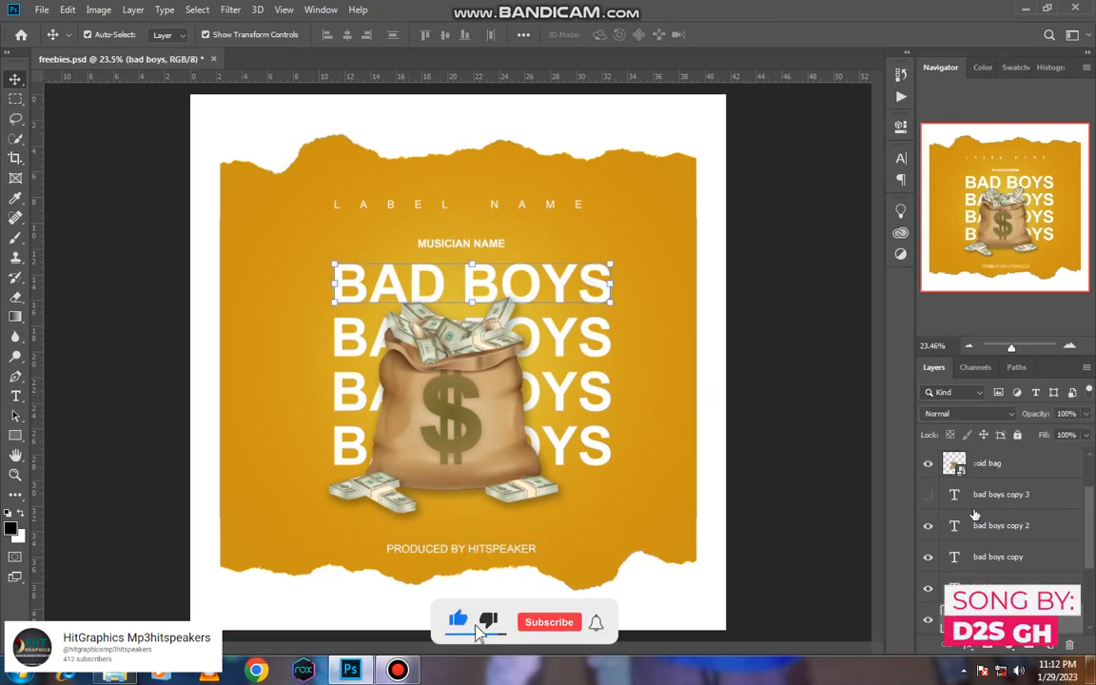
right_click(998, 619)
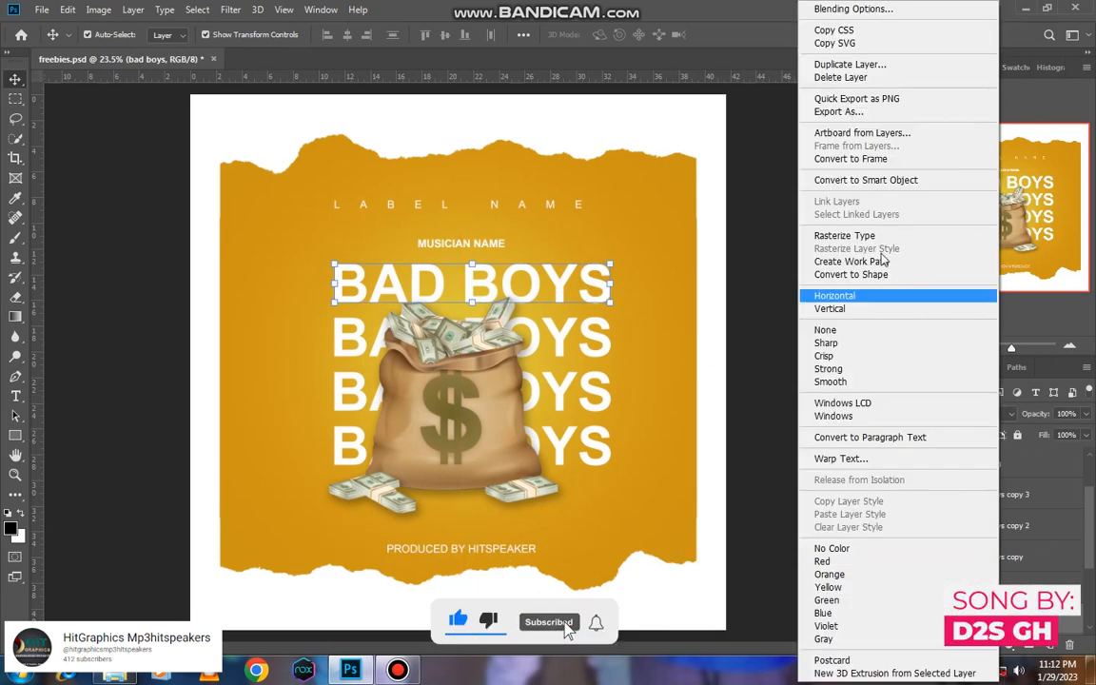
click(842, 10)
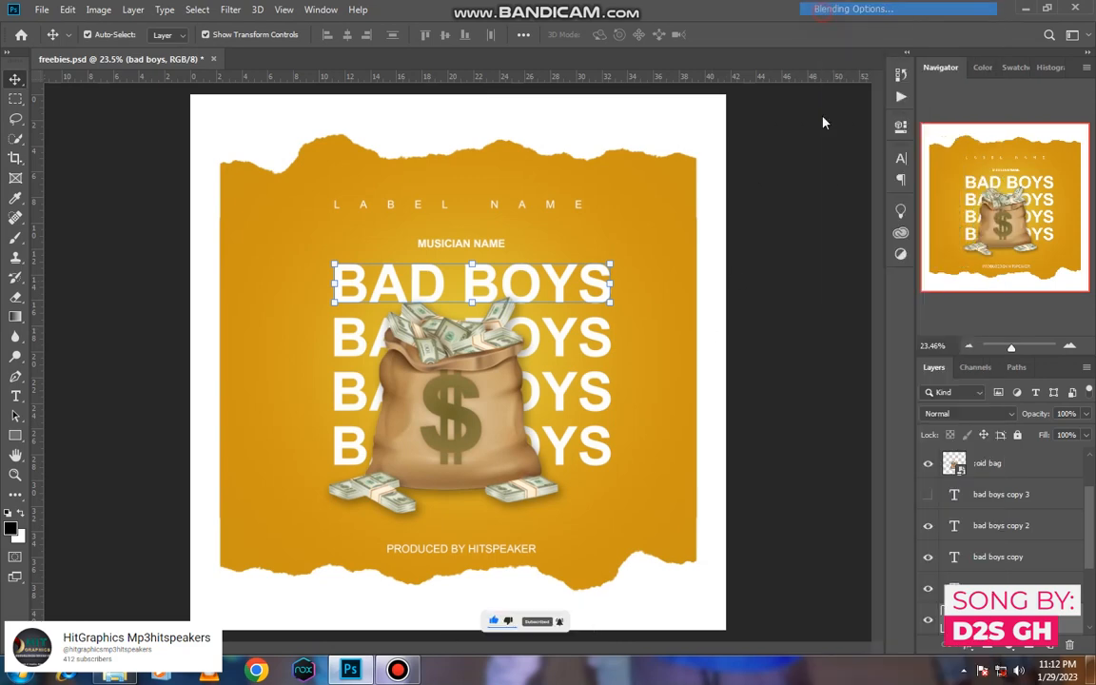
drag(350, 174, 720, 167)
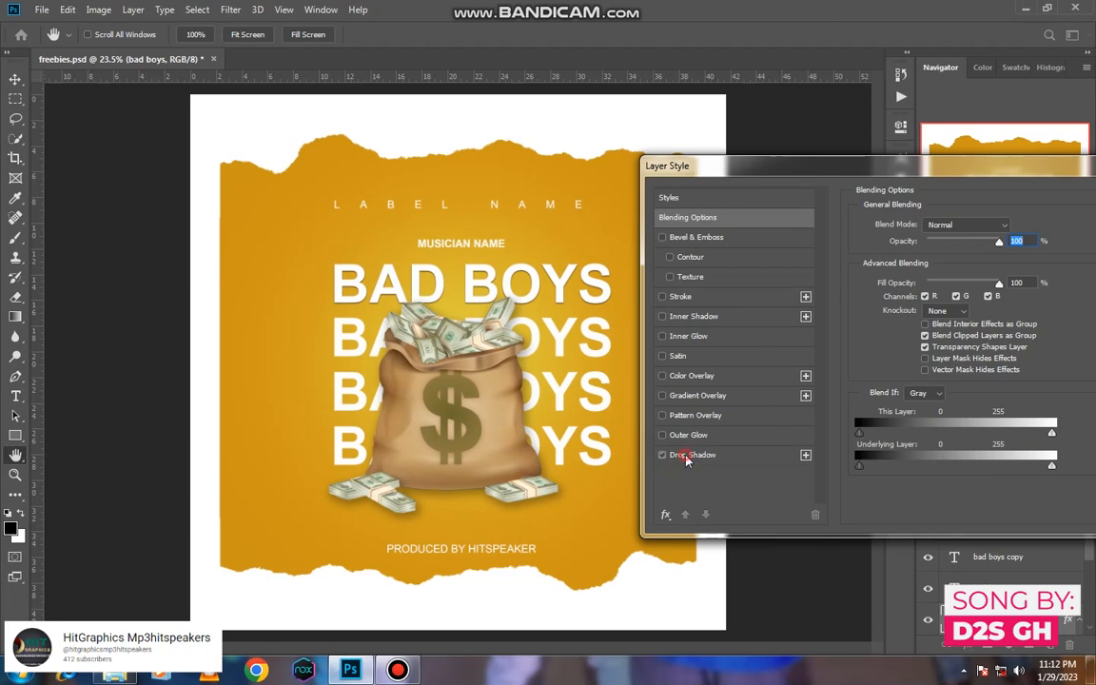
click(687, 456)
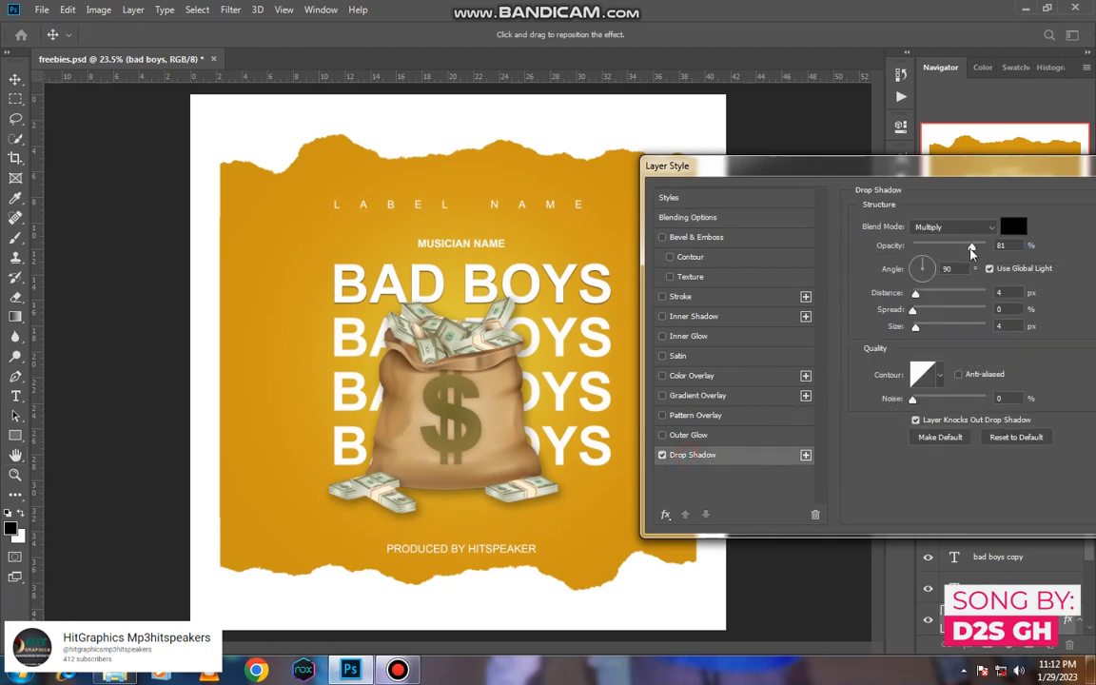
drag(971, 250, 945, 249)
drag(966, 174, 776, 127)
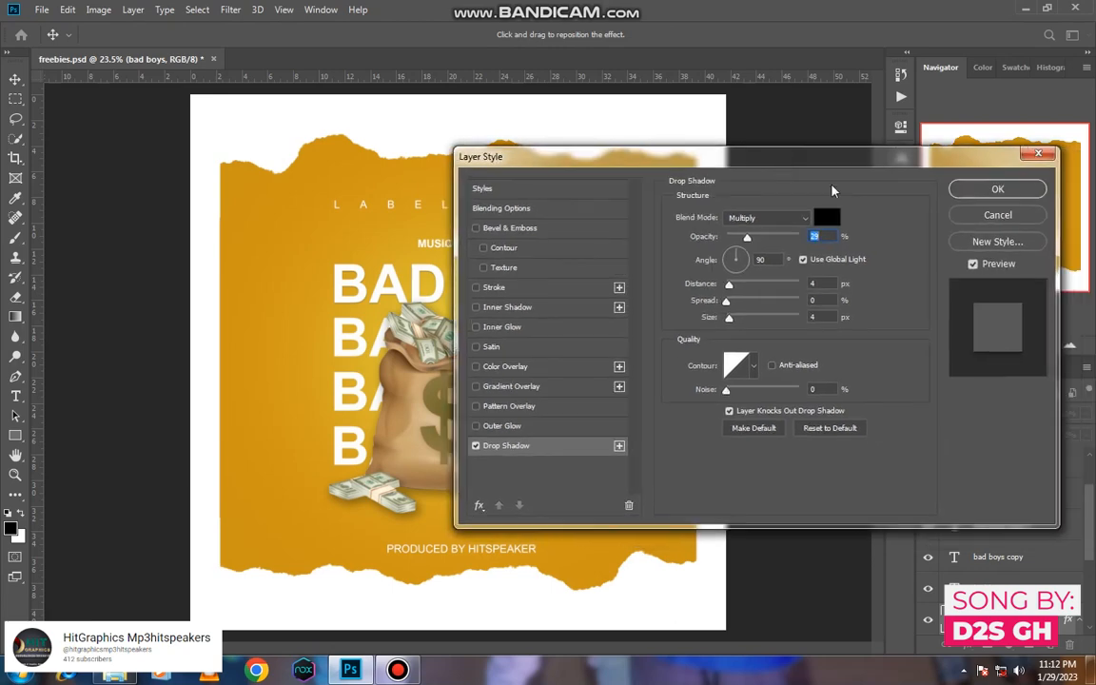
click(990, 187)
Turn the second BAD BOYS line into a thin dark outline without fill using the preset stroke style
click(614, 353)
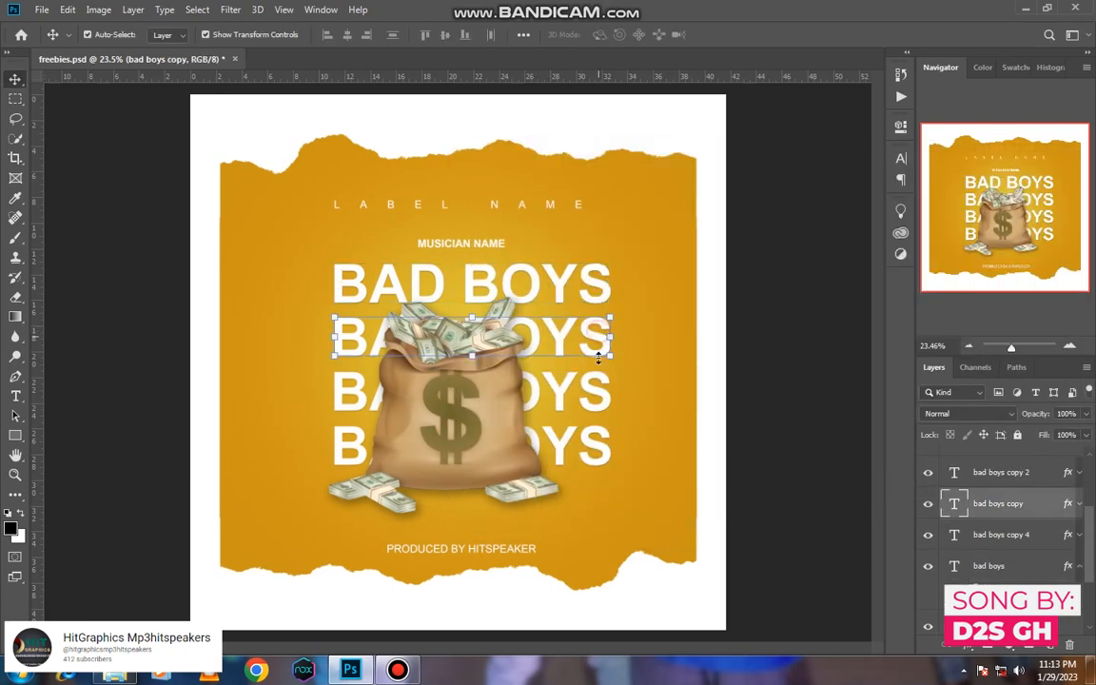
double_click(1067, 503)
drag(547, 160, 639, 141)
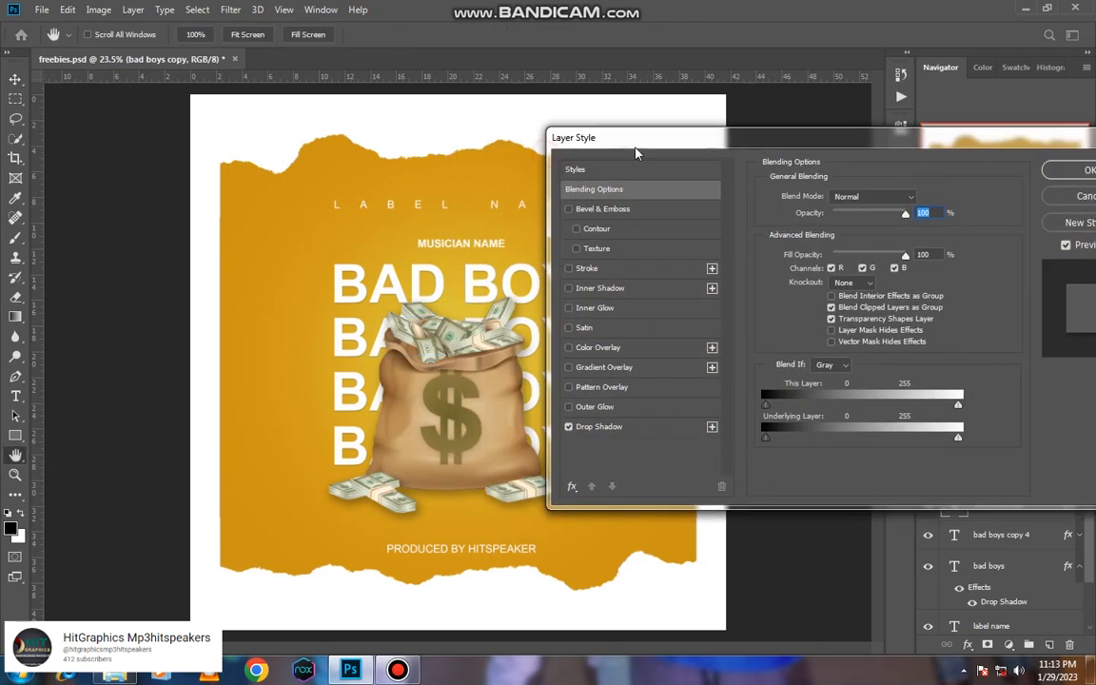
click(620, 173)
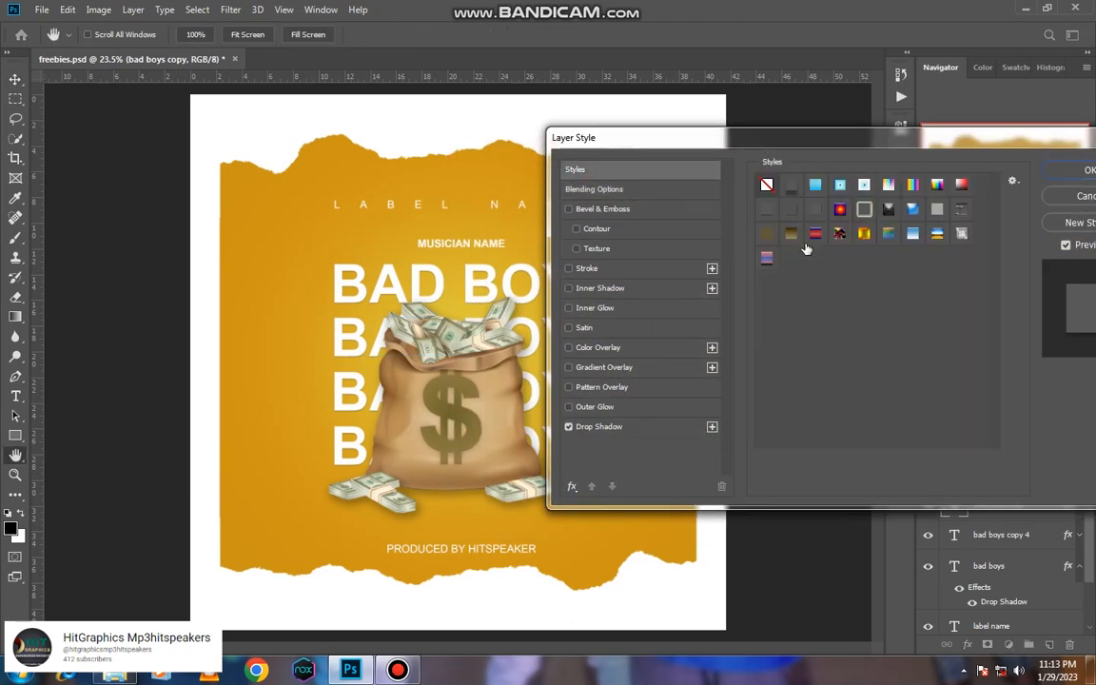
click(790, 210)
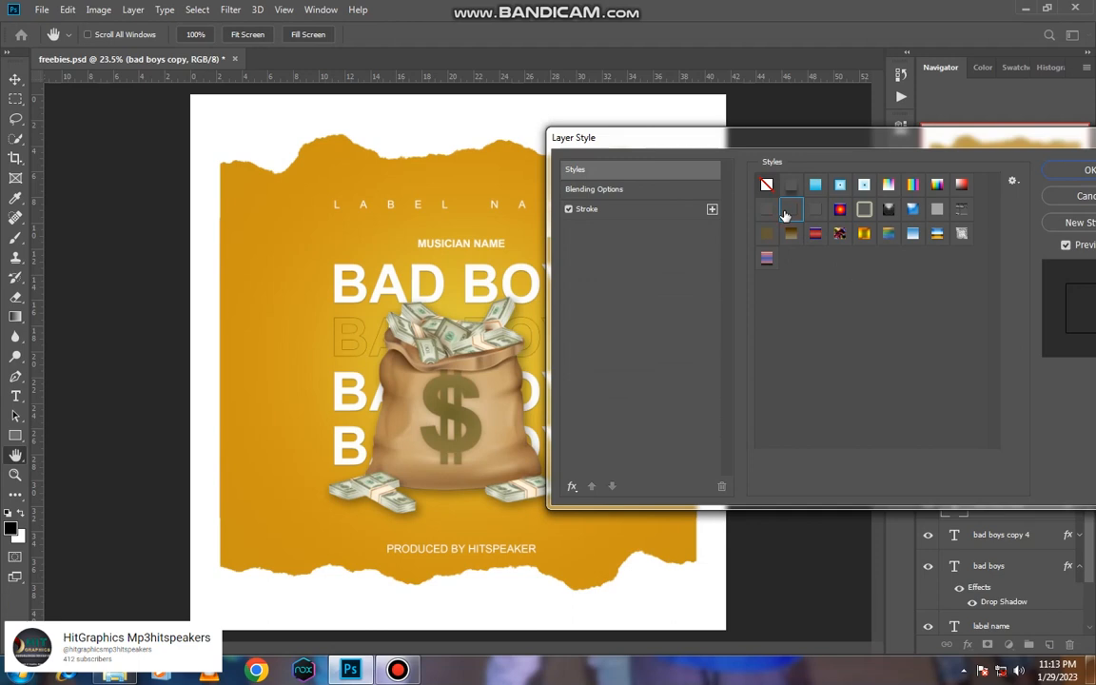
click(767, 210)
click(790, 211)
click(815, 211)
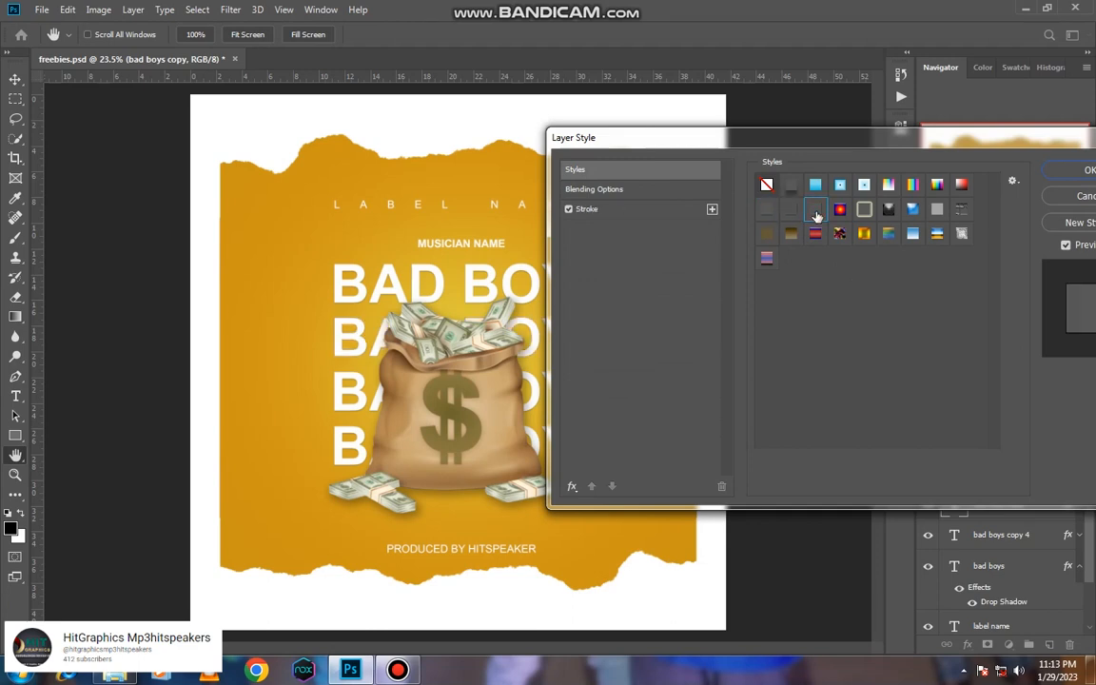
click(792, 211)
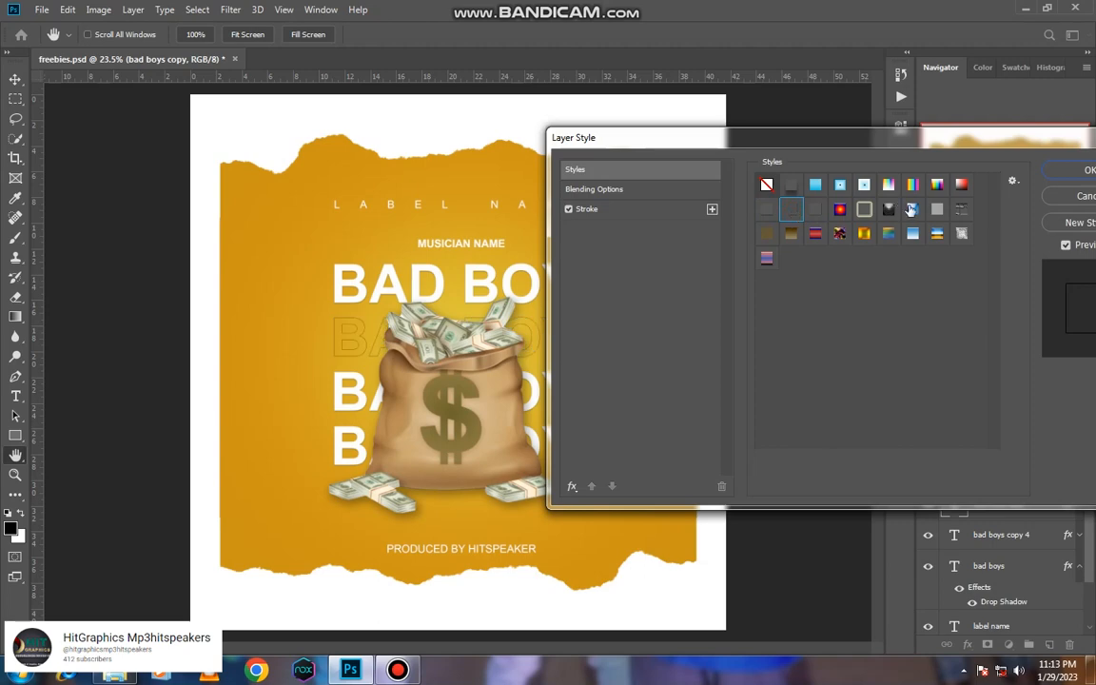
click(1054, 170)
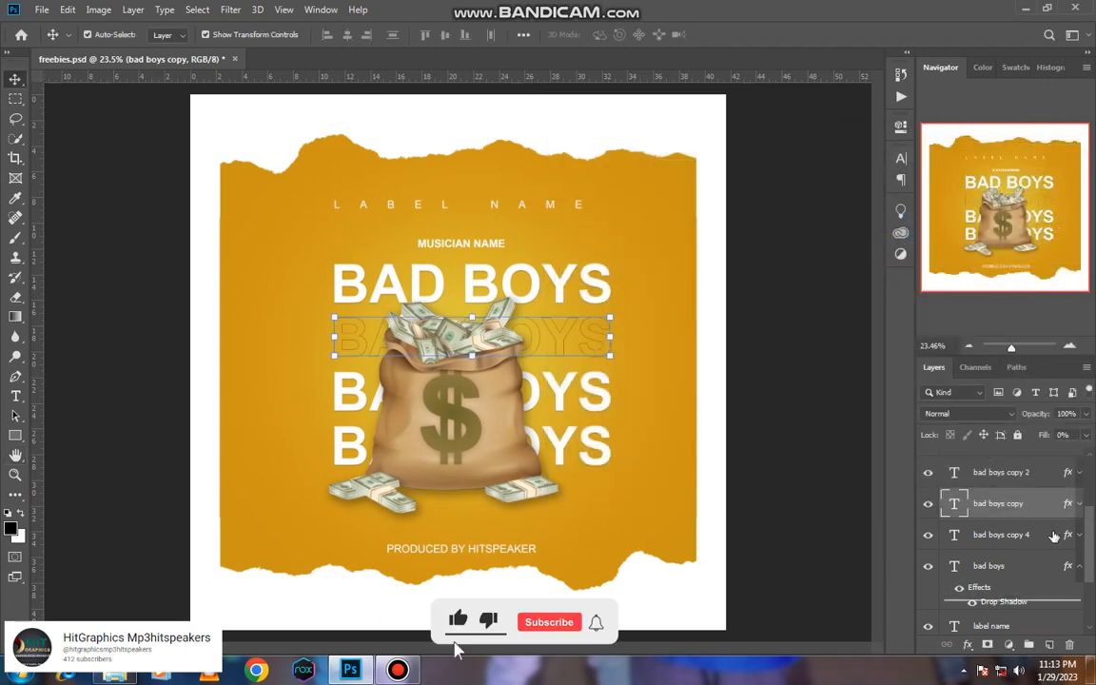
Try to transfer only the layer effects to the third BAD BOYS line, and clear that line's layer style
click(1014, 565)
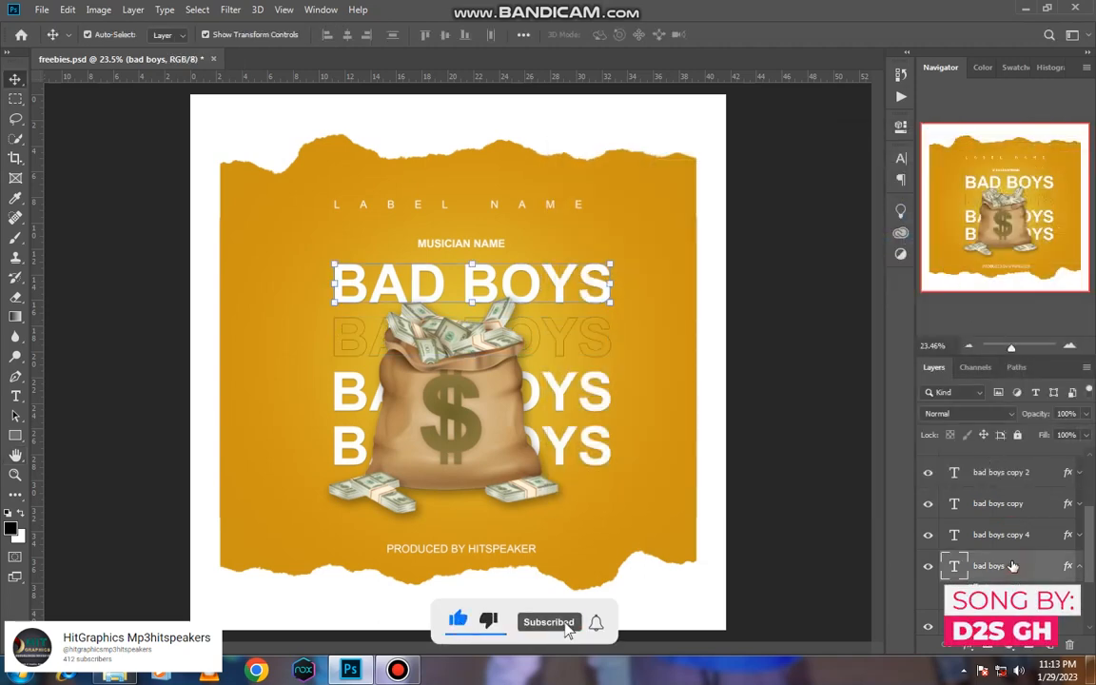
click(1025, 533)
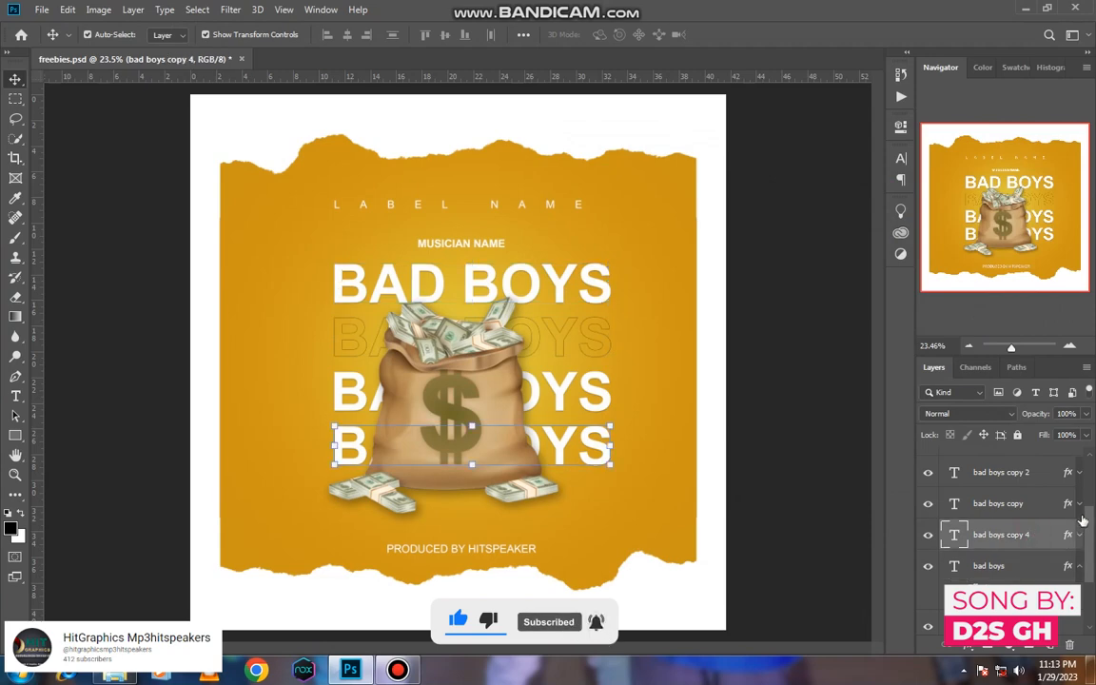
drag(1068, 503, 1068, 475)
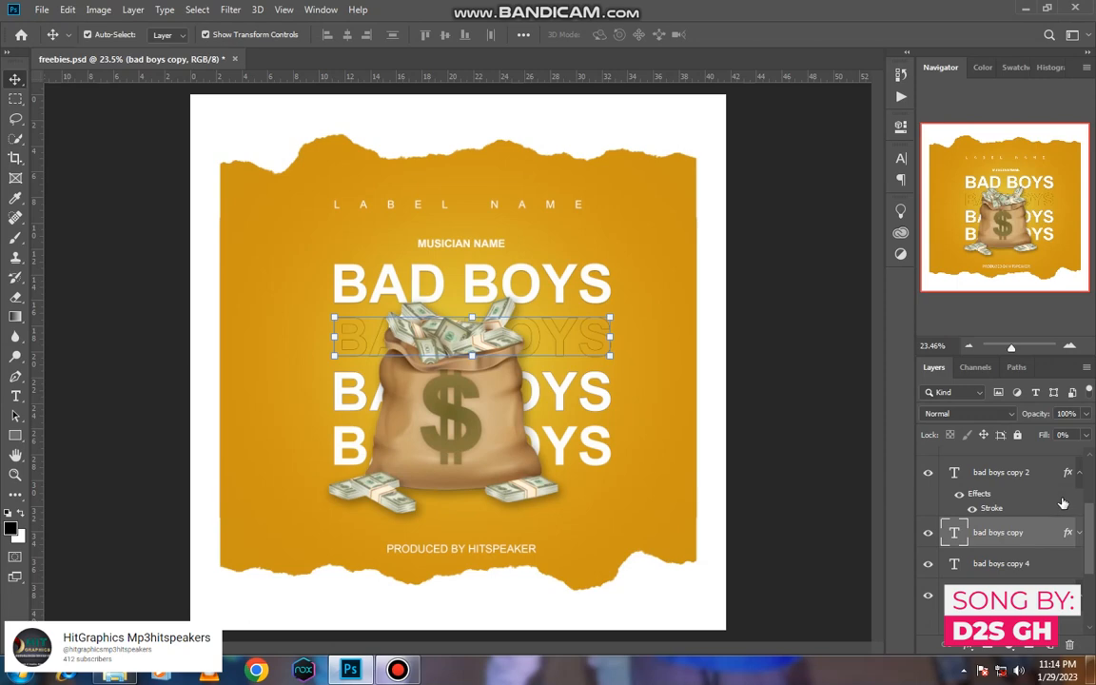
right_click(1066, 474)
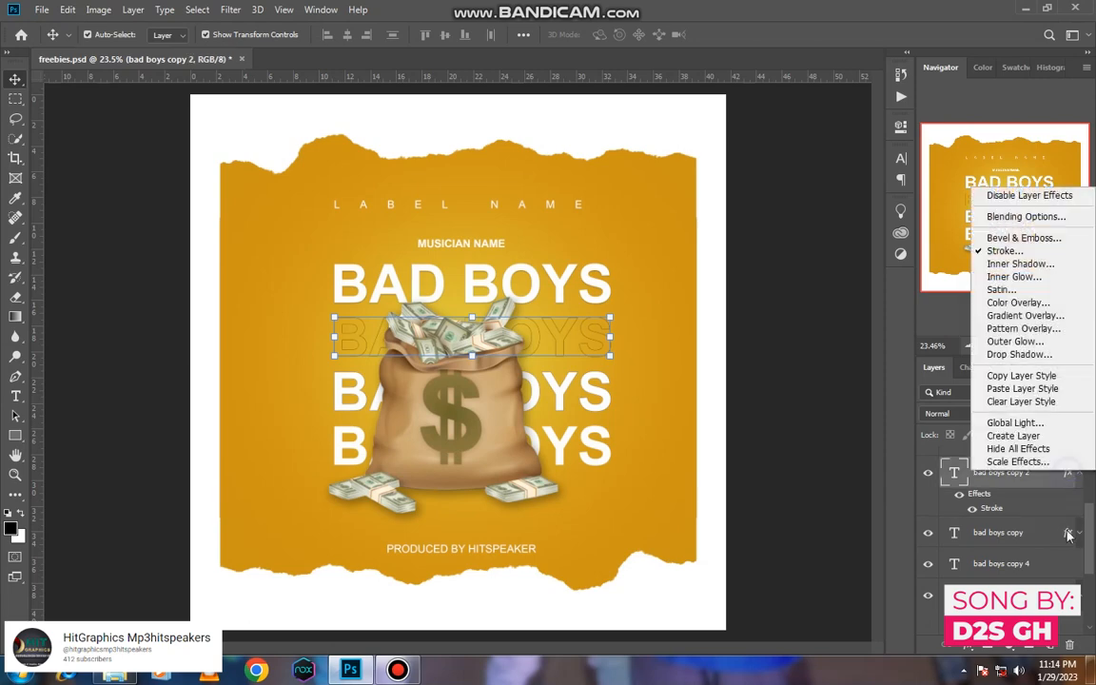
click(1022, 401)
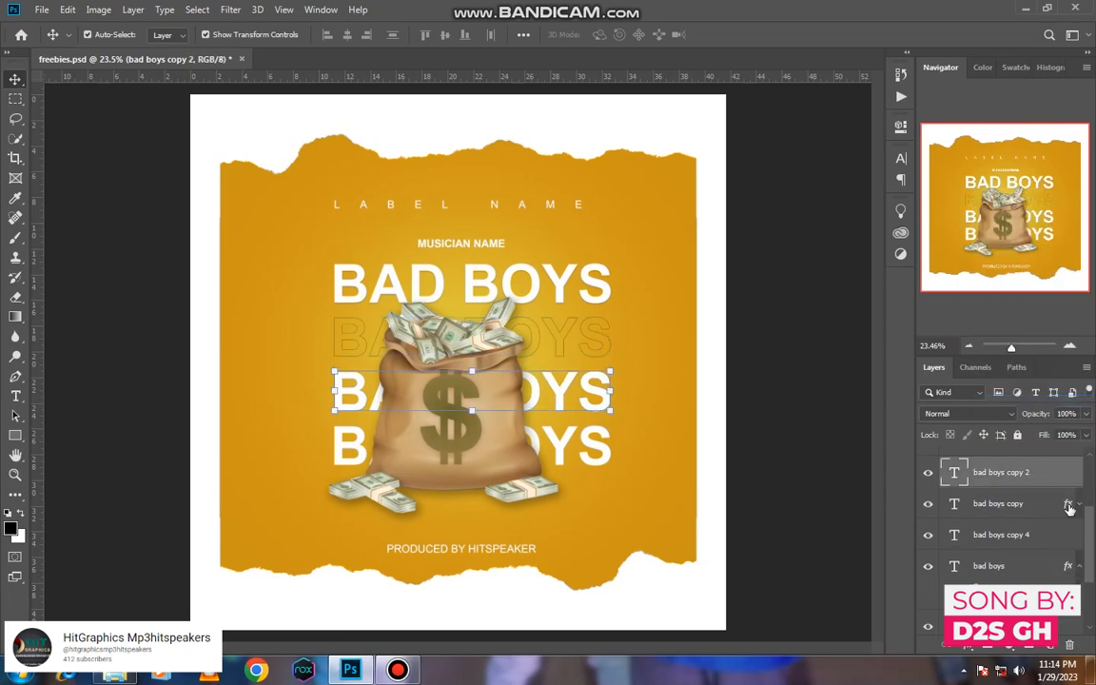
Copy the outlined second BAD BOYS line's layer style and paste it onto the third and fourth lines
click(1067, 504)
right_click(1068, 508)
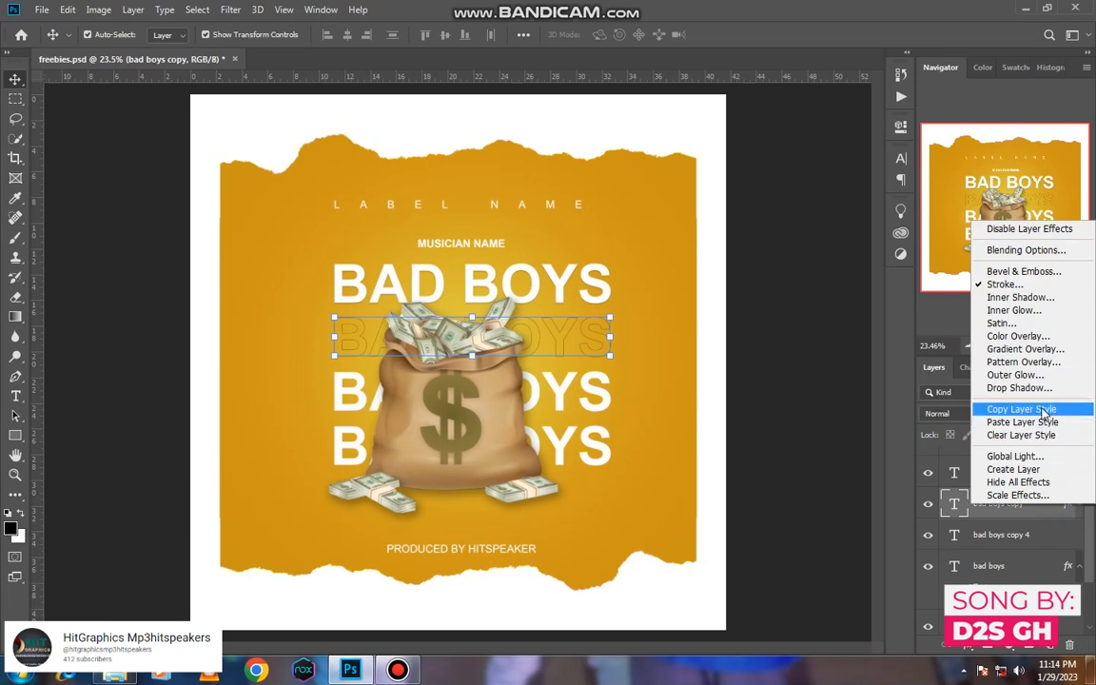
click(940, 373)
right_click(1056, 476)
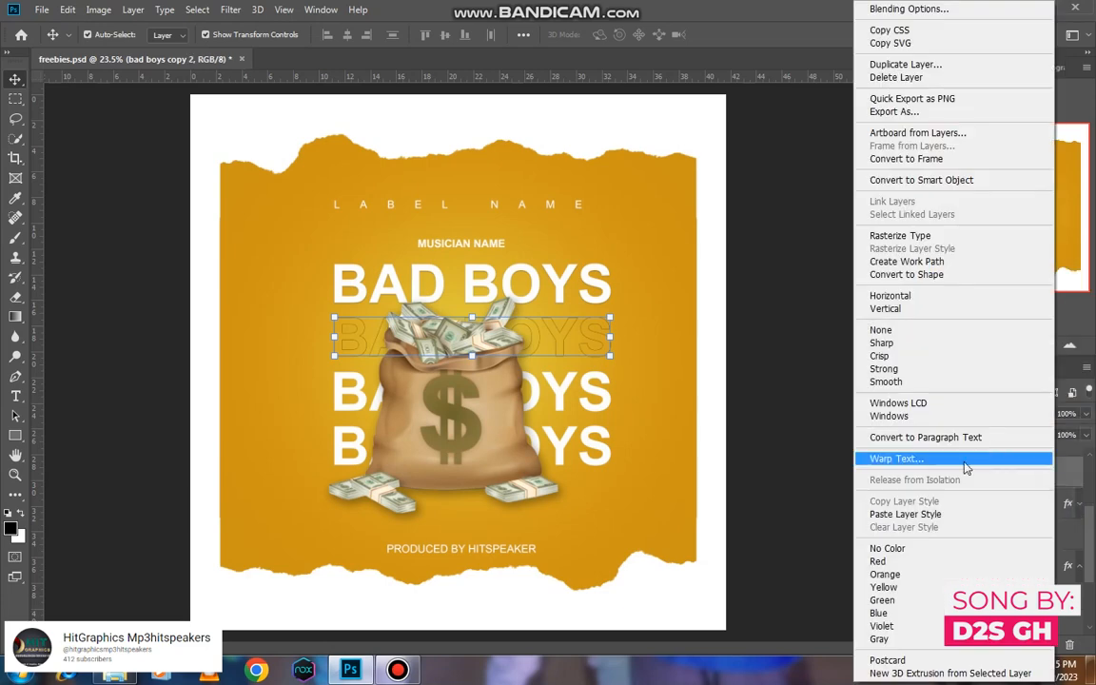
click(939, 514)
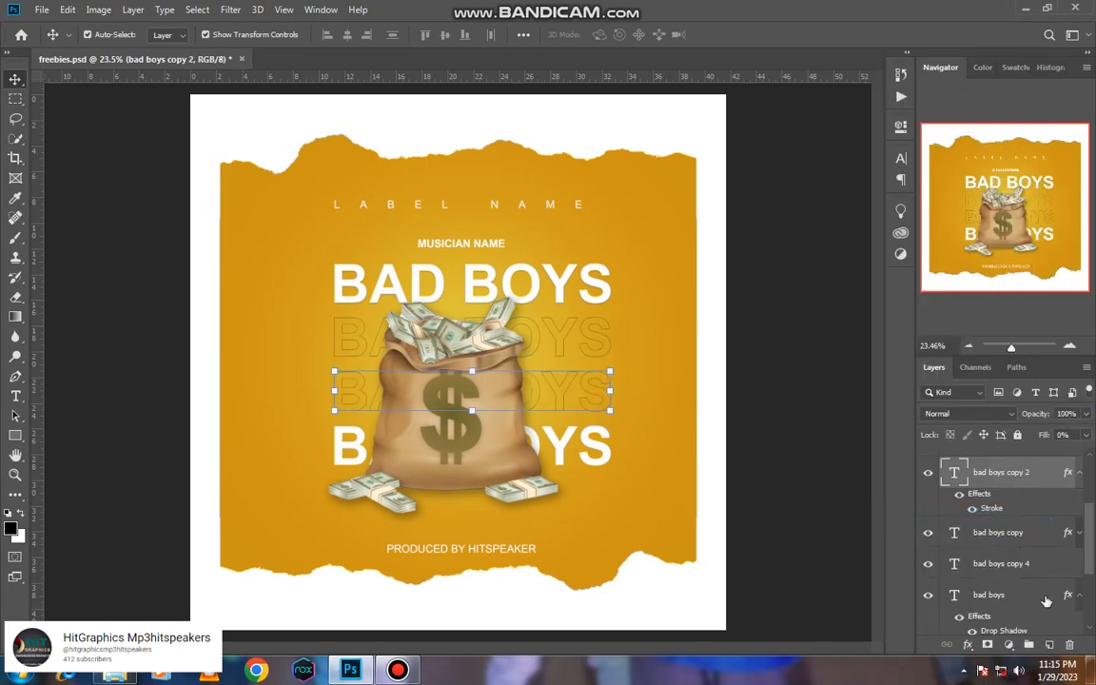
right_click(1039, 567)
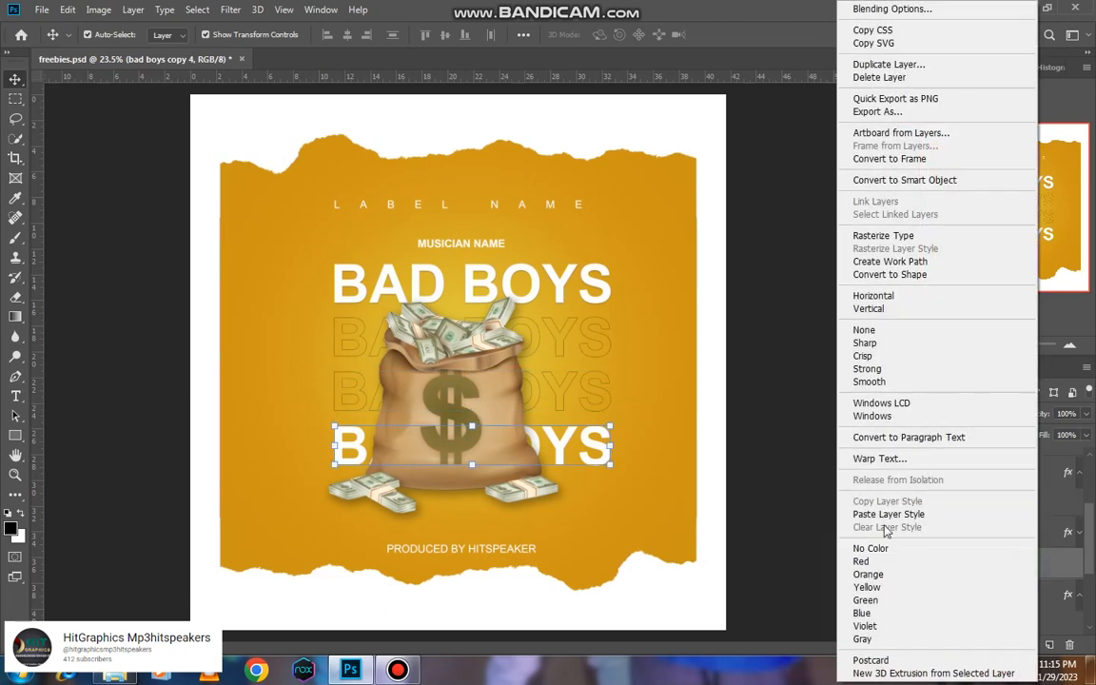
click(798, 466)
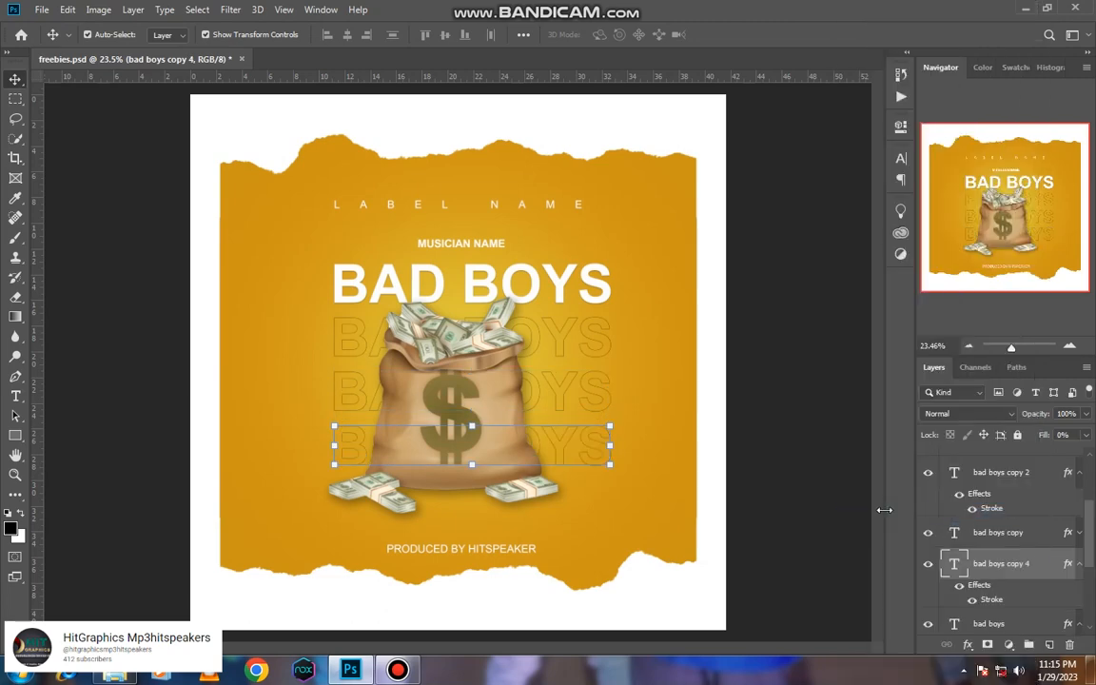
Save the freebies document and leave all layers deselected
click(767, 276)
click(558, 286)
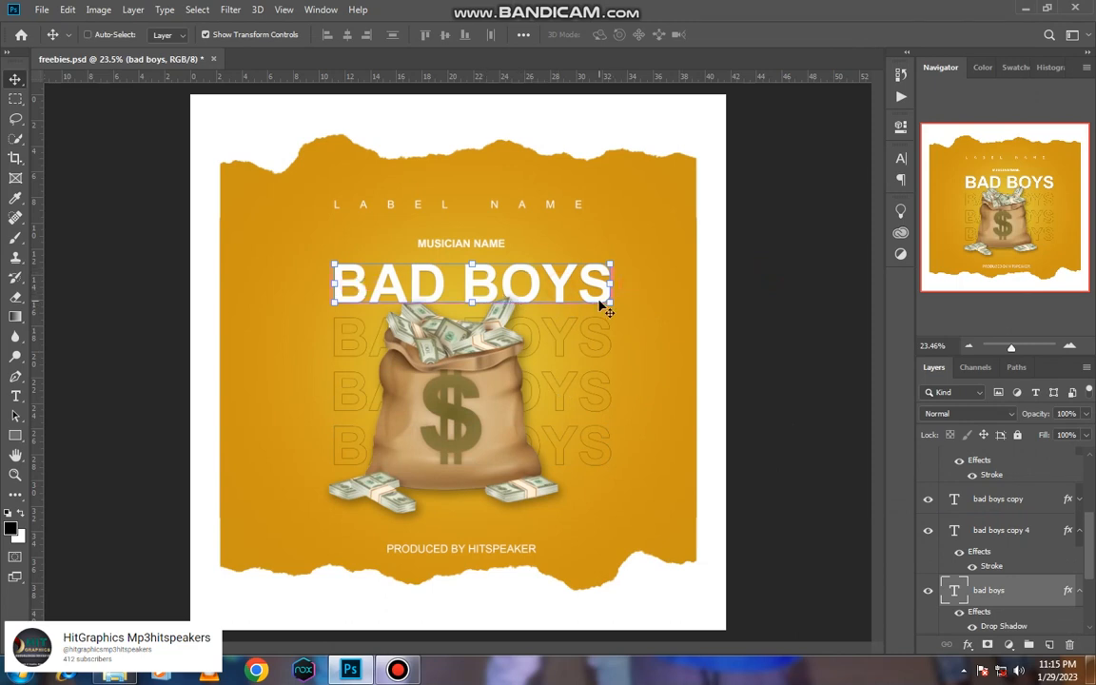
key(ctrl+s)
click(493, 241)
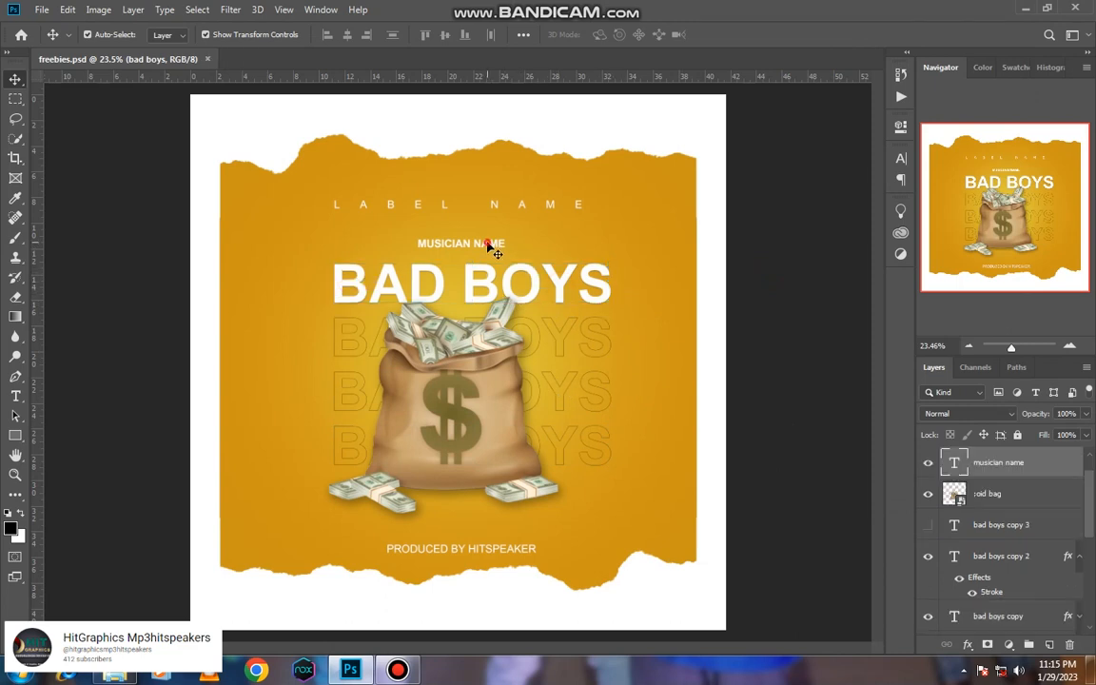
click(778, 224)
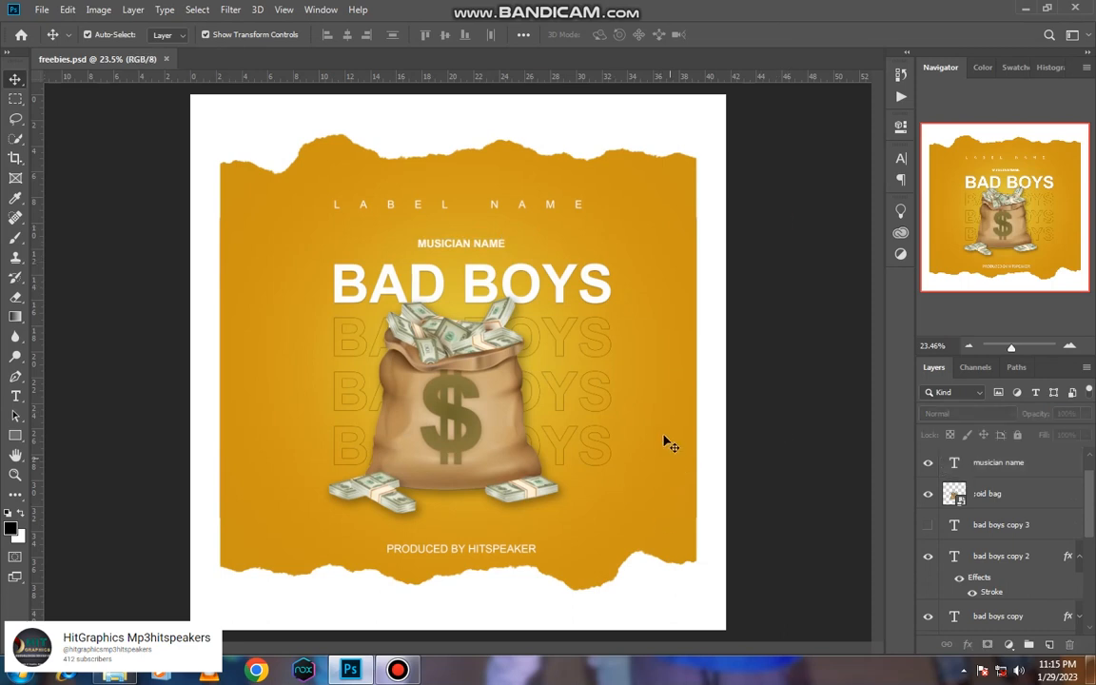
Draw a diagonally striped custom shape of about 128 x 158 px above the Rectangle 1 layer, near the orange paper's lower right corner
key(ctrl)
click(656, 359)
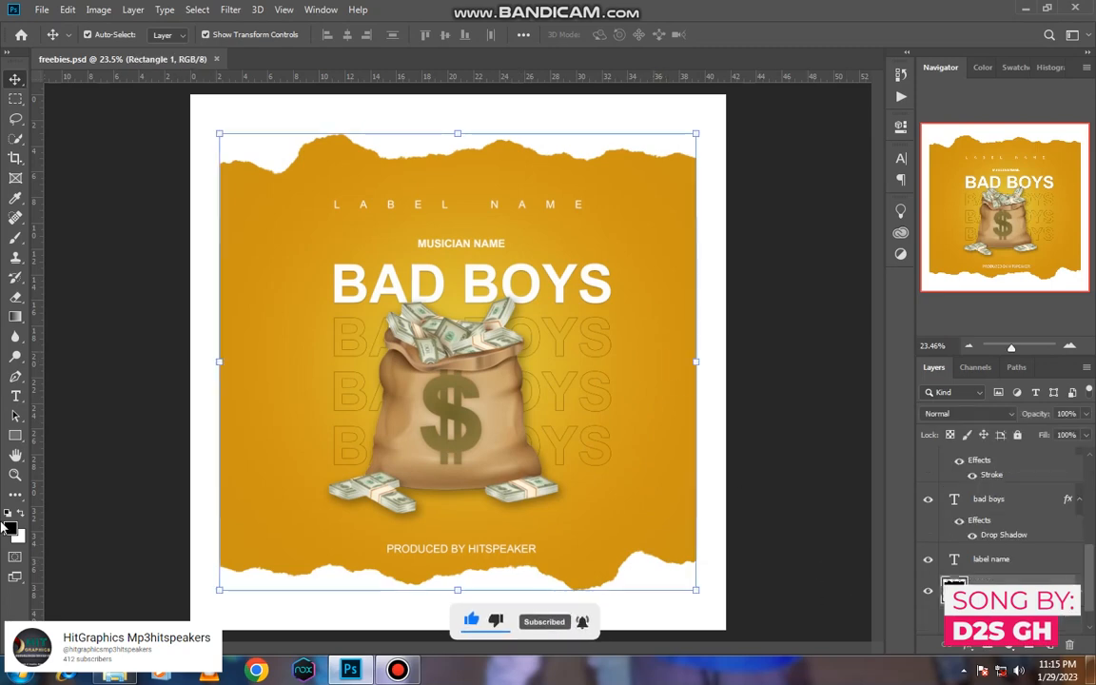
right_click(15, 434)
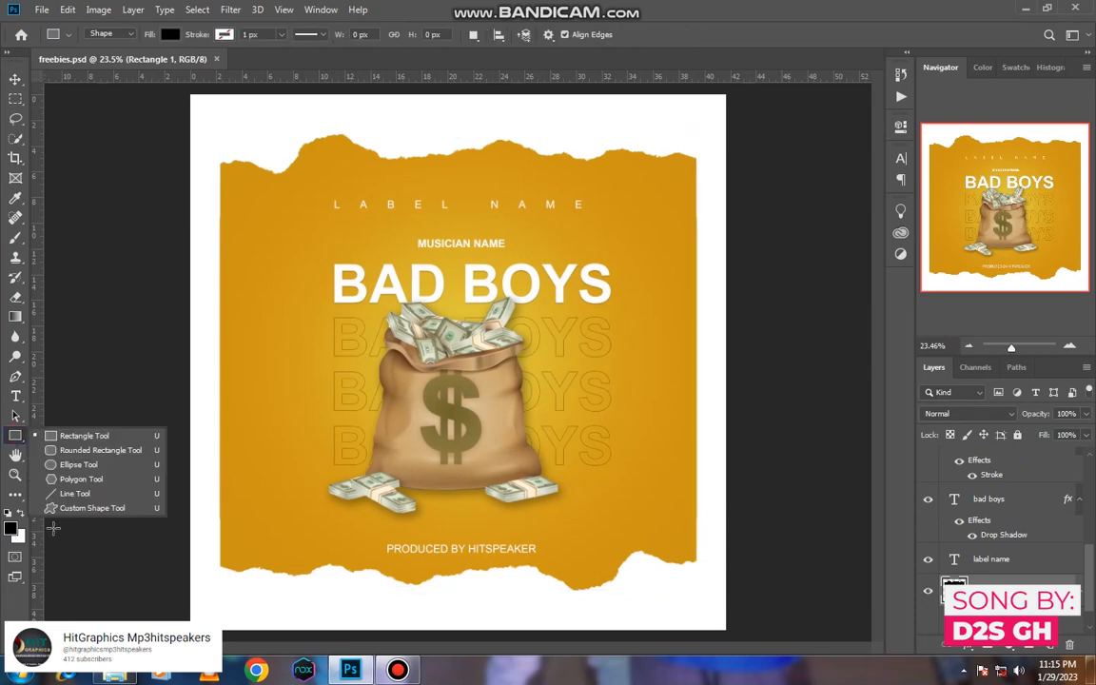
click(71, 505)
click(613, 34)
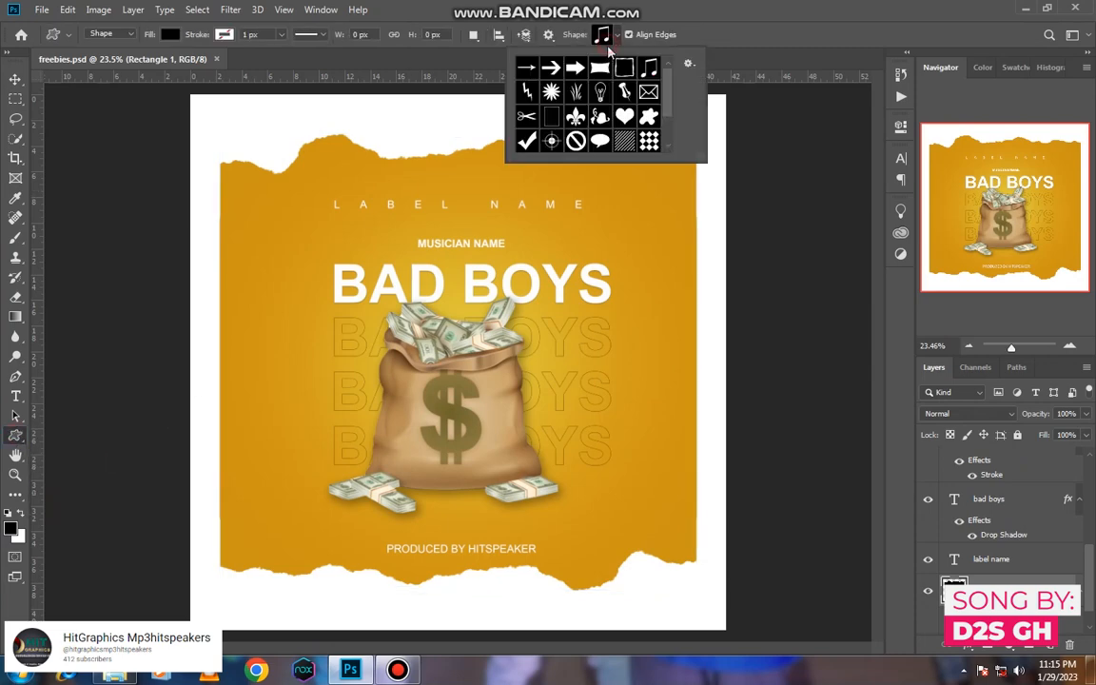
click(623, 141)
drag(649, 511, 674, 547)
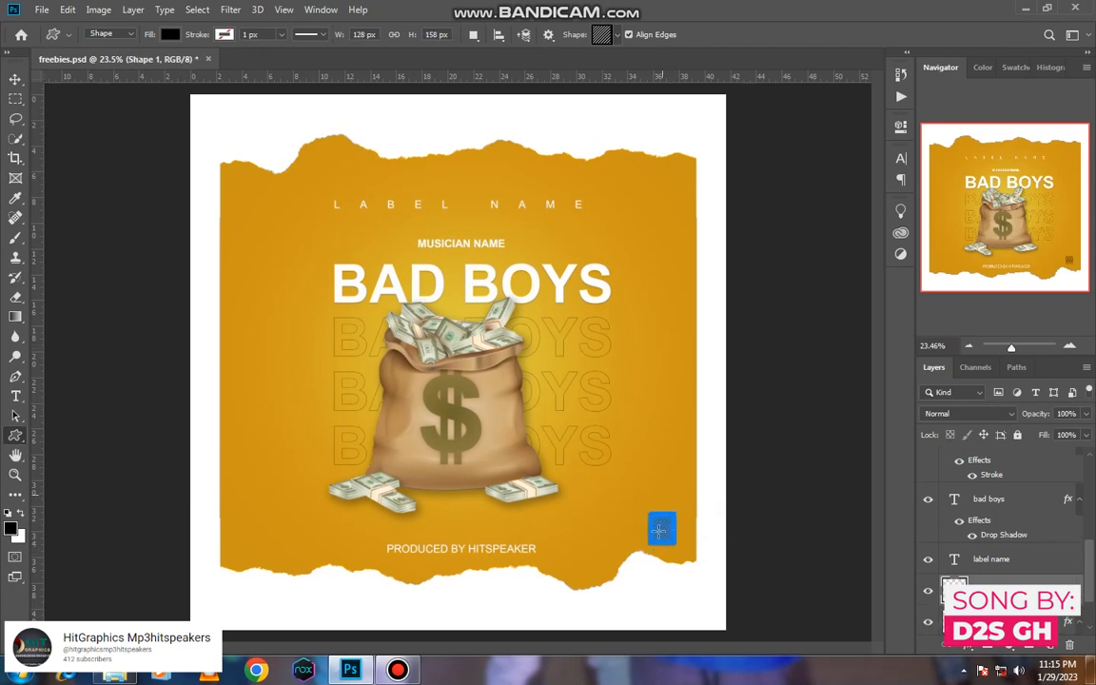
Load all custom shape sets into the Custom Shape picker and enlarge the picker to show more shapes
right_click(24, 447)
click(72, 515)
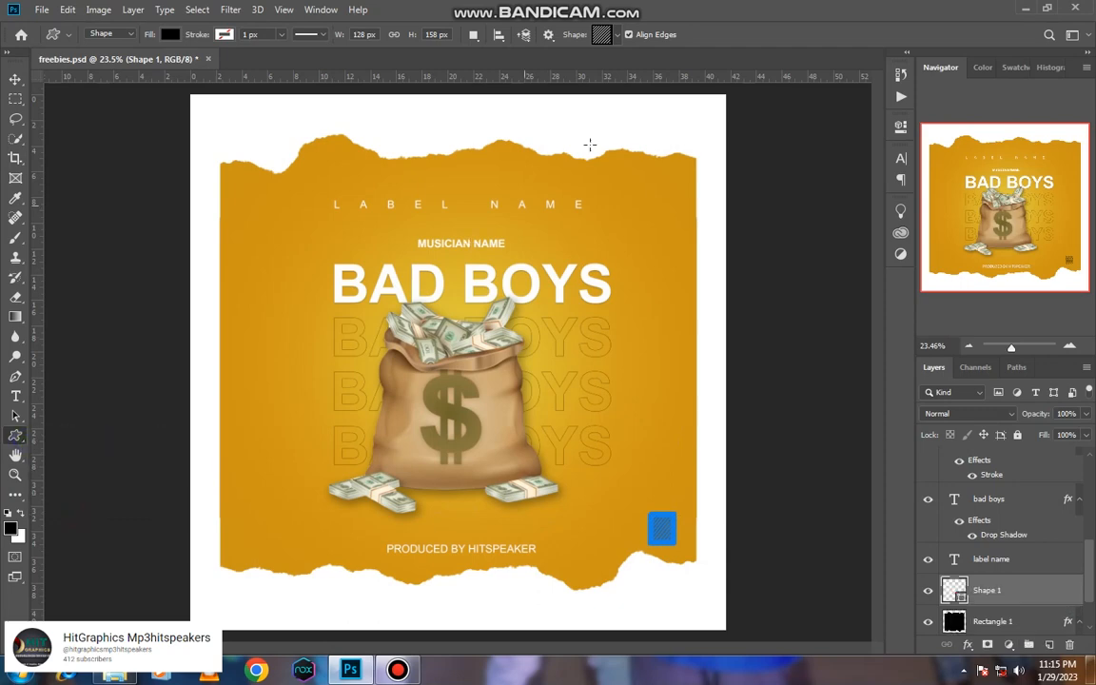
click(606, 36)
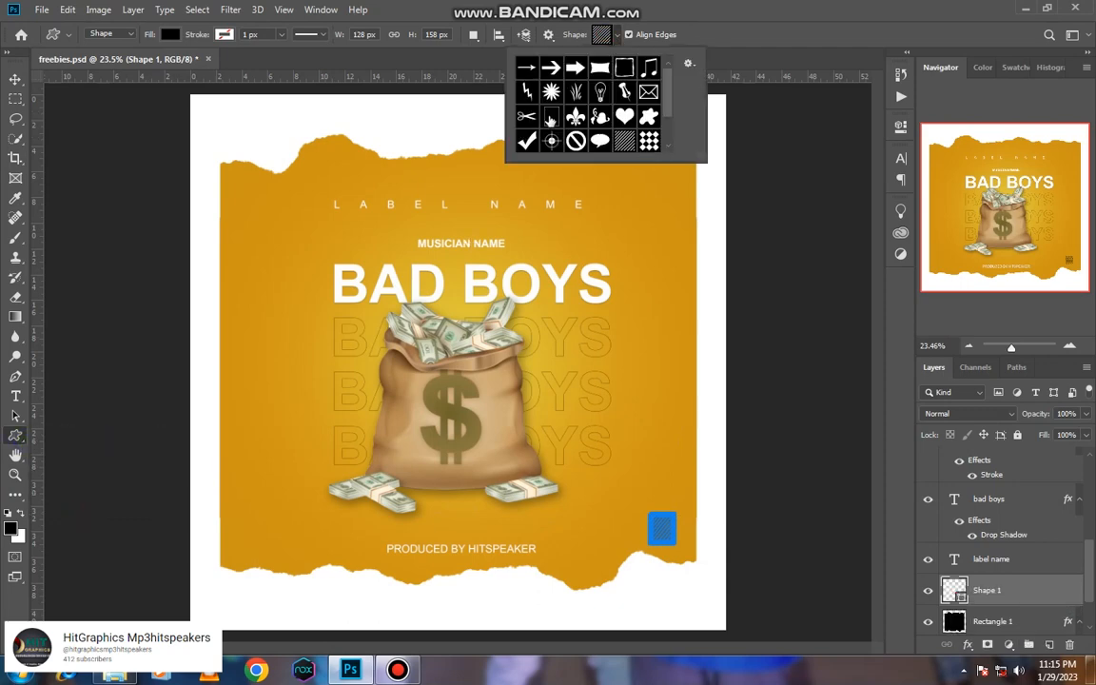
scroll(551, 116, down, 3)
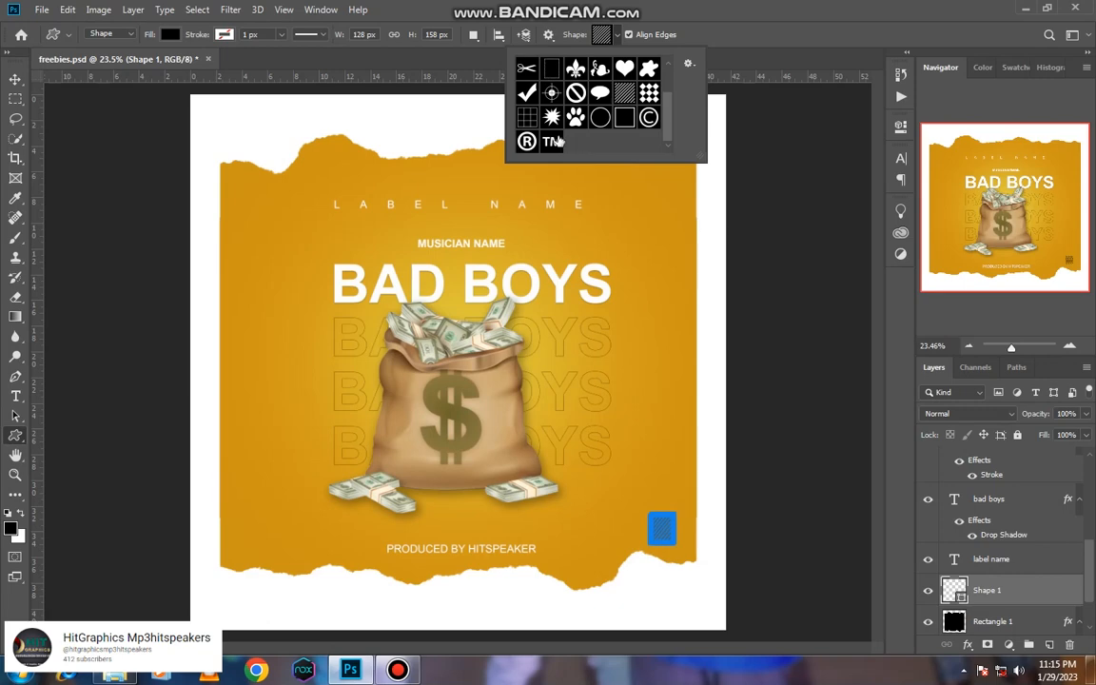
scroll(627, 121, up, 2)
scroll(626, 121, up, 1)
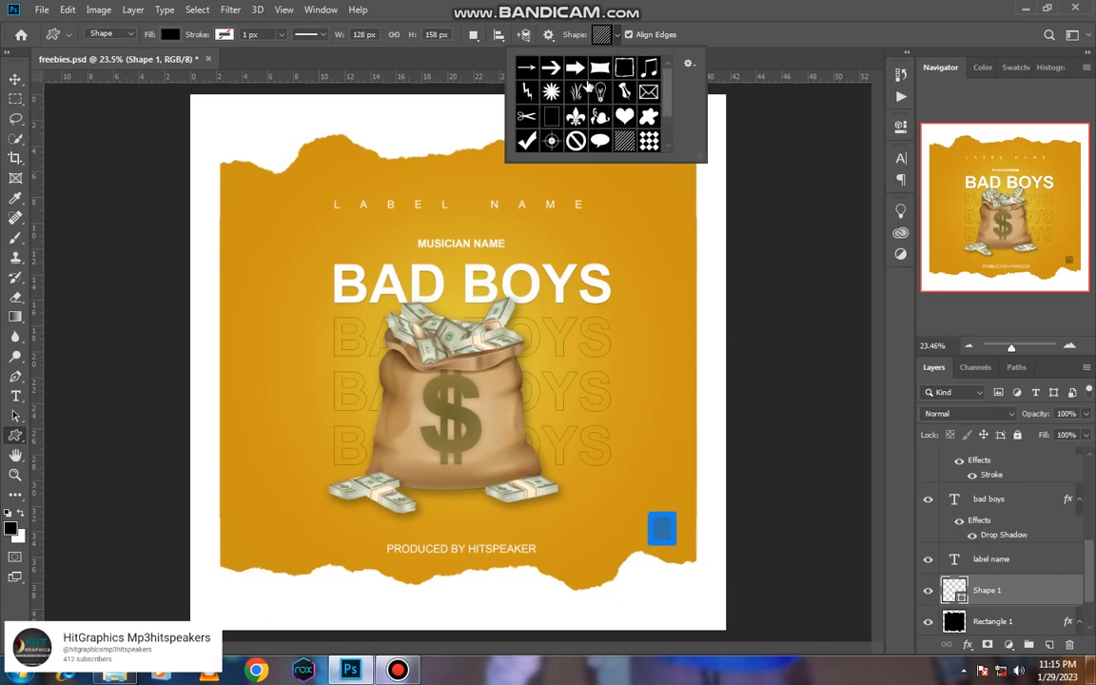
scroll(580, 92, down, 2)
click(687, 66)
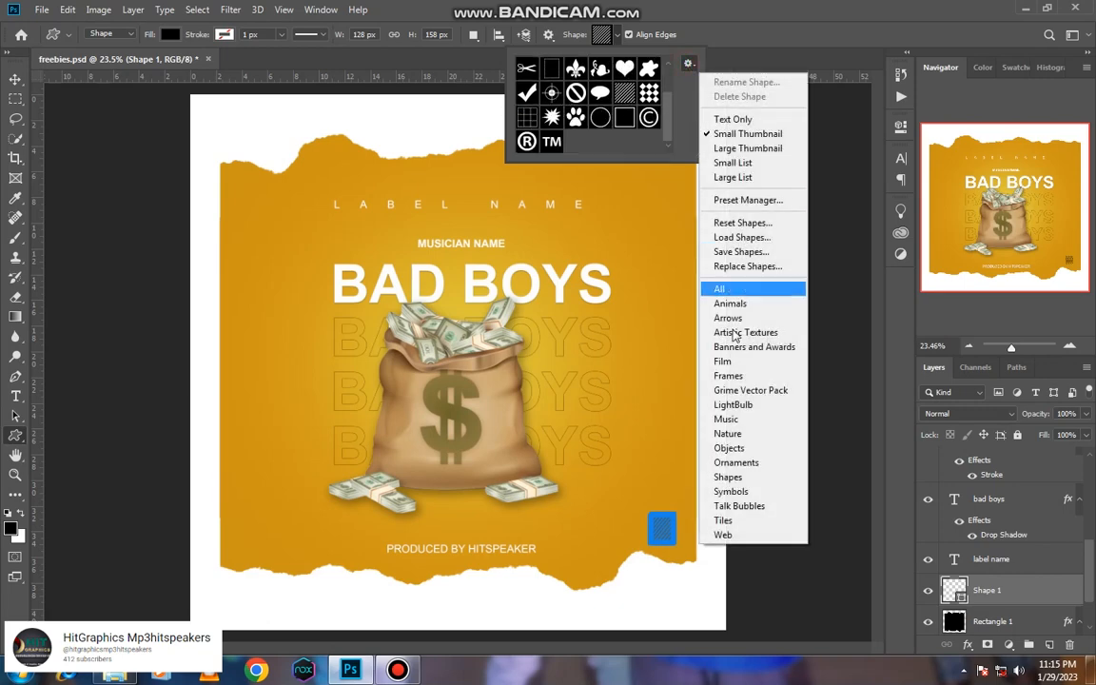
click(732, 283)
click(485, 253)
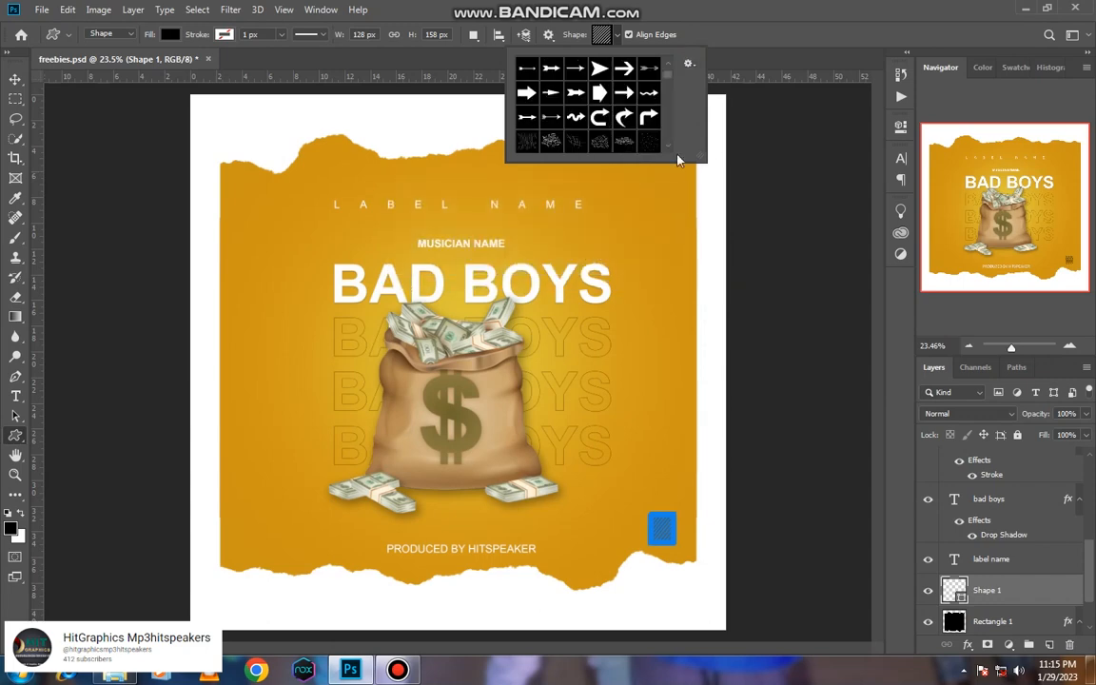
drag(701, 156, 927, 507)
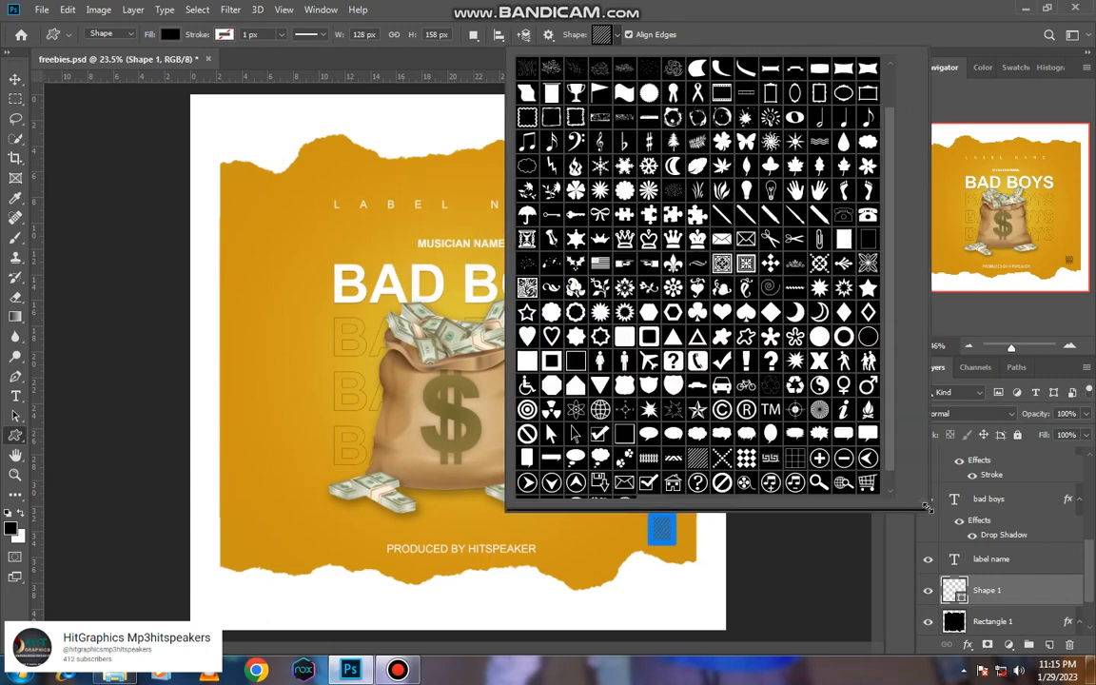
scroll(691, 409, down, 1)
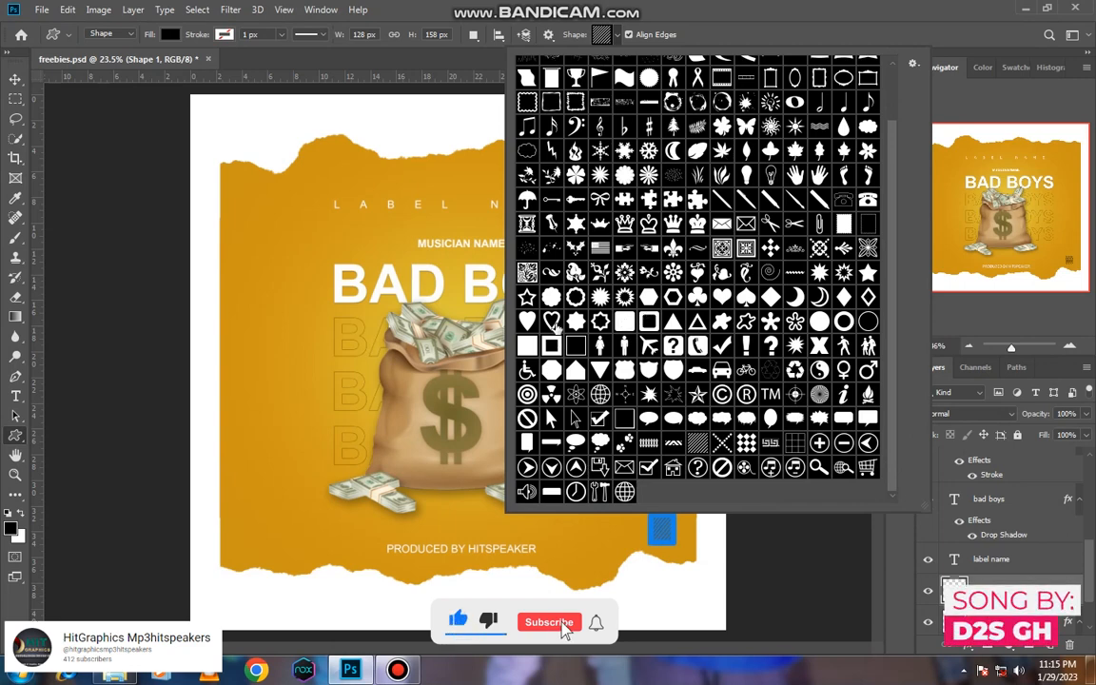
Draw three thin circle outlines: one about 261 x 256 px near the paper's upper left, two small ones along its right side, the lower about 43 x 56 px
click(865, 322)
drag(238, 206, 282, 249)
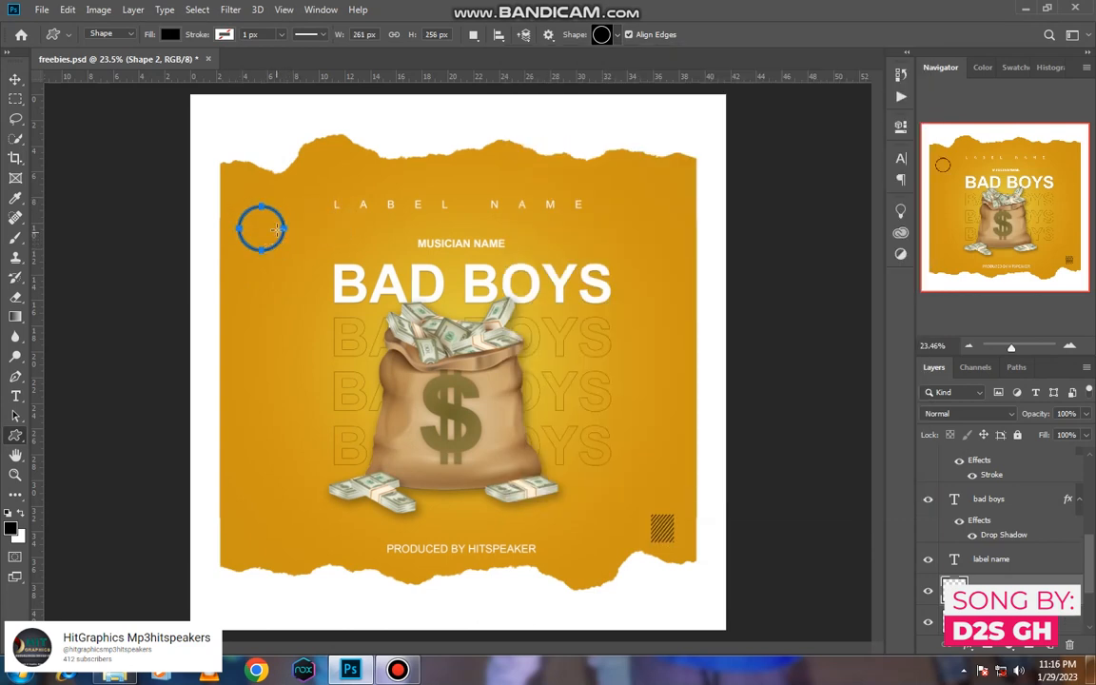
drag(633, 178, 642, 189)
drag(649, 318, 658, 330)
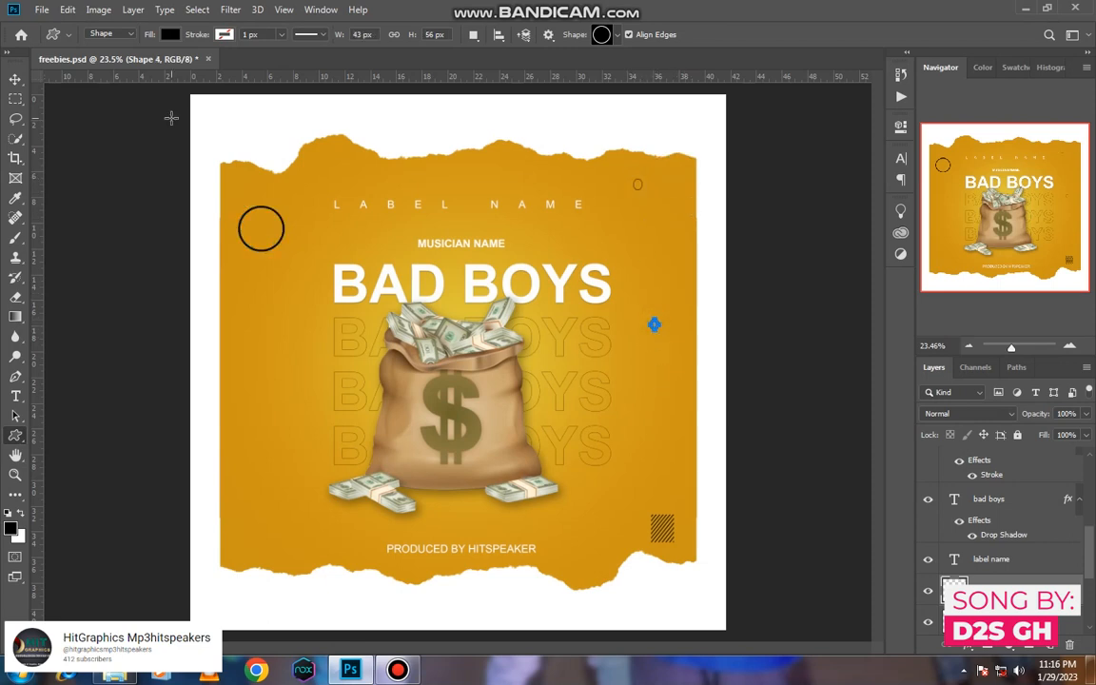
Lower the opacity of the large circle outline near the paper's upper left to 6%
click(15, 79)
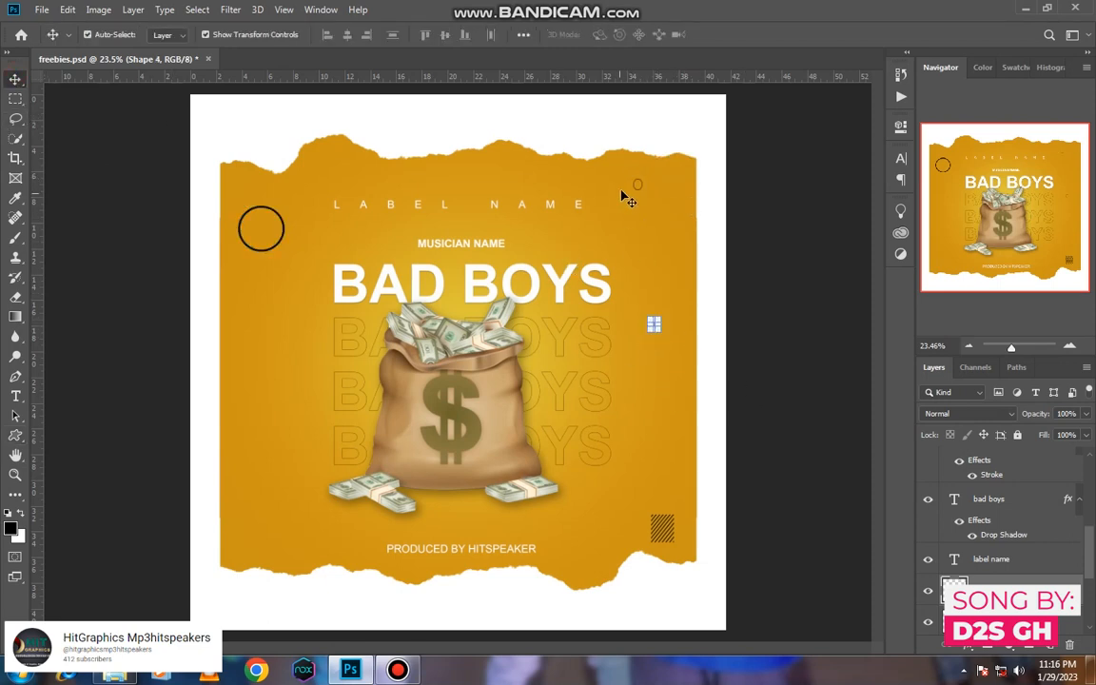
click(261, 229)
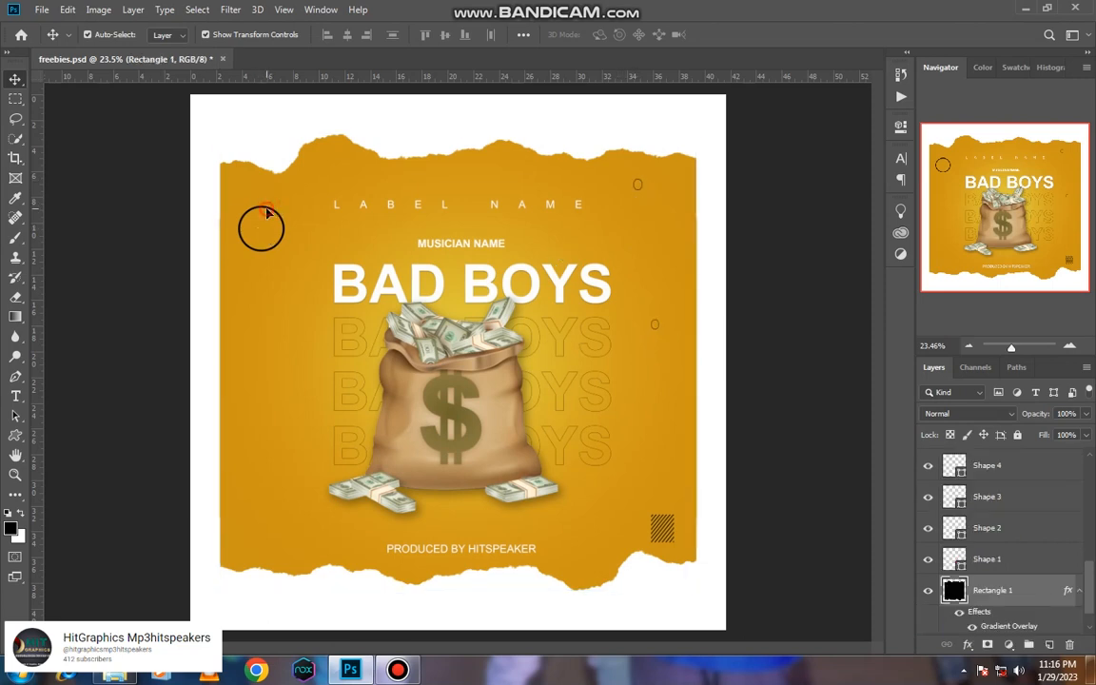
click(274, 215)
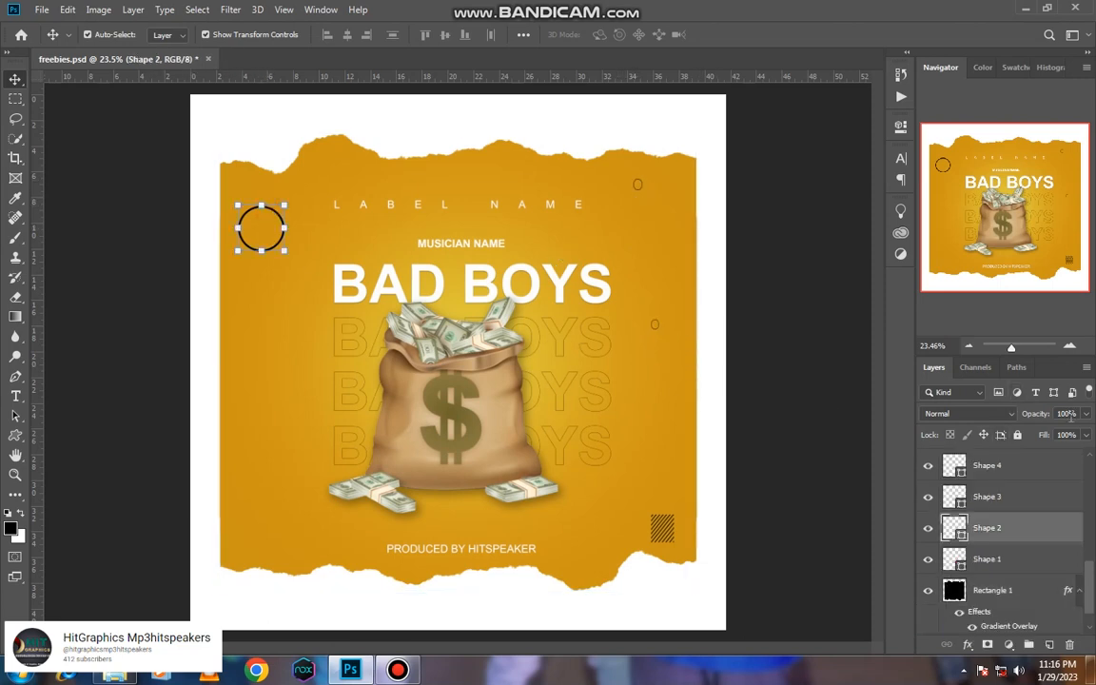
key(0)
key(2)
key(1)
key(1)
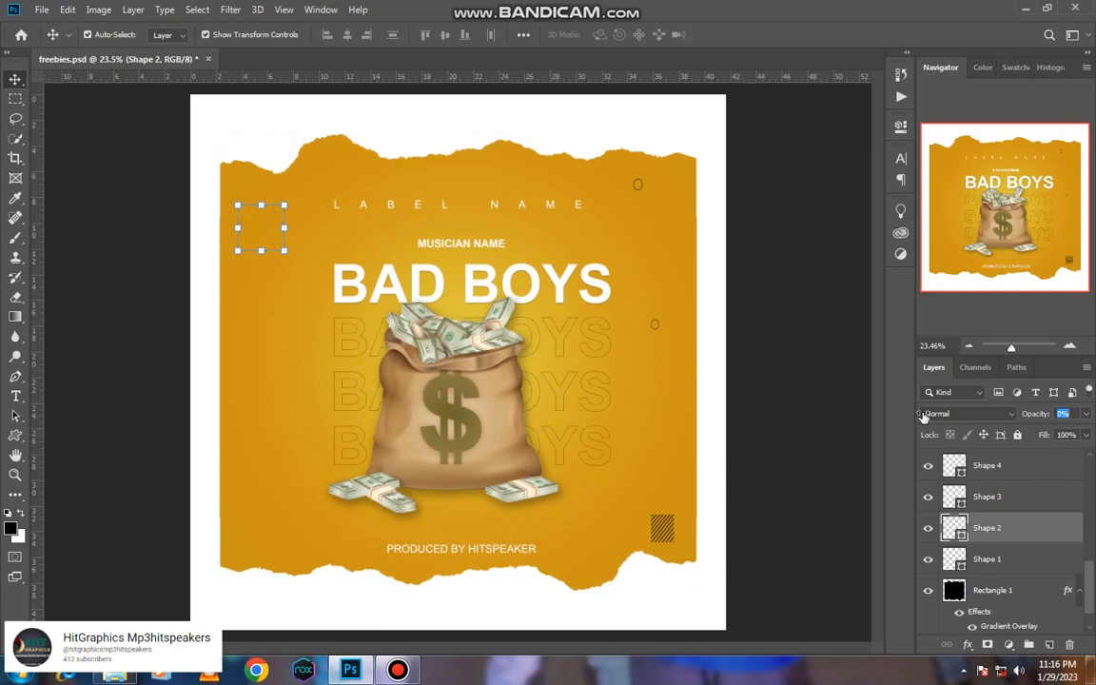
key(0)
key(6)
Lower the opacity of the diagonally striped shape near the paper's lower right corner to 44%
click(656, 330)
click(662, 528)
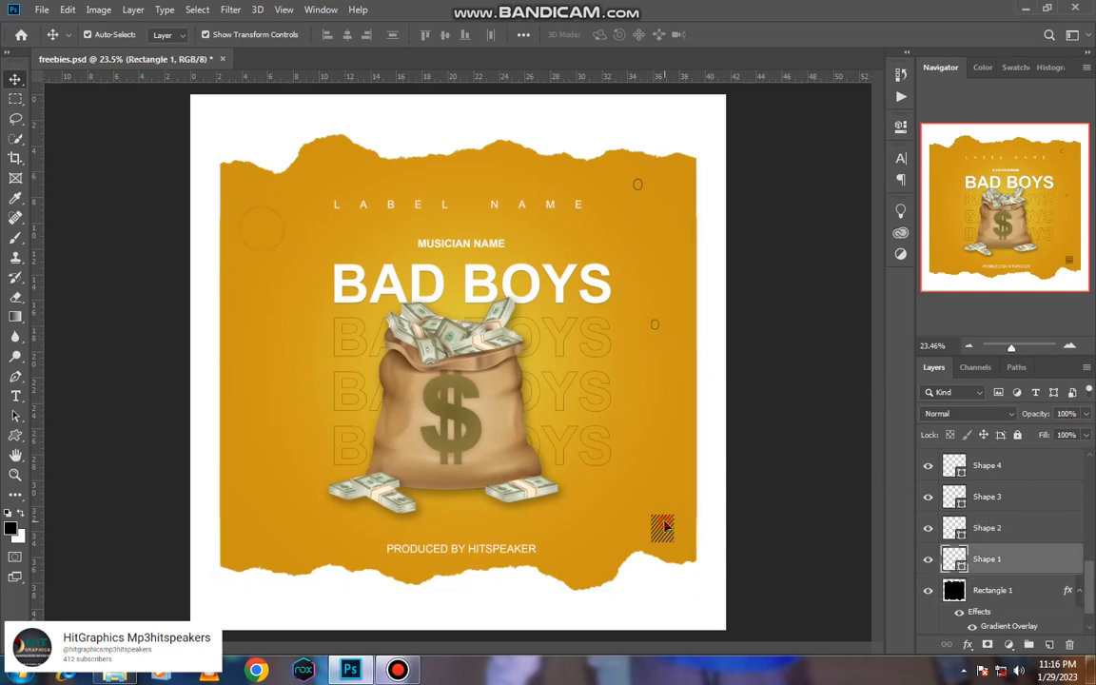
drag(1039, 417, 1008, 419)
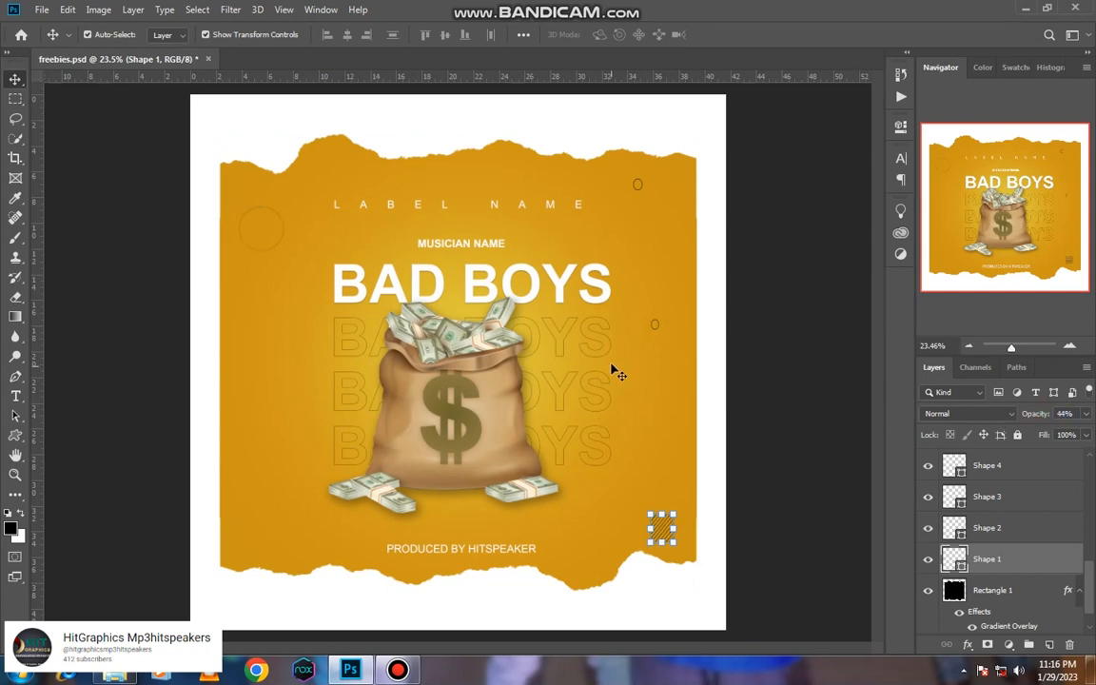
Lower the opacity of the upper small circle, Shape 3, to 74%
click(655, 325)
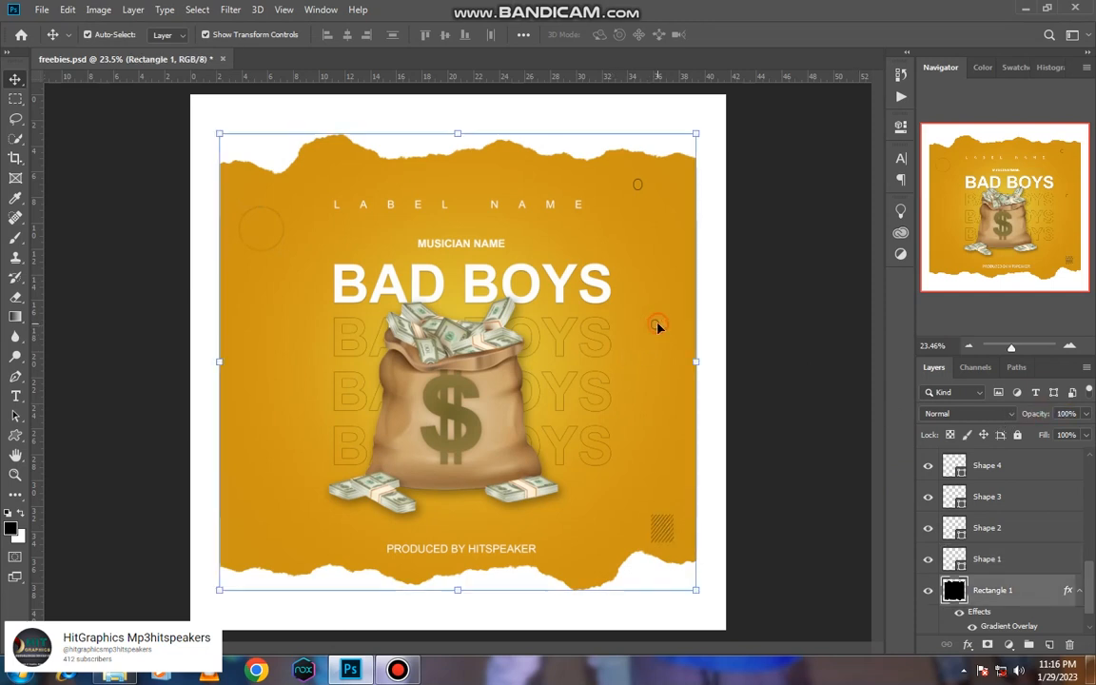
click(1004, 560)
click(1001, 528)
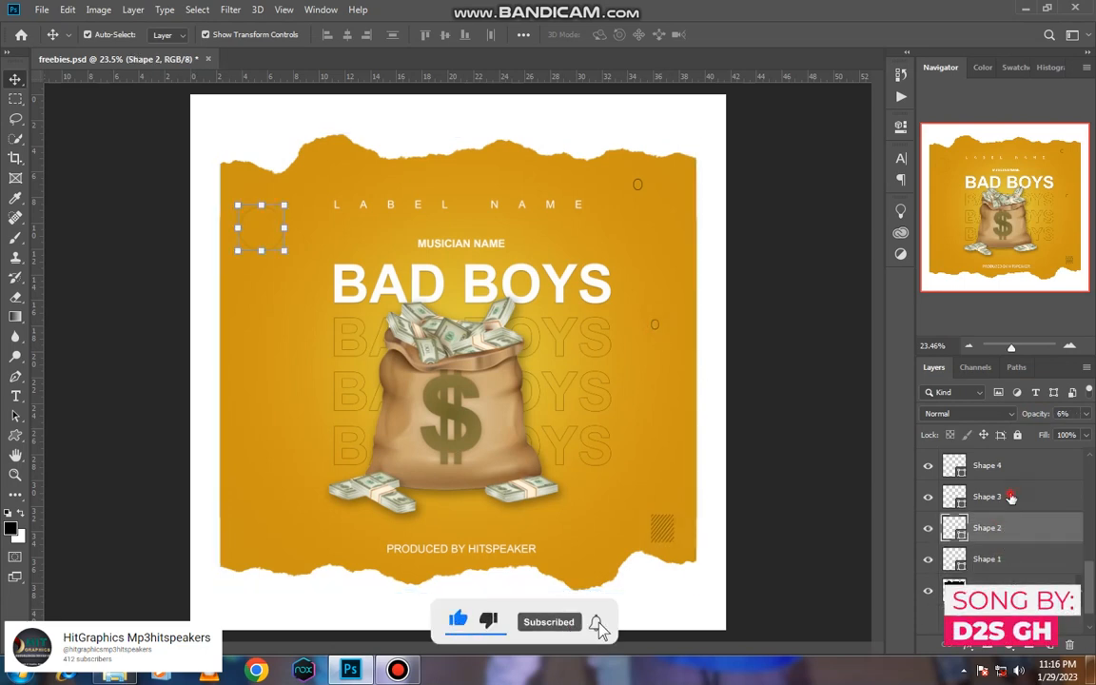
click(1009, 497)
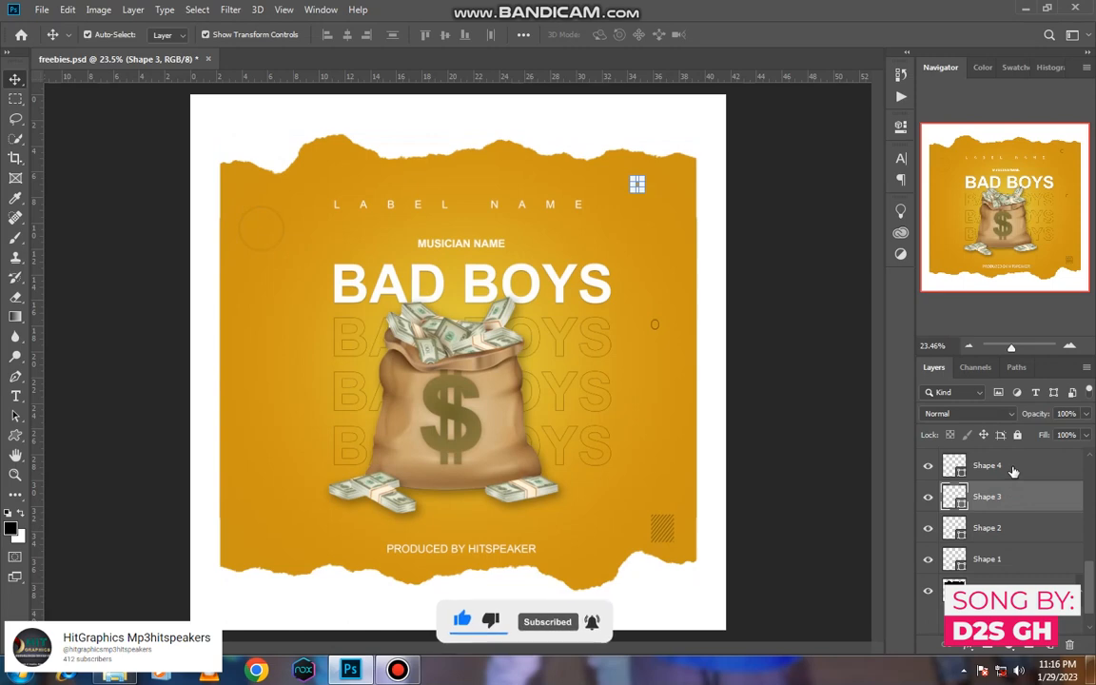
drag(1036, 414, 1020, 419)
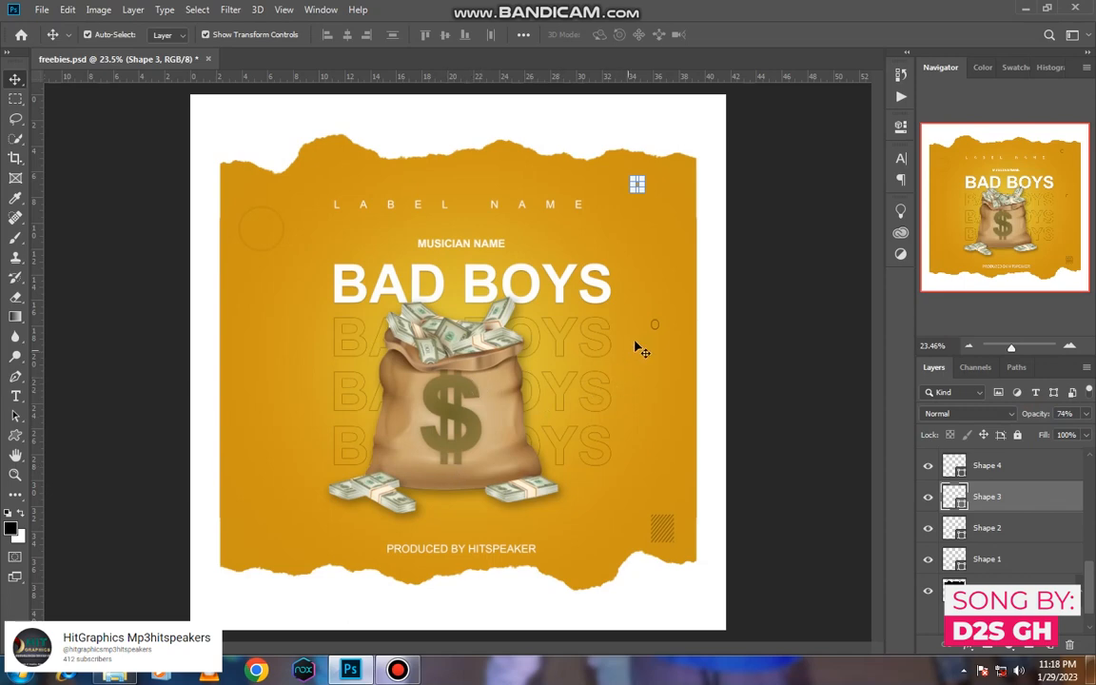
Move the upper small circle, Shape 3, down and left to the top of the last letter of the white BAD BOYS title
click(797, 428)
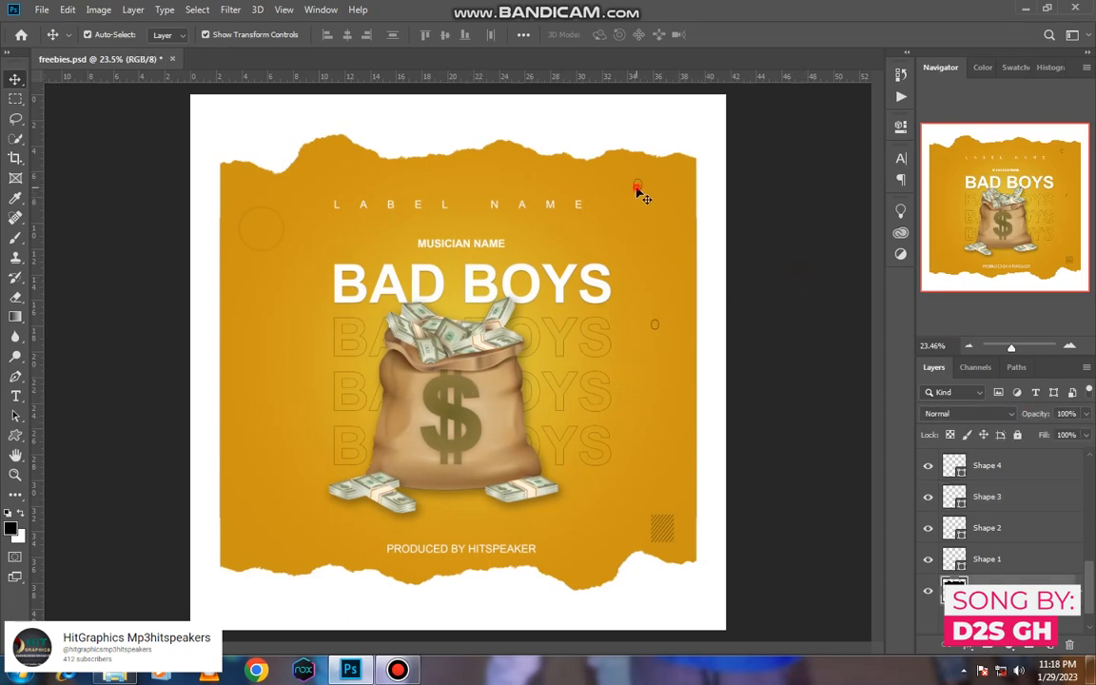
click(637, 187)
click(999, 531)
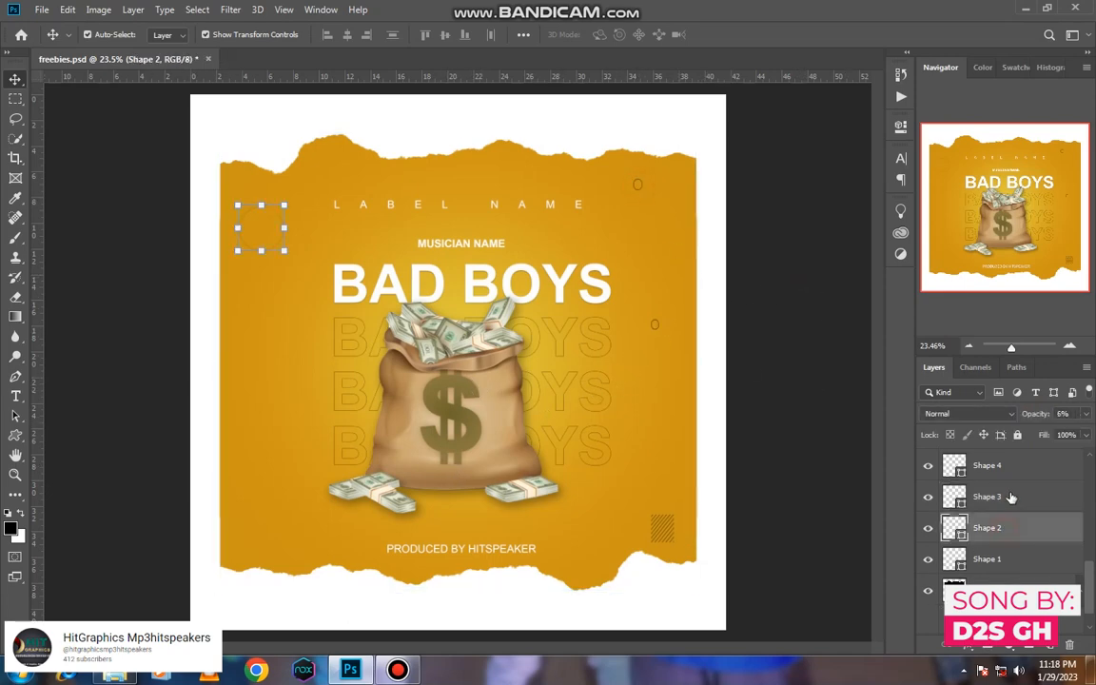
click(1010, 496)
key(ctrl)
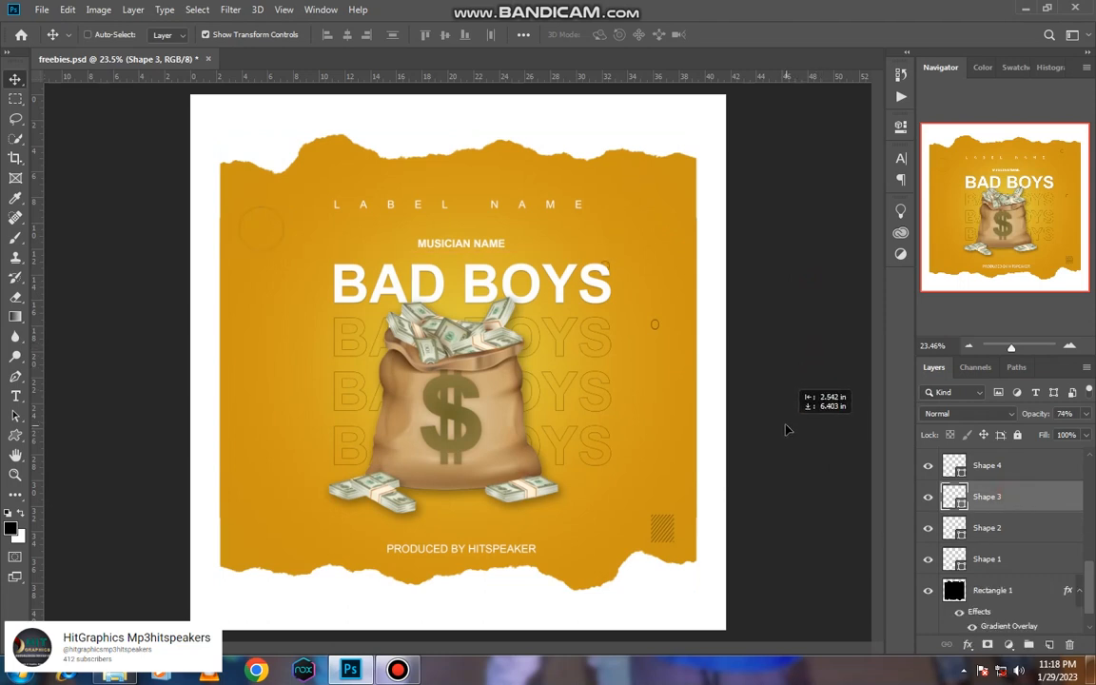
key(alt)
click(787, 407)
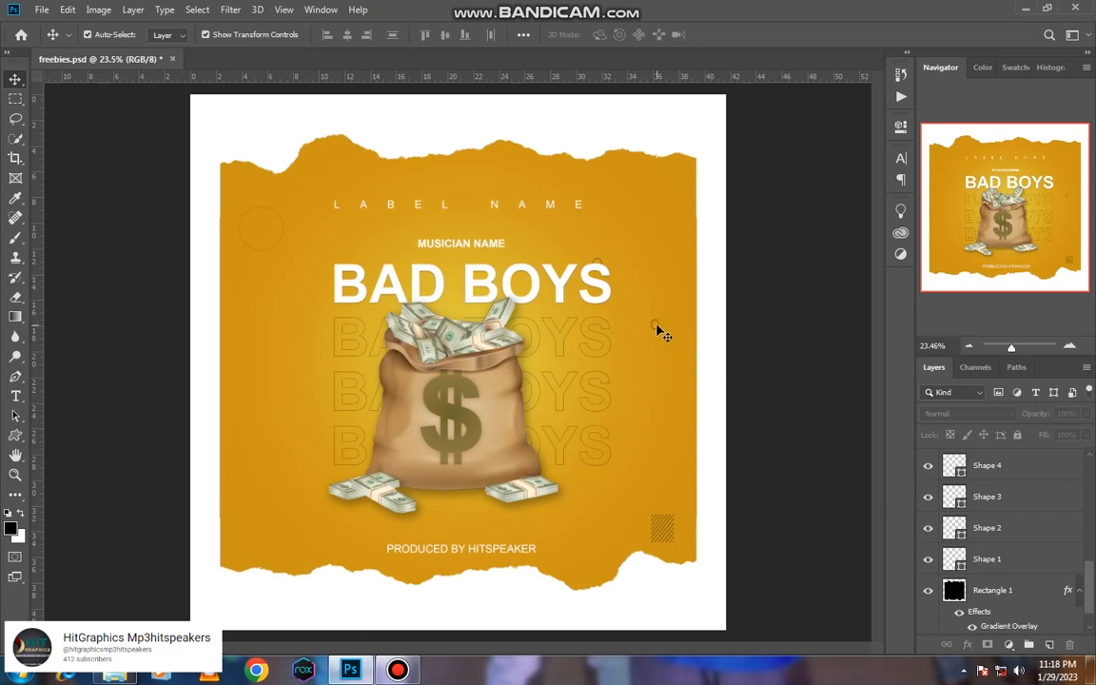
click(656, 328)
click(720, 350)
Change the text colour of the PRODUCED BY HITSPEAKER line to near-black 010101
click(496, 551)
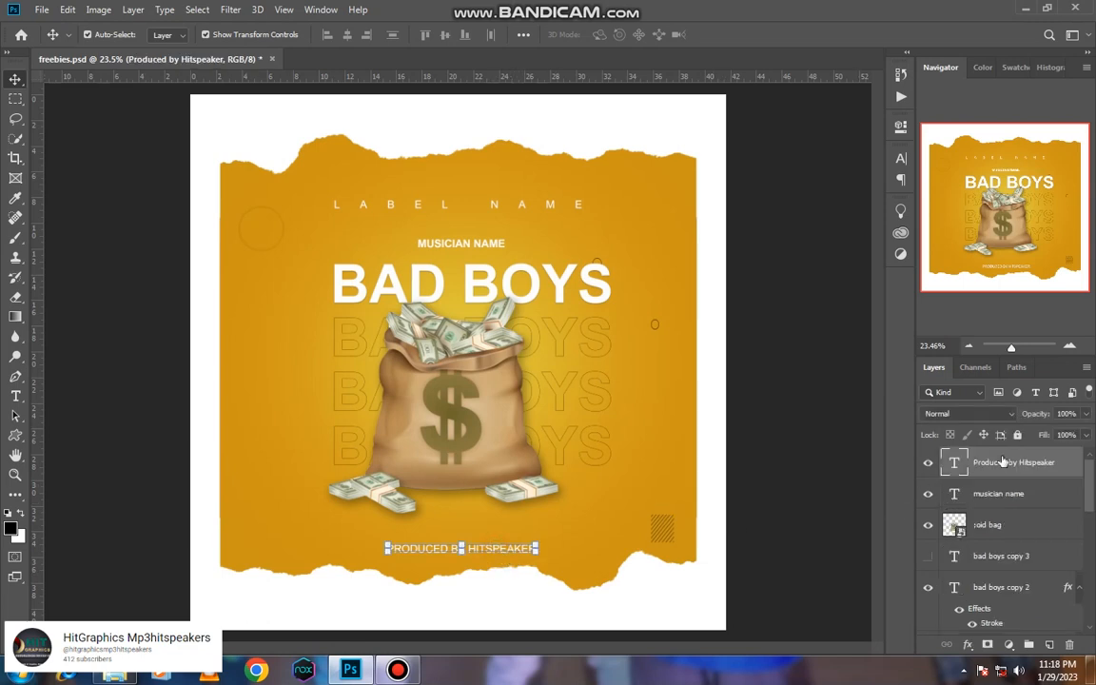
click(899, 162)
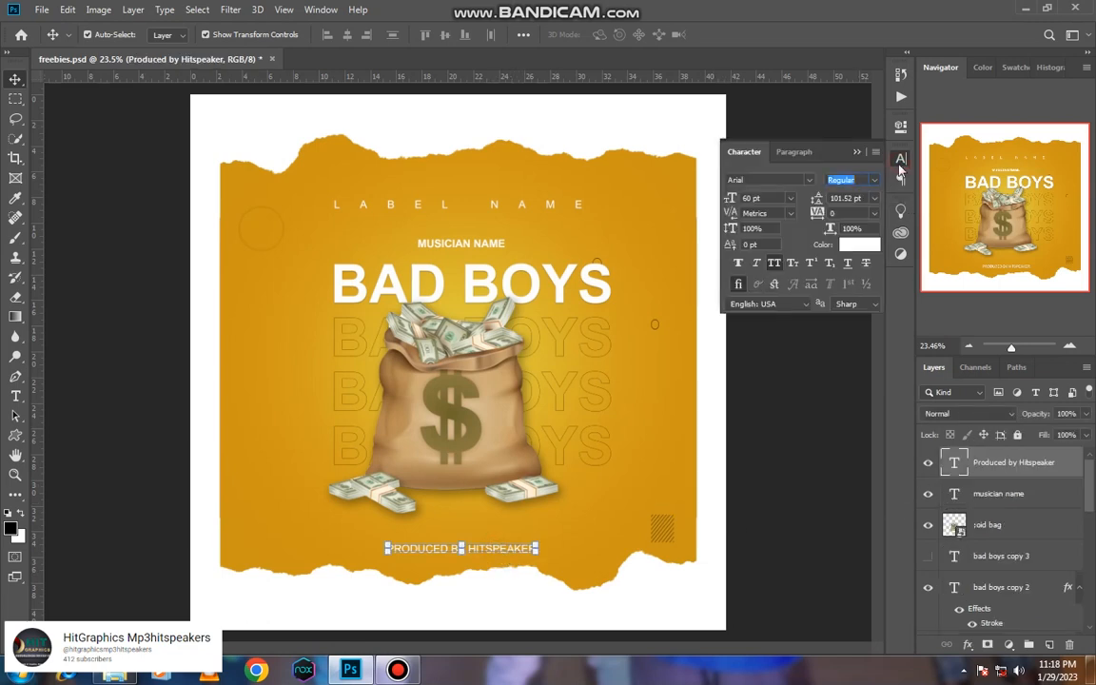
click(865, 245)
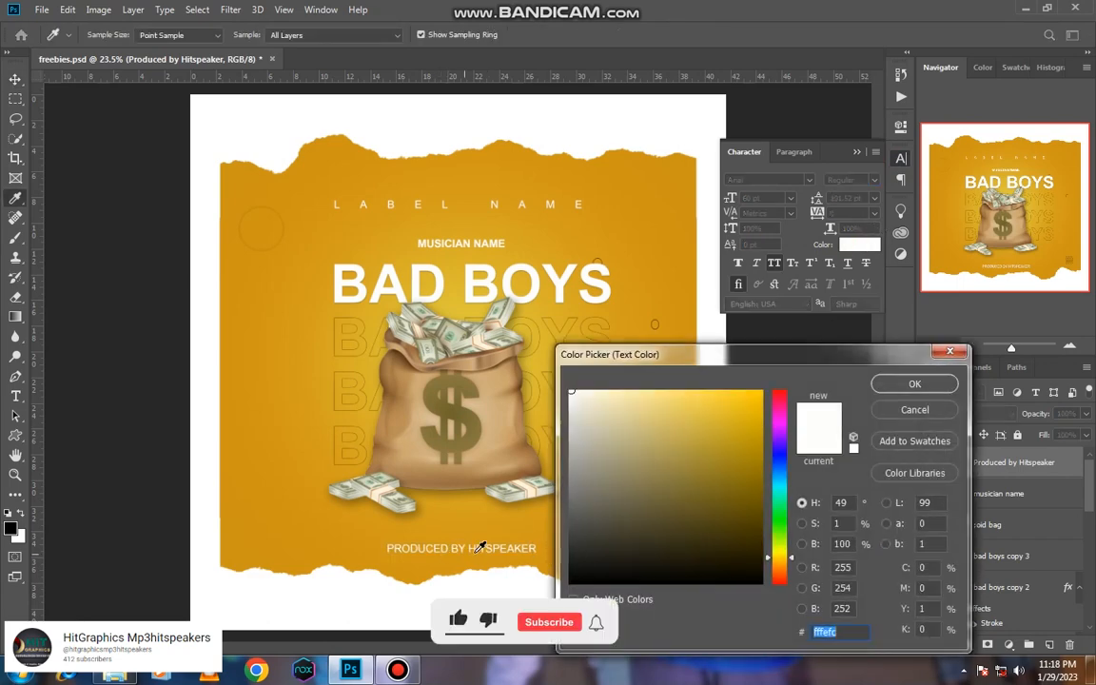
mouse_move(482, 459)
mouse_down()
mouse_move(488, 436)
mouse_move(487, 447)
mouse_up()
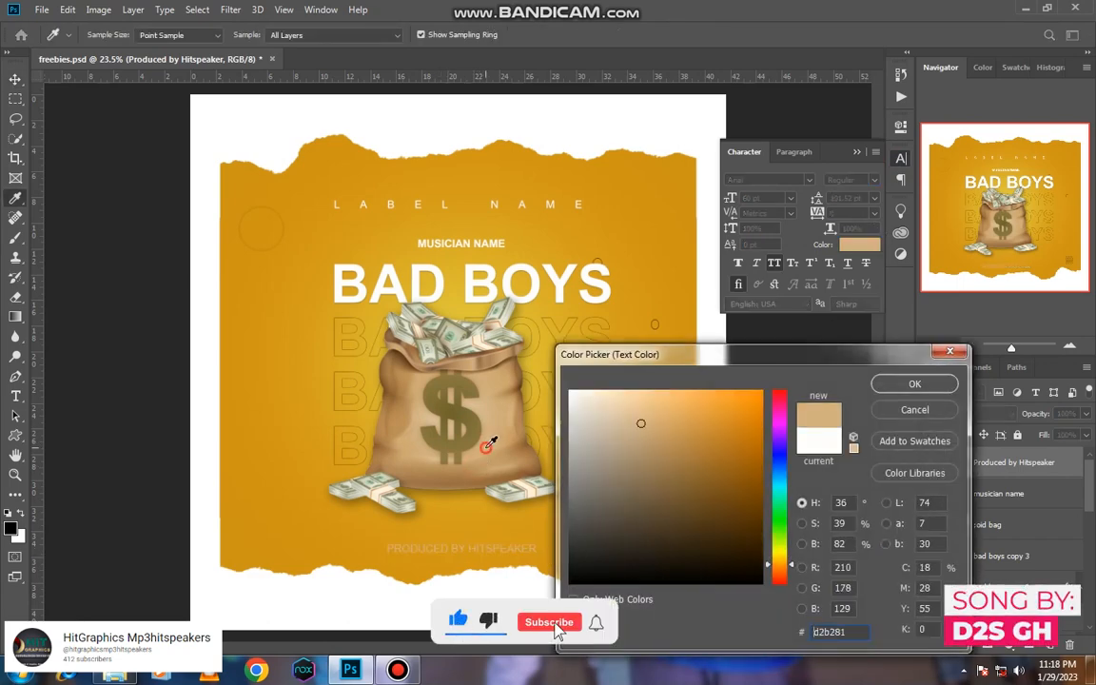
drag(580, 576, 569, 585)
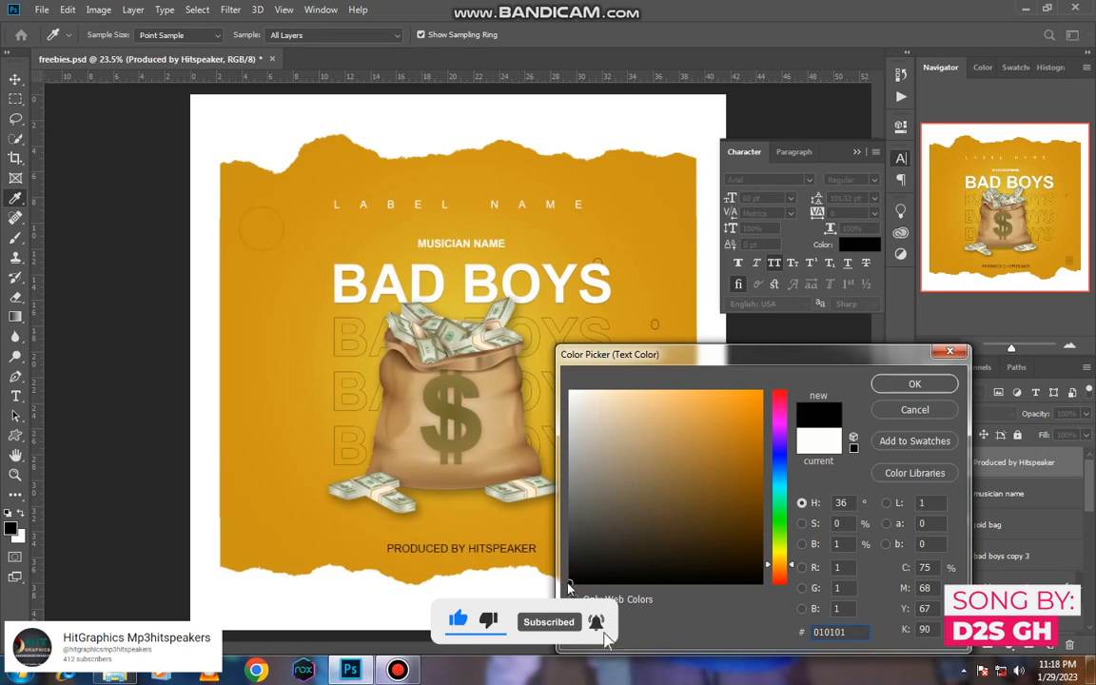
click(913, 384)
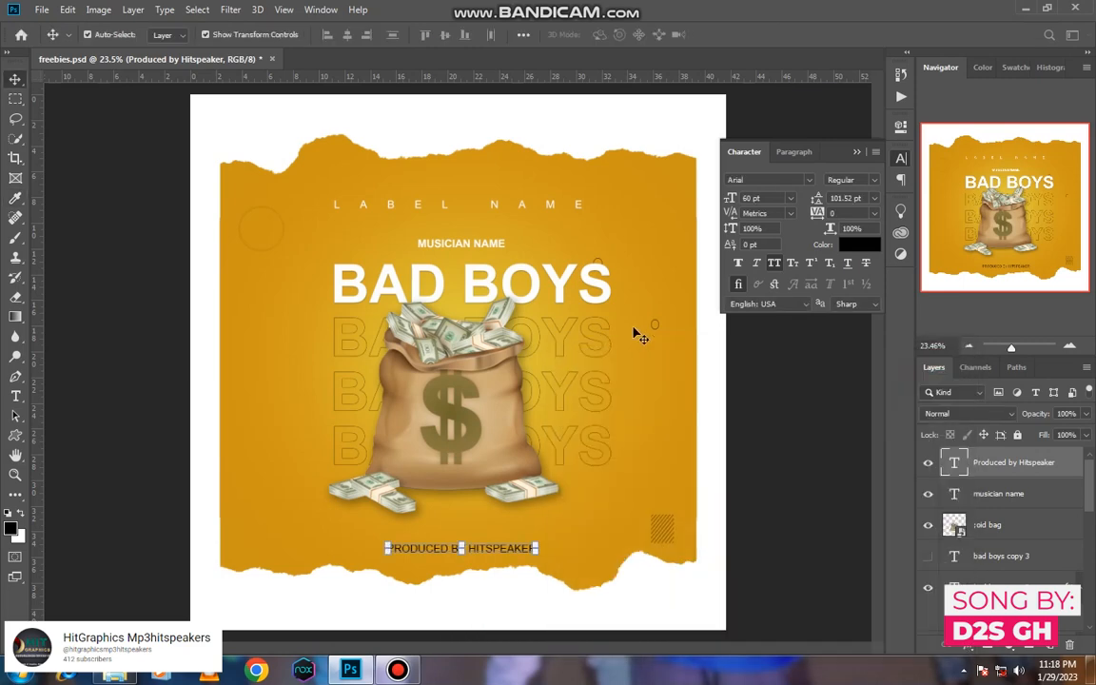
Move the LABEL NAME text slightly up, collapse the character settings and deselect the layer
click(516, 206)
mouse_move(751, 467)
mouse_down()
mouse_move(751, 451)
mouse_move(753, 466)
mouse_up()
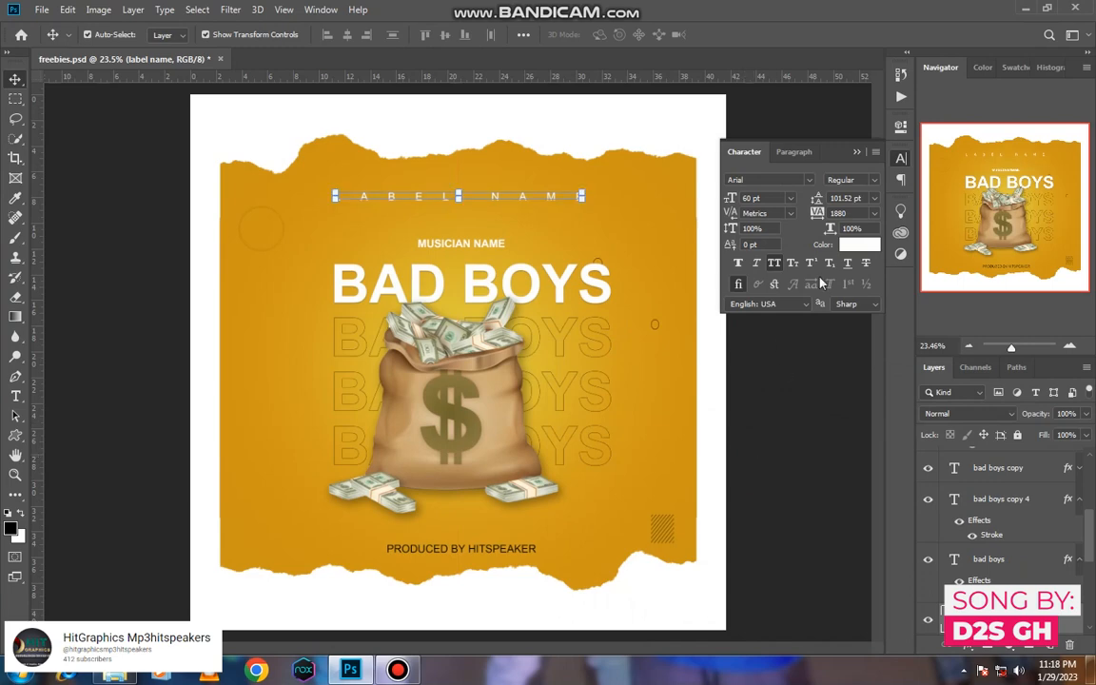
click(856, 152)
click(799, 362)
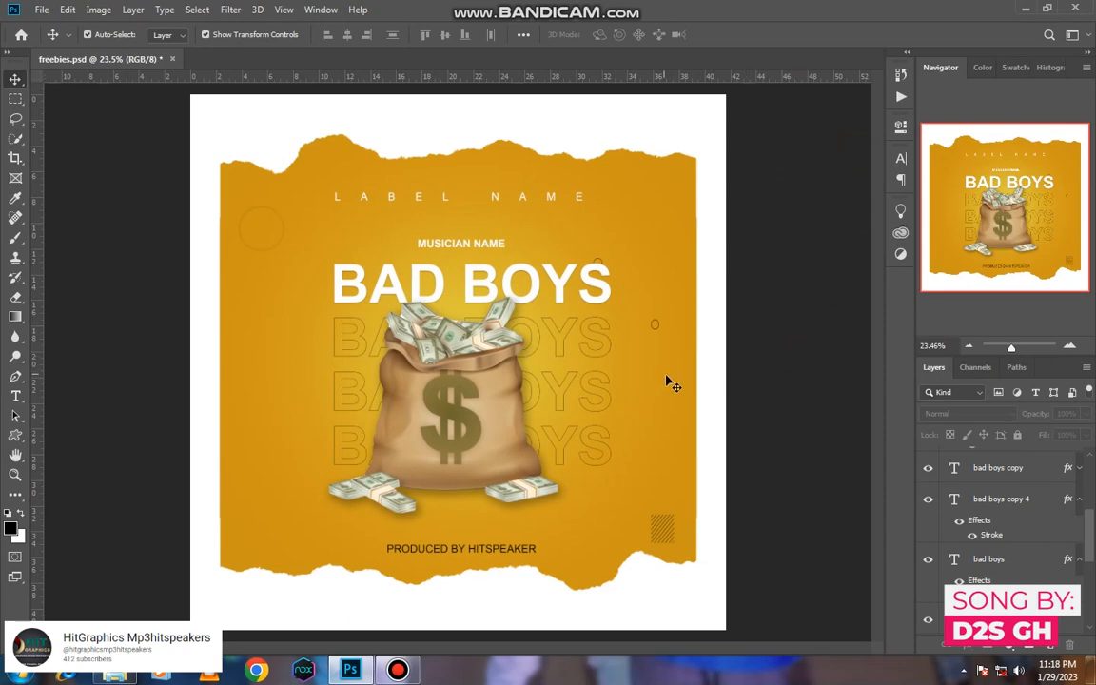
Add a black Multiply drop shadow at about 59% opacity to the torn paper shape, Rectangle 1, and save the file
click(691, 392)
right_click(989, 590)
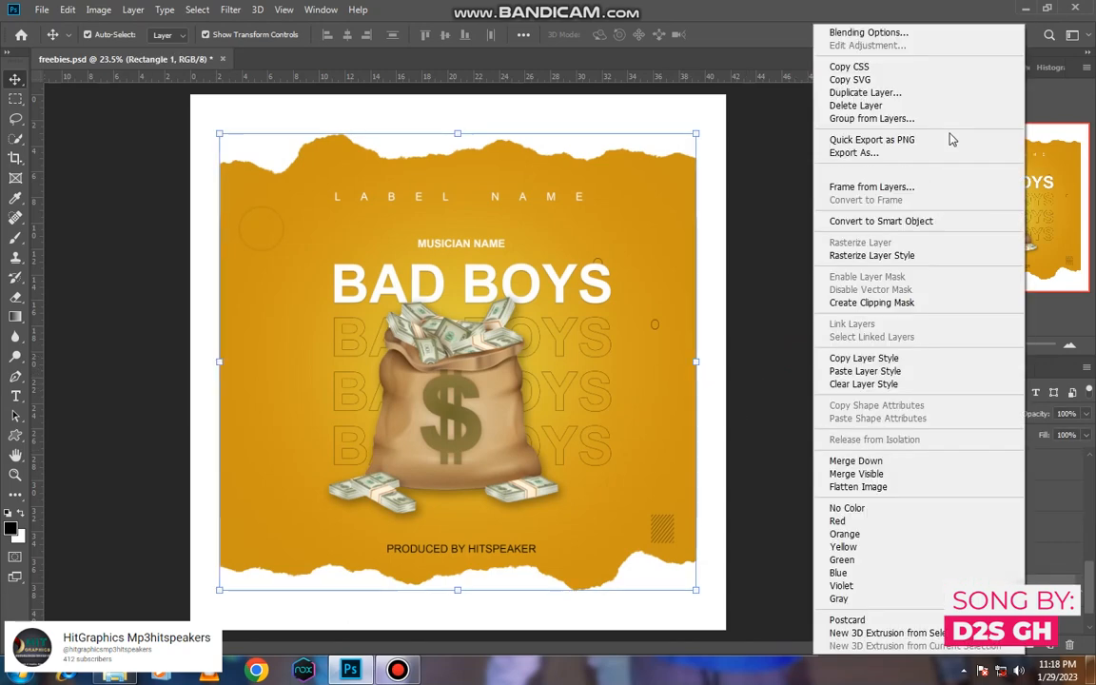
click(875, 29)
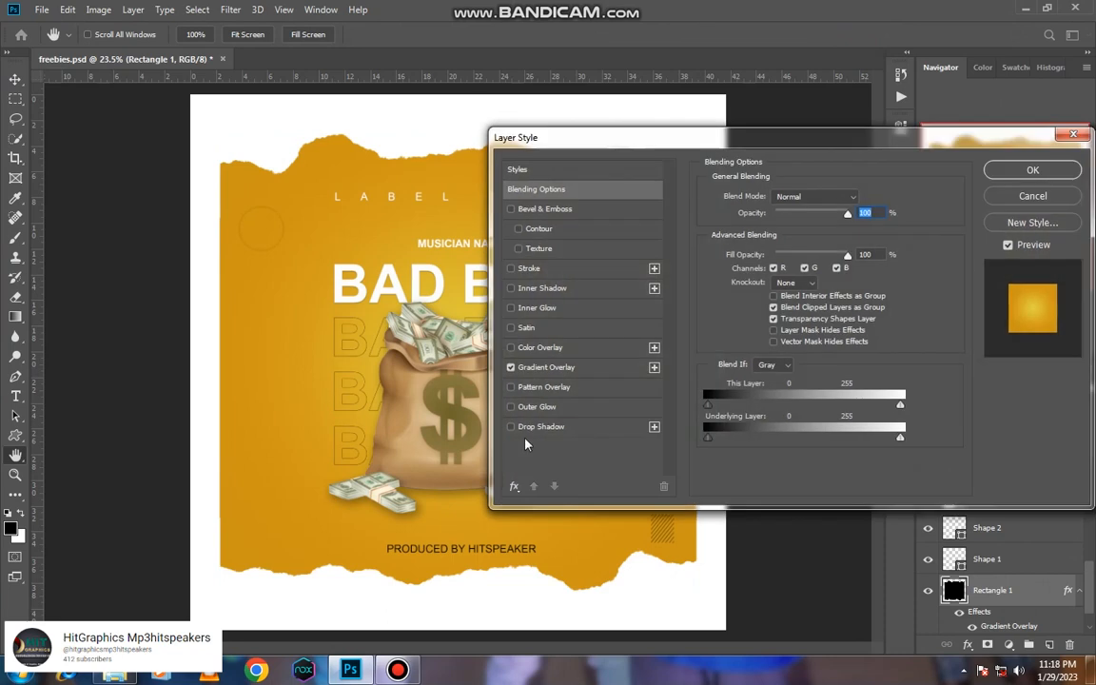
click(513, 425)
click(544, 426)
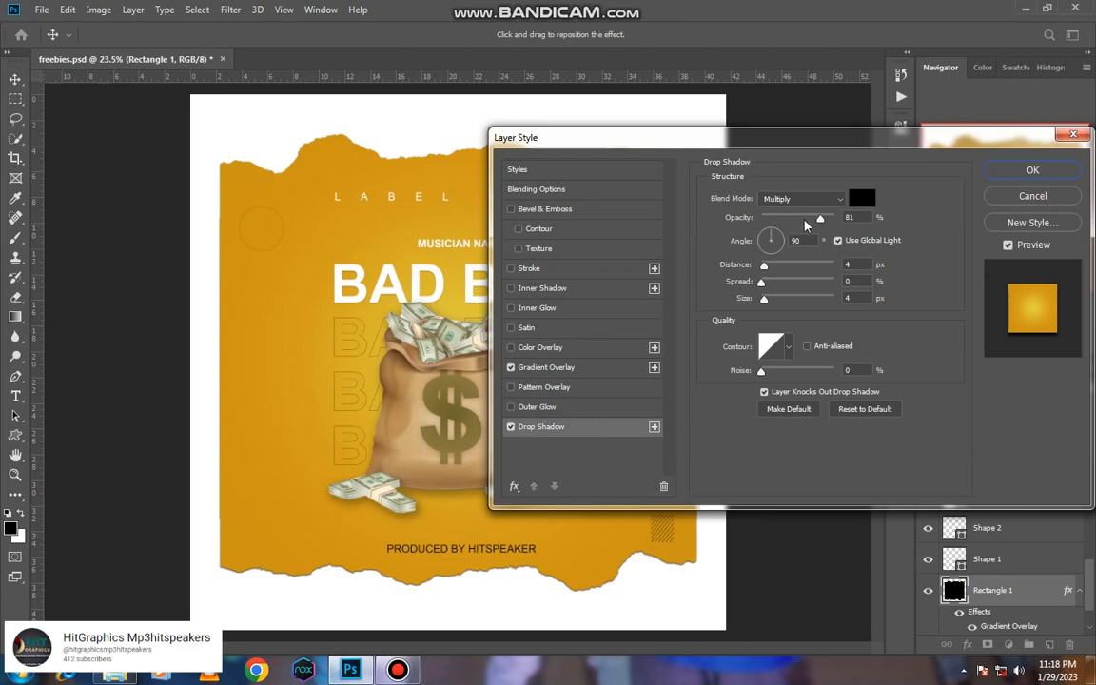
drag(820, 218, 788, 220)
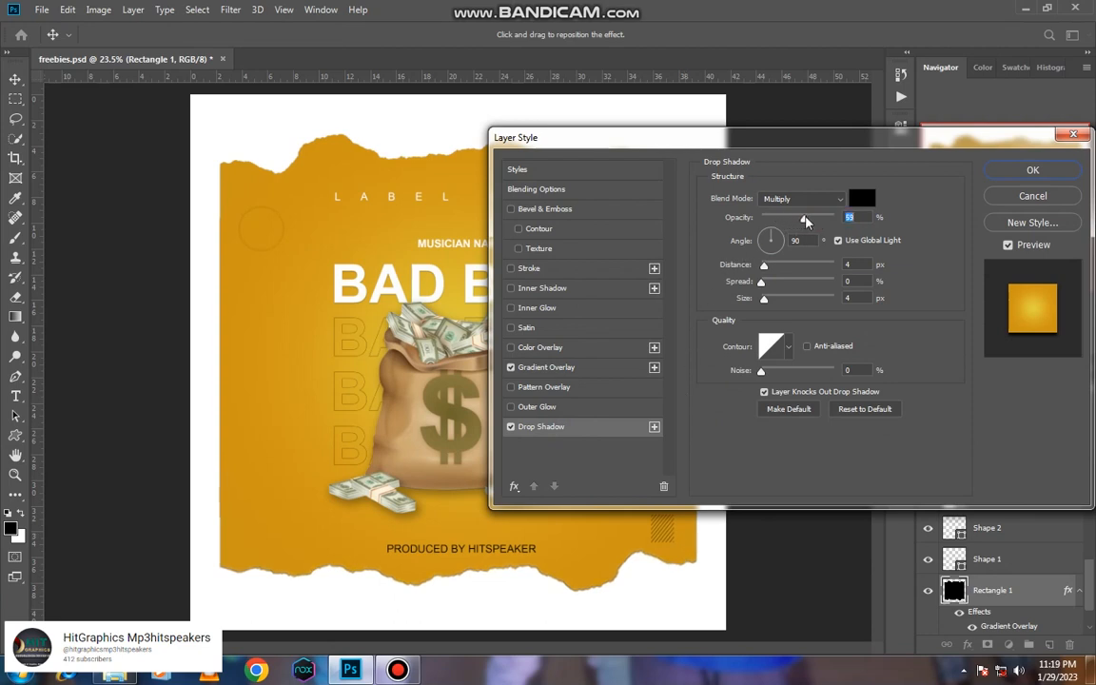
click(1031, 169)
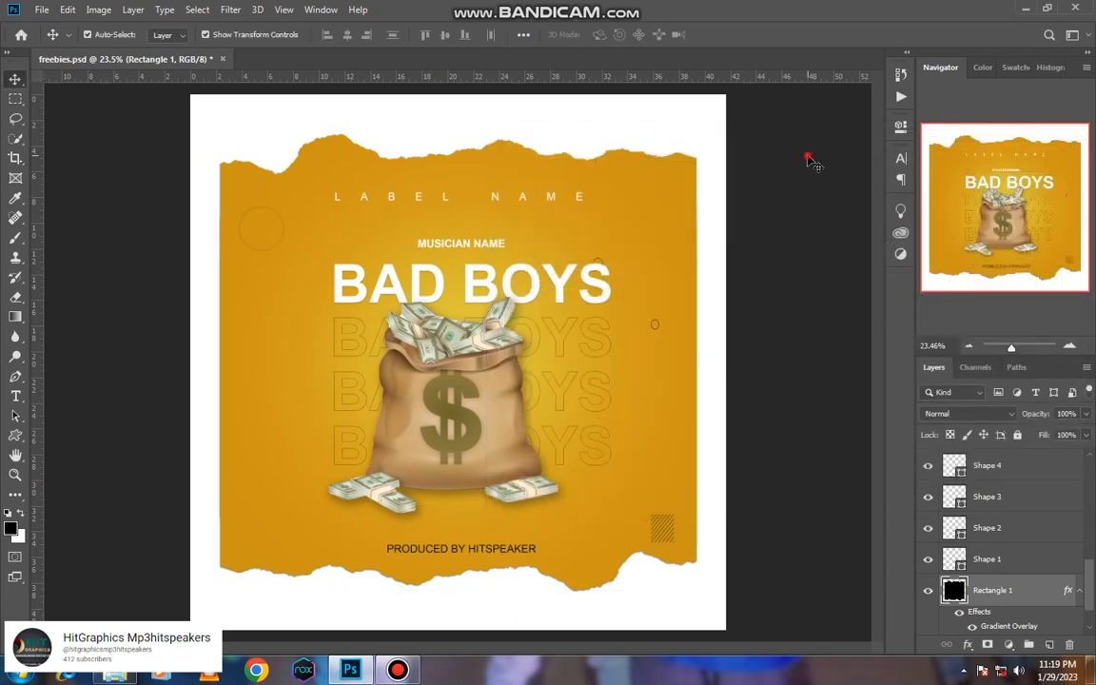
key(ctrl+s)
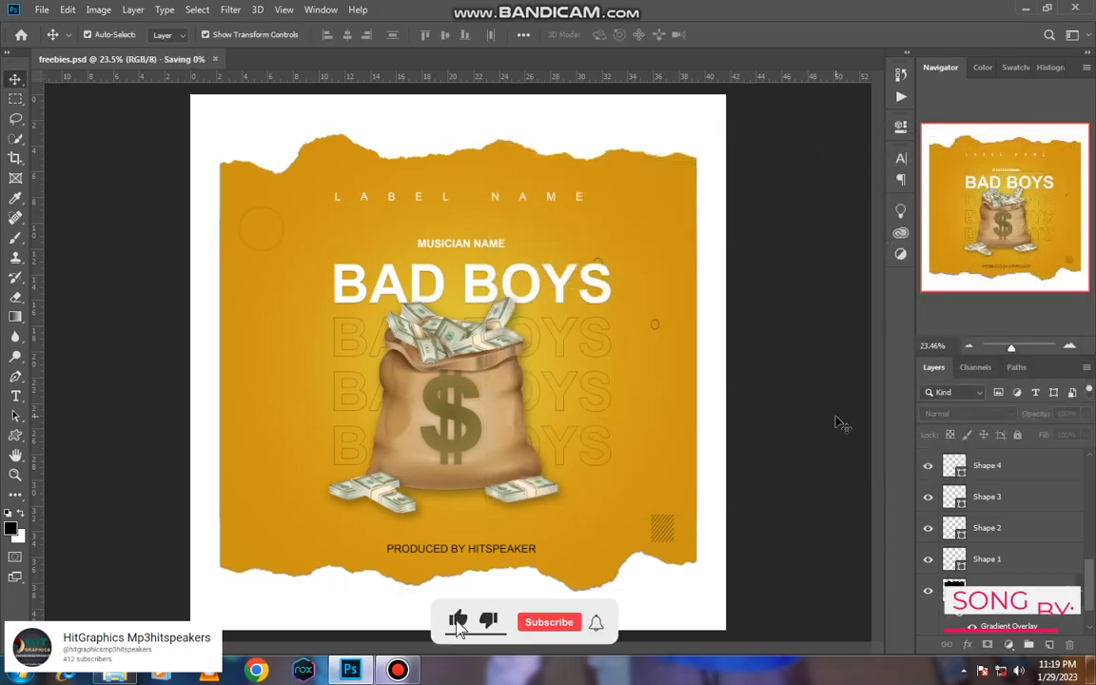
Examine the whole cover design at smaller and larger magnifications
scroll(604, 434, down, 5)
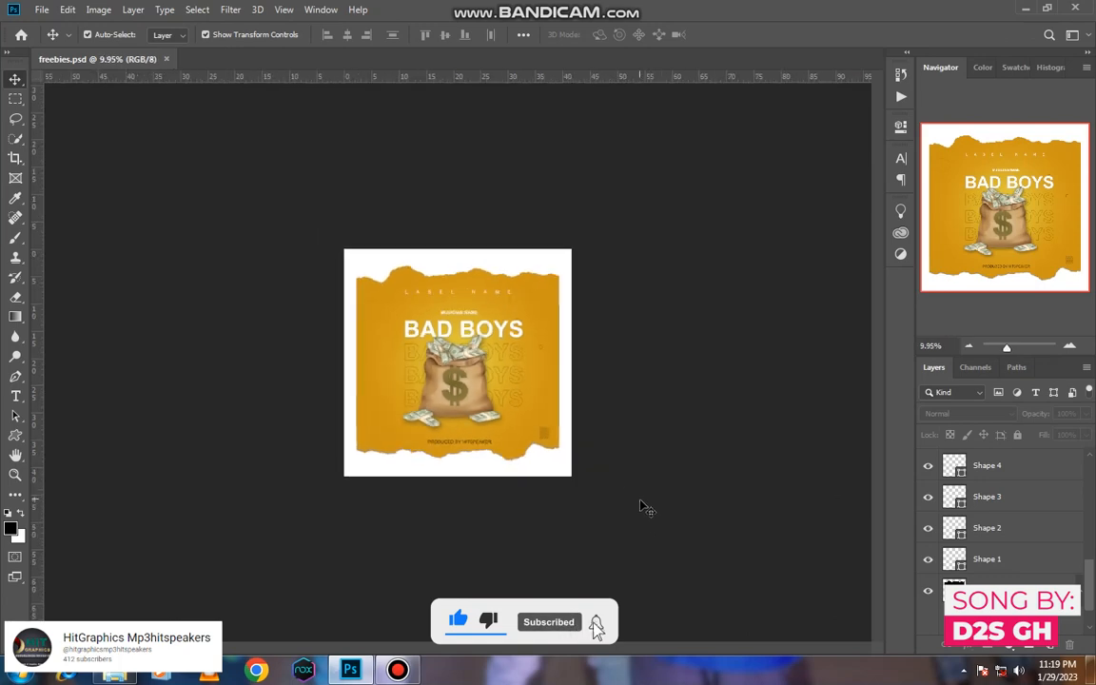
scroll(647, 522, up, 5)
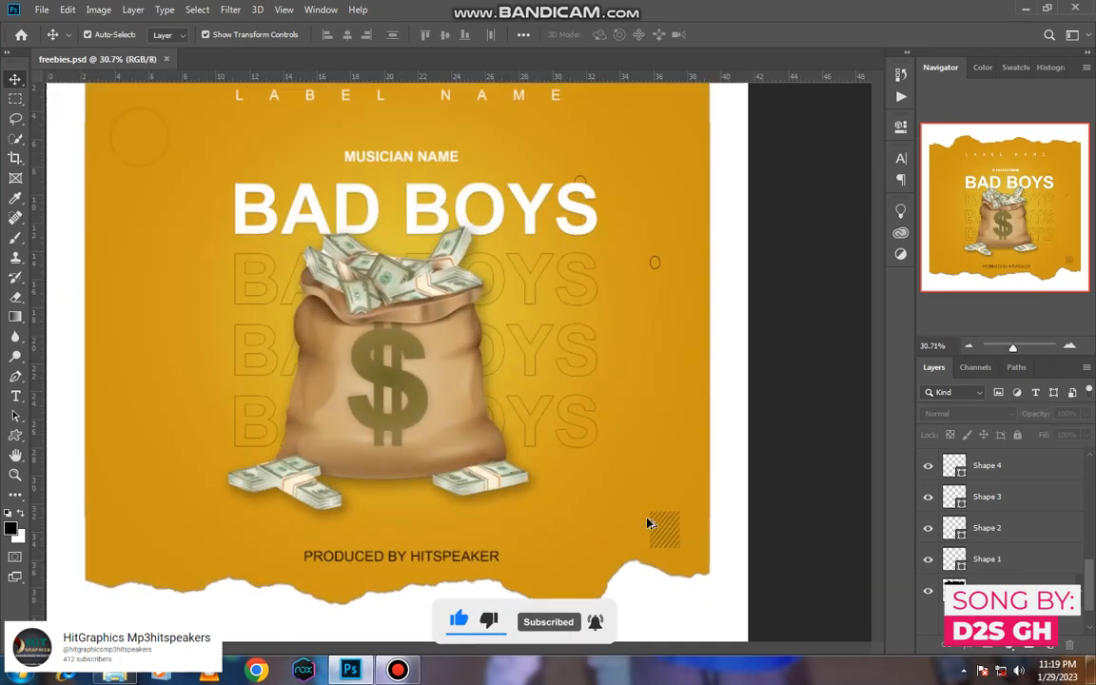
scroll(647, 522, down, 3)
scroll(550, 472, down, 1)
scroll(553, 470, up, 2)
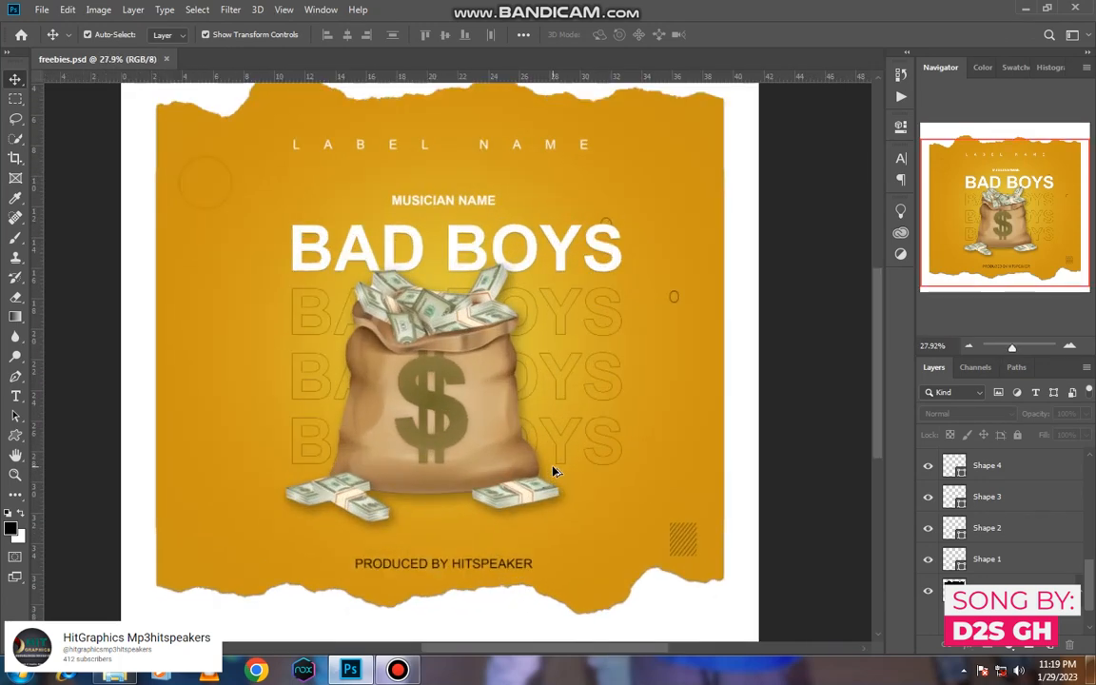
scroll(554, 471, down, 1)
scroll(554, 471, up, 1)
scroll(555, 473, down, 1)
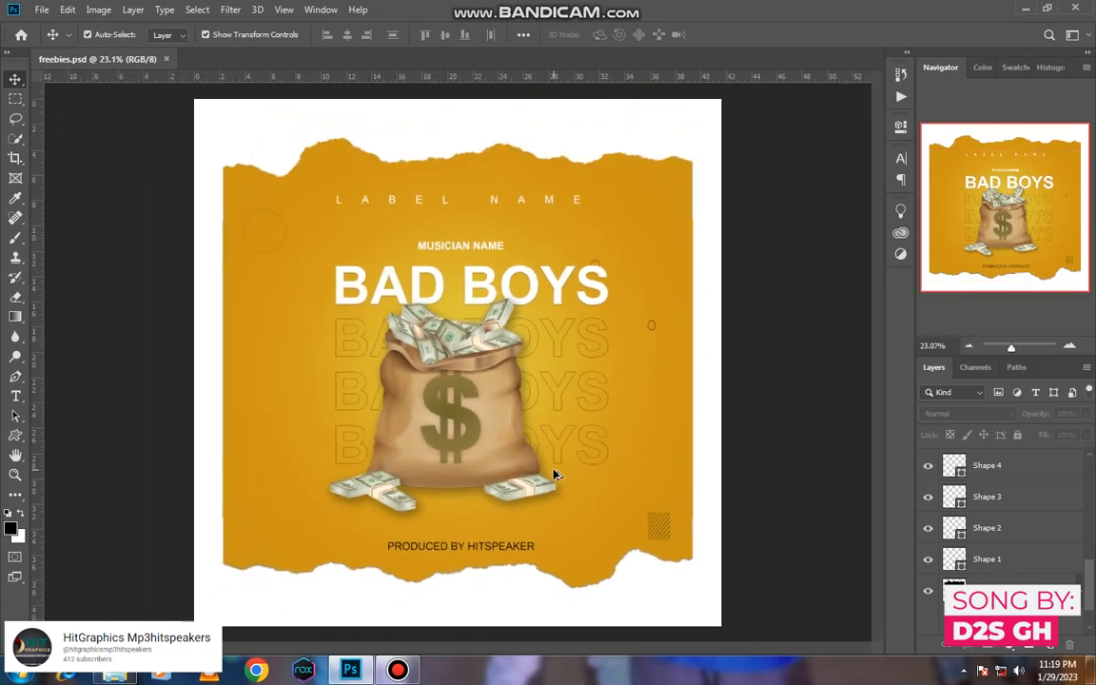
Duplicate the money bag layer, scale the copy to 533.58%, and move it up over the title and label text
click(480, 402)
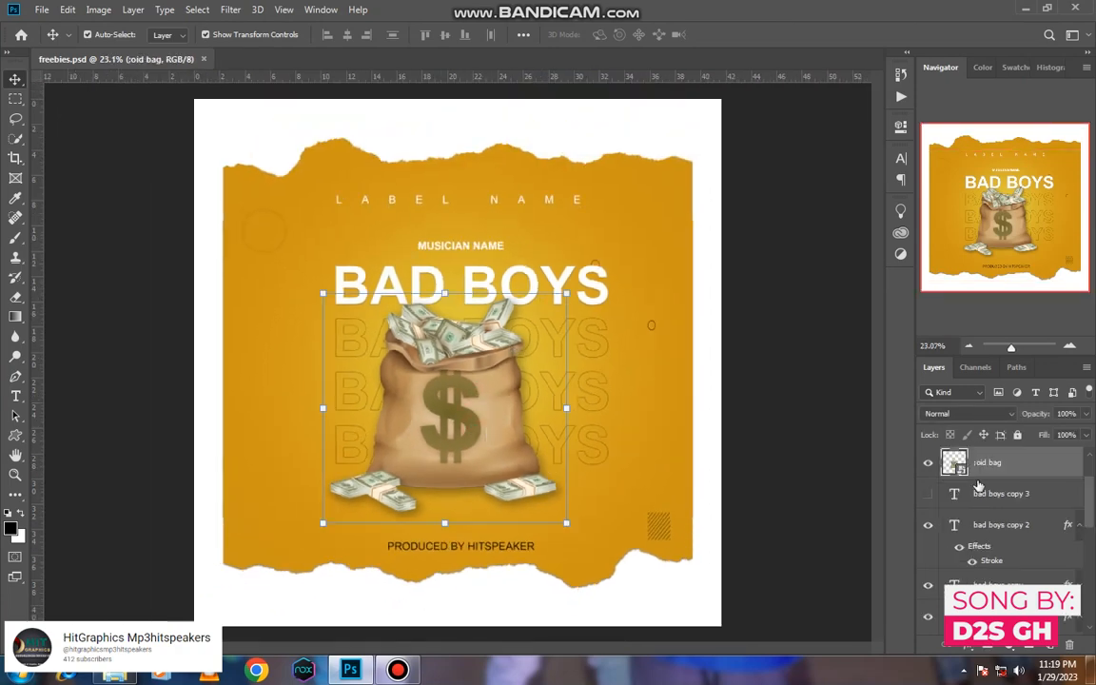
key(ctrl+j)
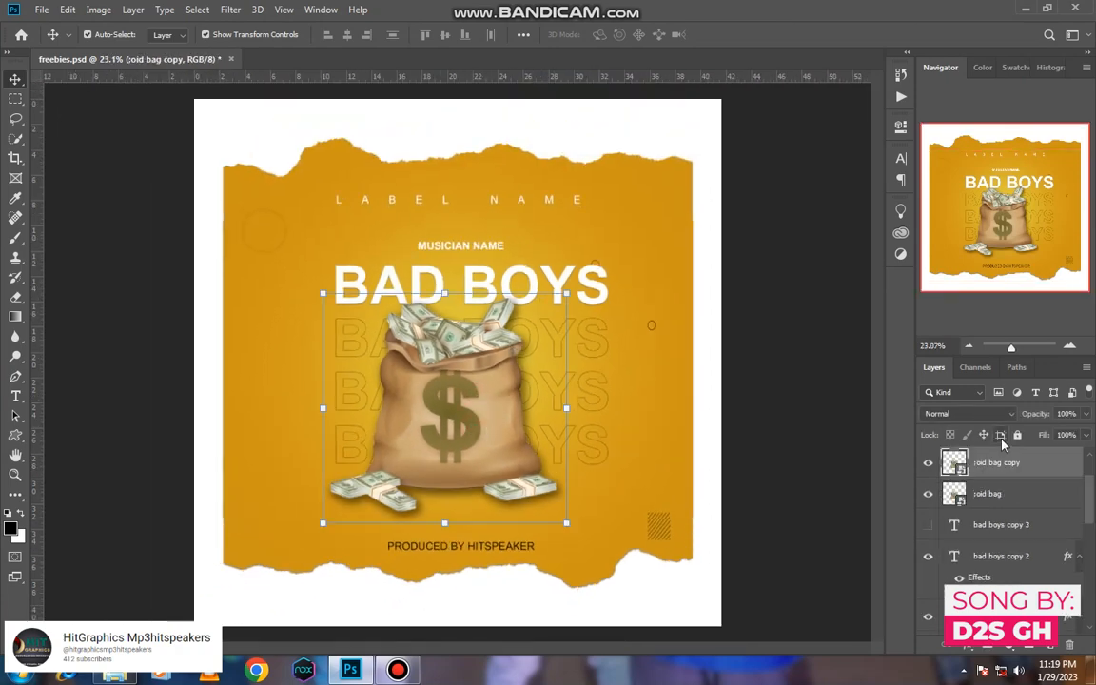
key(ctrl+t)
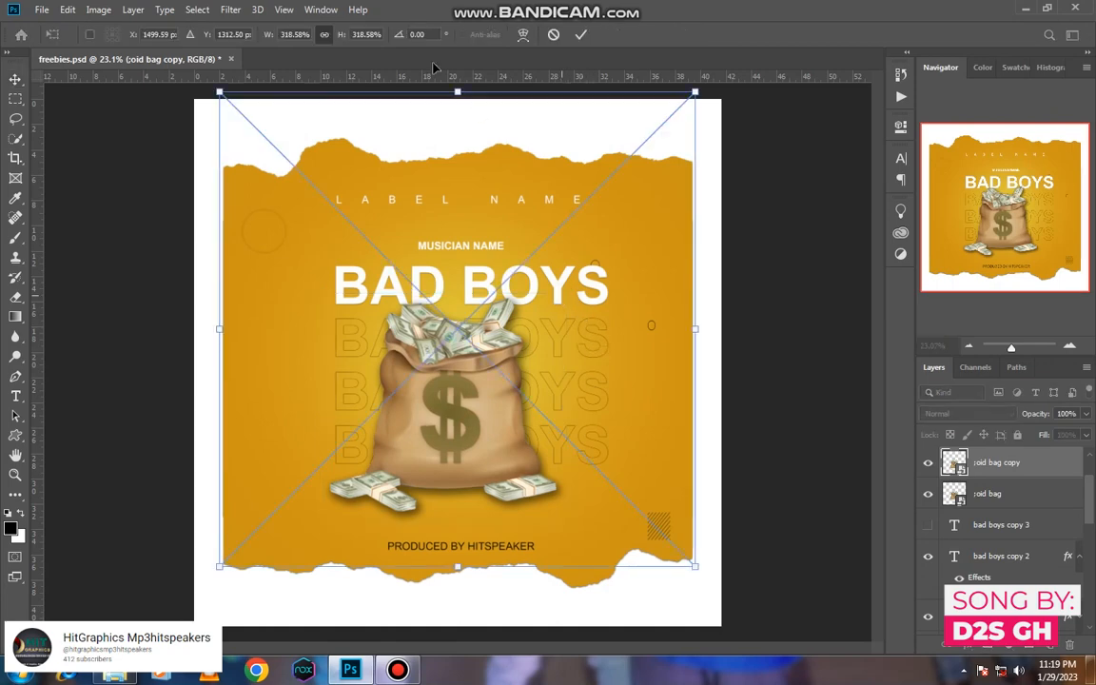
drag(345, 35, 509, 42)
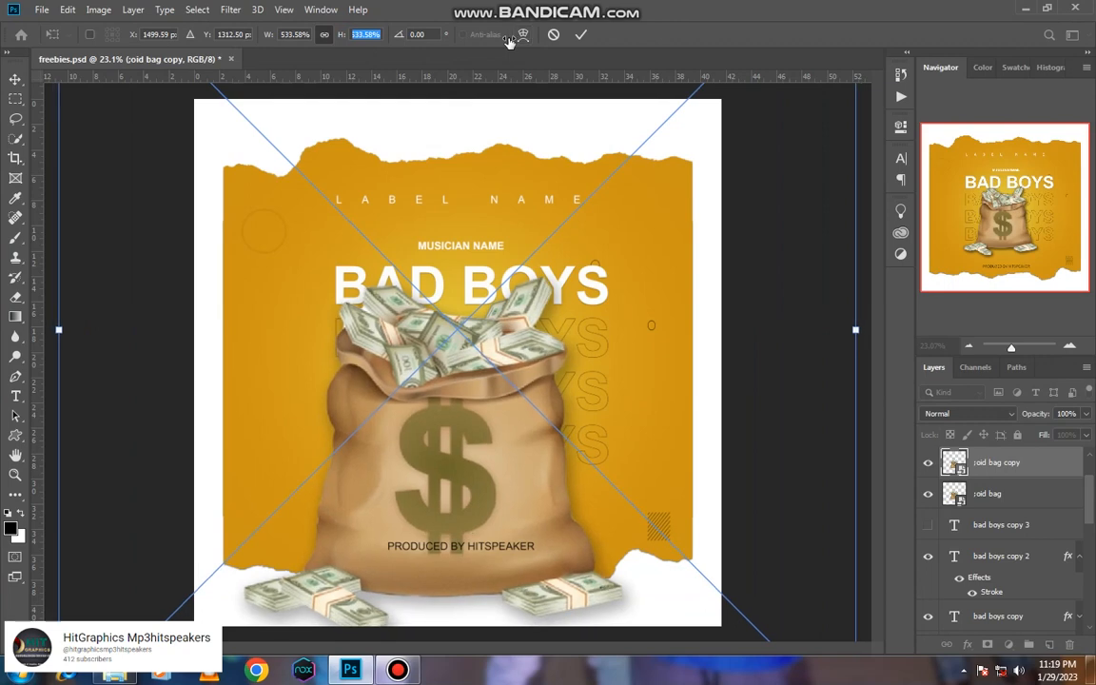
drag(458, 520, 463, 422)
click(582, 35)
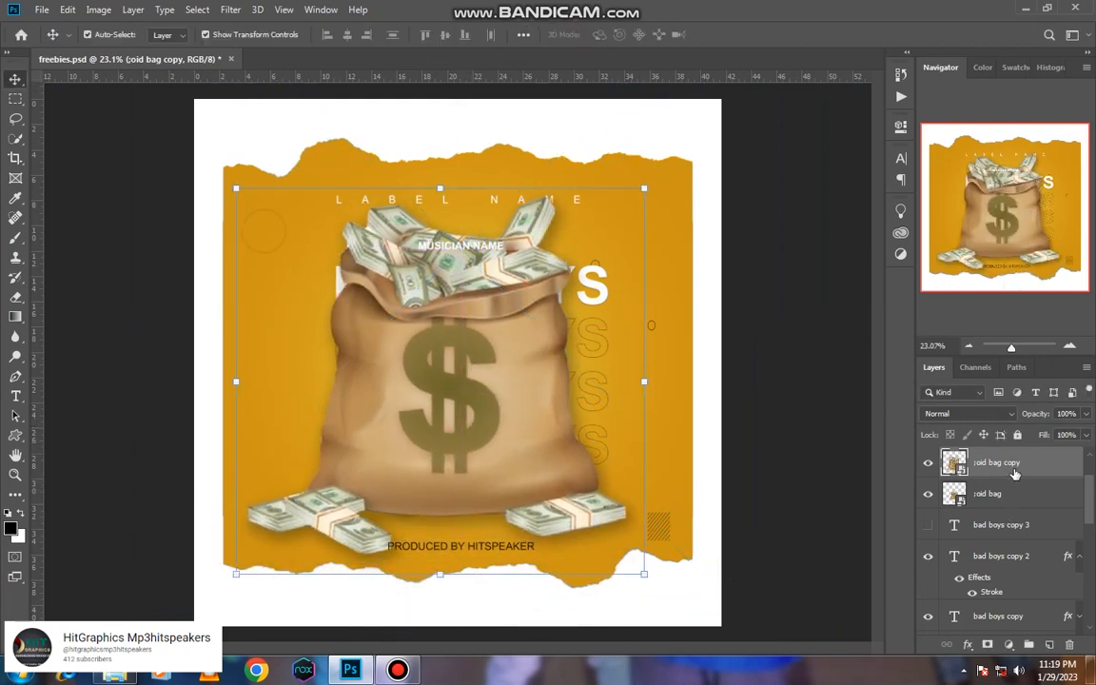
Place the money bag copy directly above Rectangle 1 in the layer order and lower its opacity to 23%
drag(993, 464, 1014, 514)
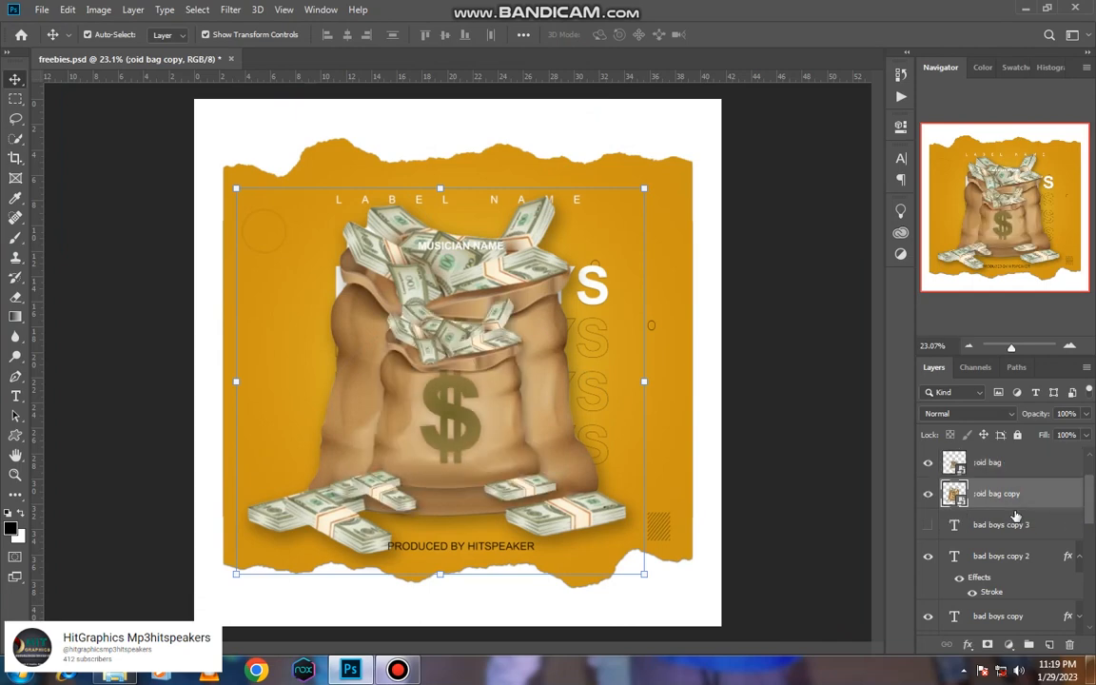
scroll(1009, 500, down, 6)
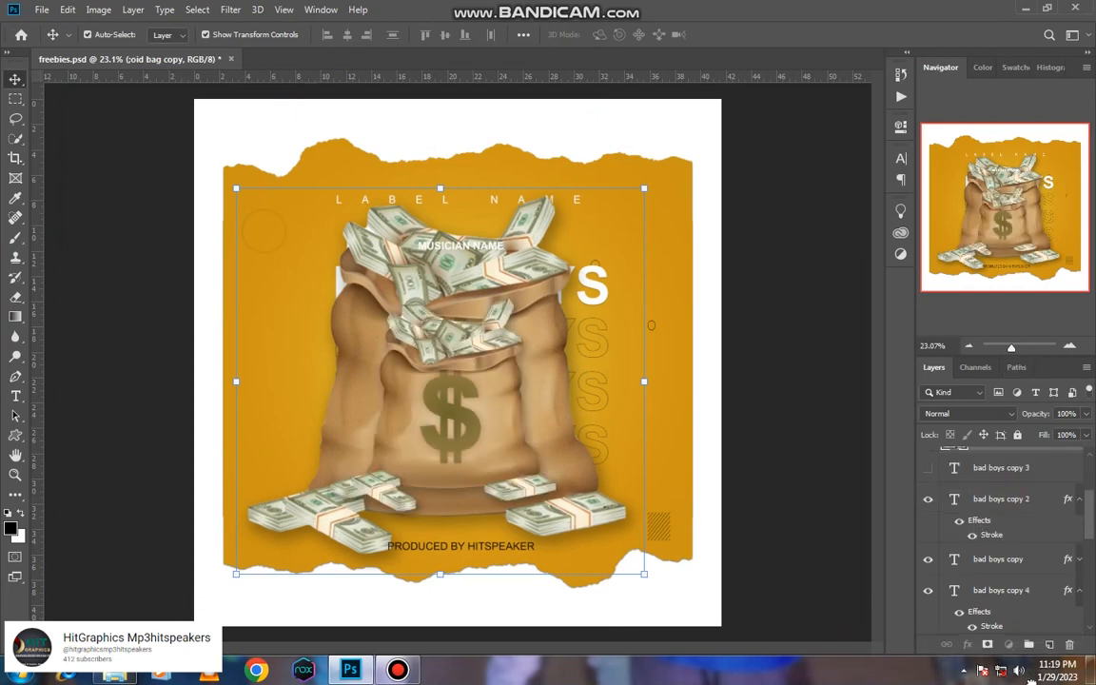
drag(1021, 671, 1020, 539)
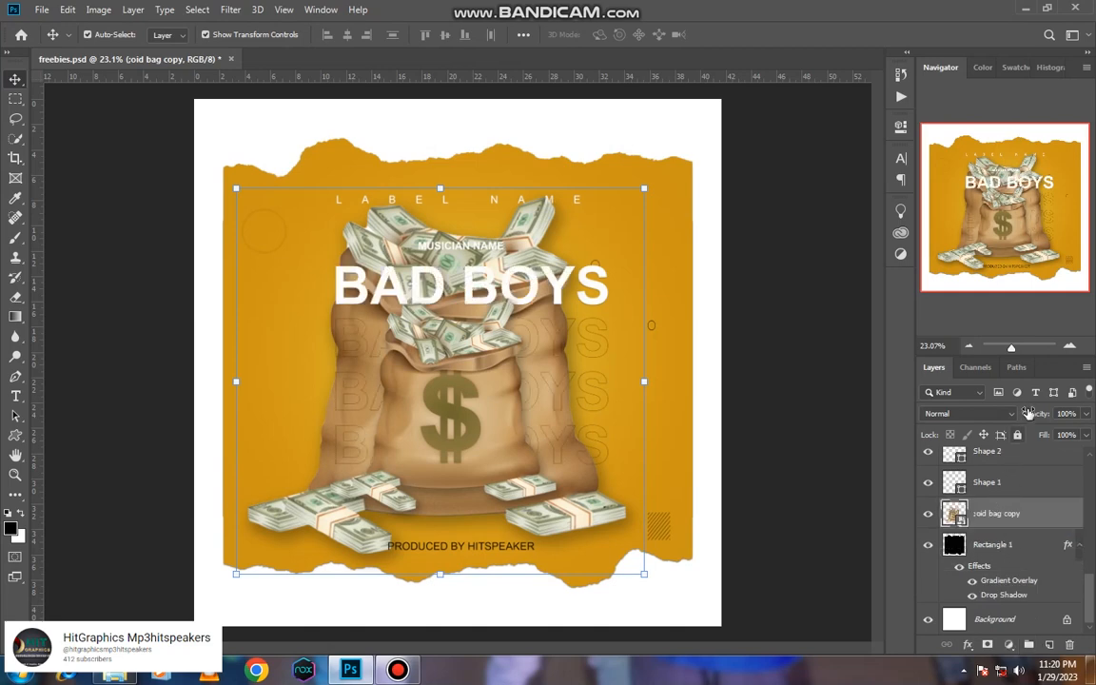
drag(1035, 413, 981, 421)
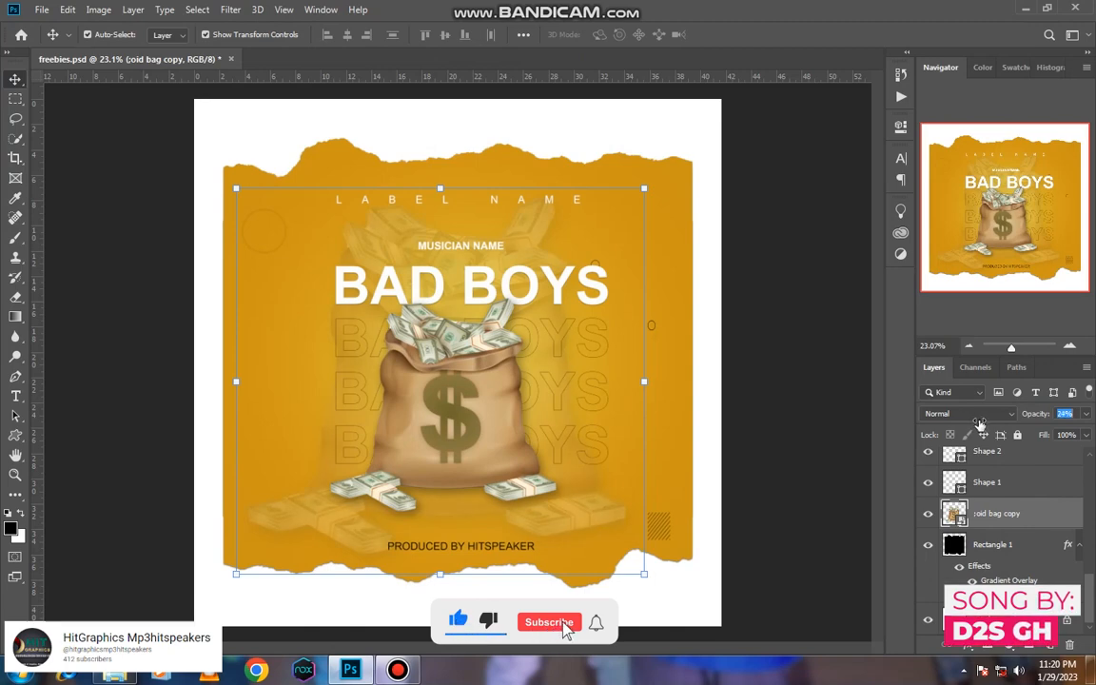
Choose the Eraser tool and rasterize the enlarged money bag copy so it can be erased
click(16, 298)
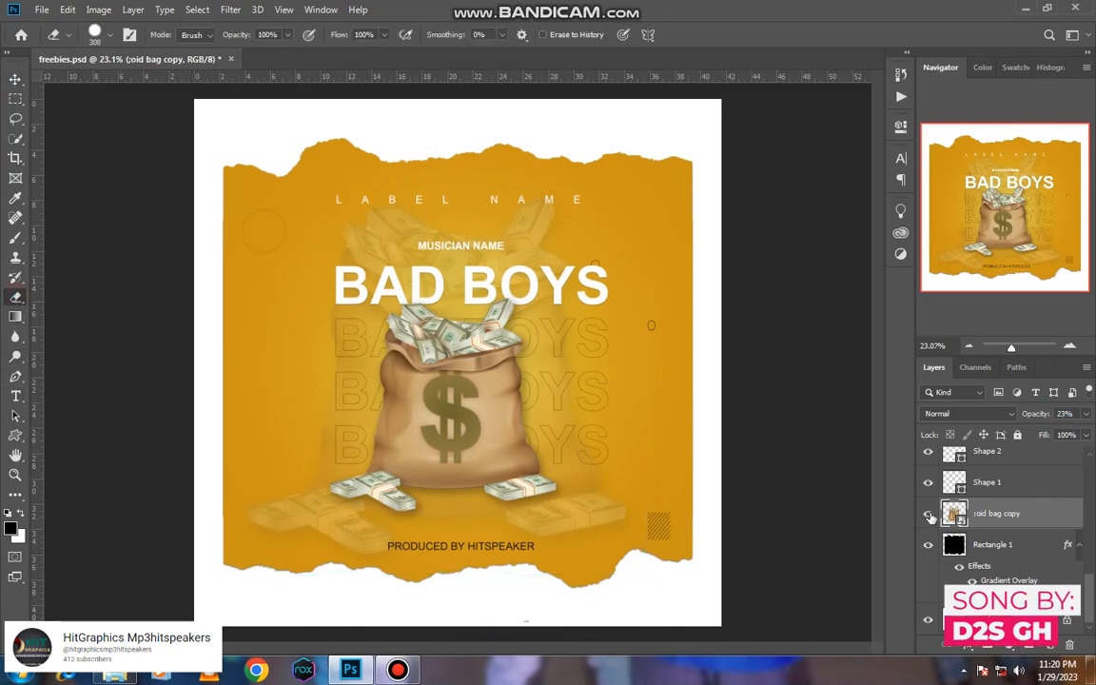
click(455, 528)
click(522, 271)
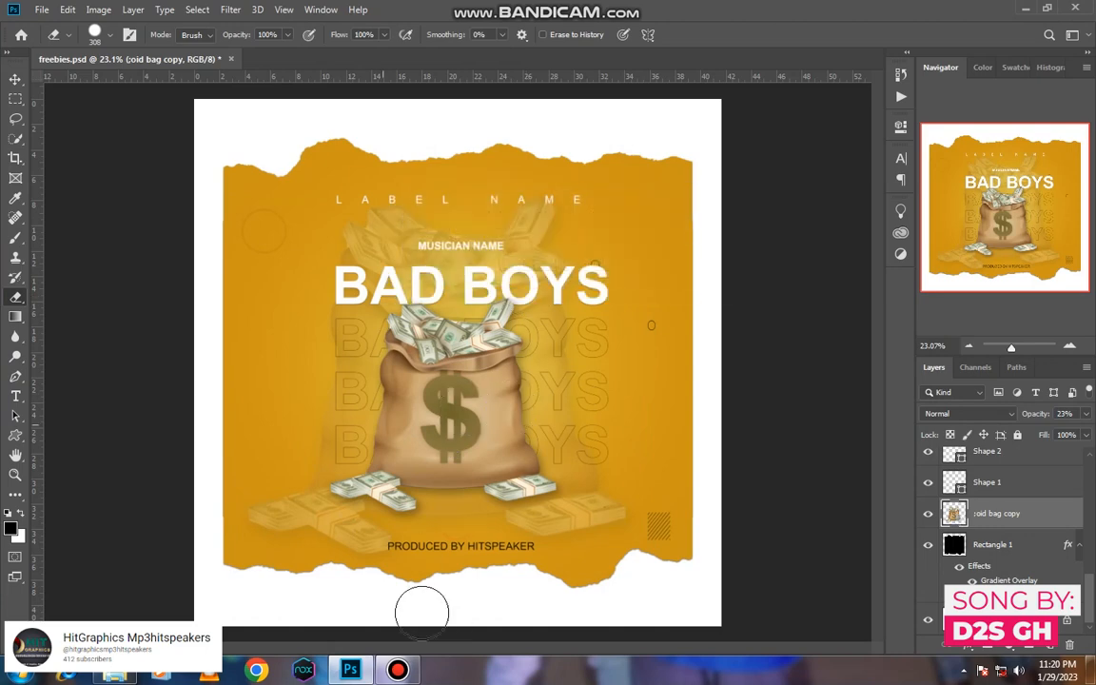
Erase the cash stacks and lower part of the faded money bag copy with a 1131 px soft round eraser
drag(300, 543, 333, 582)
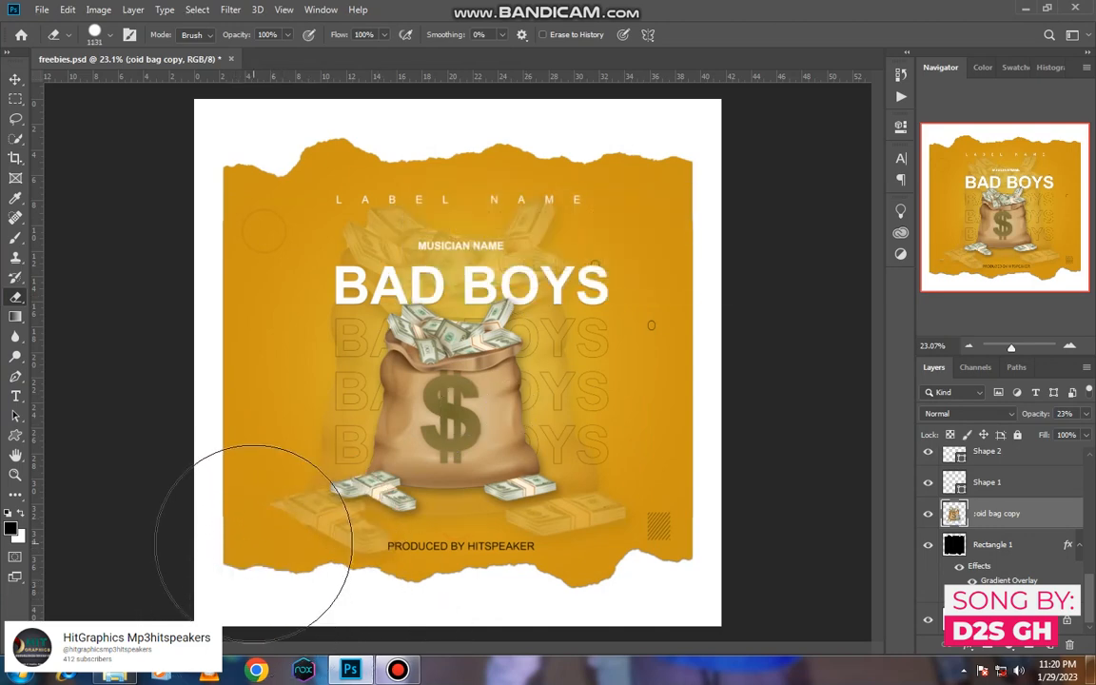
right_click(286, 438)
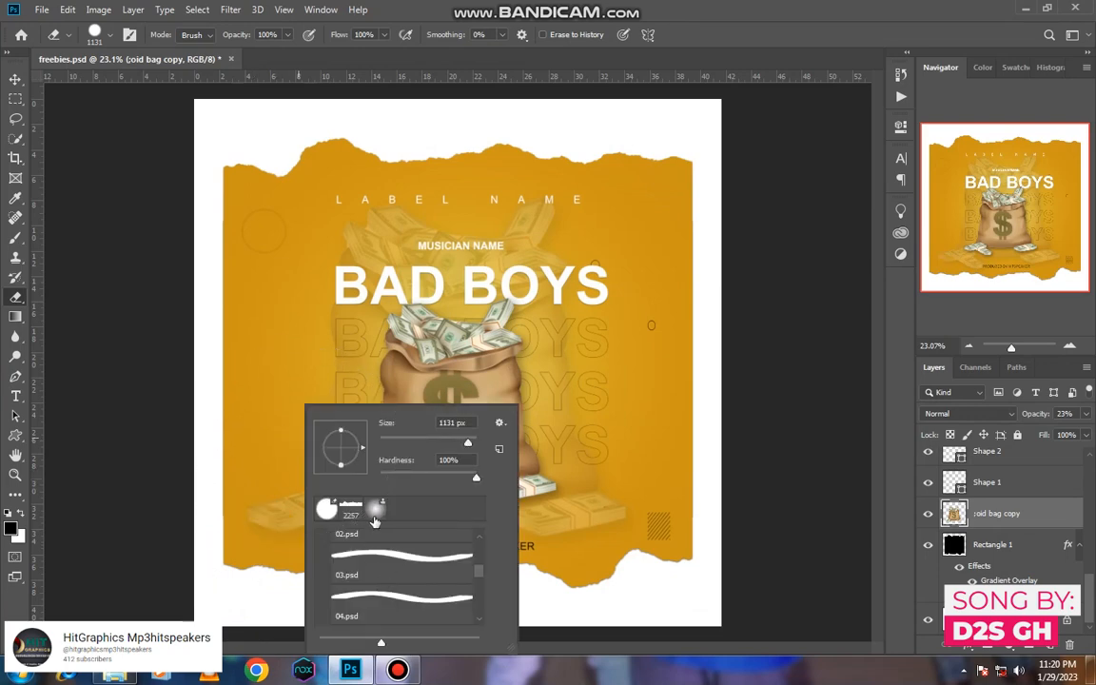
scroll(371, 575, up, 10)
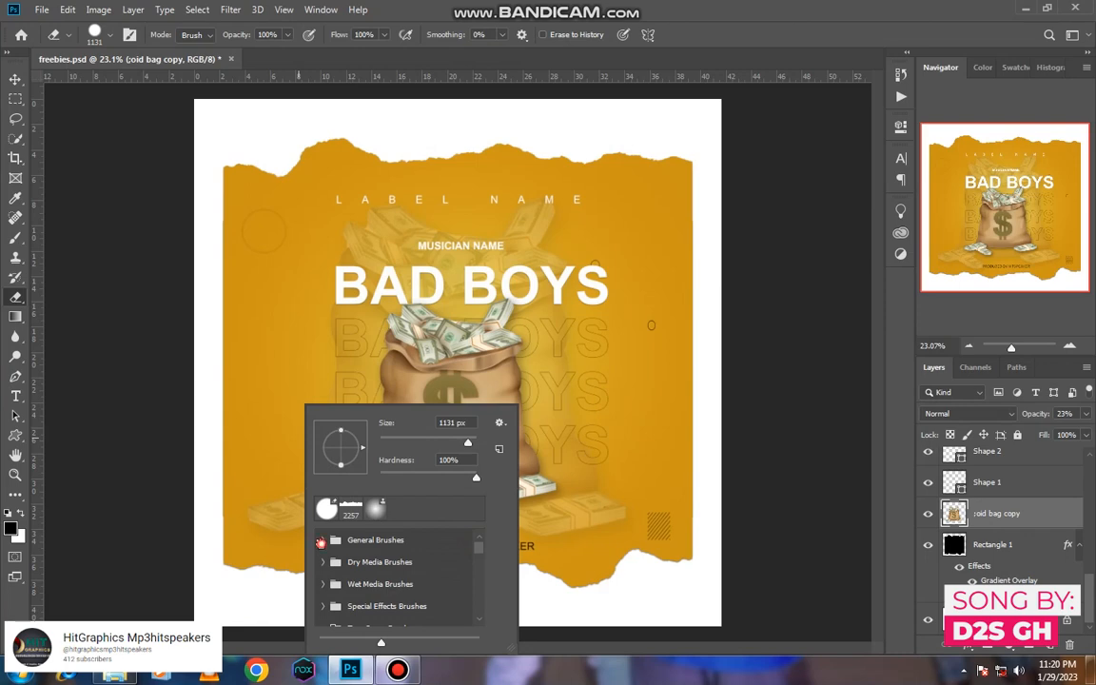
click(322, 540)
click(380, 561)
click(228, 623)
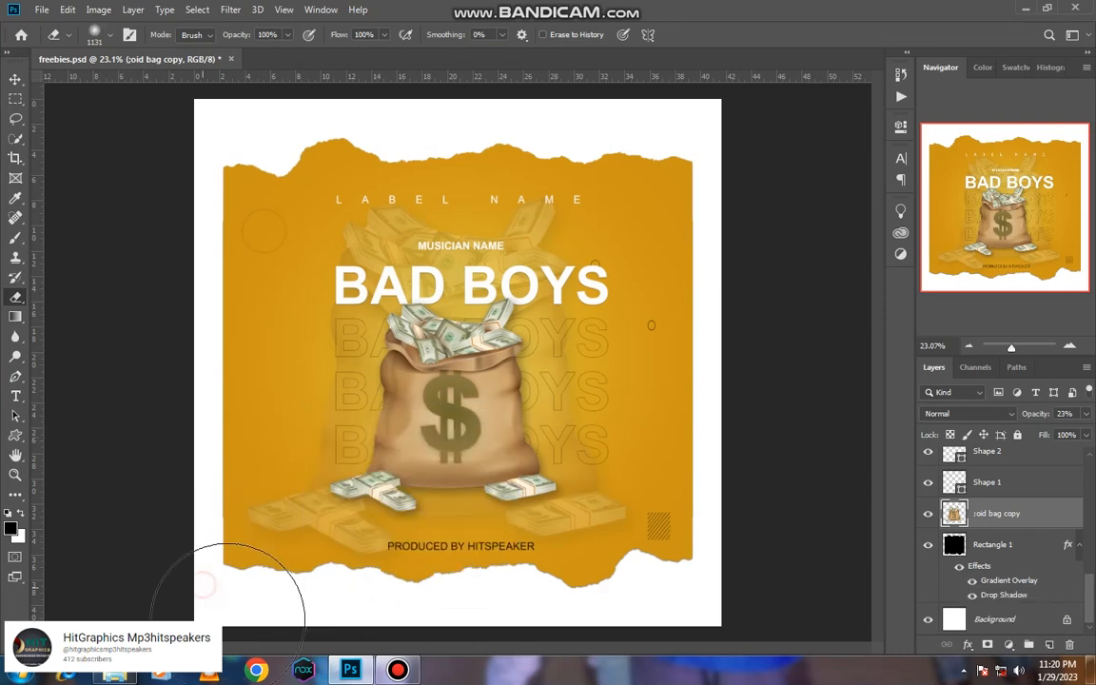
mouse_move(228, 620)
mouse_down()
mouse_move(251, 583)
mouse_move(451, 603)
mouse_move(358, 587)
mouse_move(615, 550)
mouse_move(628, 522)
mouse_up()
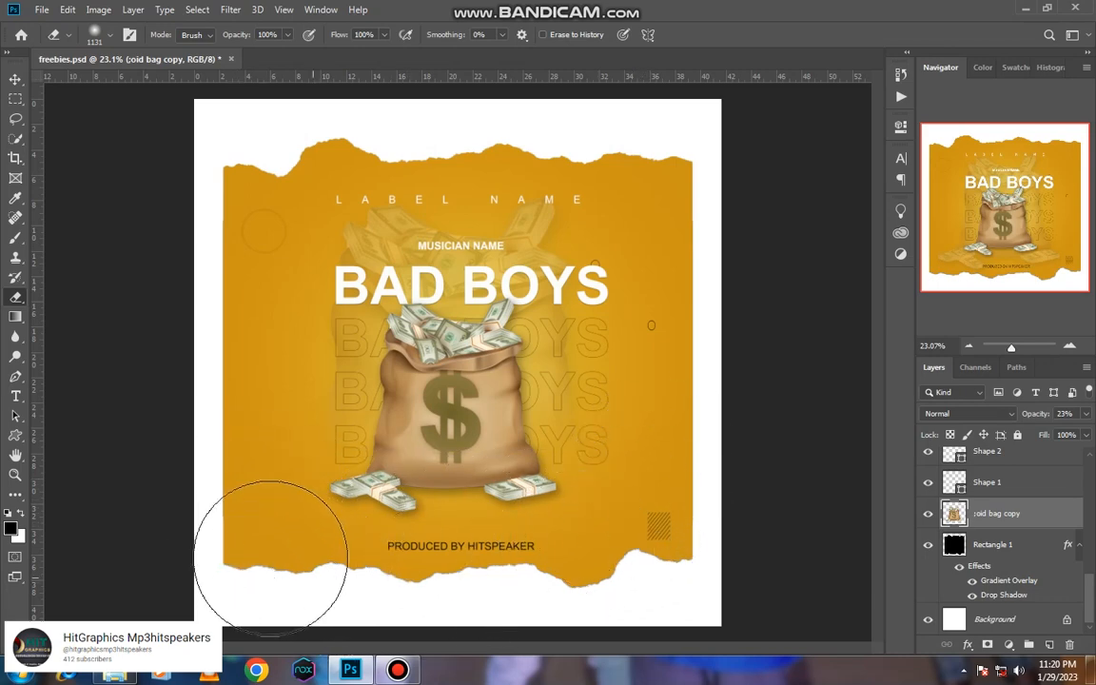
Scale the faded money bag copy to 106.60% and centre it horizontally on the torn paper, Rectangle 1
click(14, 80)
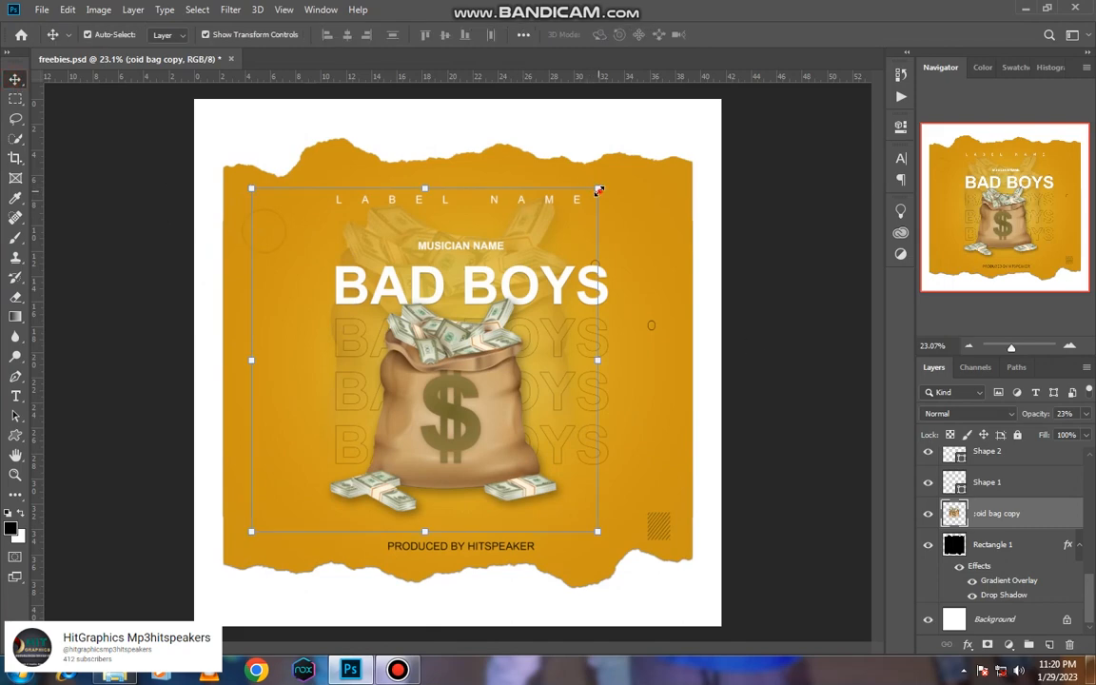
drag(598, 191, 620, 165)
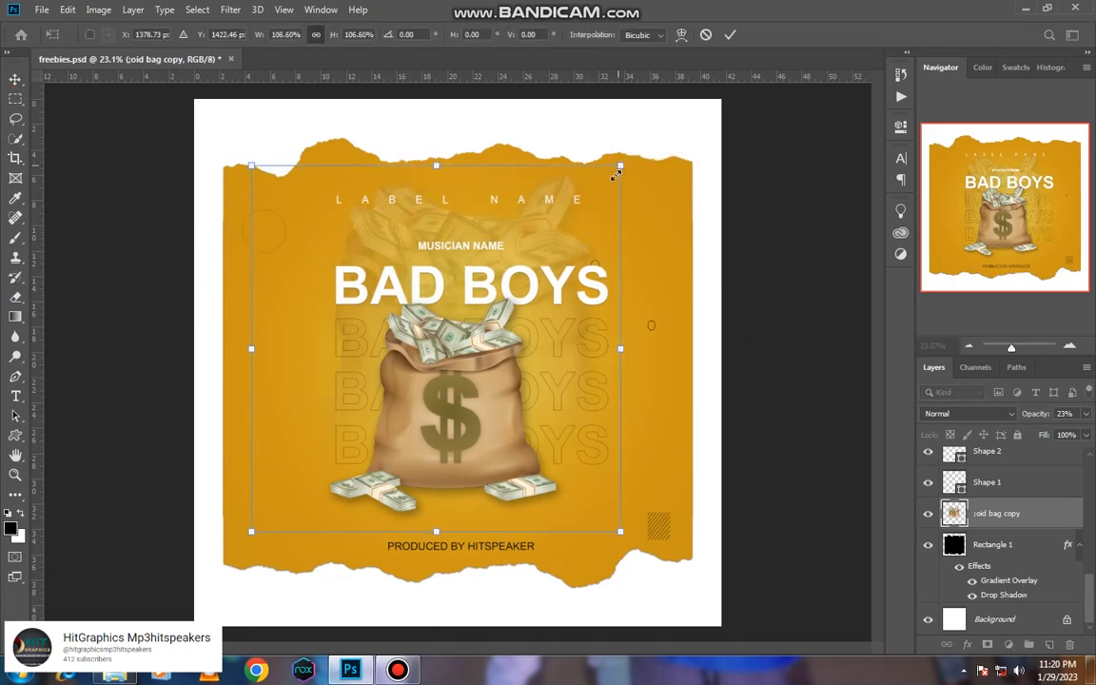
click(732, 35)
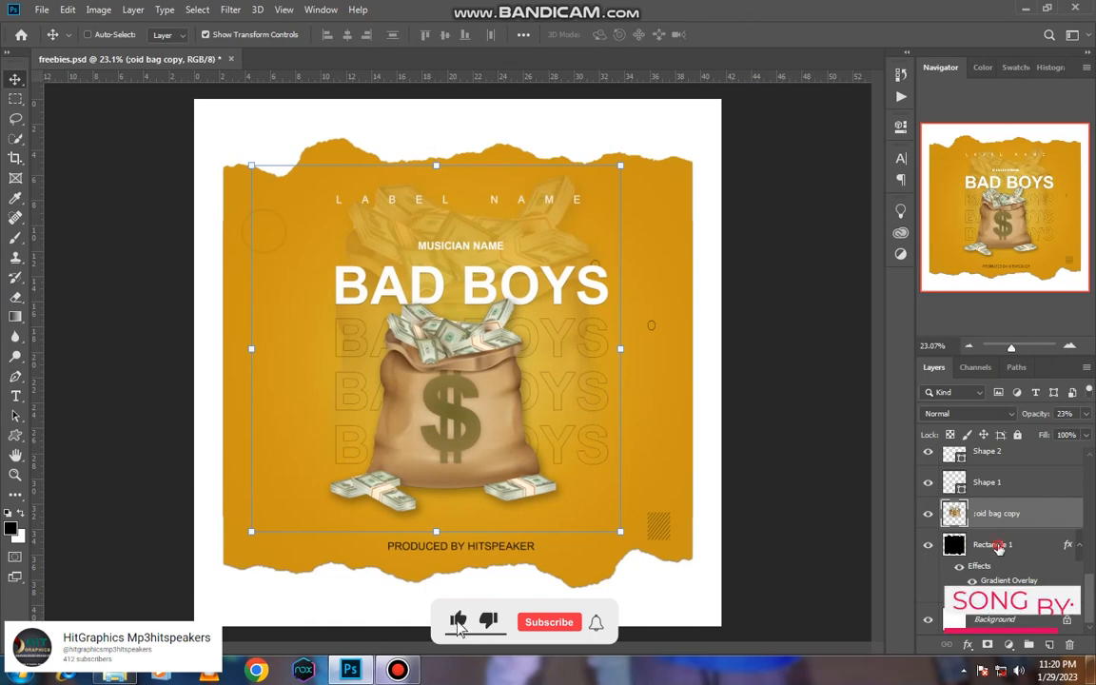
ctrl+click(997, 546)
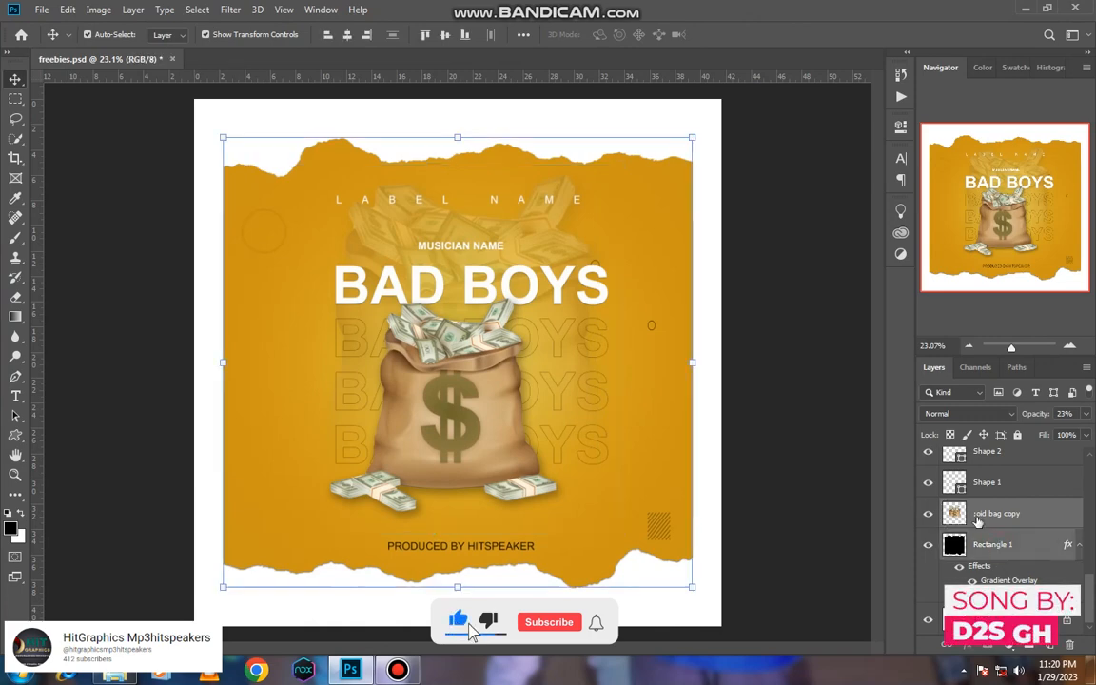
click(348, 38)
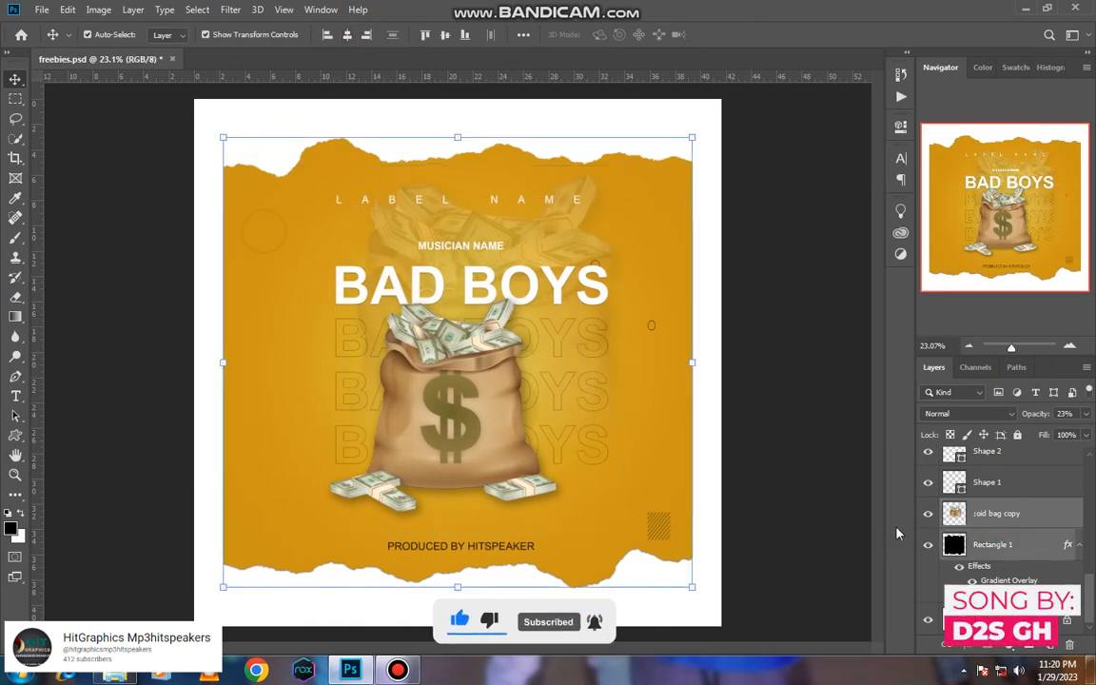
Move the faded money bag copy slightly left and down, deselect it, and save the file
click(979, 516)
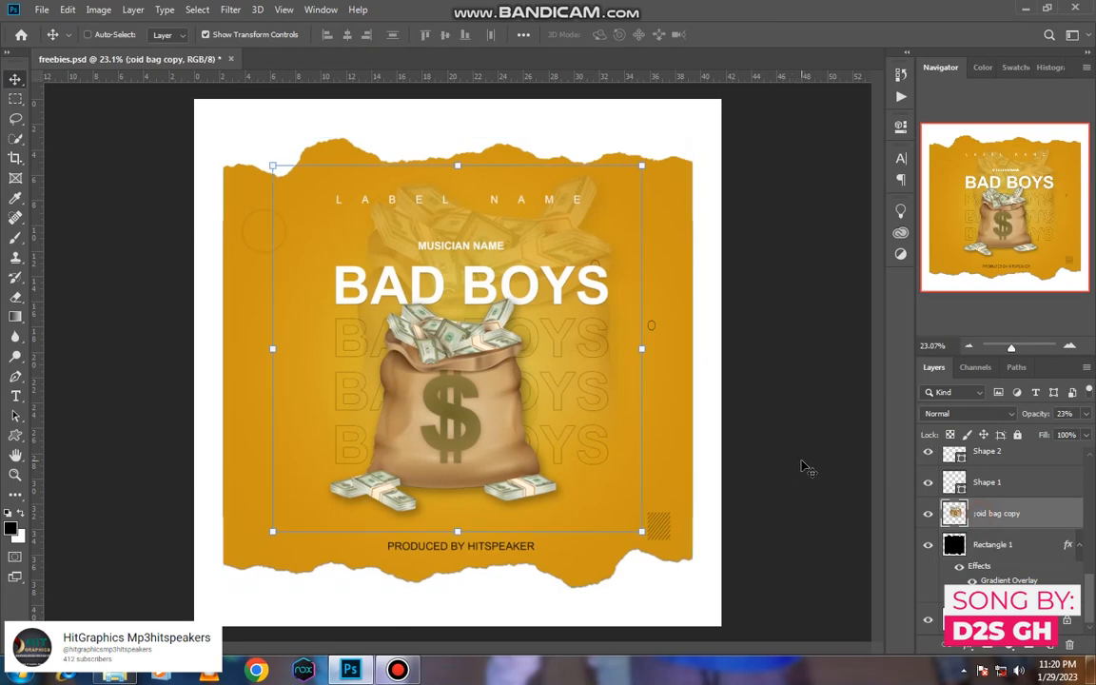
drag(804, 467, 778, 473)
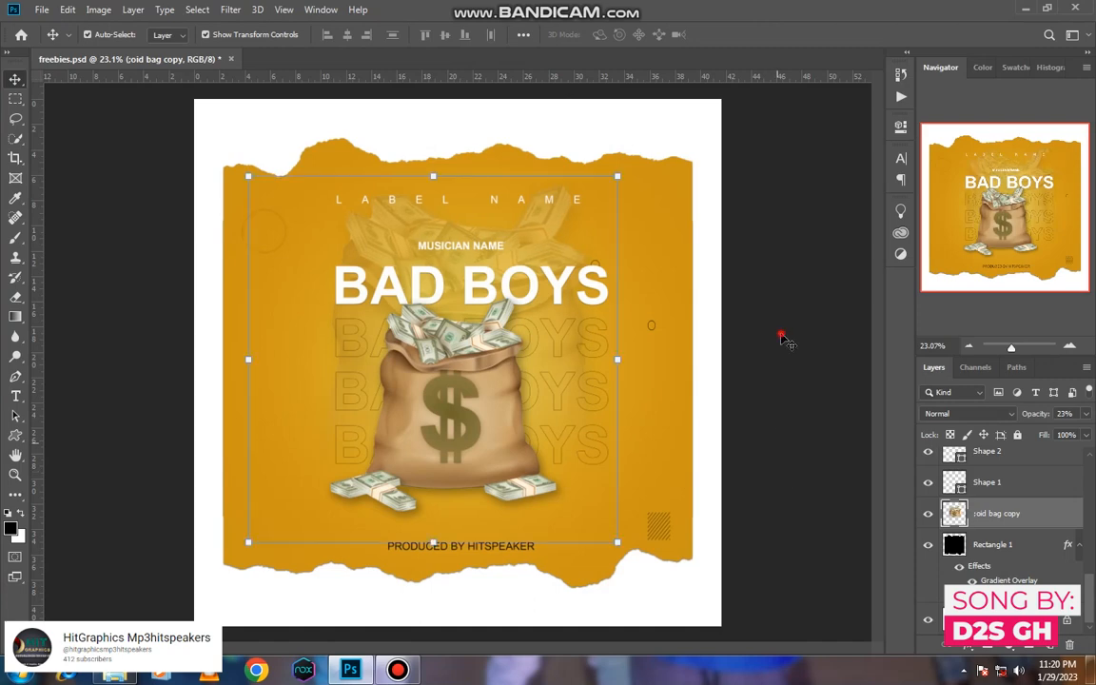
click(810, 425)
key(ctrl+s)
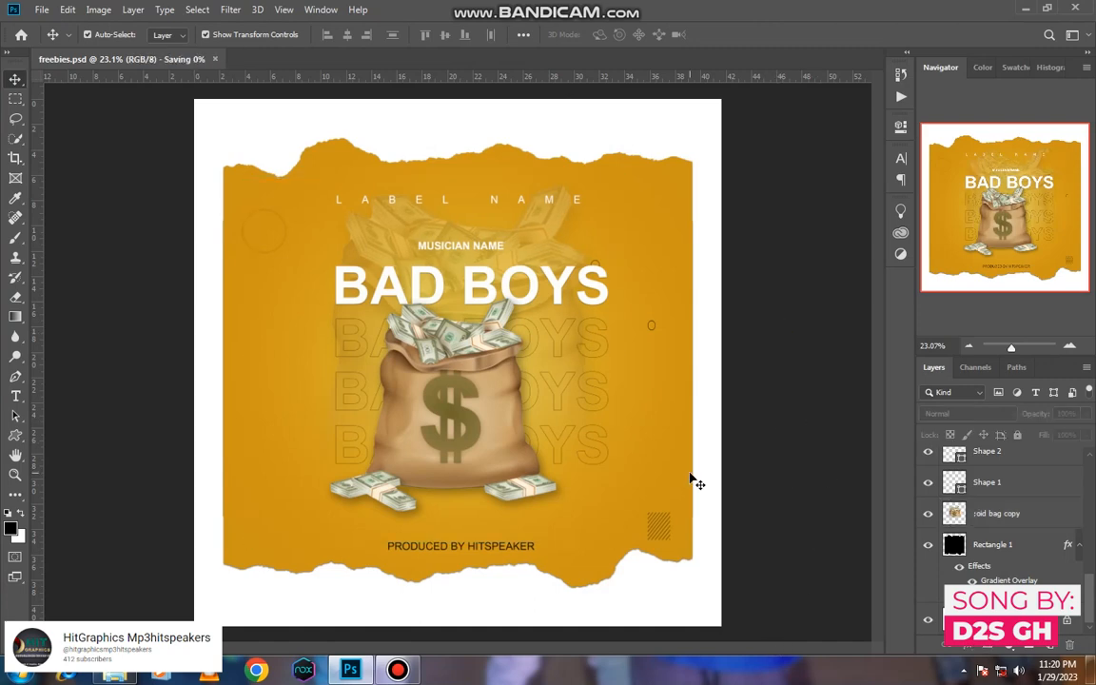
Switch to Windows Explorer and open the folder D2S GH > HitGraphic > Logos on Local Disk (G:)
click(115, 670)
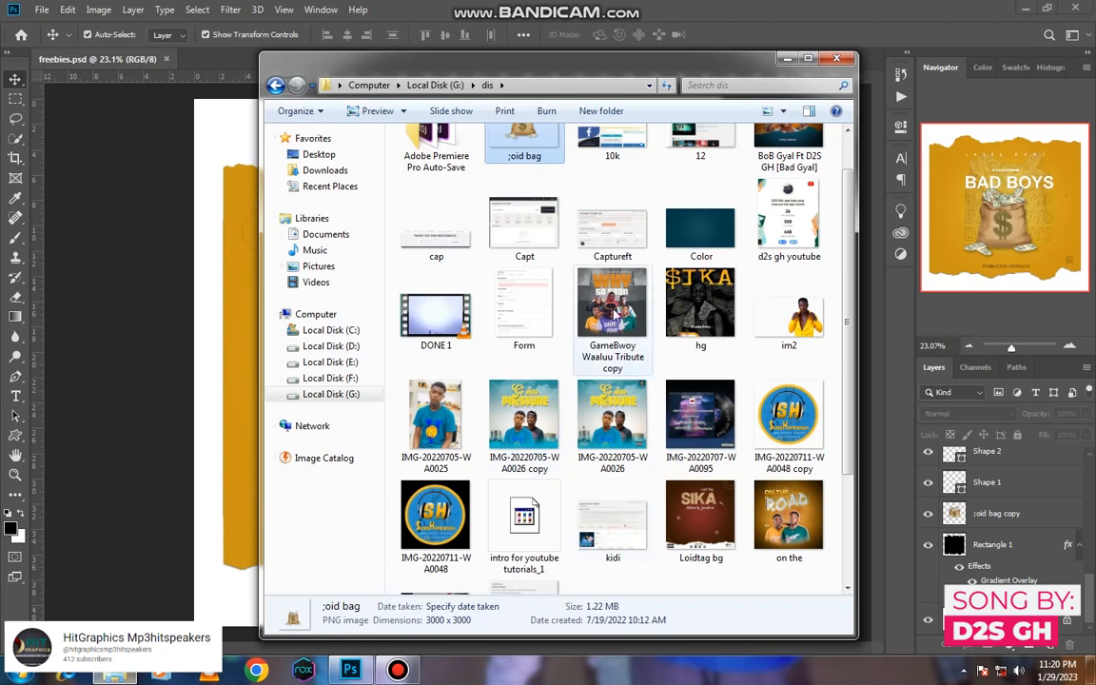
key(BackSpace)
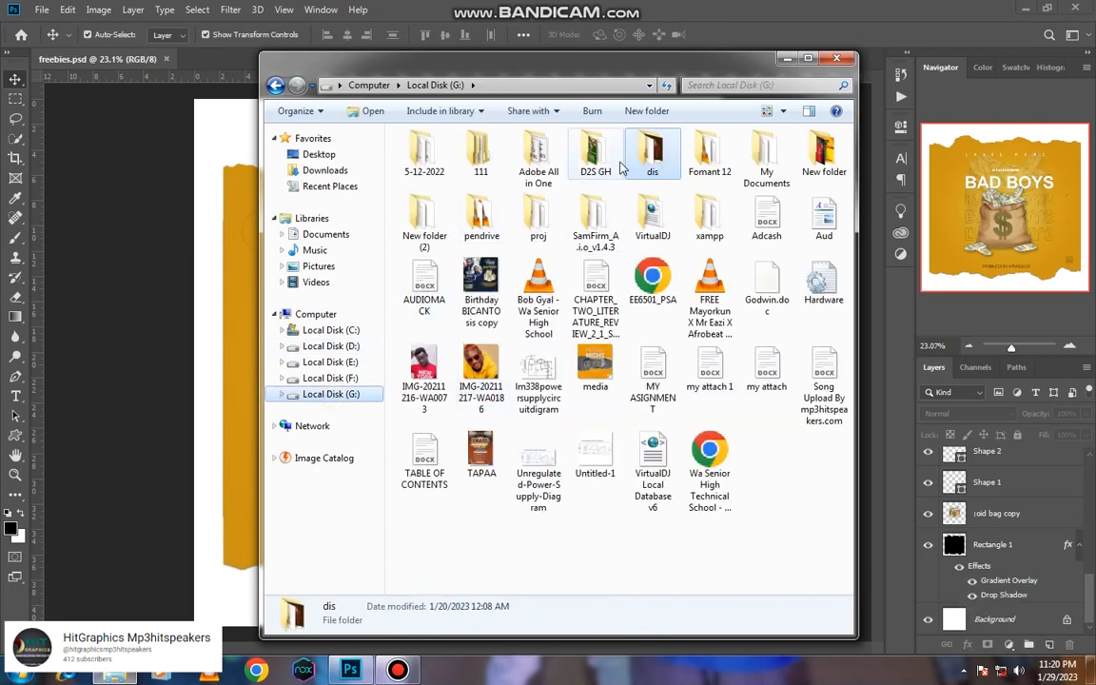
double_click(546, 143)
scroll(607, 224, down, 5)
scroll(609, 285, up, 5)
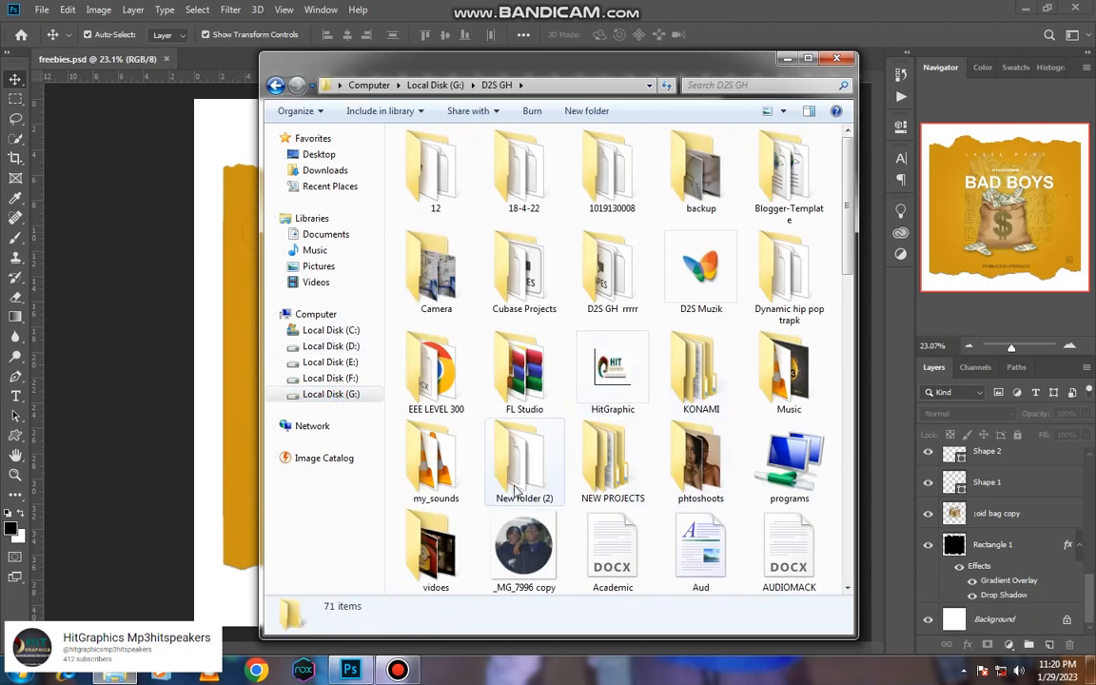
mouse_move(609, 382)
mouse_down()
mouse_move(538, 400)
mouse_move(209, 364)
mouse_move(533, 409)
mouse_move(618, 374)
mouse_up()
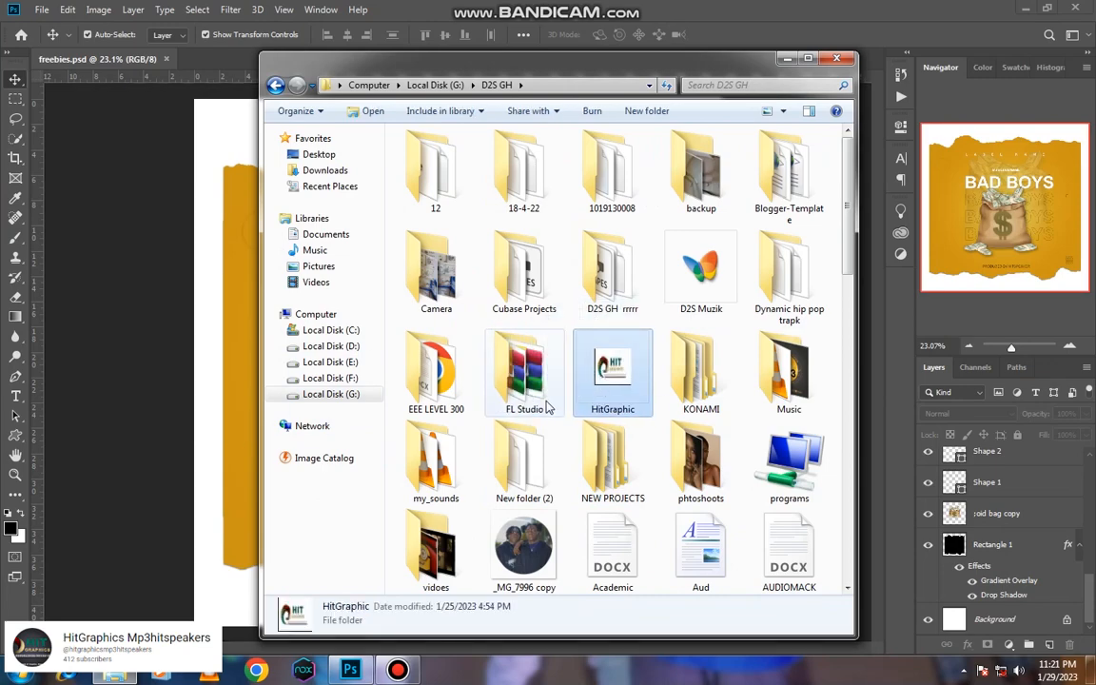
double_click(617, 375)
scroll(818, 475, down, 5)
scroll(798, 428, up, 5)
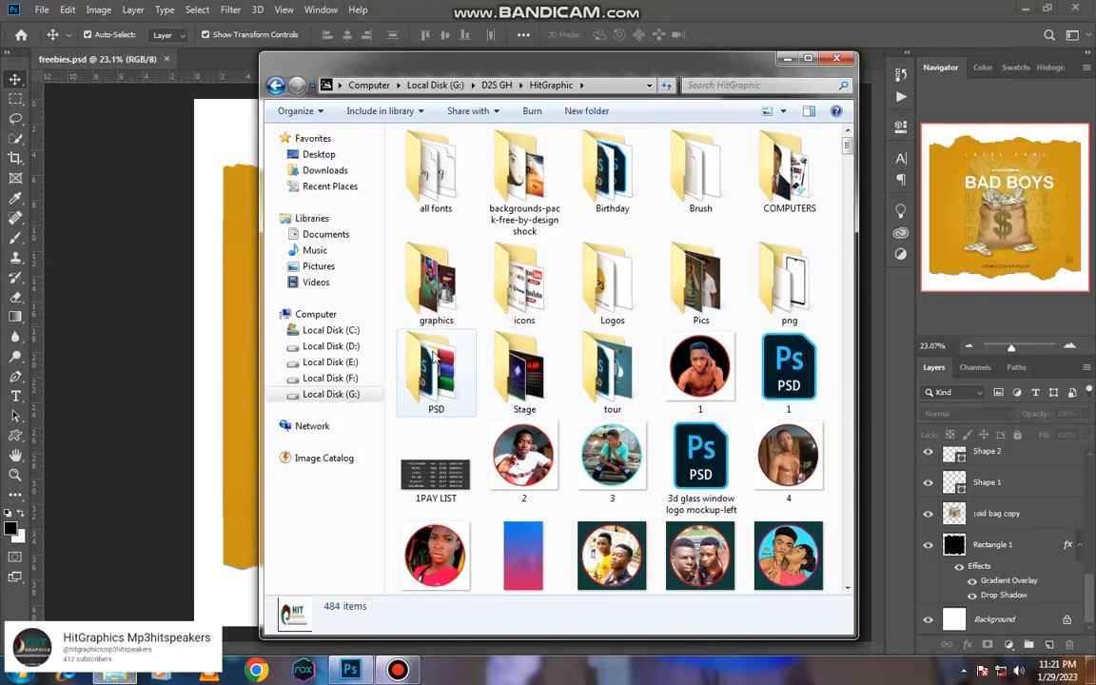
double_click(612, 281)
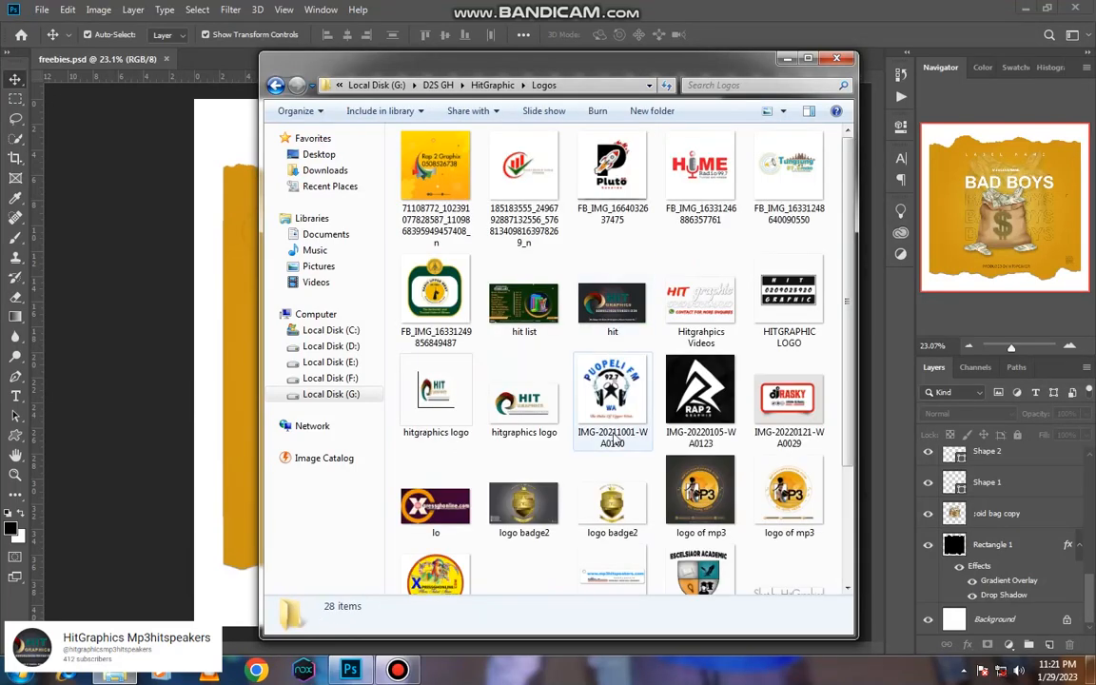
Find the wide hitgraphics logo image in the Logos folder and place it into the freebies.psd cover in Photoshop
scroll(569, 447, down, 5)
scroll(574, 494, up, 2)
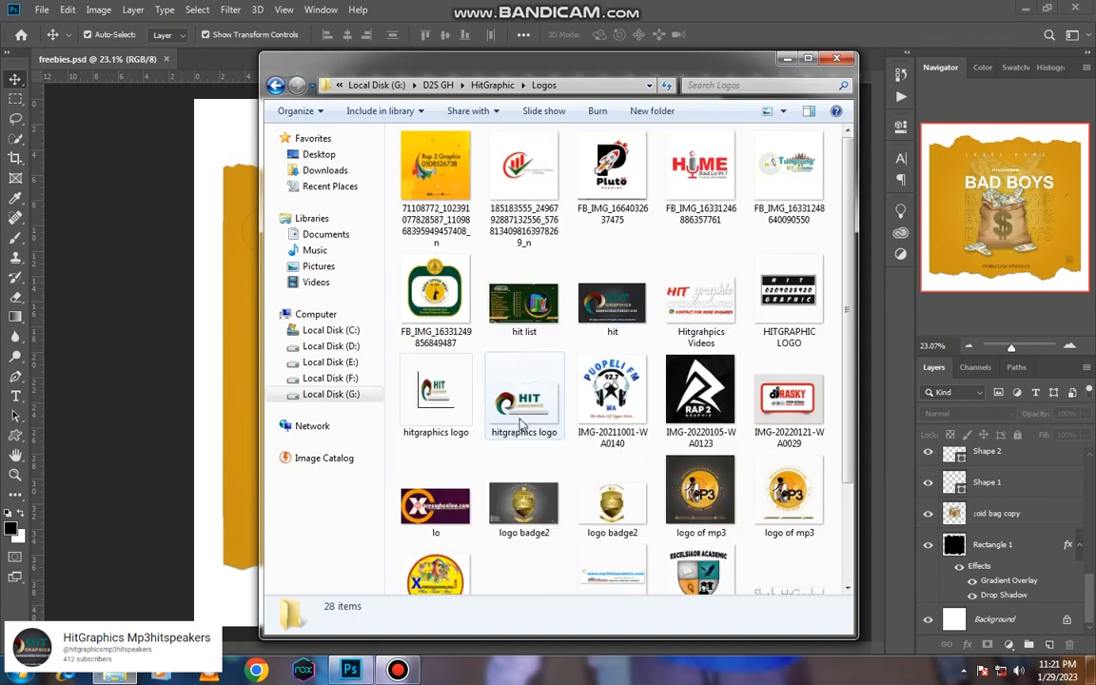
drag(523, 397, 235, 440)
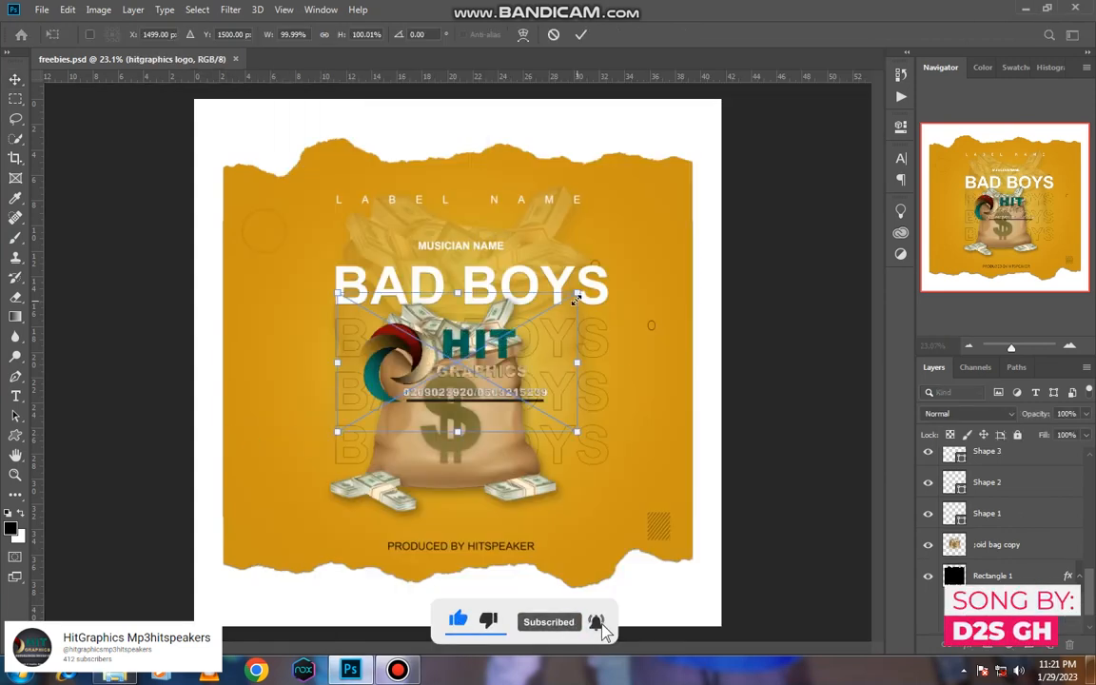
Scale the placed hitgraphics logo to about 33%, position it in the torn paper's lower-left corner, and save the file
mouse_move(577, 293)
mouse_down()
mouse_move(381, 395)
mouse_move(390, 388)
mouse_move(565, 454)
mouse_move(630, 521)
mouse_move(266, 559)
mouse_move(266, 542)
mouse_move(235, 624)
mouse_move(248, 543)
mouse_move(306, 520)
mouse_up()
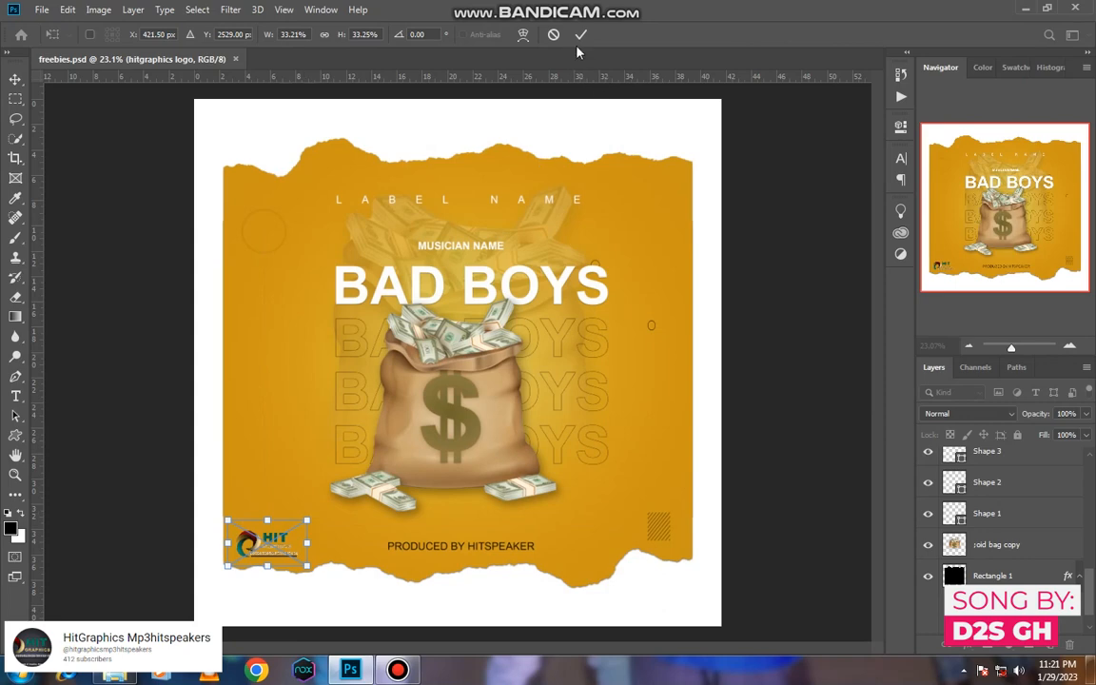
key(Return)
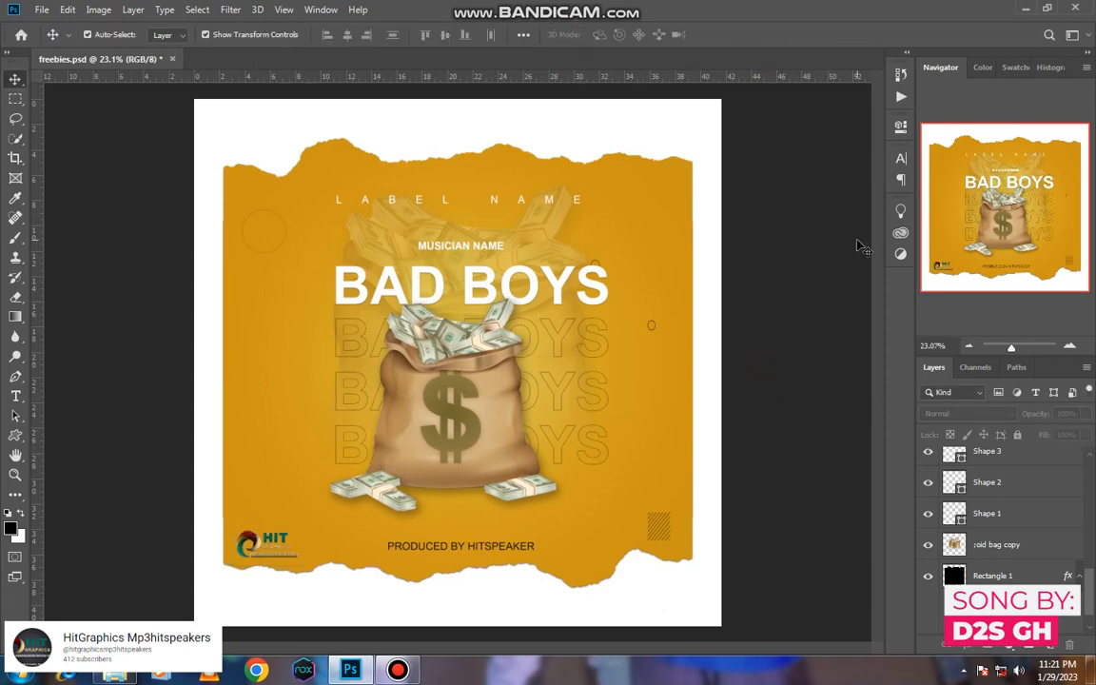
key(ctrl+s)
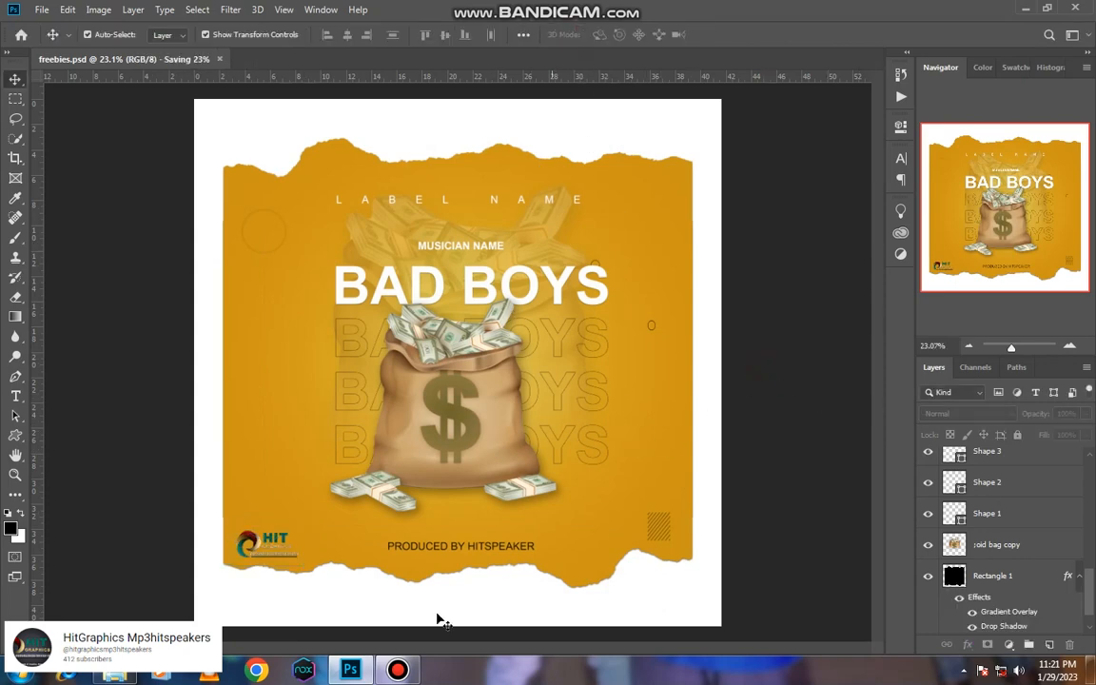
Add a Drop Shadow to the MUSICIAN NAME text layer with its default settings and save the file
click(428, 246)
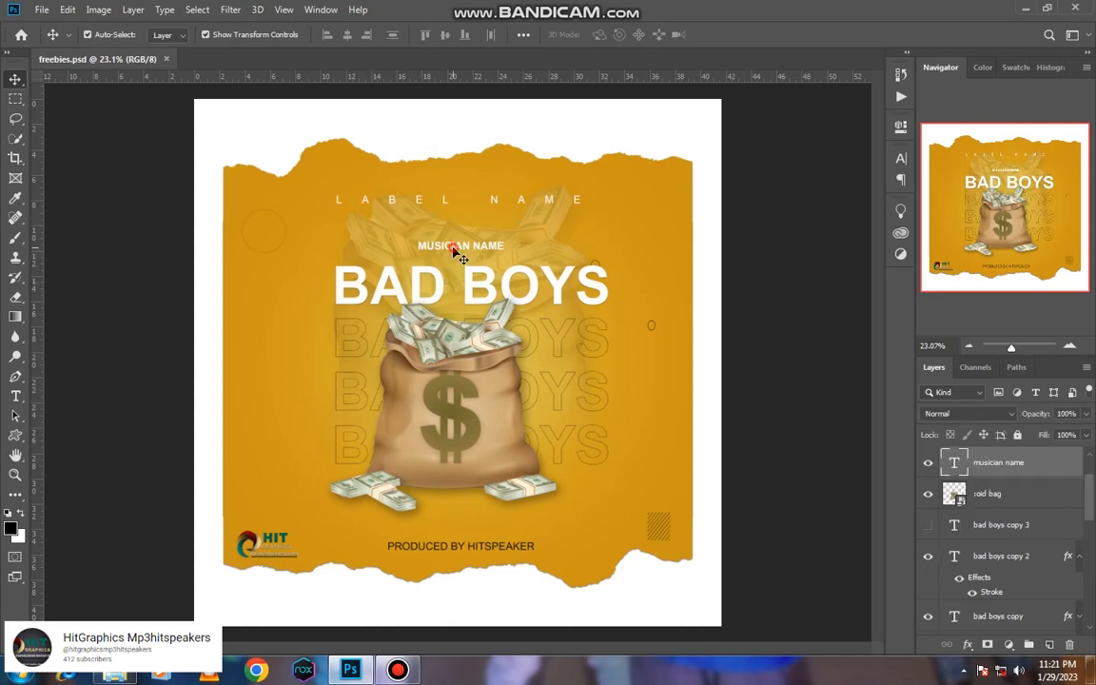
right_click(1010, 461)
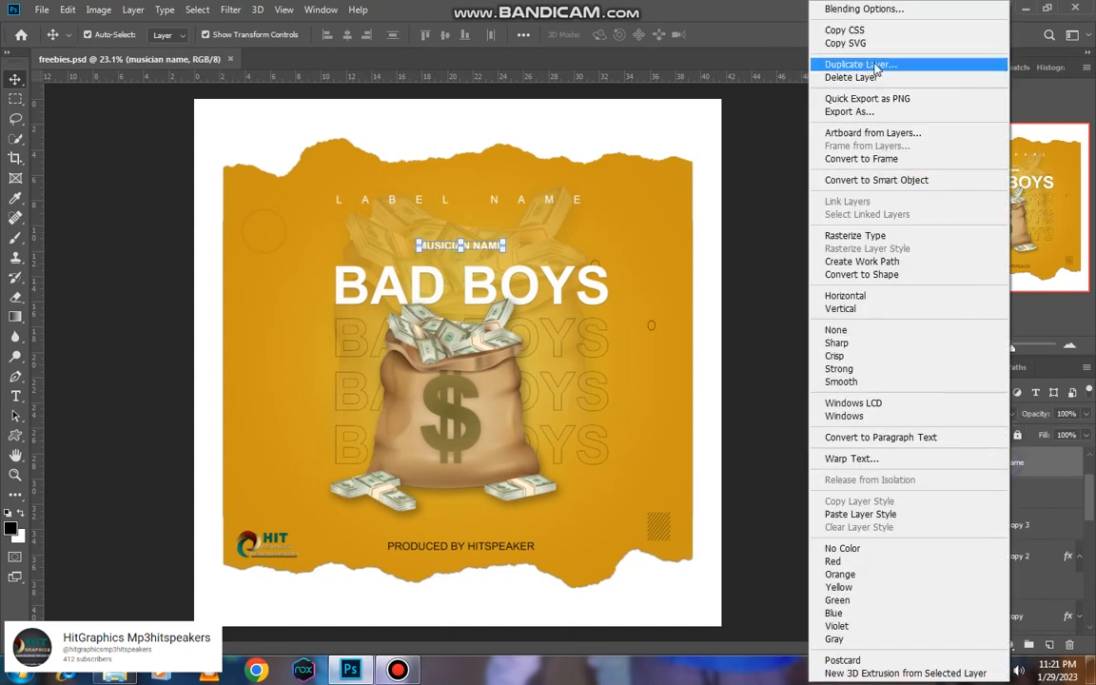
click(869, 29)
click(511, 426)
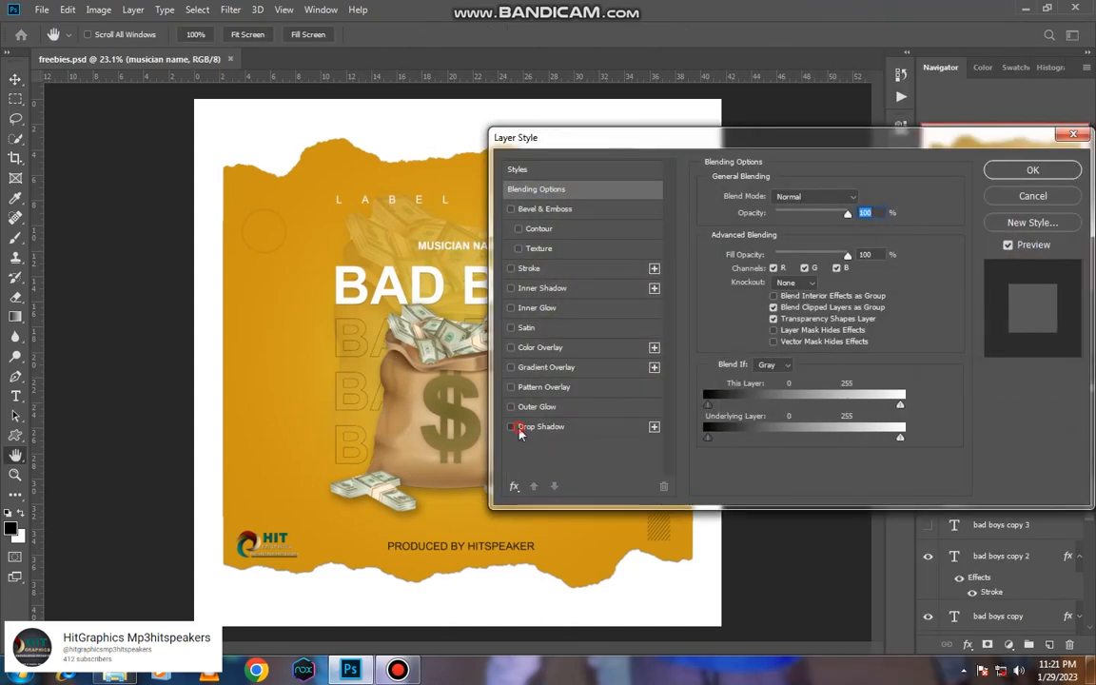
click(1032, 170)
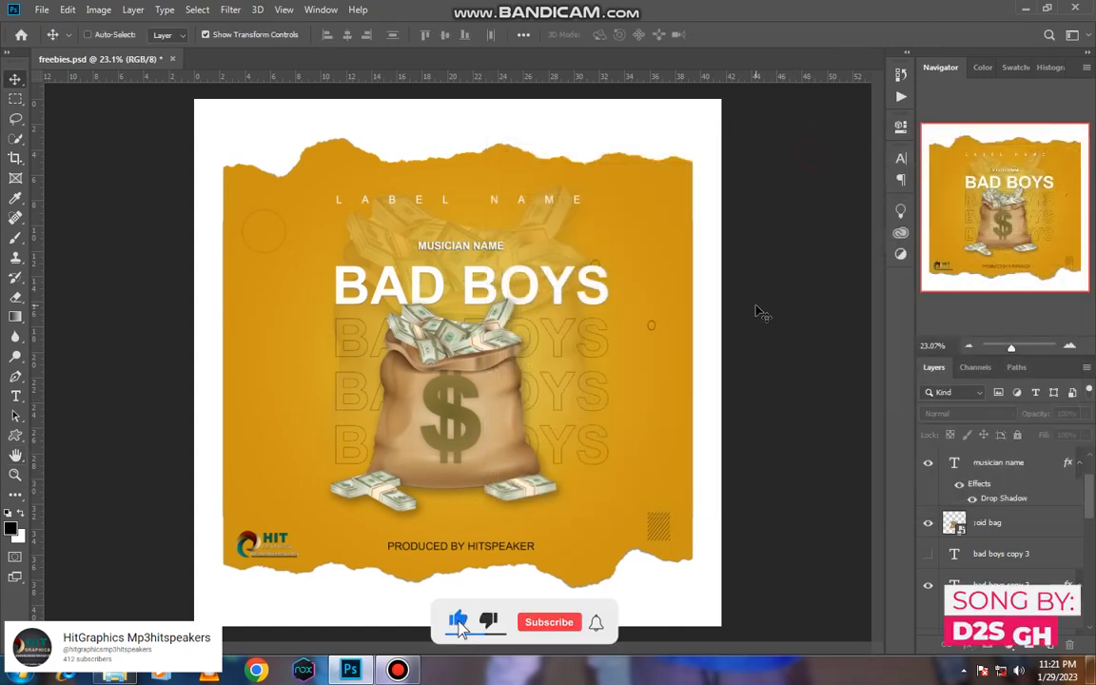
key(ctrl+s)
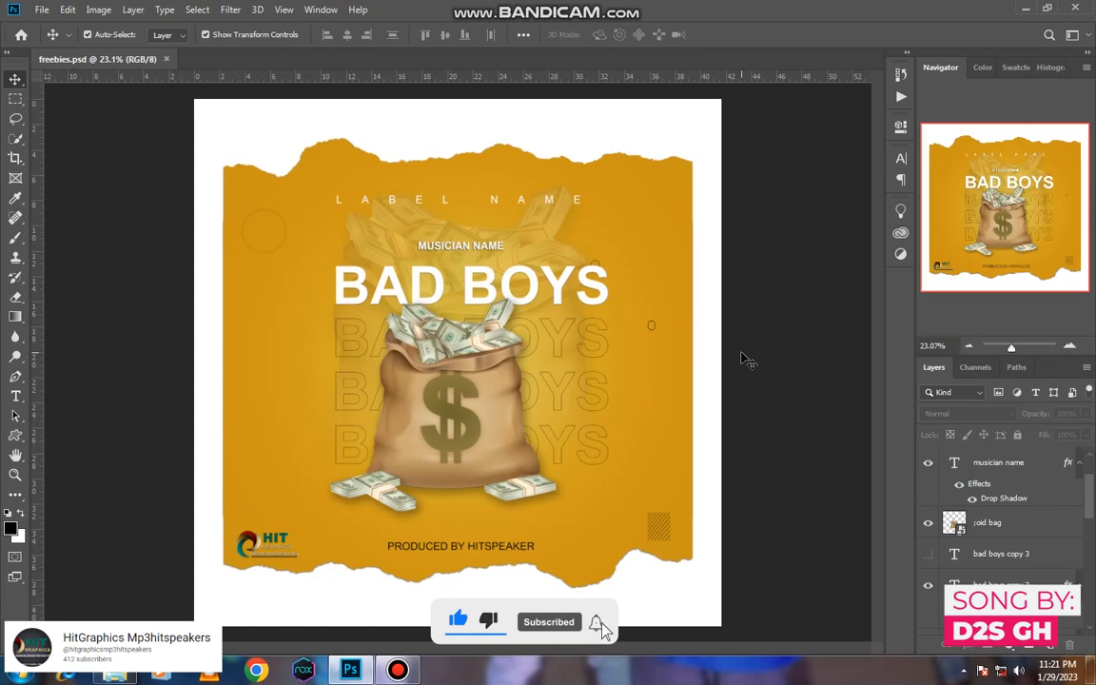